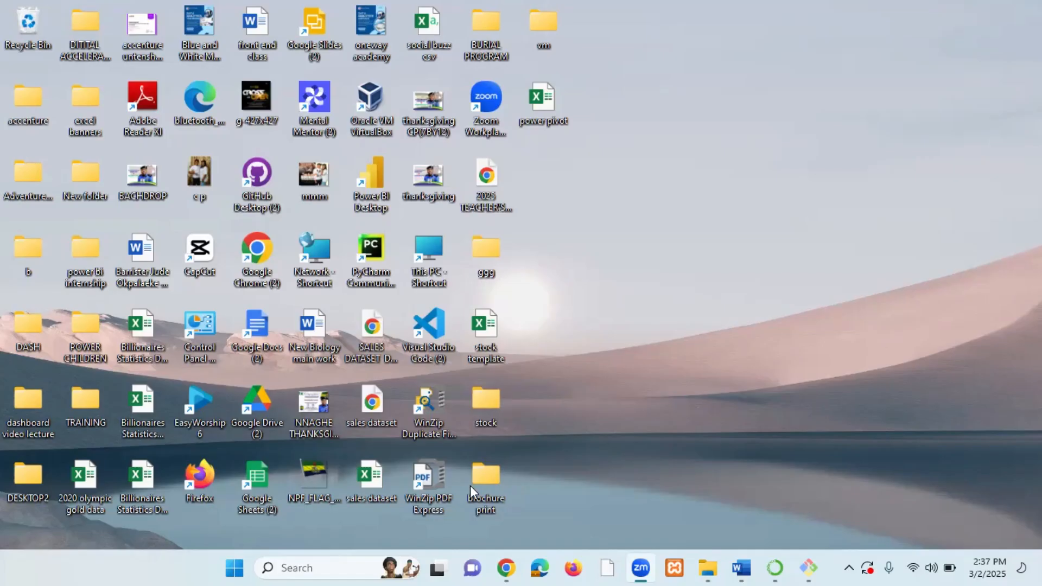
Search for Excel, launch it, and create a blank workbook.
click(342, 562)
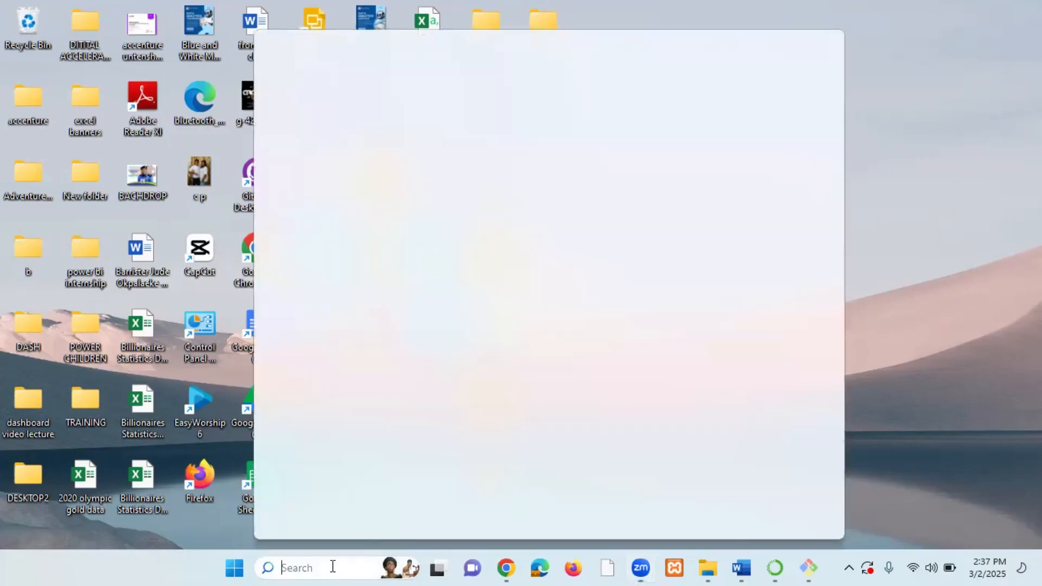
text(exce)
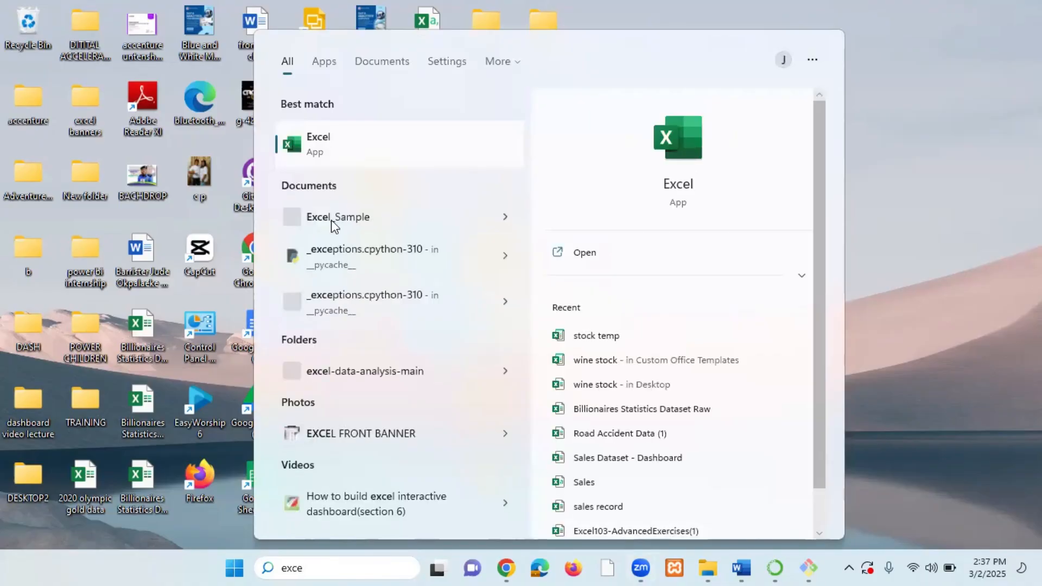
click(365, 156)
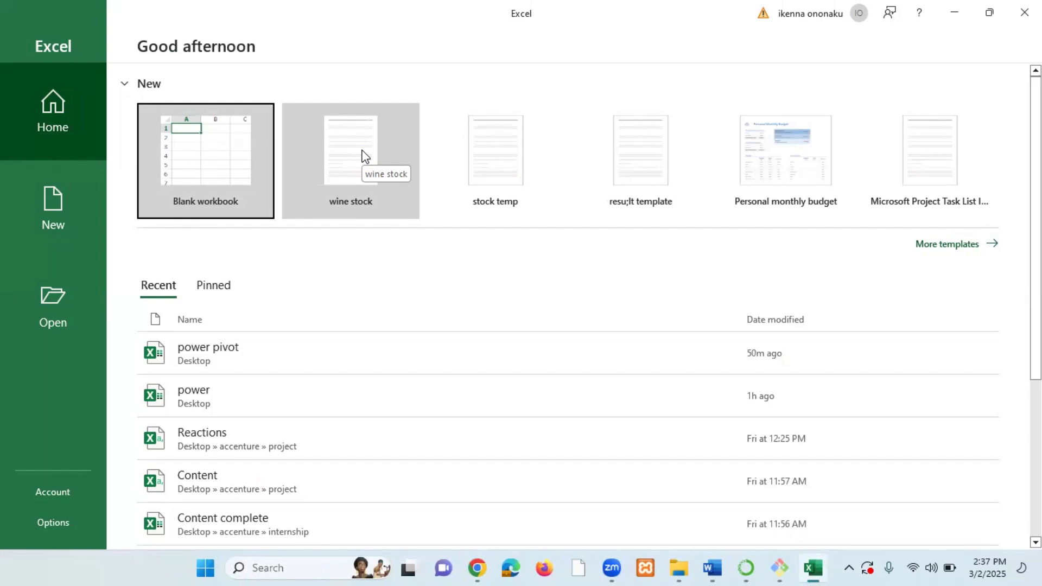
click(213, 153)
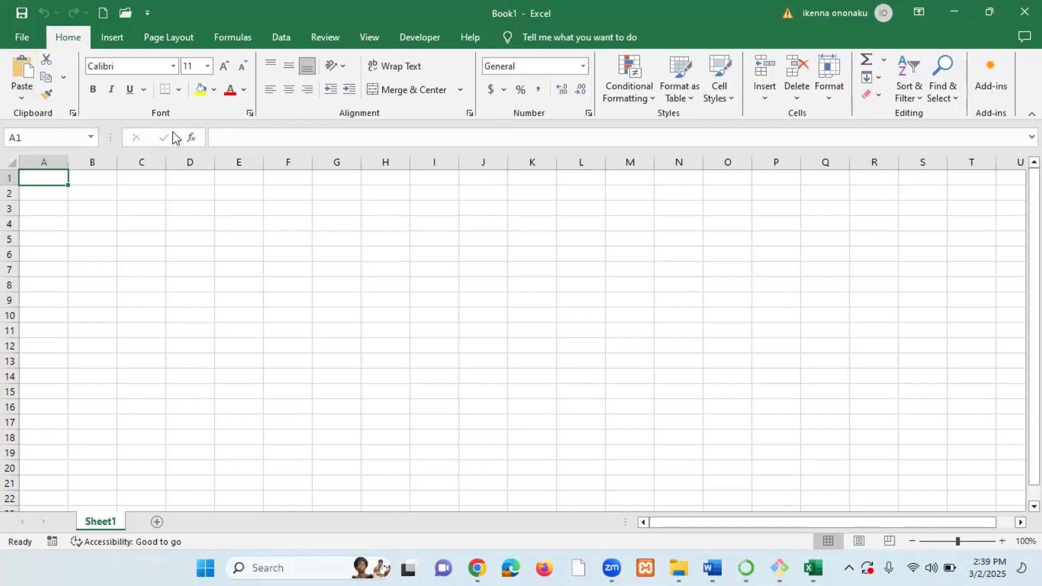
Open the Add-ins page of Excel Options and examine the list of active and inactive add-ins.
click(110, 41)
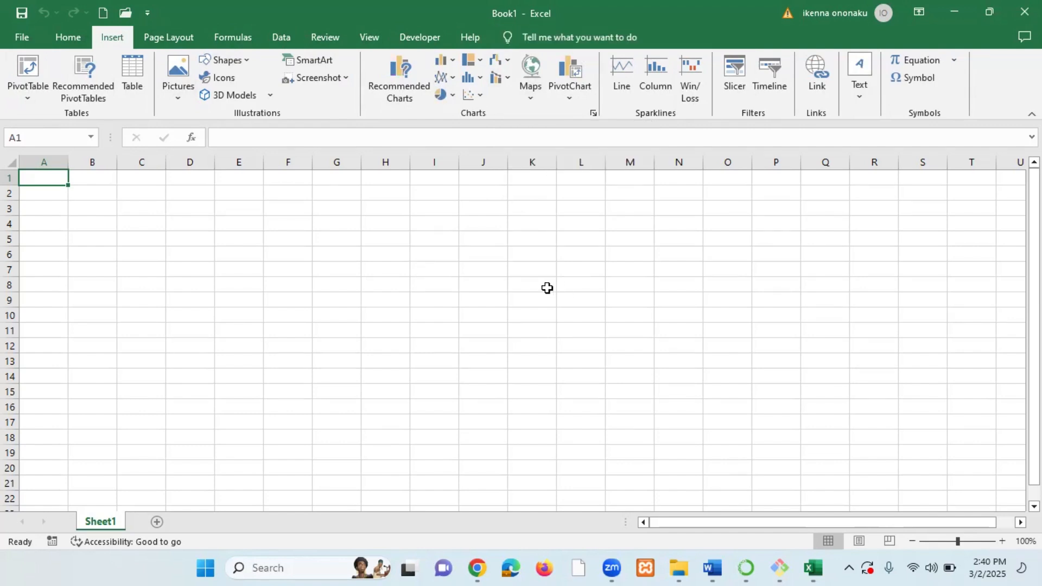
click(23, 37)
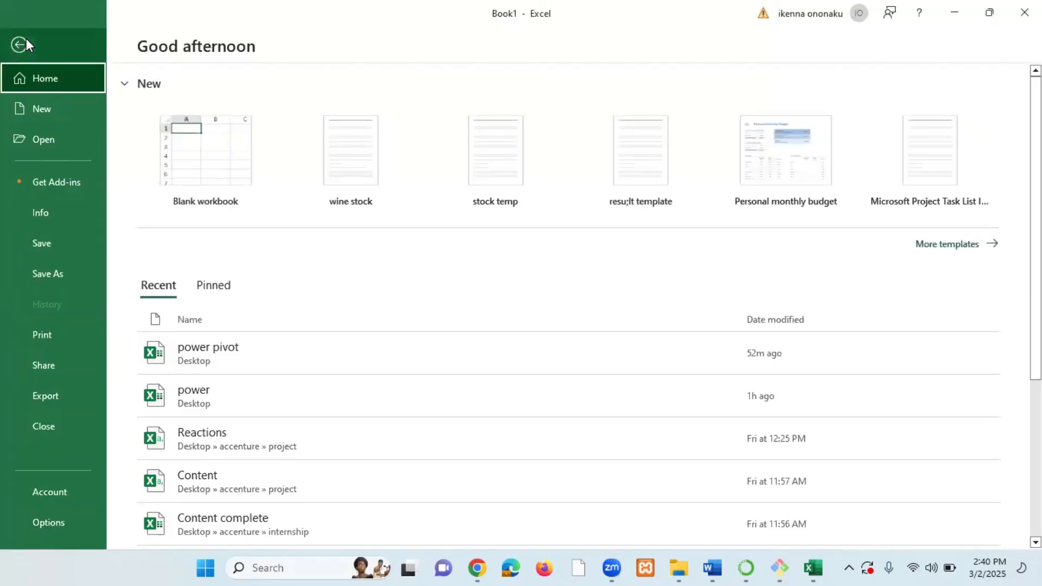
click(51, 520)
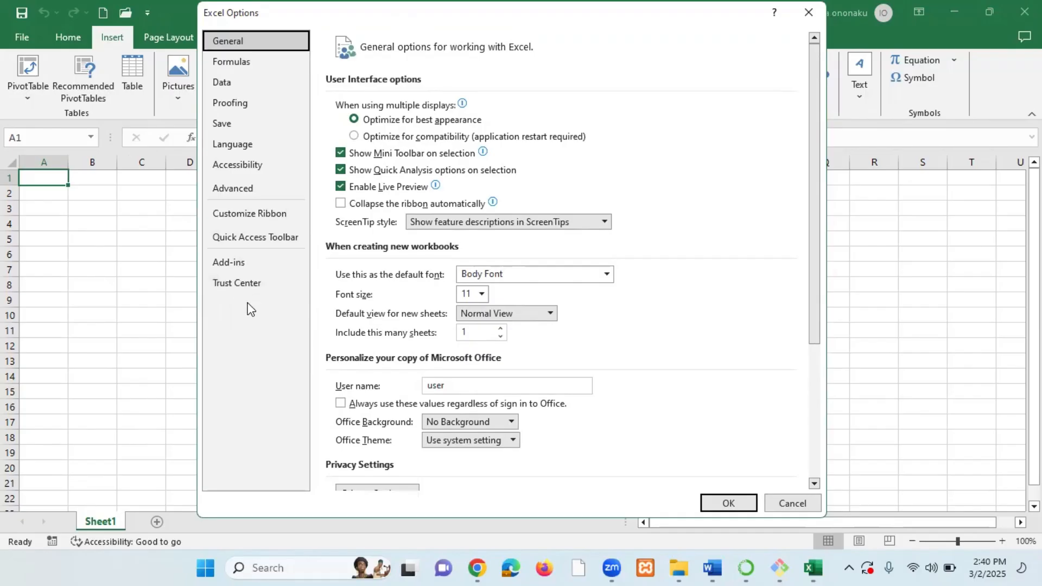
click(243, 264)
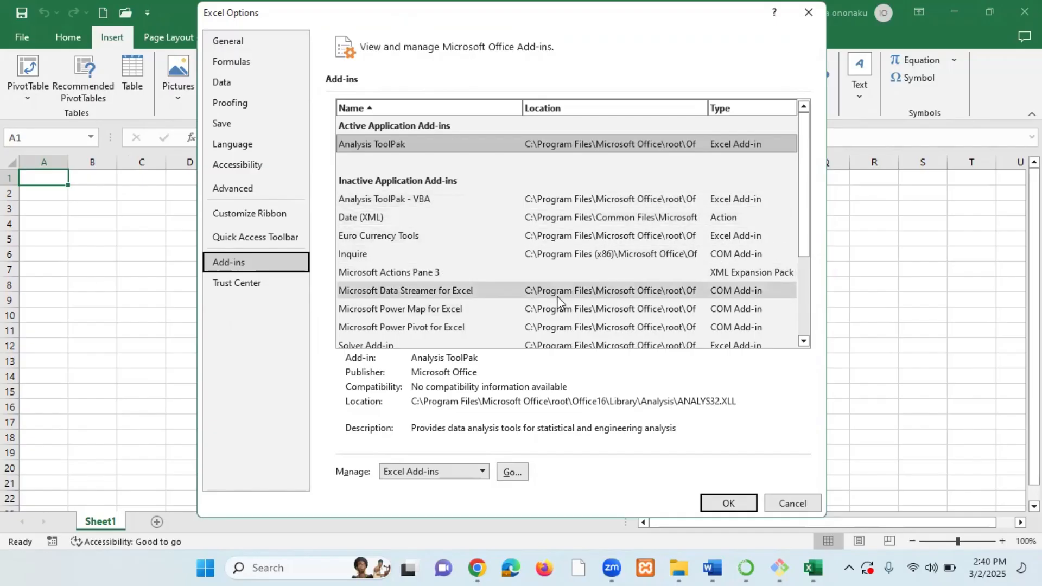
scroll(529, 285, down, 1)
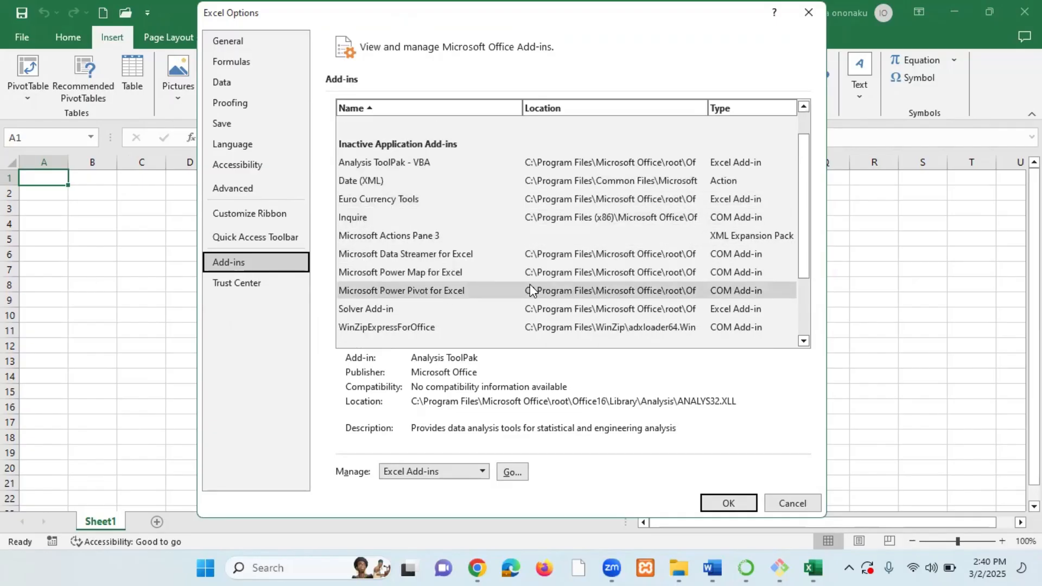
scroll(529, 285, up, 1)
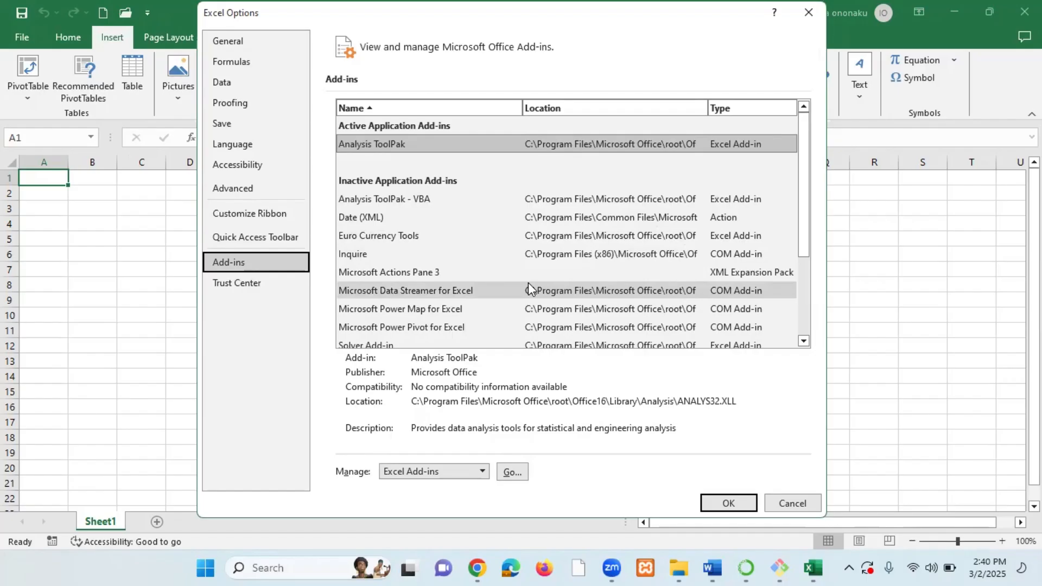
scroll(526, 280, down, 3)
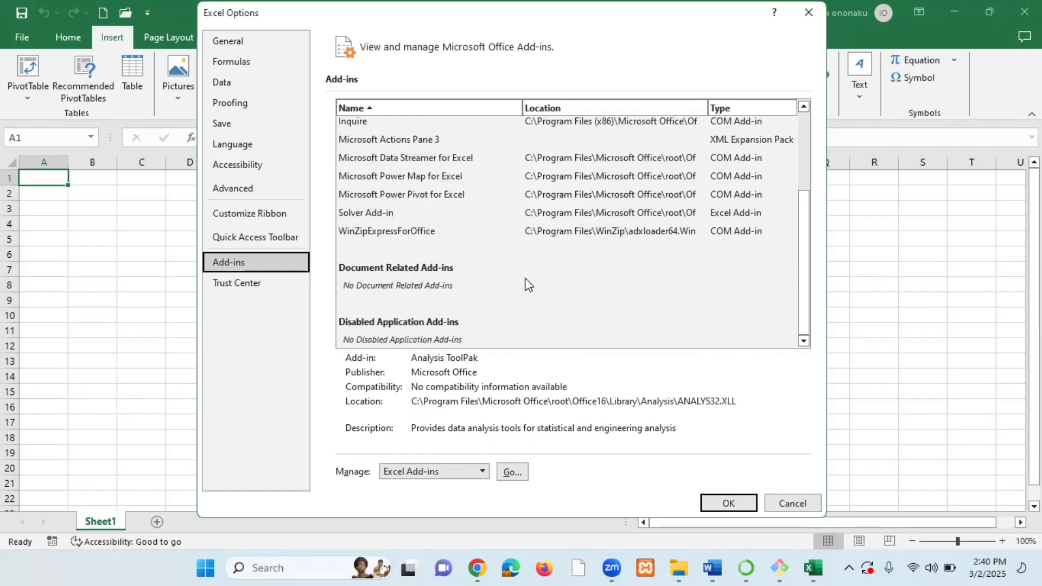
scroll(525, 278, up, 2)
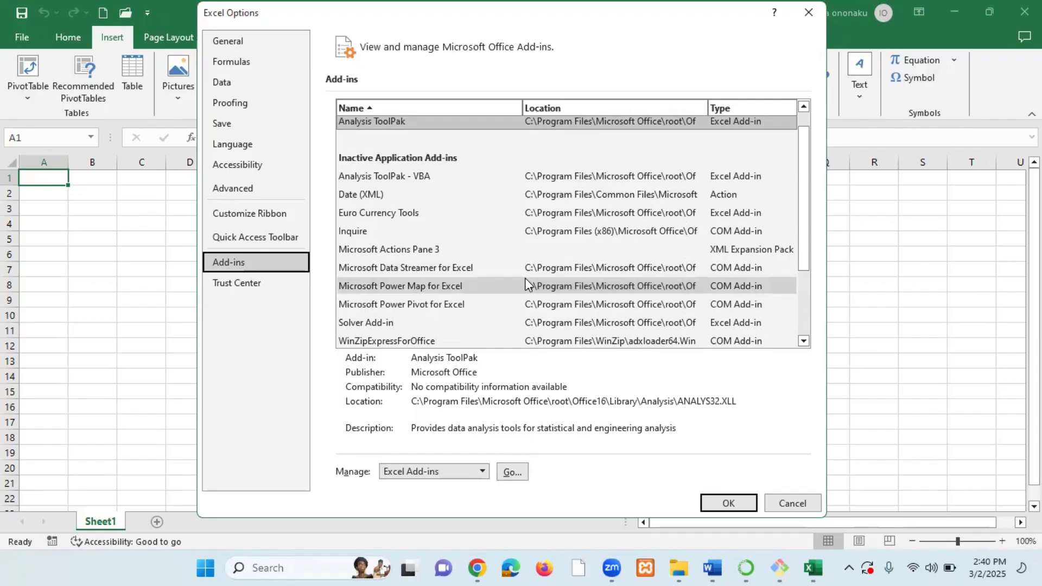
scroll(525, 278, up, 1)
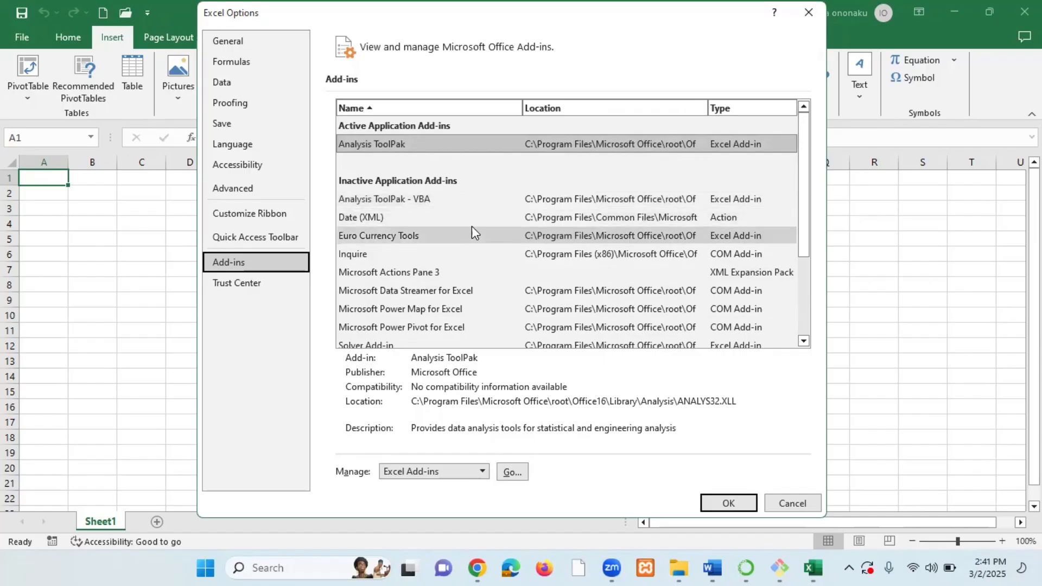
scroll(486, 228, down, 1)
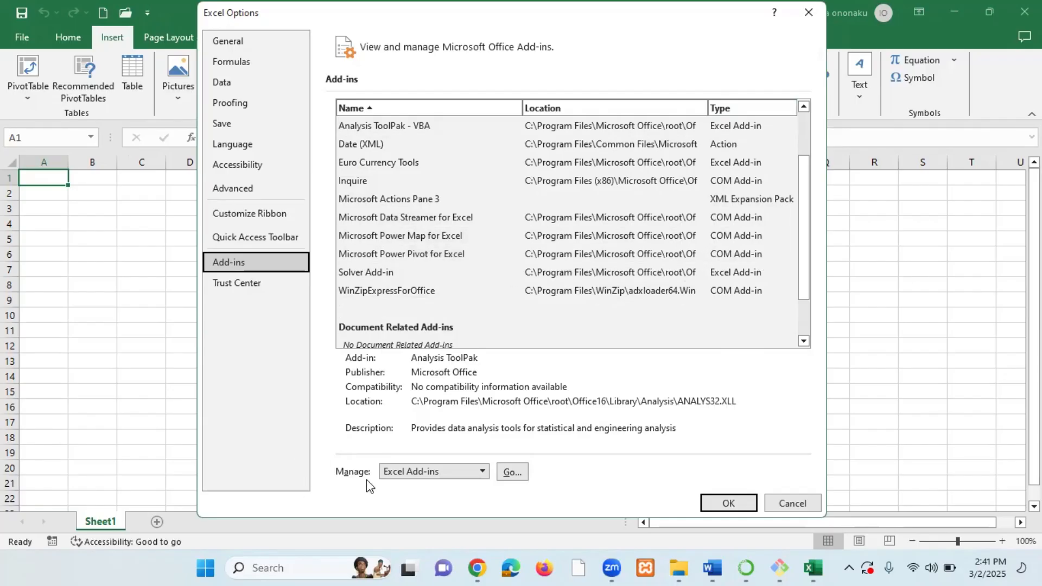
Enable the Microsoft Power Pivot for Excel COM add-in and open its new Power Pivot ribbon tab.
click(482, 472)
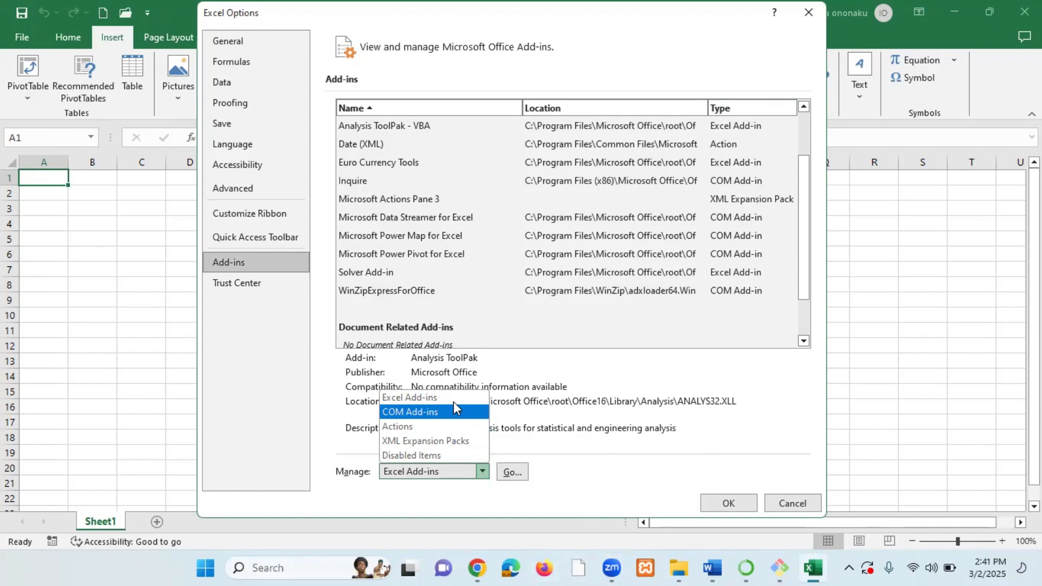
click(431, 411)
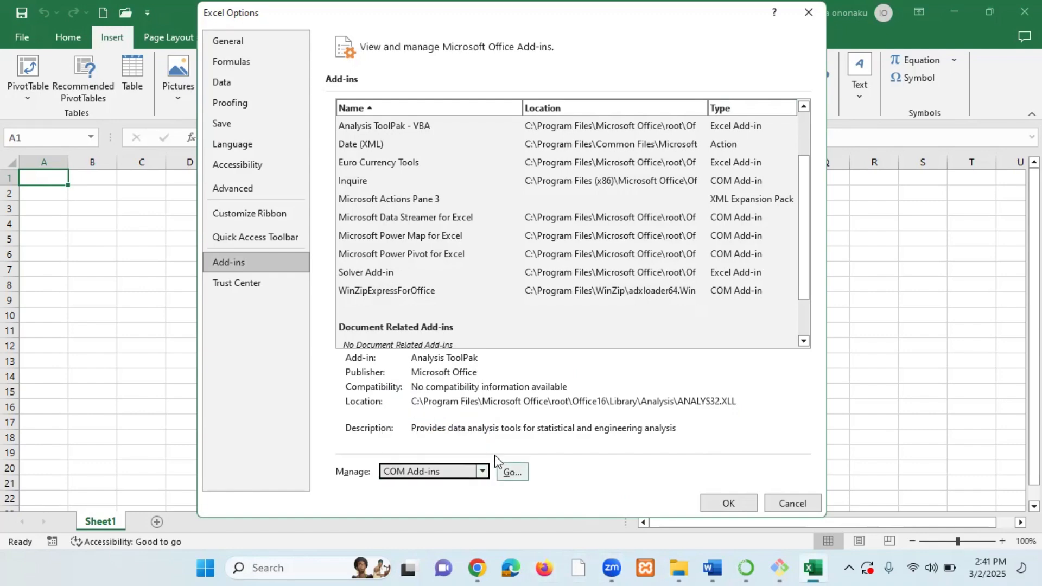
click(511, 471)
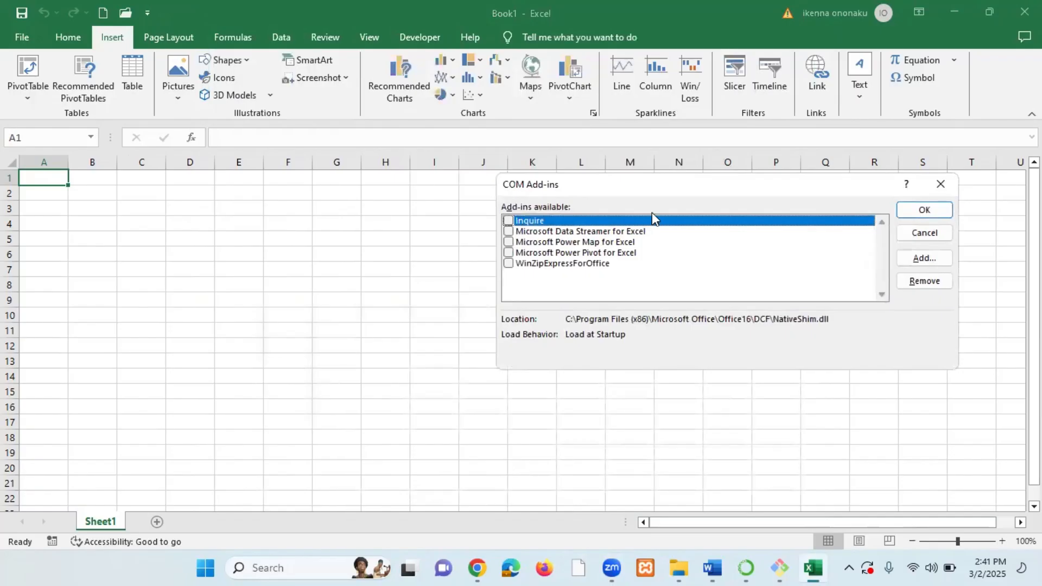
drag(681, 195, 467, 217)
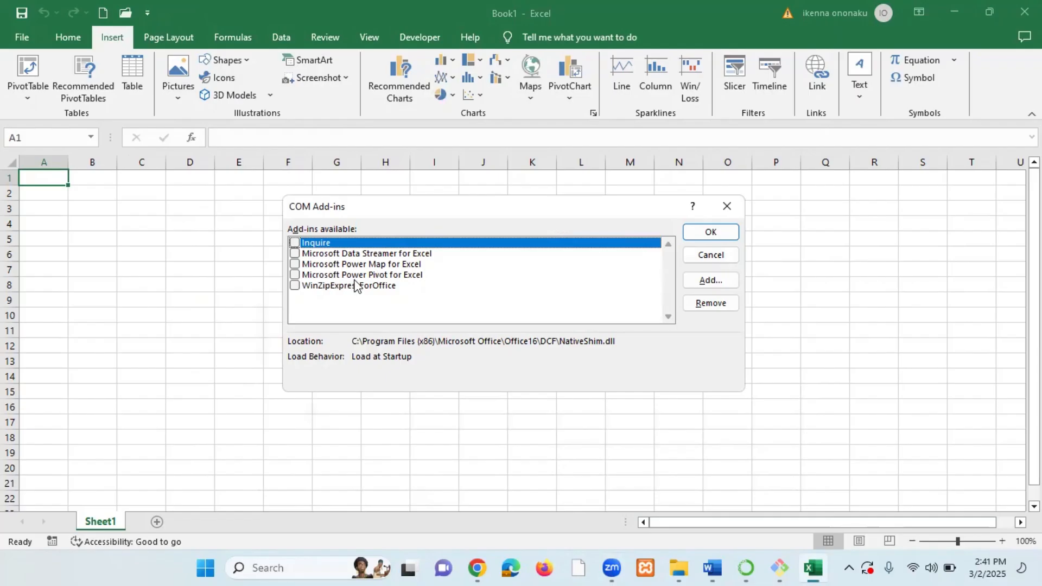
click(295, 275)
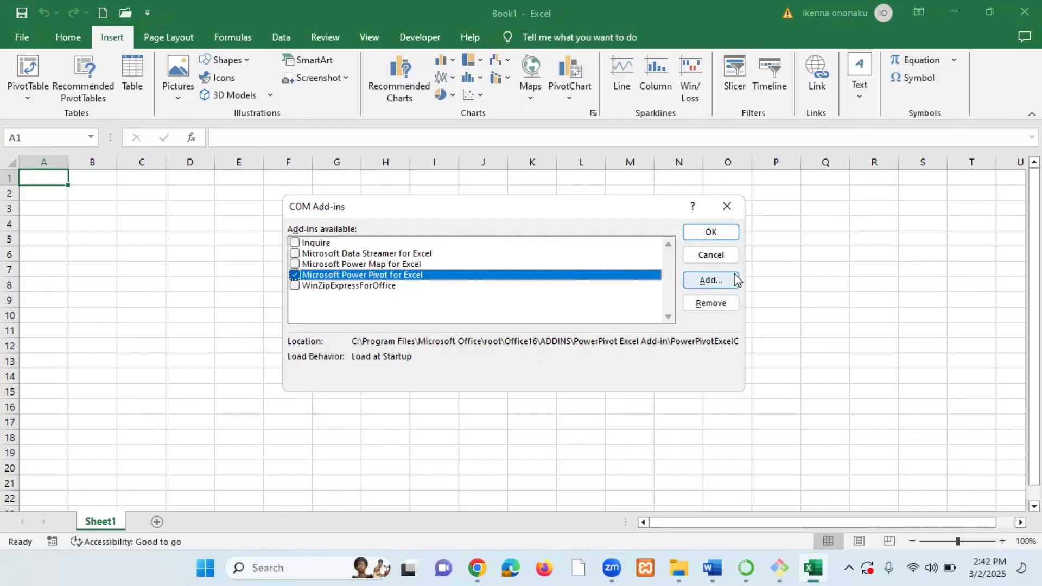
click(712, 232)
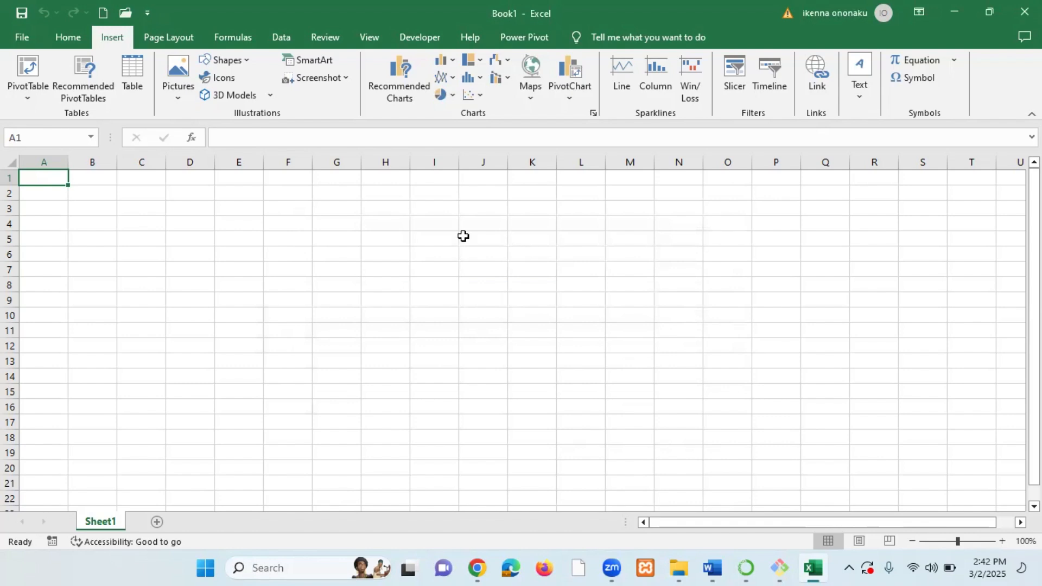
click(528, 35)
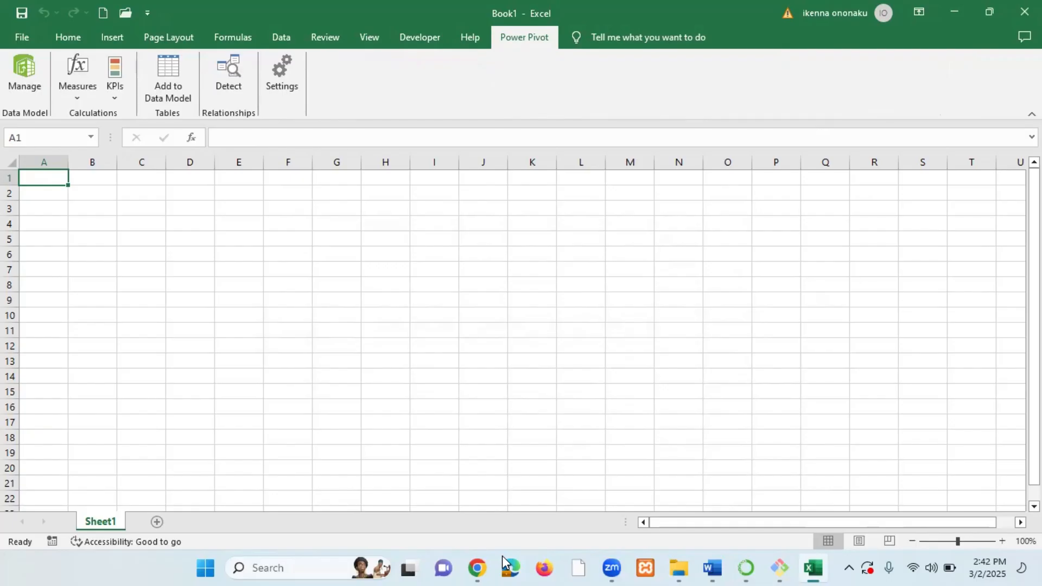
click(597, 418)
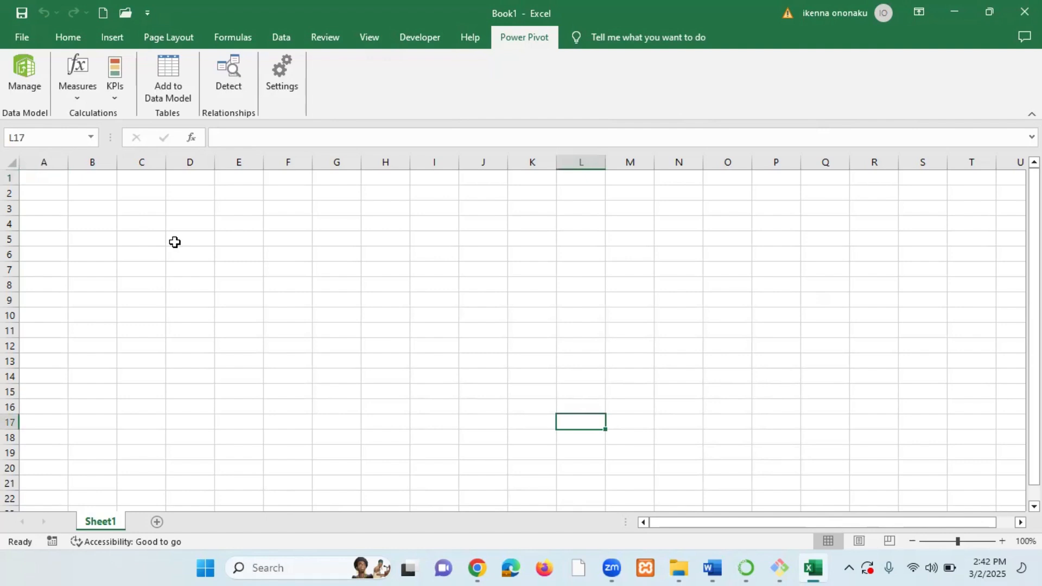
Disable the Microsoft Power Pivot for Excel COM add-in.
click(22, 40)
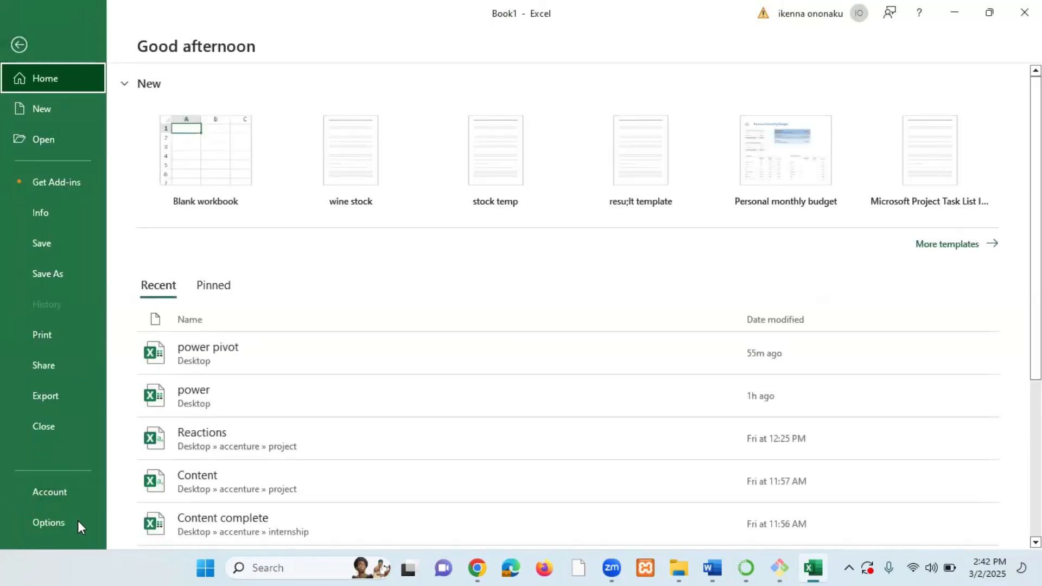
click(50, 525)
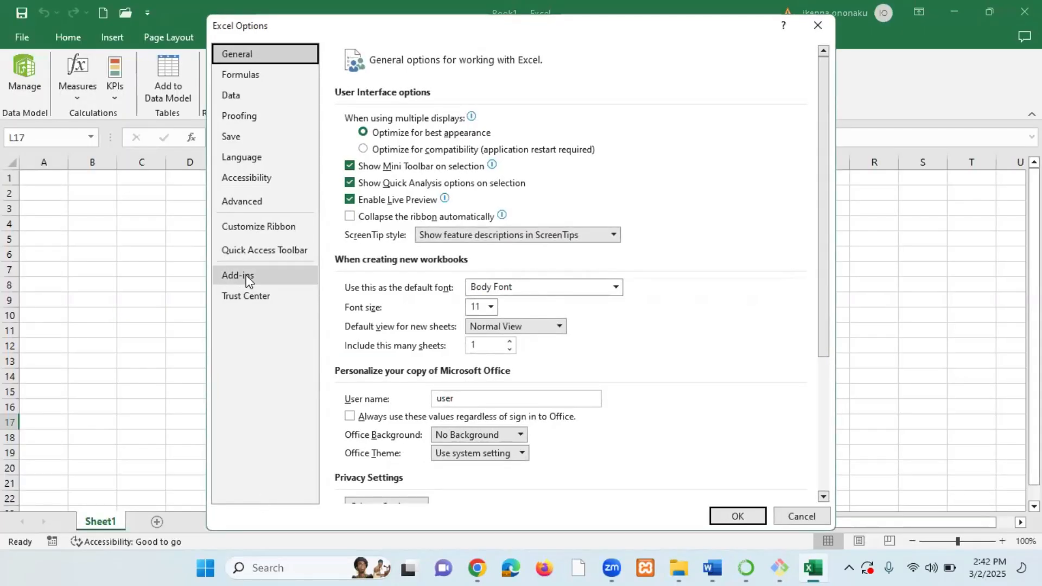
click(252, 276)
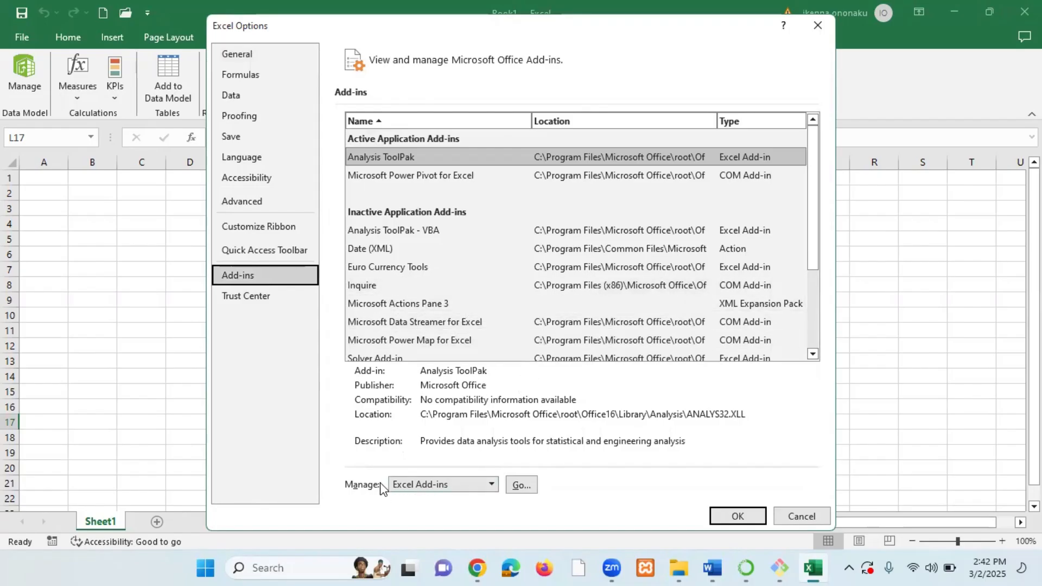
click(491, 484)
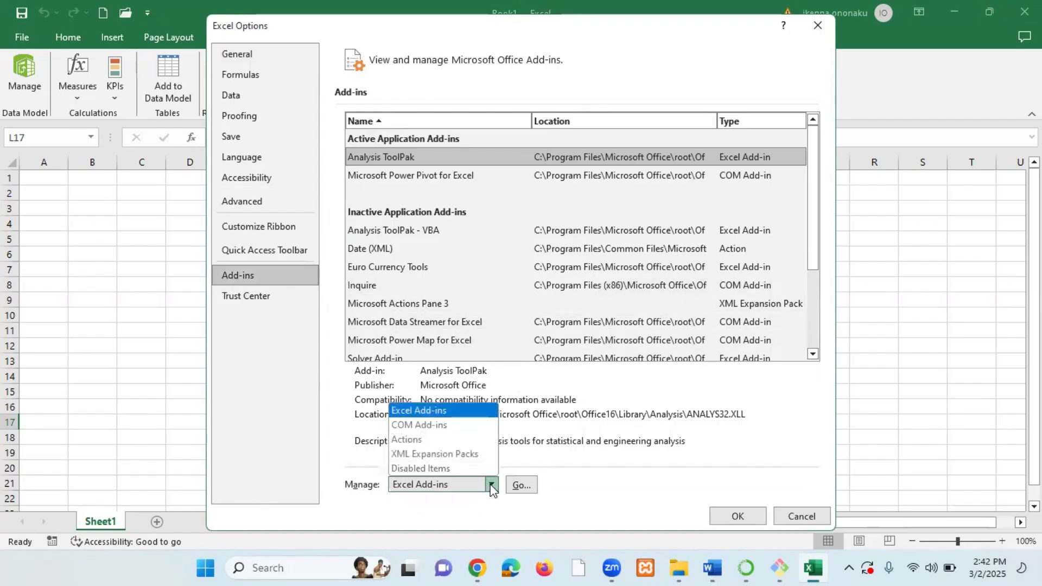
click(434, 425)
click(522, 484)
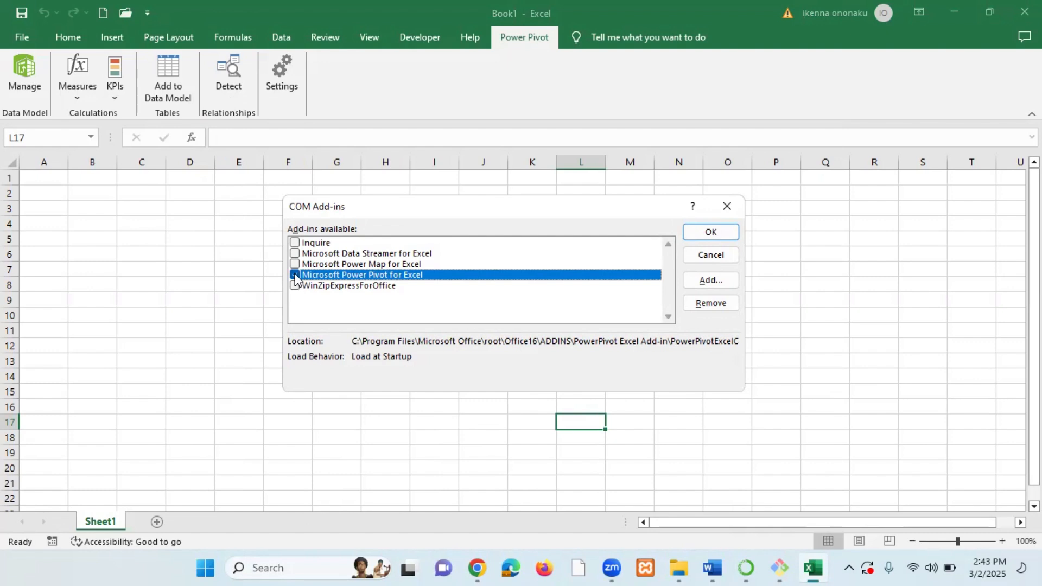
click(294, 275)
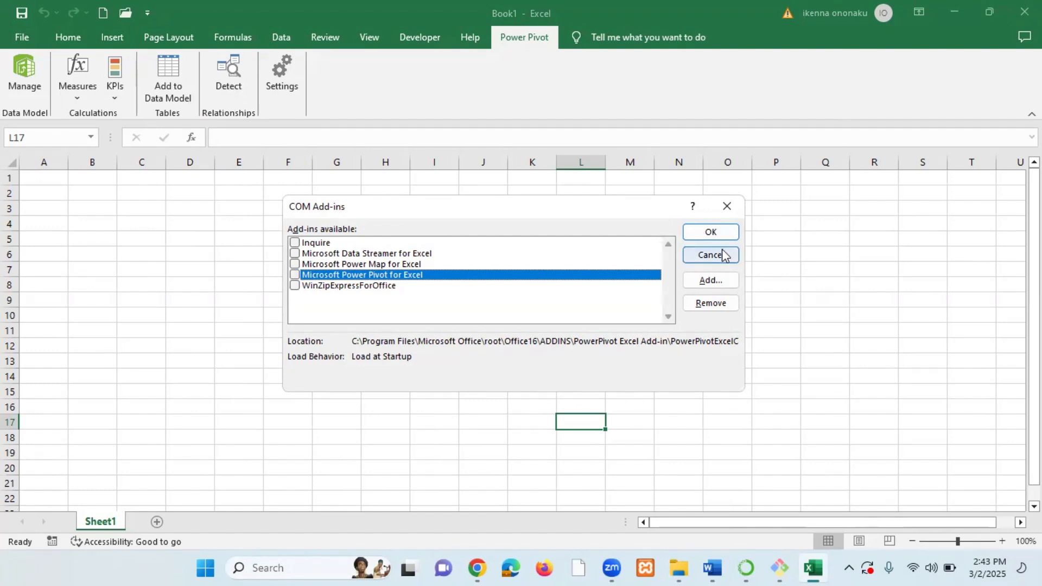
click(715, 231)
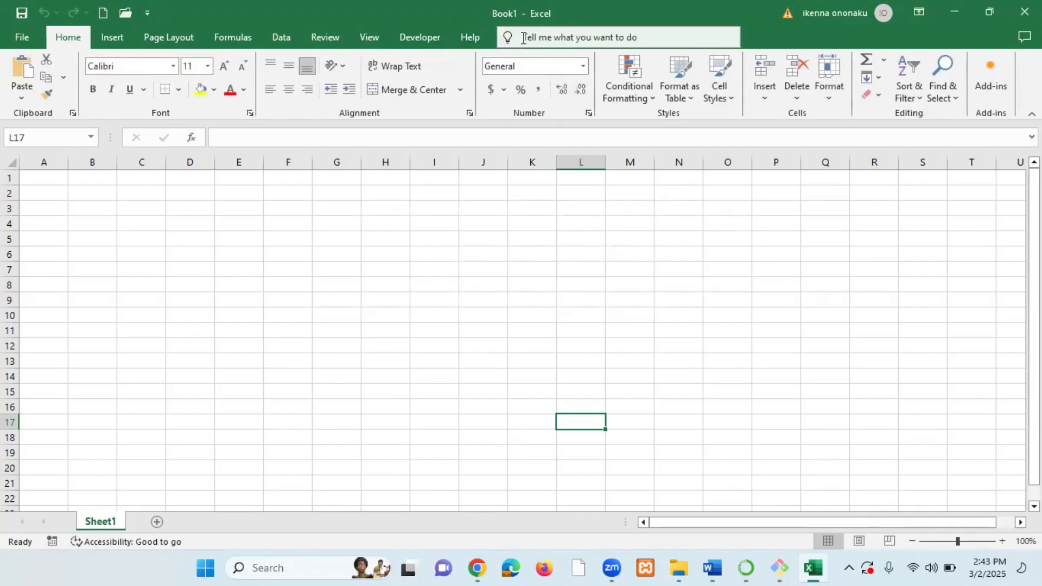
Re-enable the Microsoft Power Pivot for Excel COM add-in.
click(22, 37)
click(51, 520)
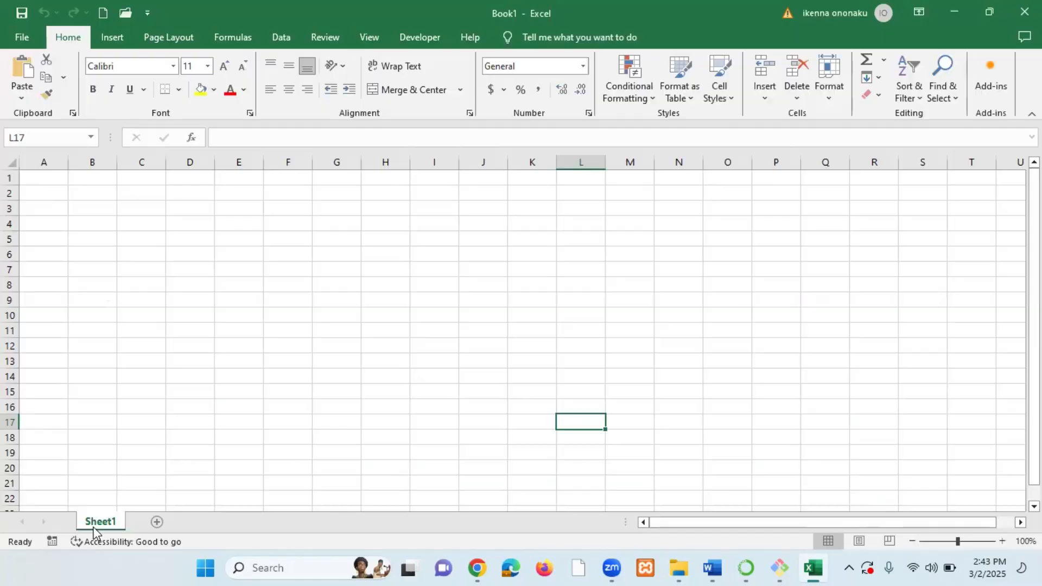
click(259, 277)
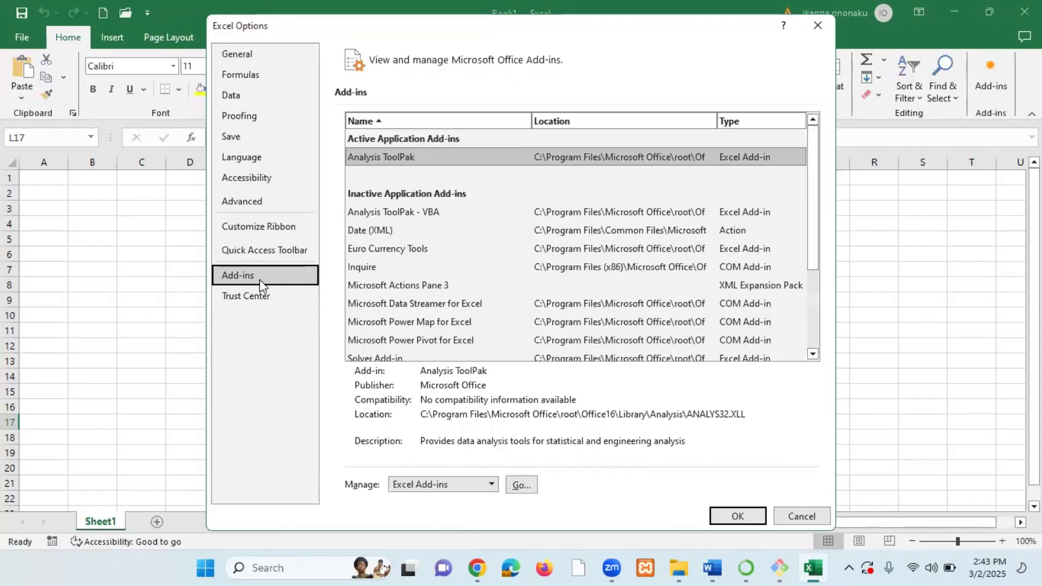
click(491, 484)
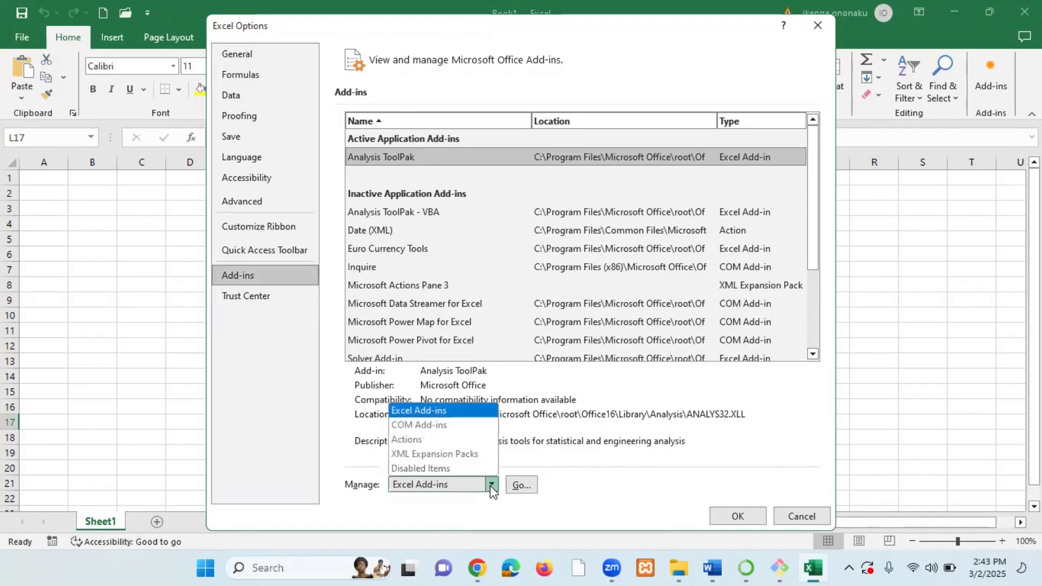
click(424, 425)
click(520, 486)
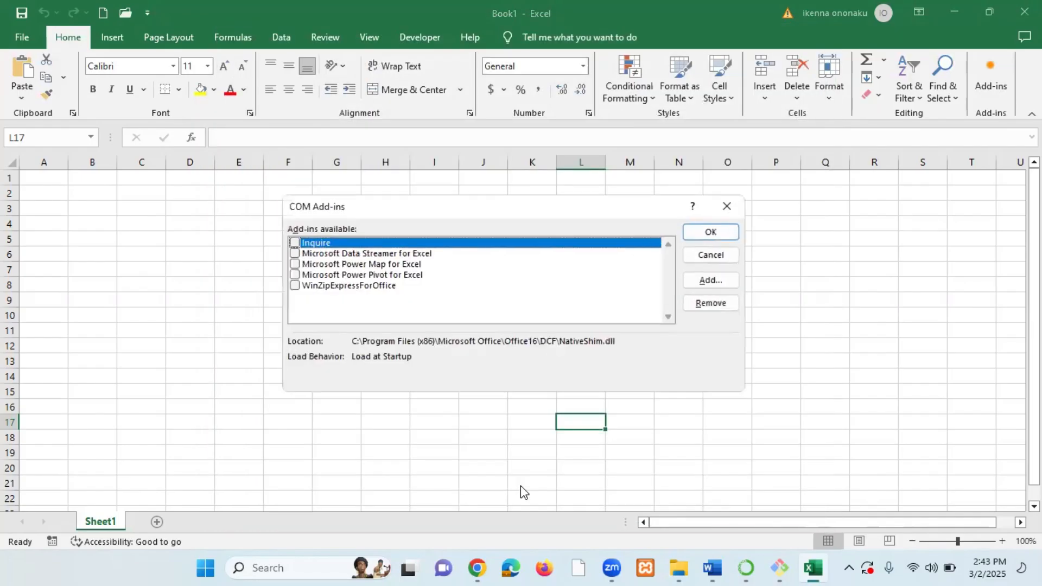
click(294, 274)
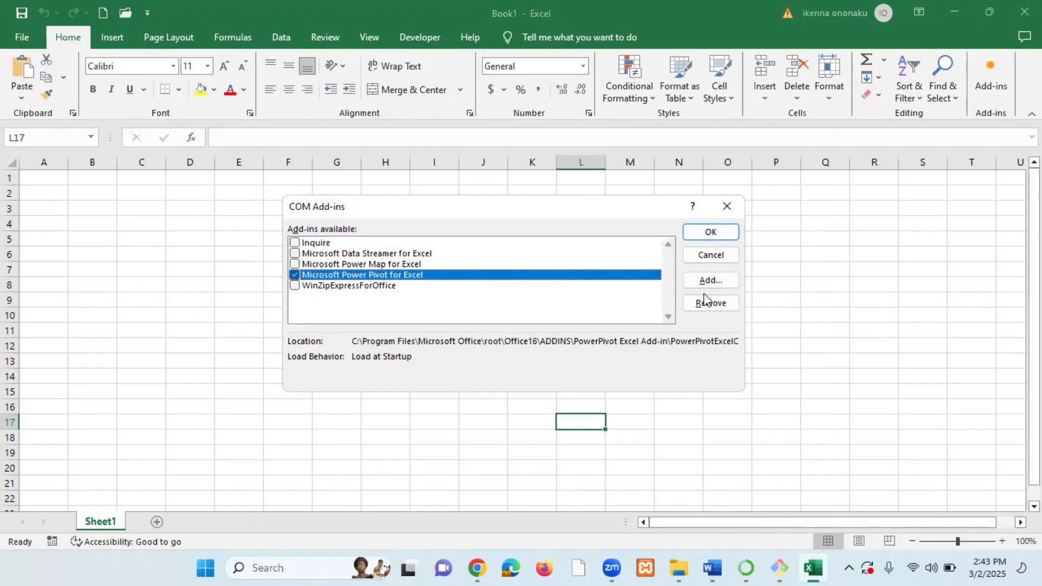
click(709, 232)
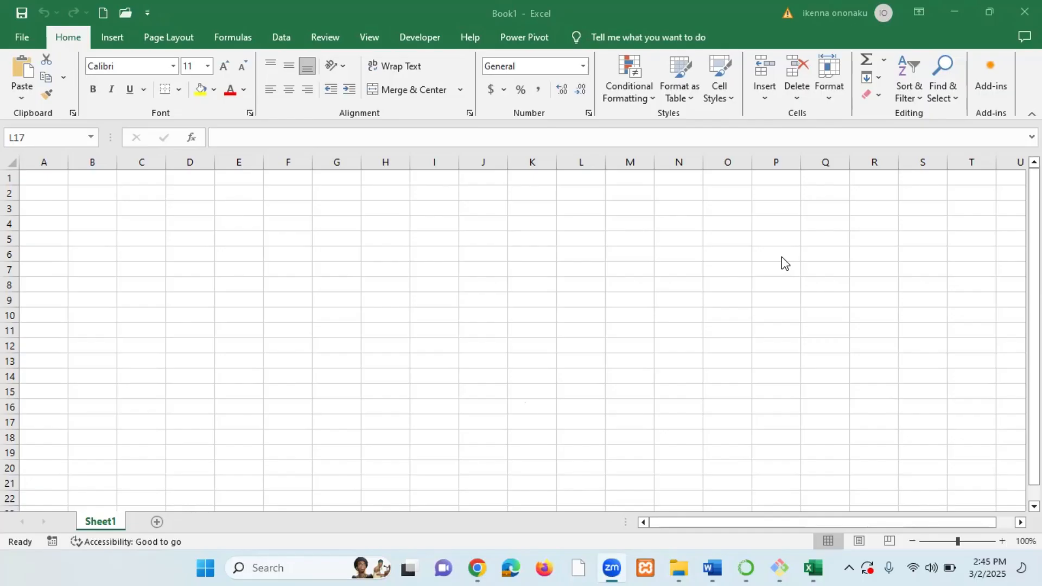
Minimize the blank workbook and open the power pivot workbook from the desktop.
click(954, 13)
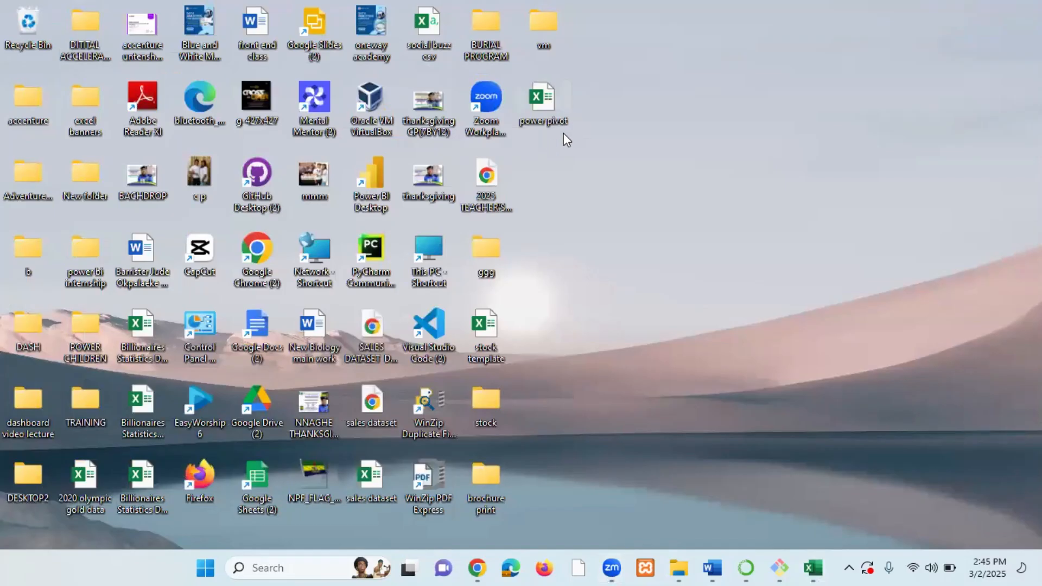
double_click(545, 109)
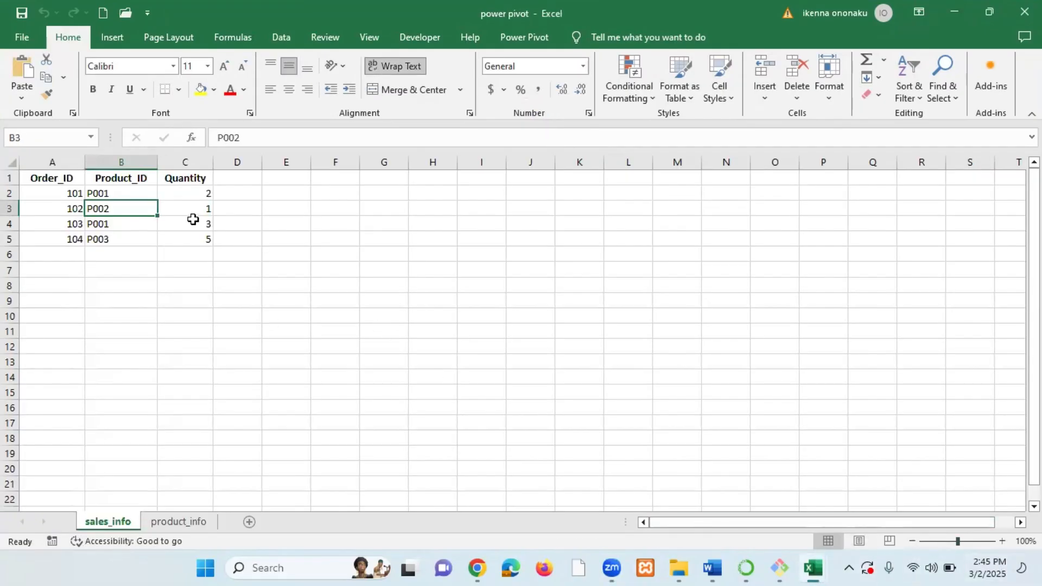
scroll(191, 221, up, 3)
scroll(191, 225, up, 3)
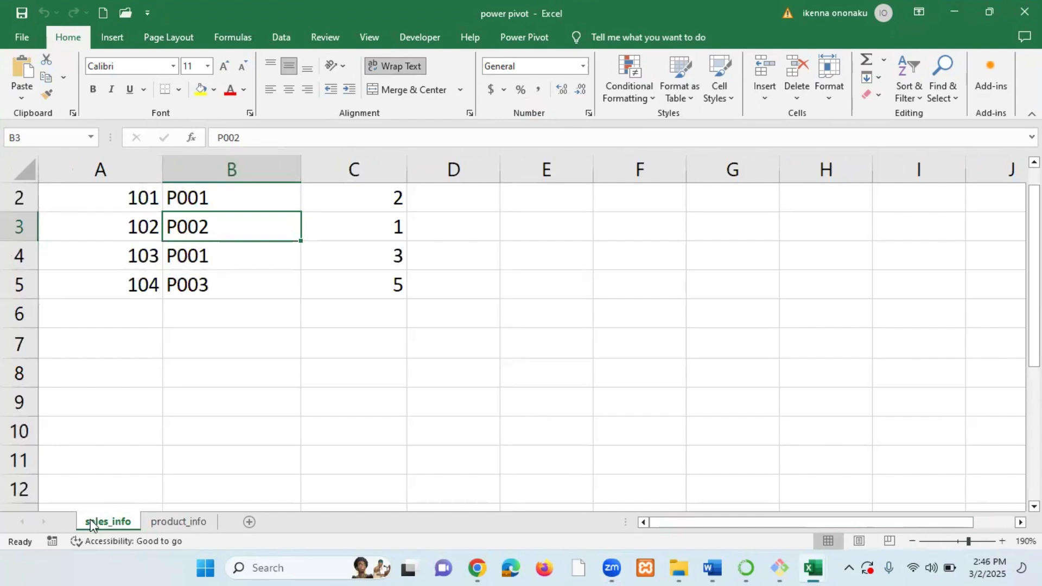
scroll(340, 380, up, 1)
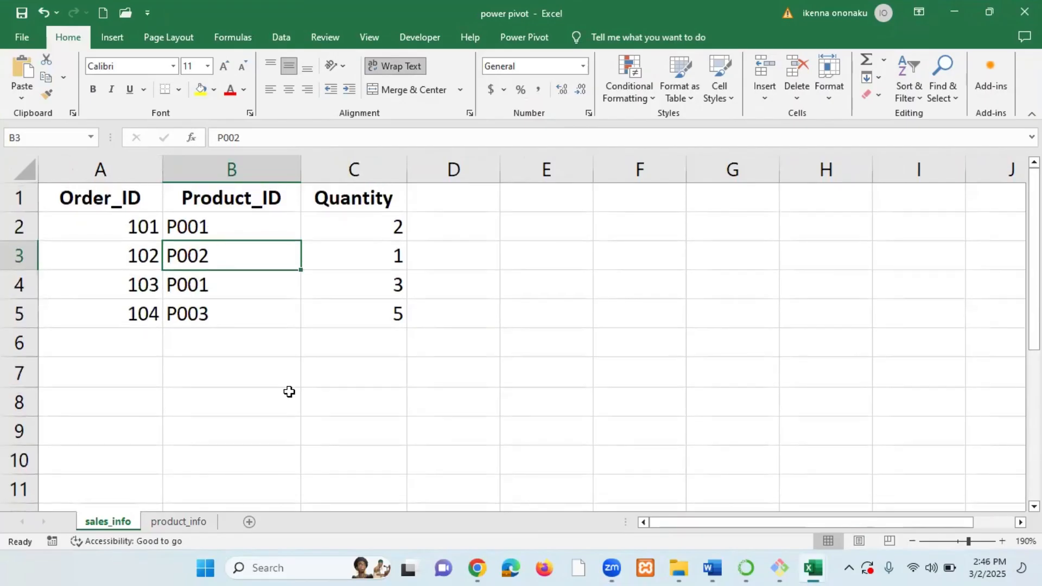
Move the product_info sheet in front of the sales_info sheet.
click(180, 522)
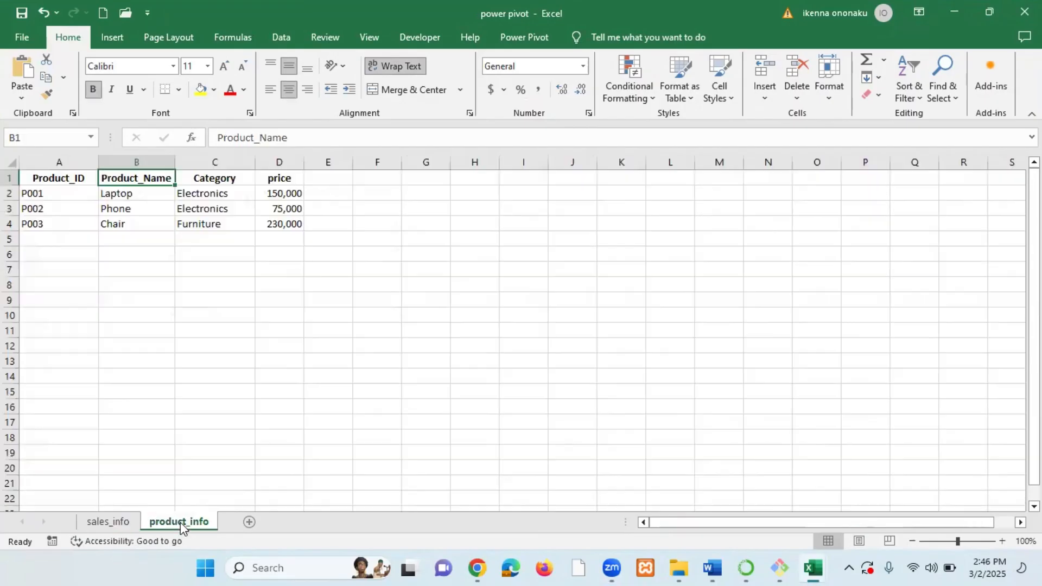
drag(184, 522, 87, 521)
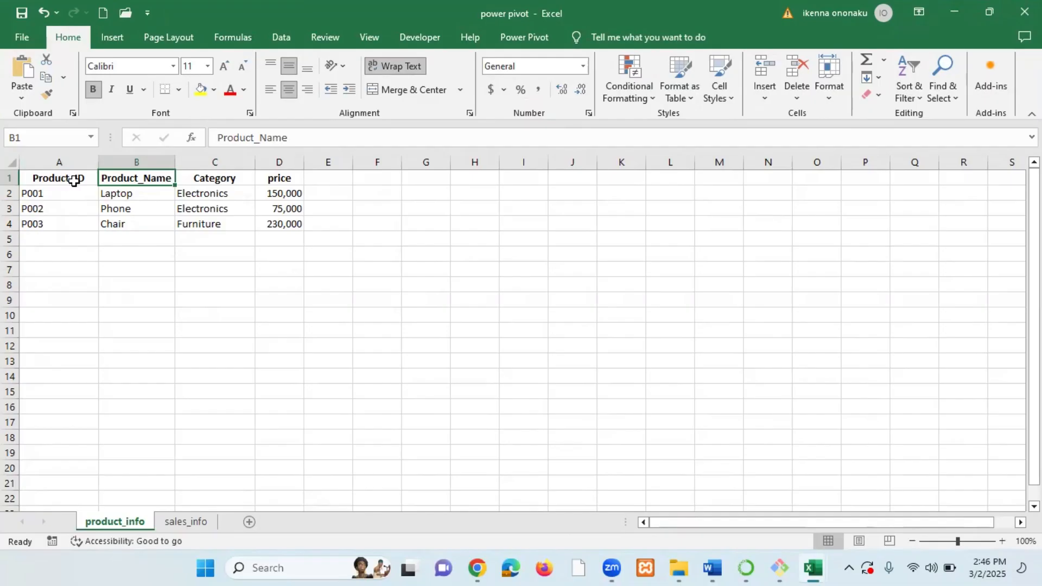
Examine the product_info table's column headers and product names.
click(73, 179)
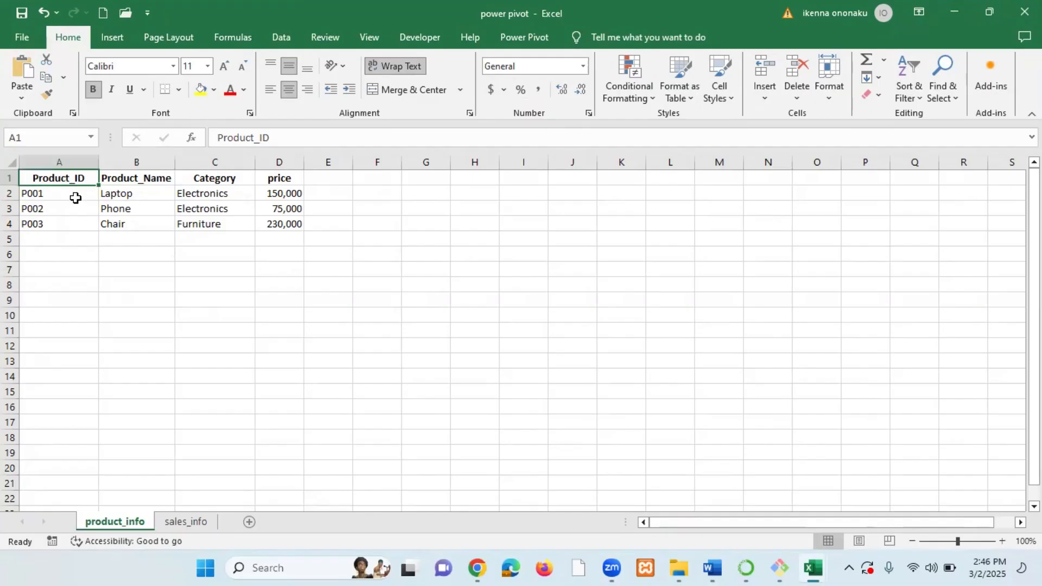
click(156, 180)
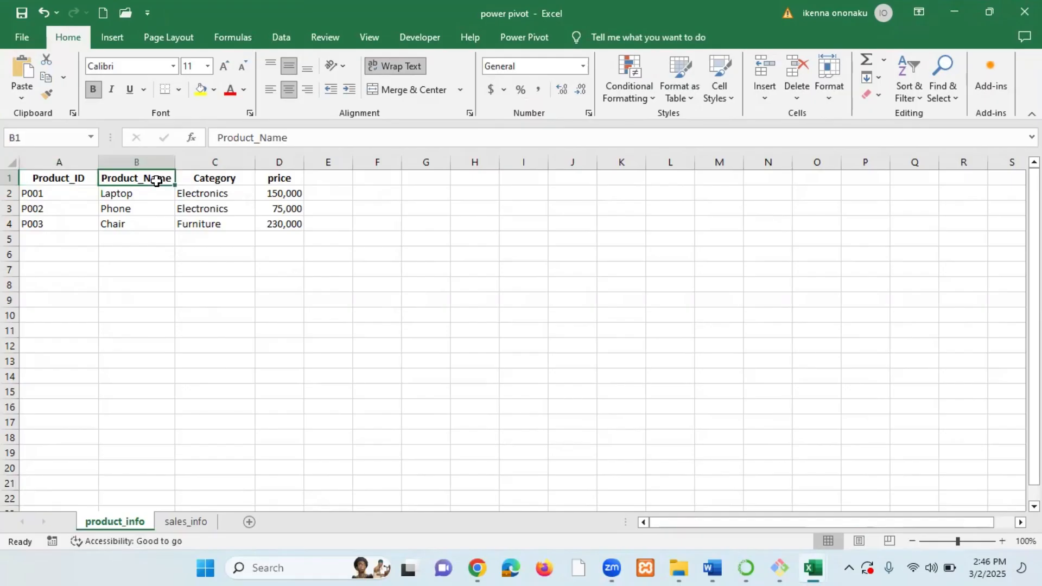
click(214, 182)
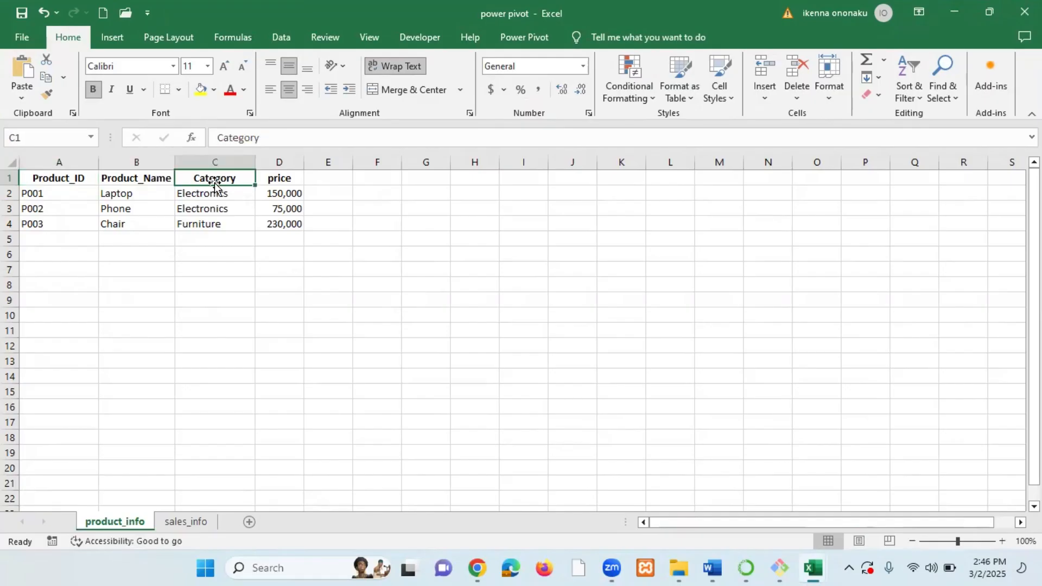
click(286, 178)
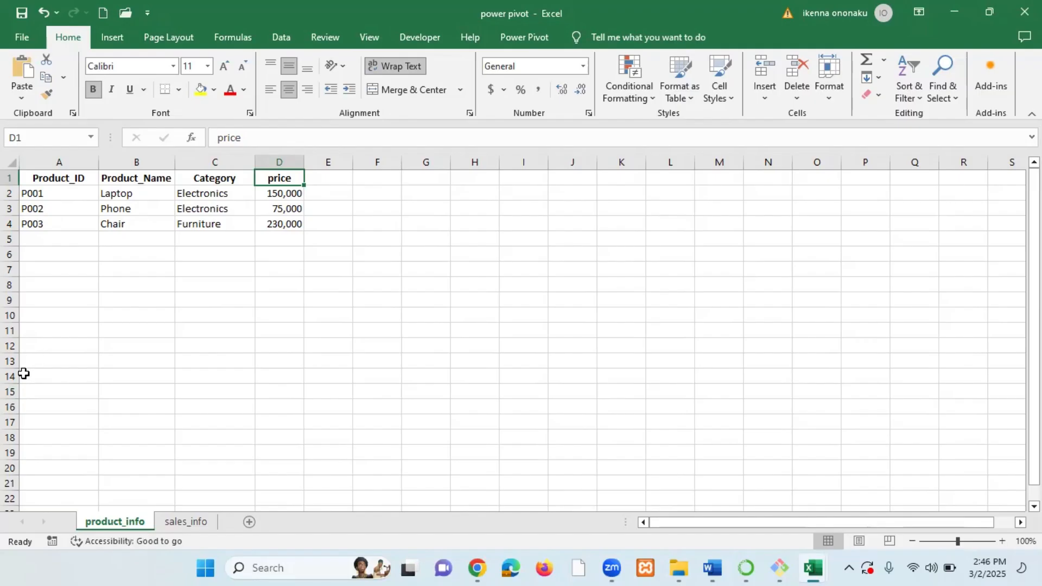
click(144, 177)
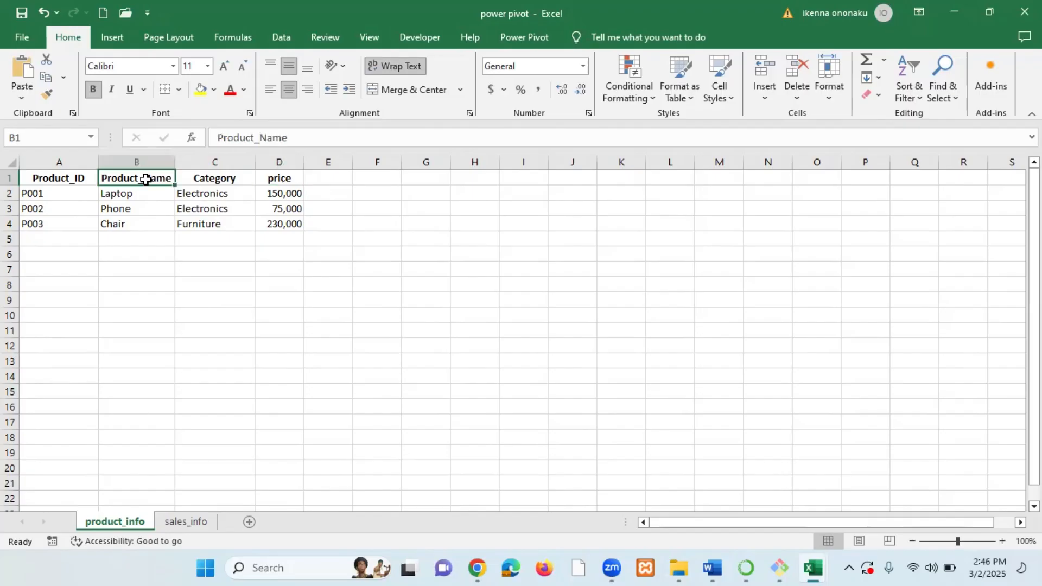
click(144, 196)
click(141, 205)
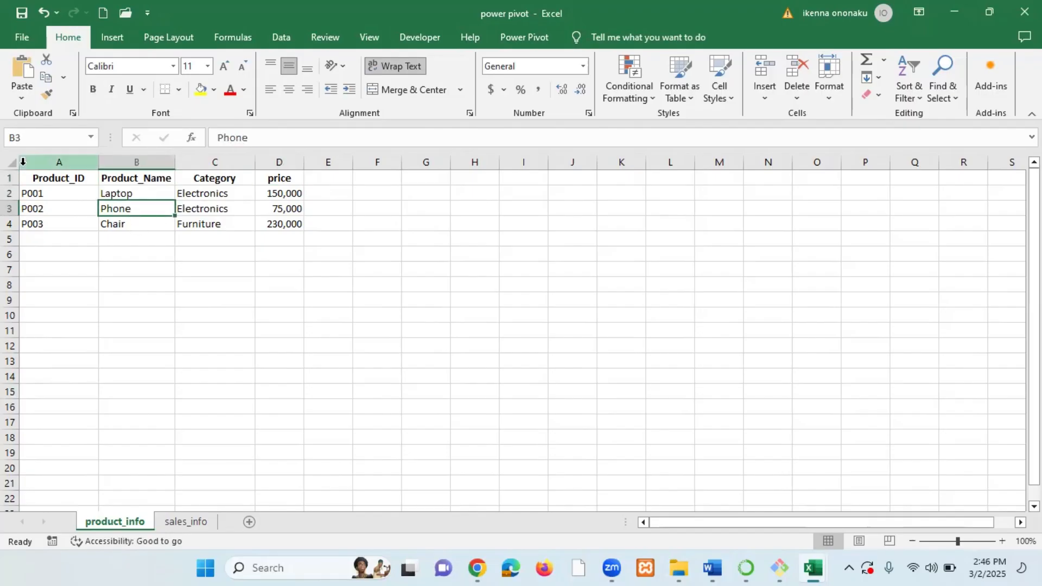
click(44, 178)
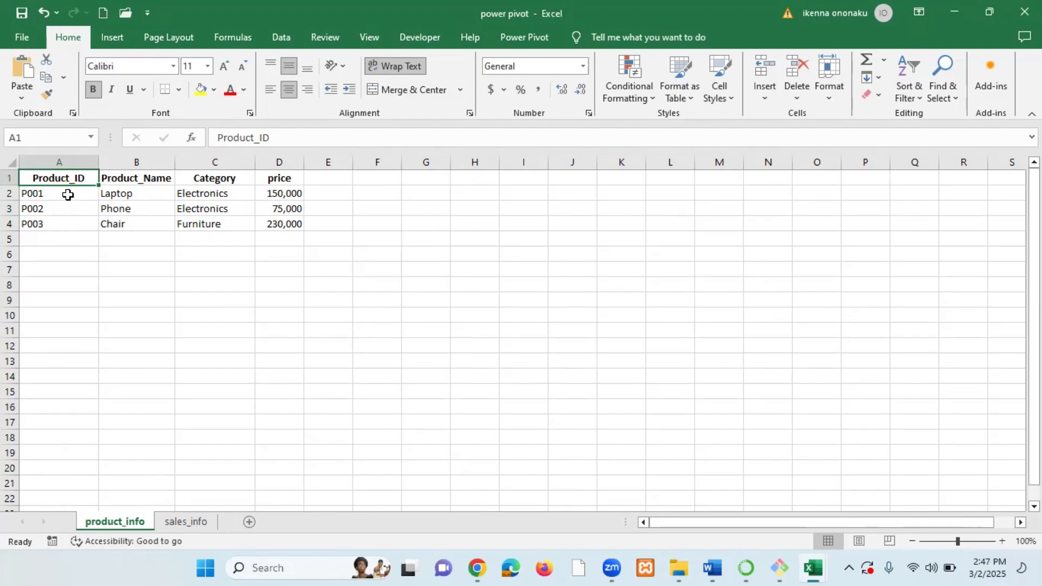
click(158, 195)
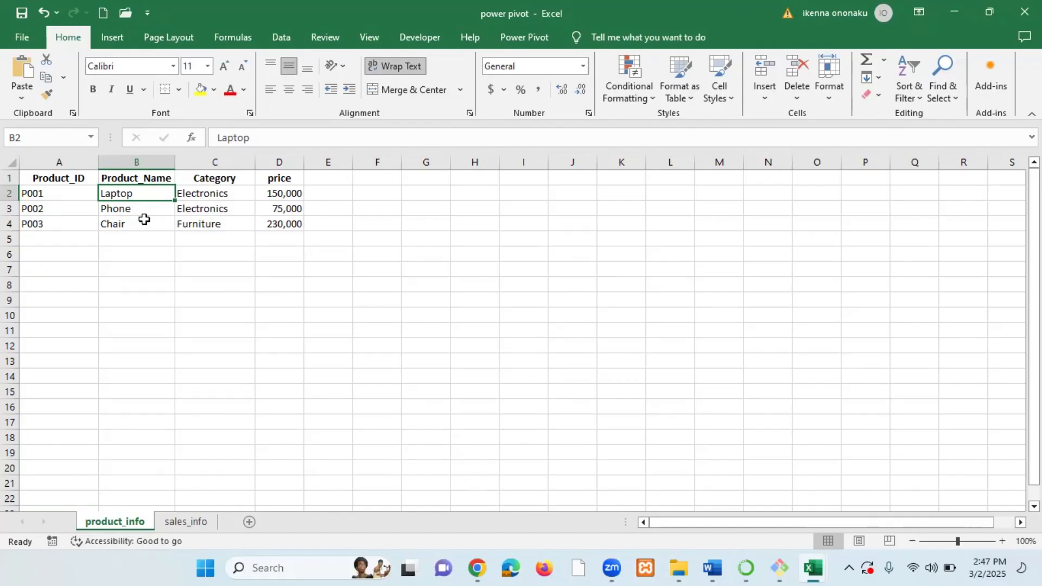
Inspect the Product_ID column and its values on the product_info sheet.
click(47, 182)
click(57, 198)
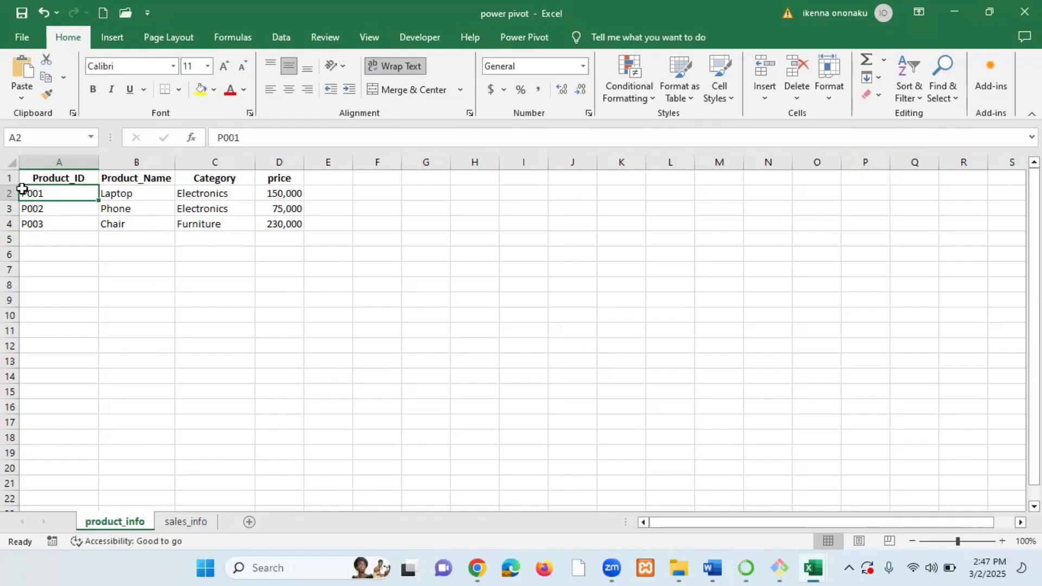
click(58, 162)
click(142, 197)
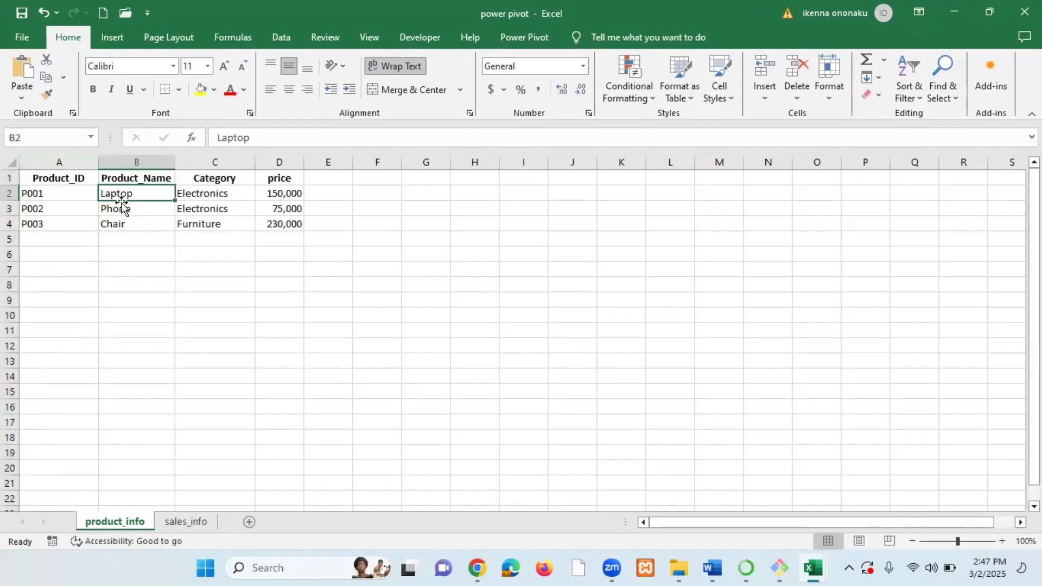
click(74, 195)
click(70, 211)
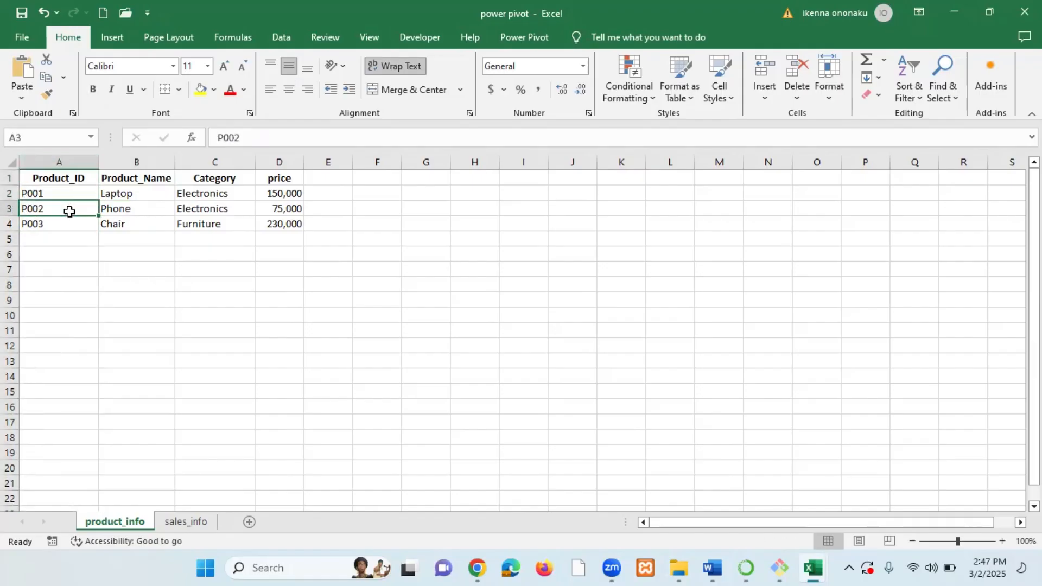
click(67, 225)
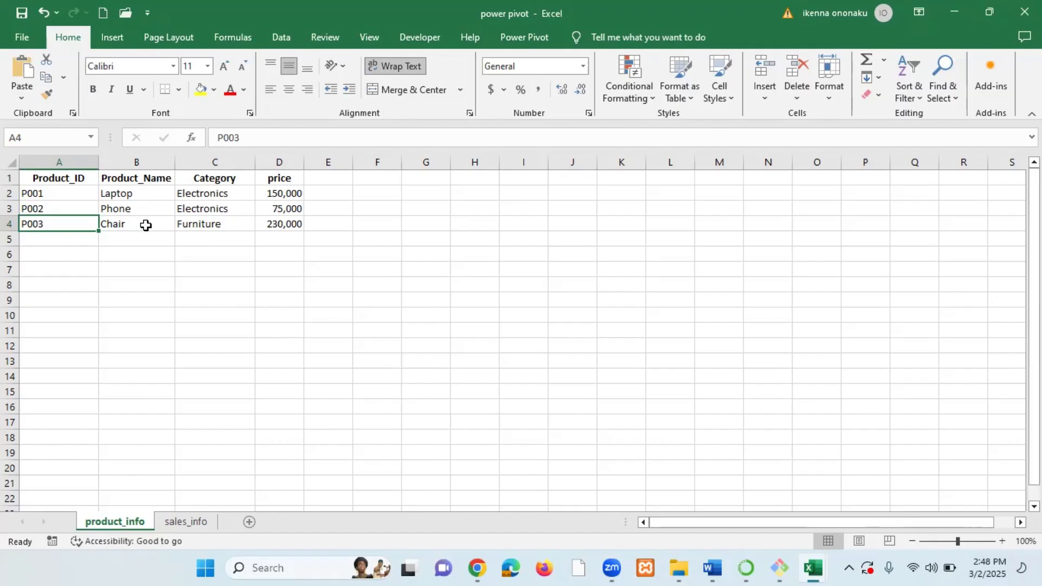
click(87, 179)
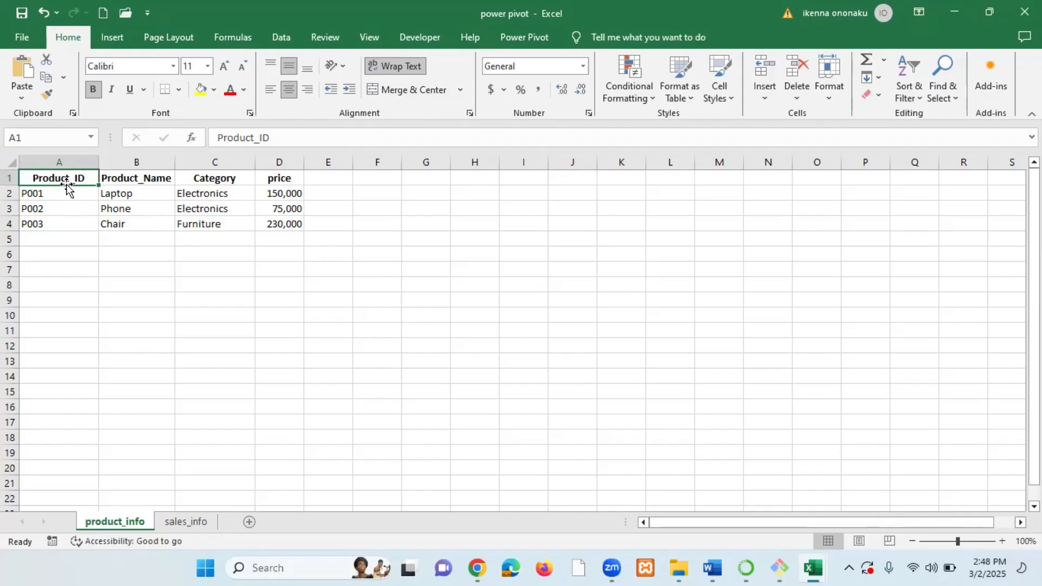
click(68, 161)
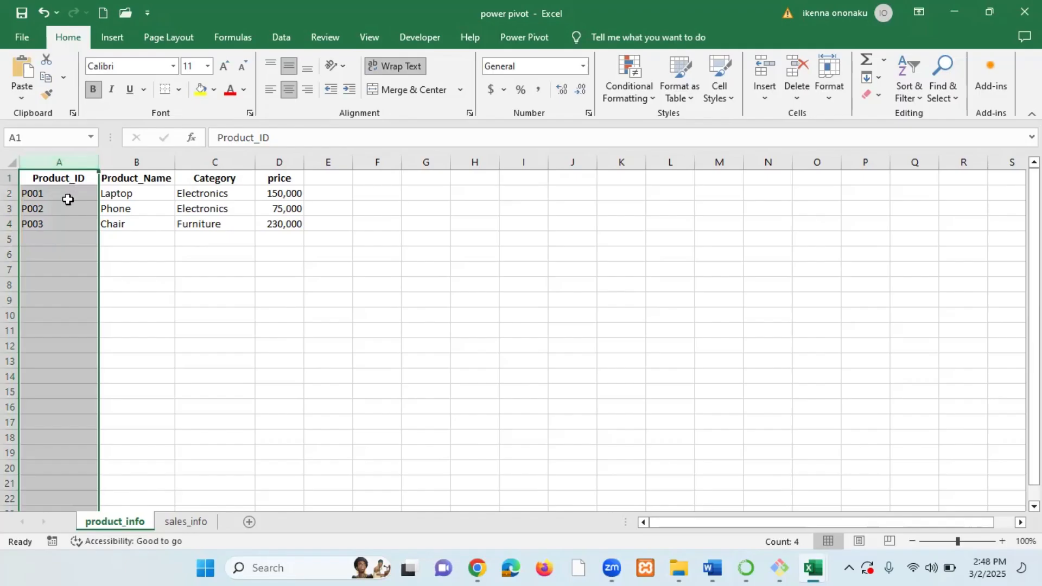
click(62, 269)
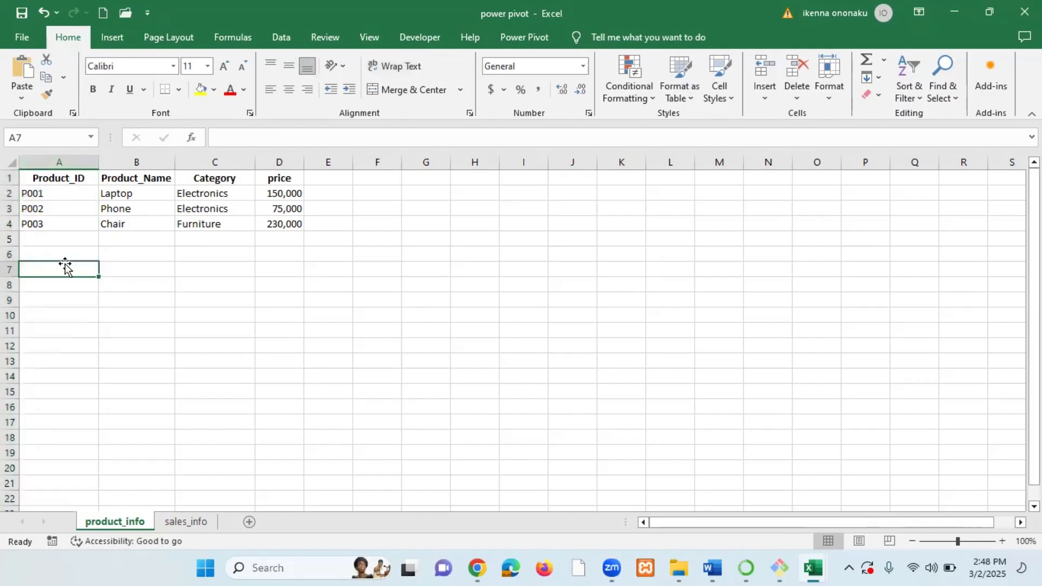
click(76, 164)
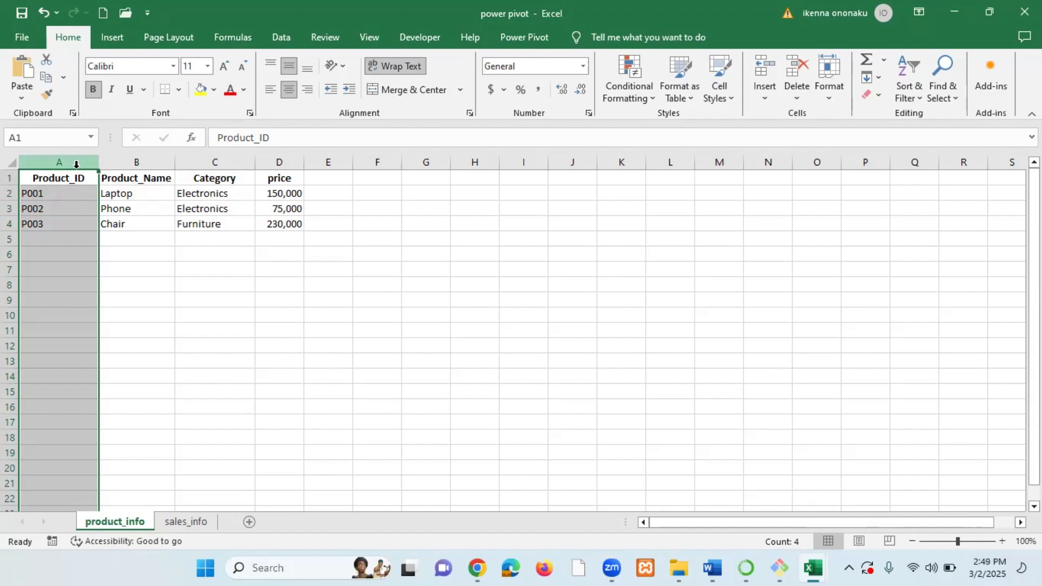
click(44, 206)
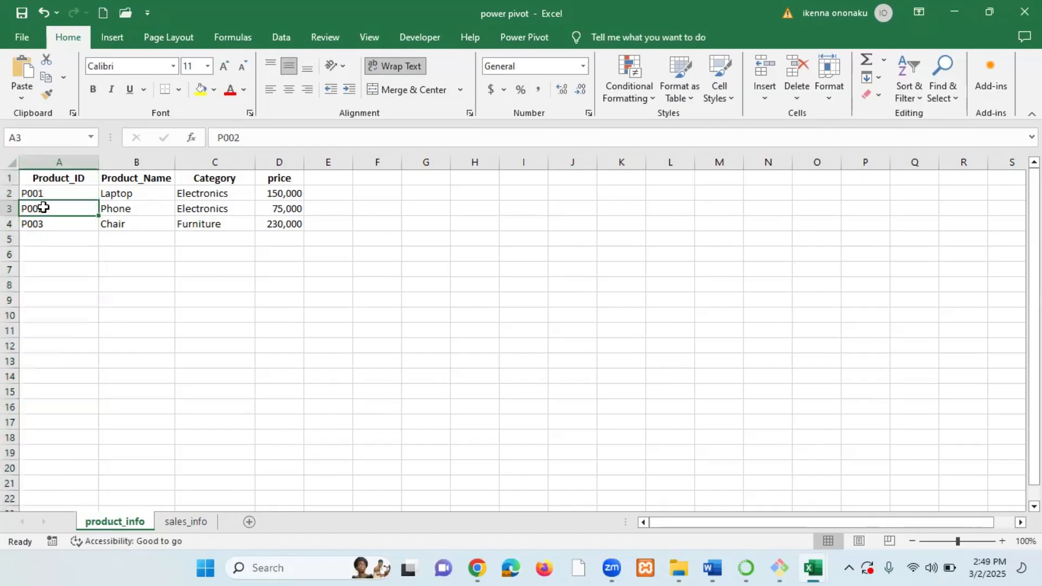
Rename the sales_info sheet to order_info.
click(184, 524)
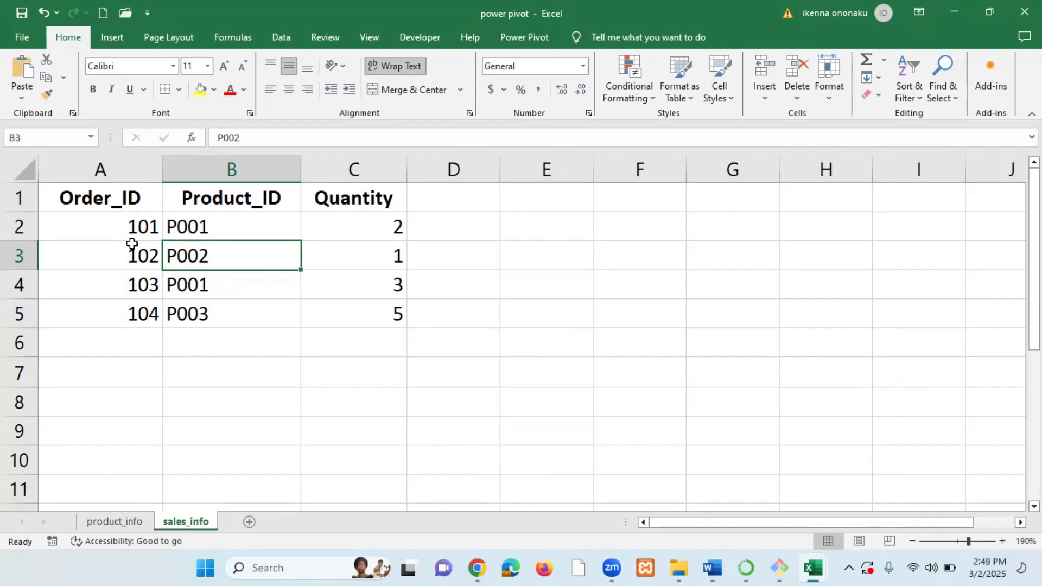
right_click(184, 525)
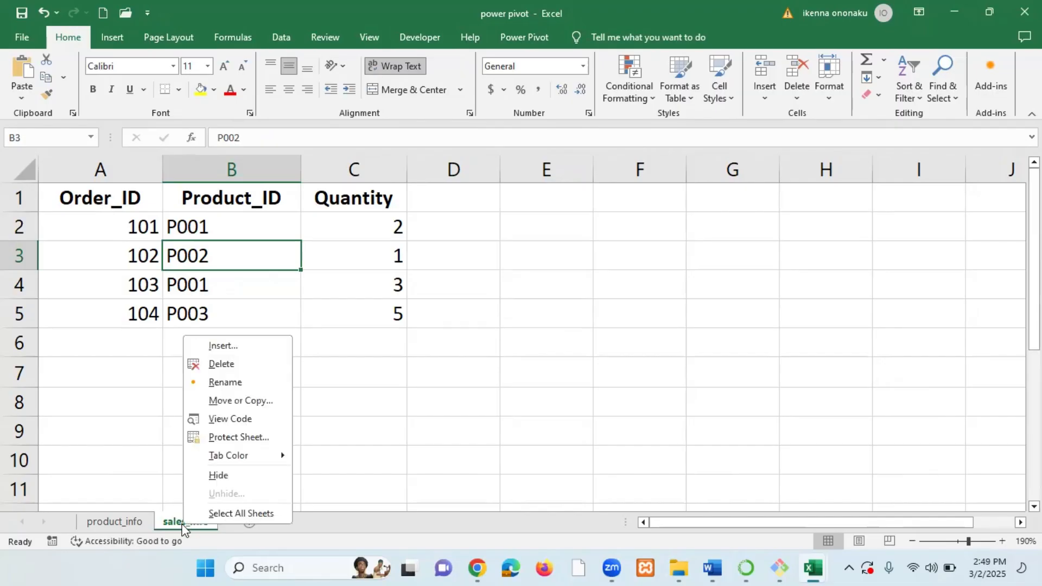
click(225, 383)
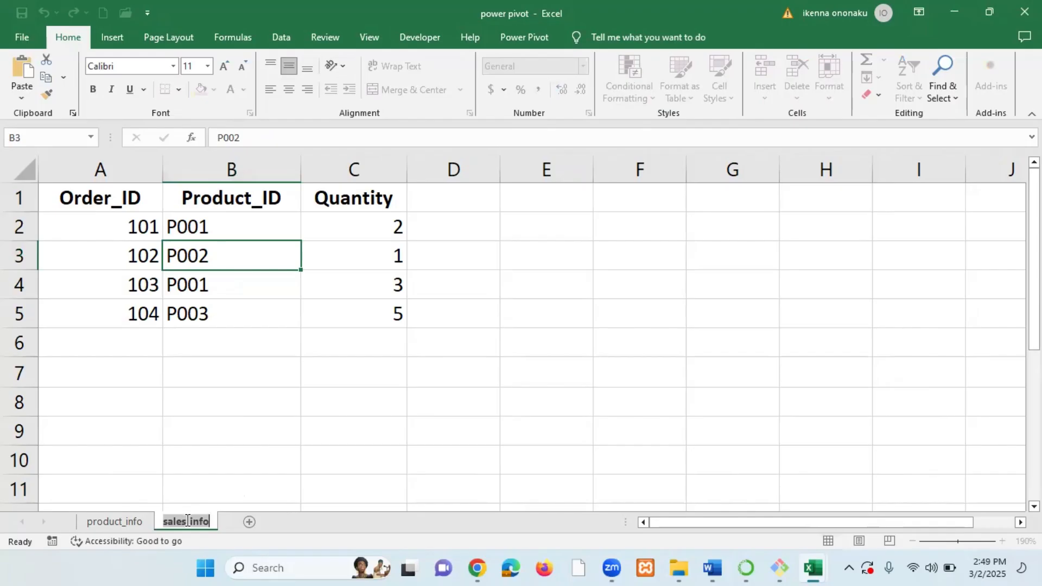
click(188, 520)
key(BackSpace)
key(BackSpace)
key(BackSpace)
key(BackSpace)
key(BackSpace)
text(orde)
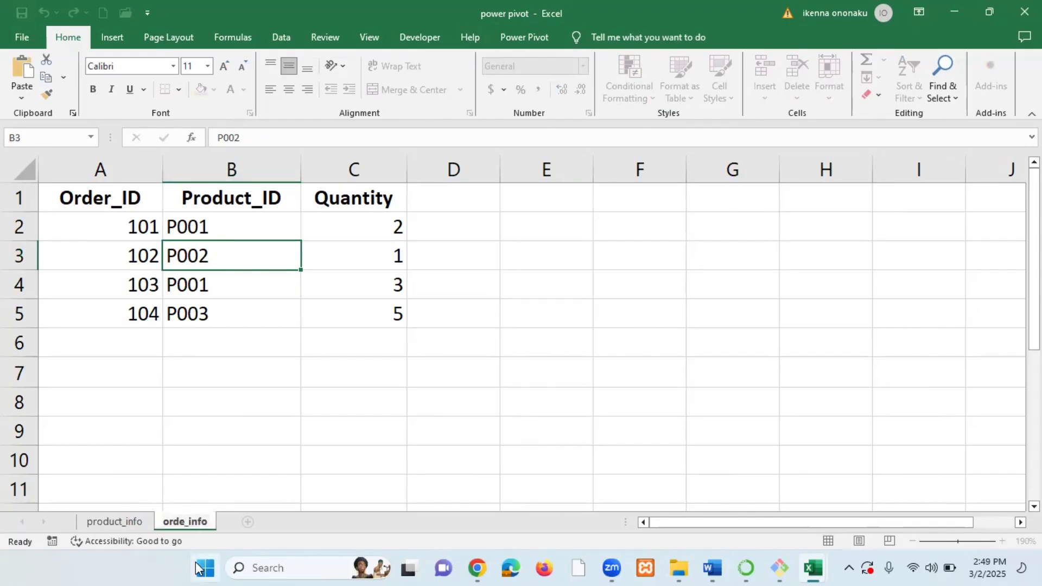
text(r)
key(Return)
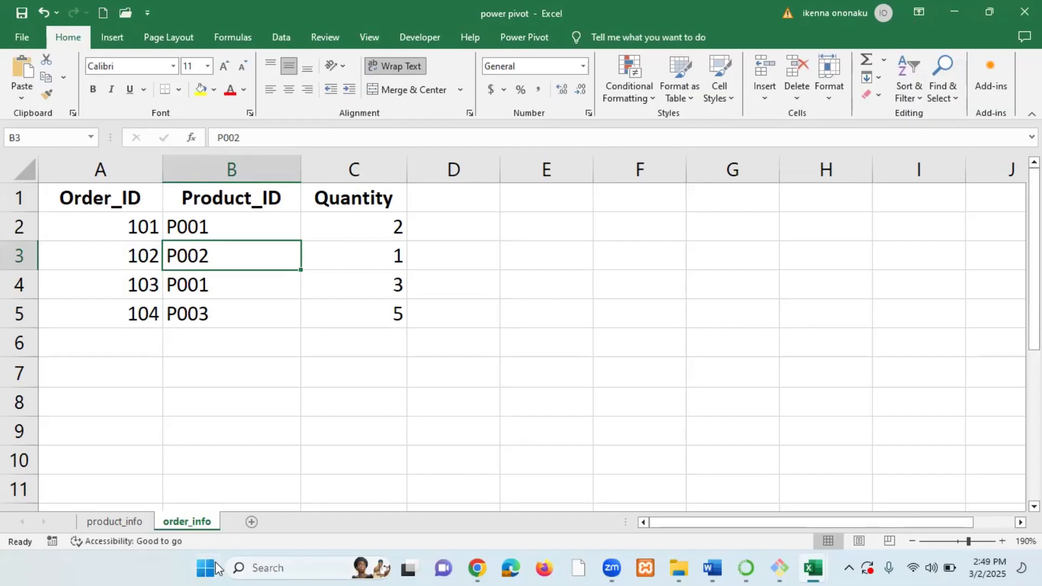
Review the order_info table's Order_ID, Product_ID and Quantity columns and return to the product_info sheet.
click(170, 285)
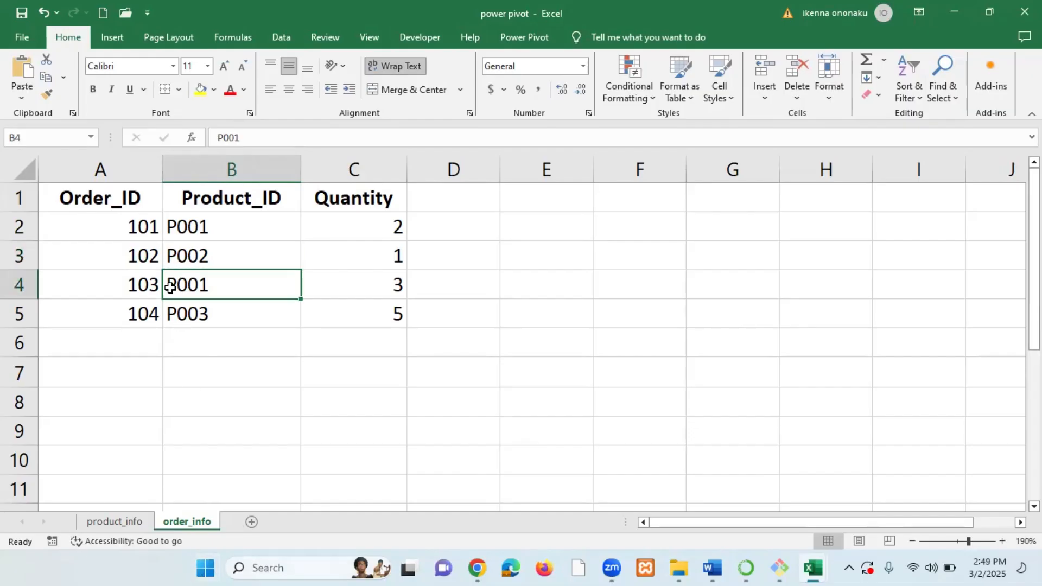
click(115, 202)
click(120, 230)
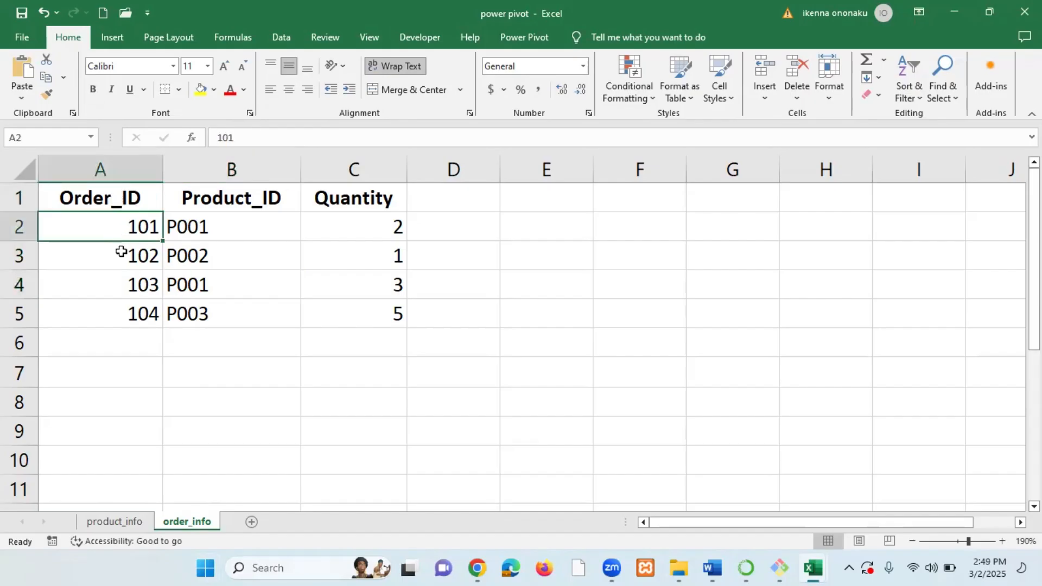
click(121, 254)
click(118, 279)
click(119, 325)
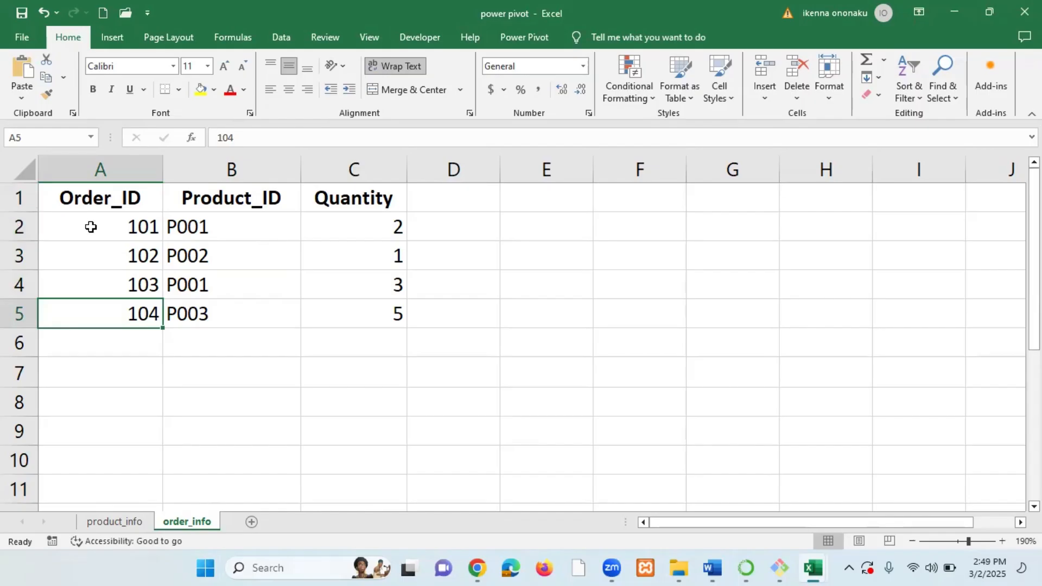
click(112, 227)
click(207, 227)
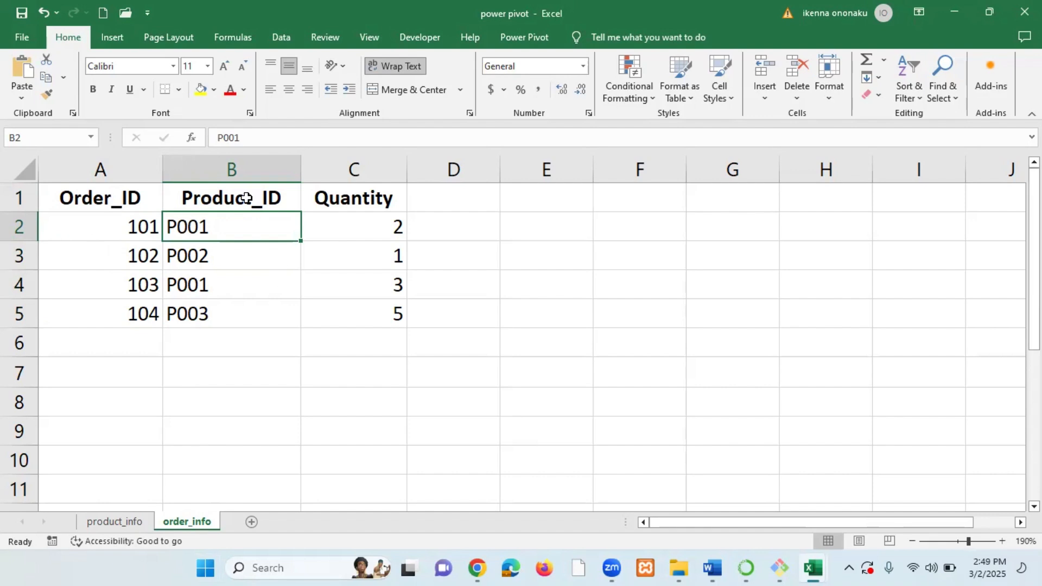
click(269, 197)
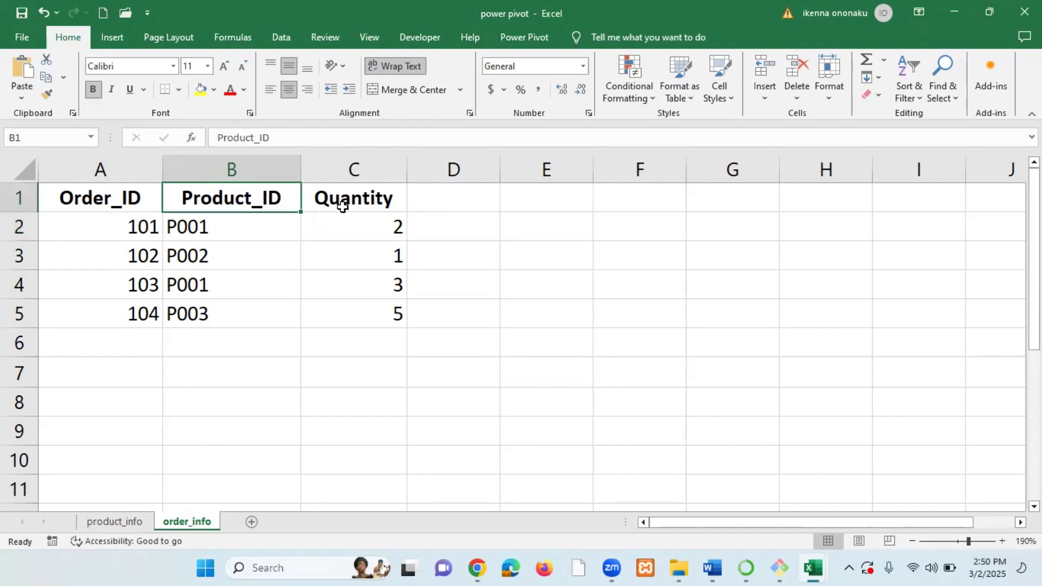
click(360, 201)
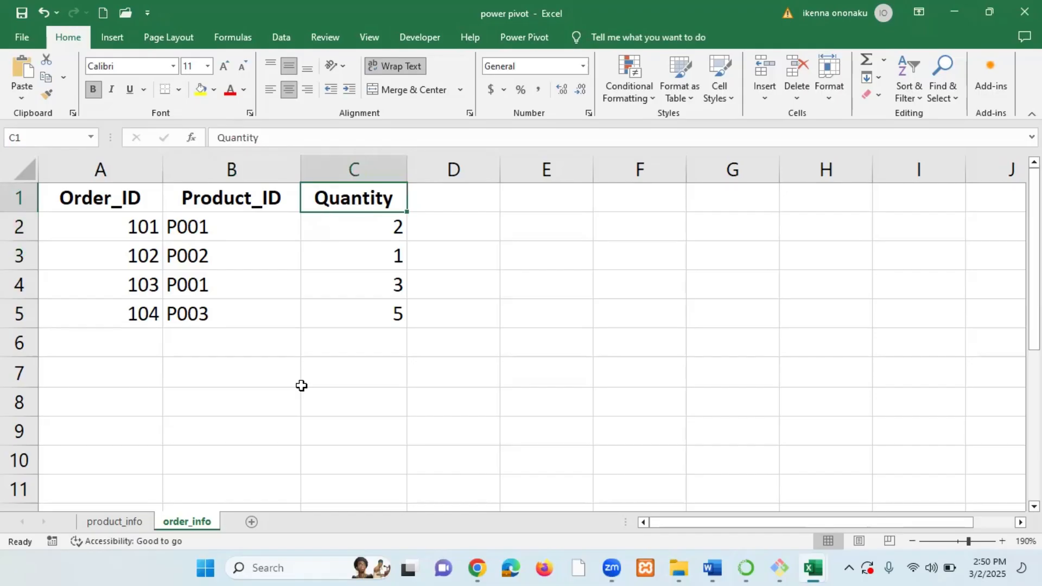
click(134, 522)
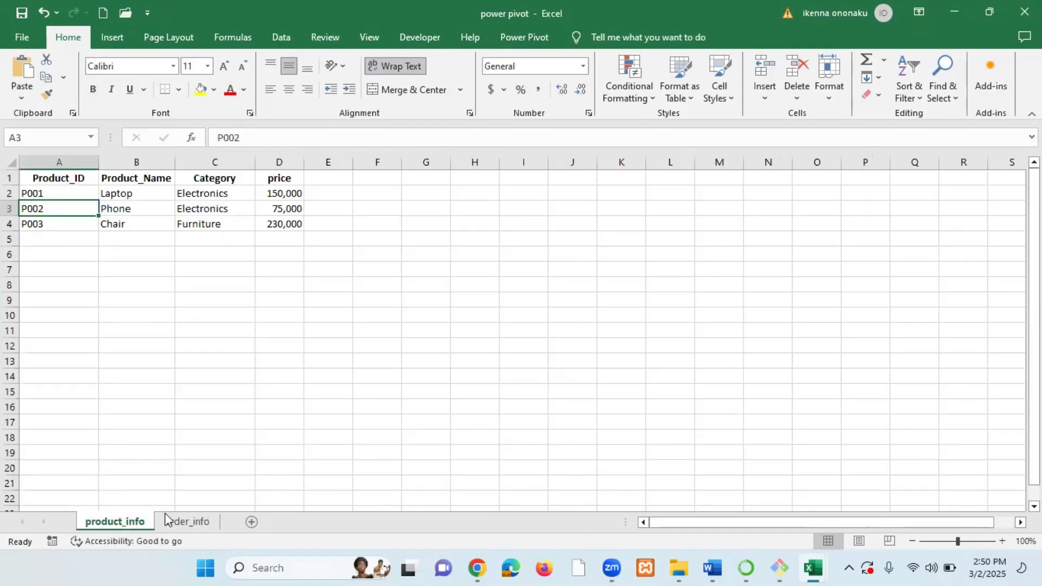
Compare the Product_ID values on the product_info sheet with those in the order_info table.
drag(140, 178, 137, 207)
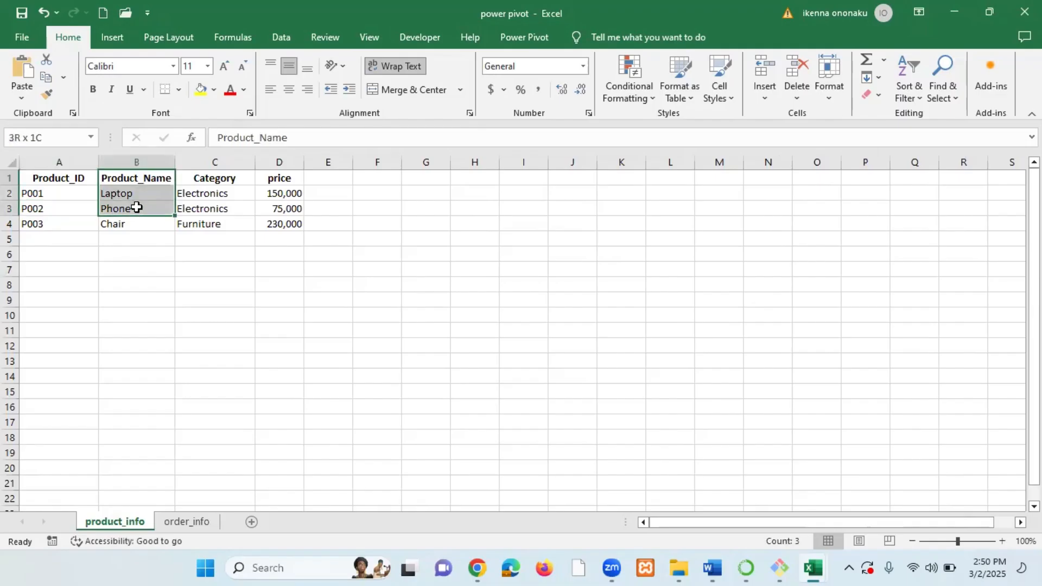
click(138, 209)
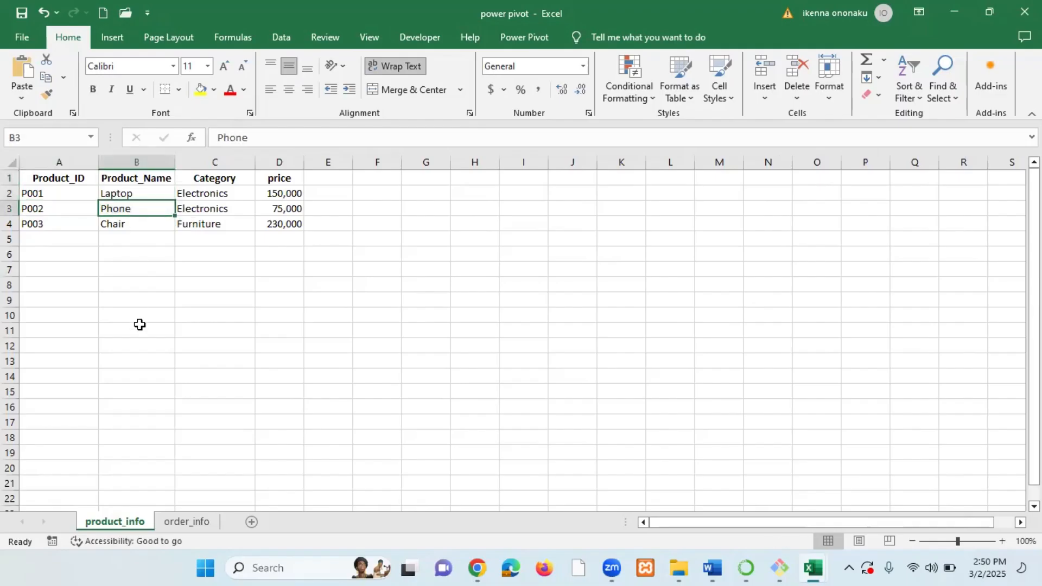
click(187, 521)
click(232, 199)
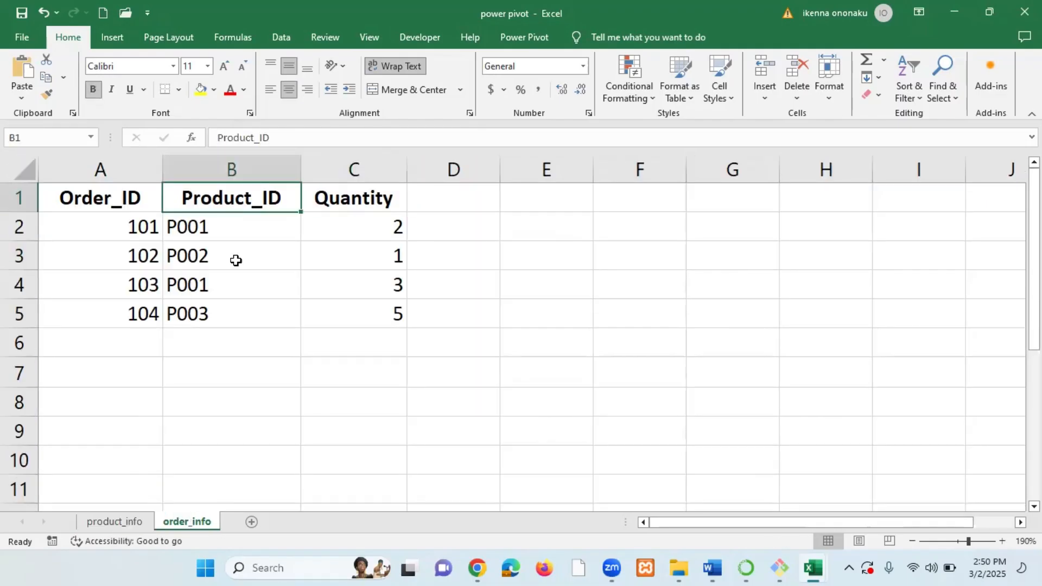
click(243, 309)
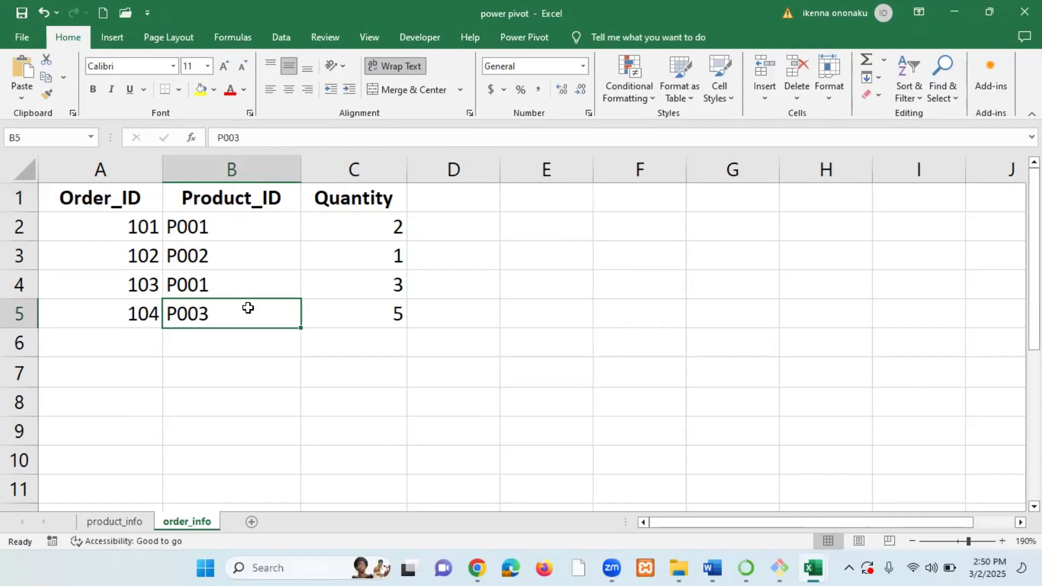
click(238, 237)
click(238, 259)
click(238, 276)
click(244, 251)
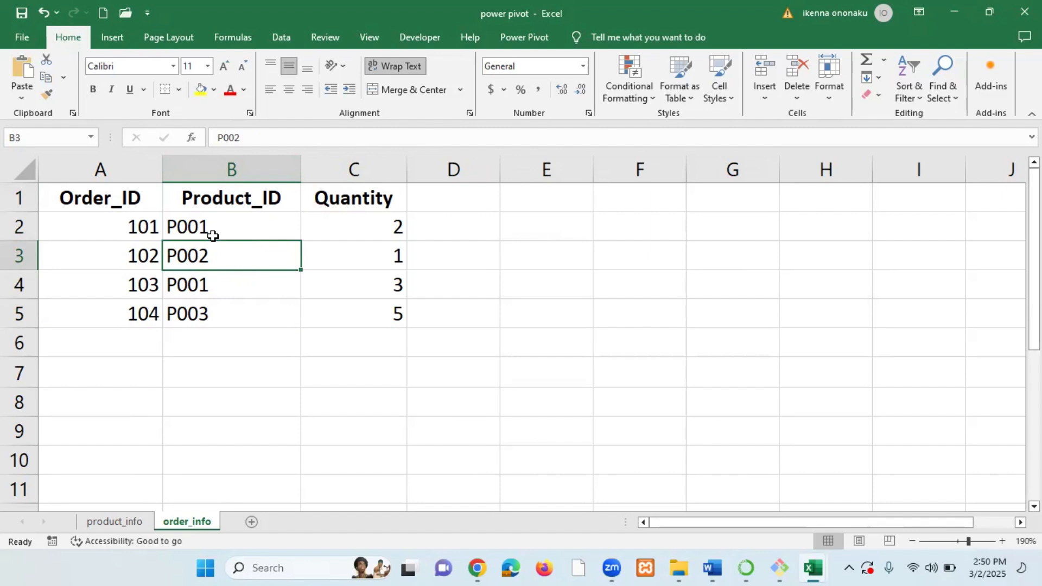
click(125, 522)
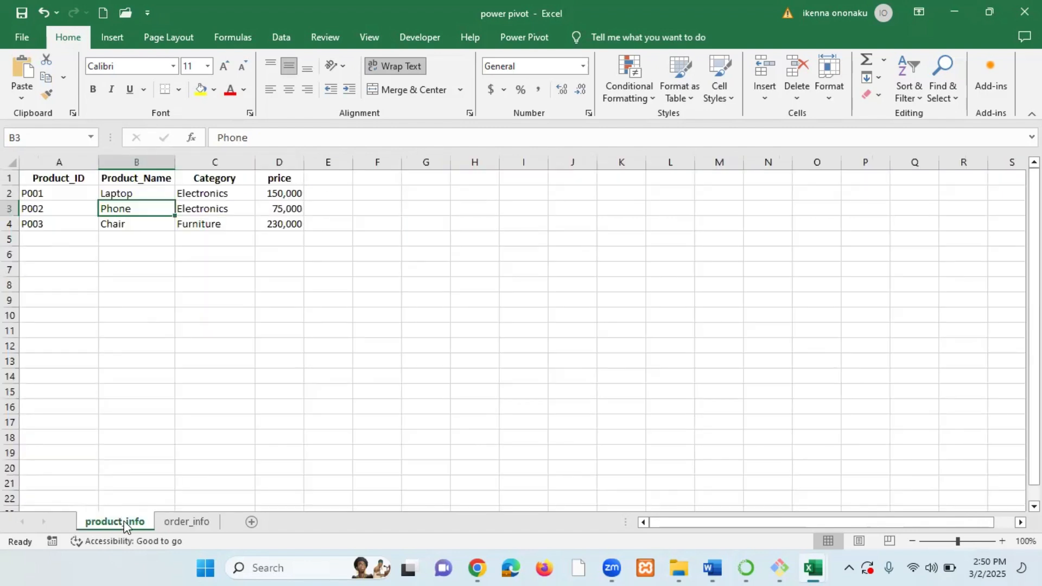
click(51, 192)
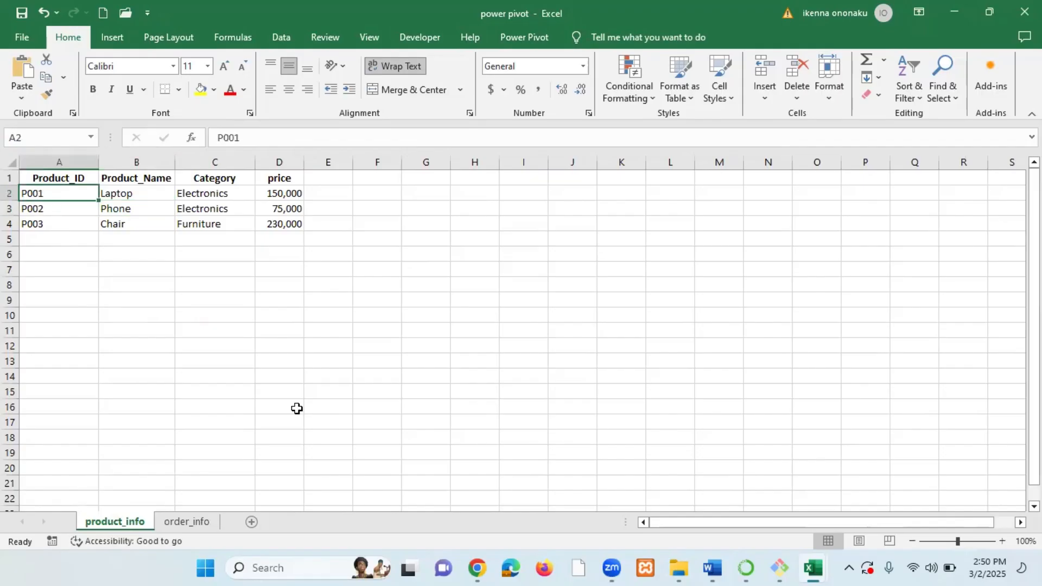
Examine the order_info column headers, then the product_info table at a larger zoom.
click(187, 522)
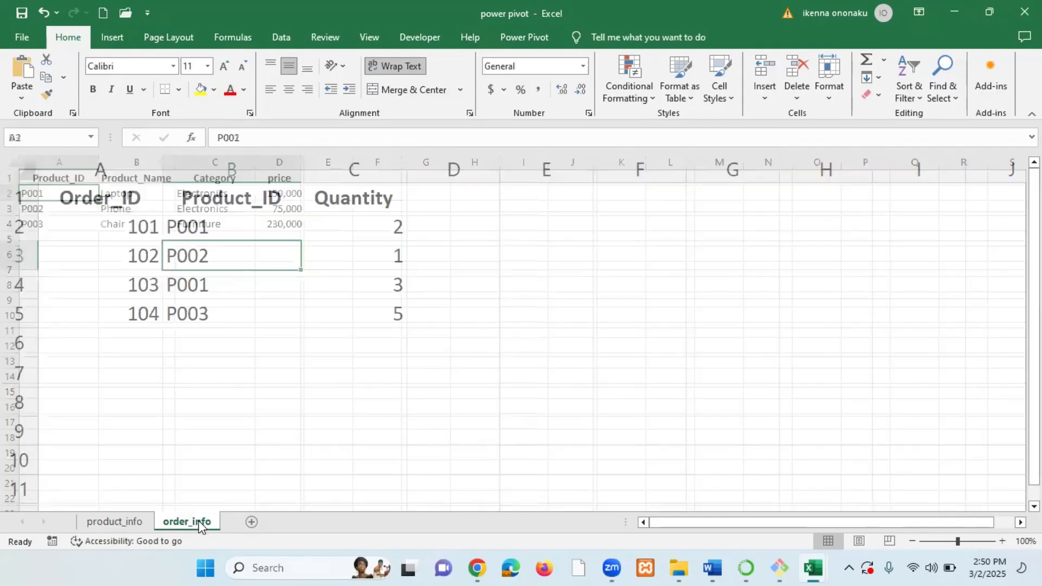
click(256, 228)
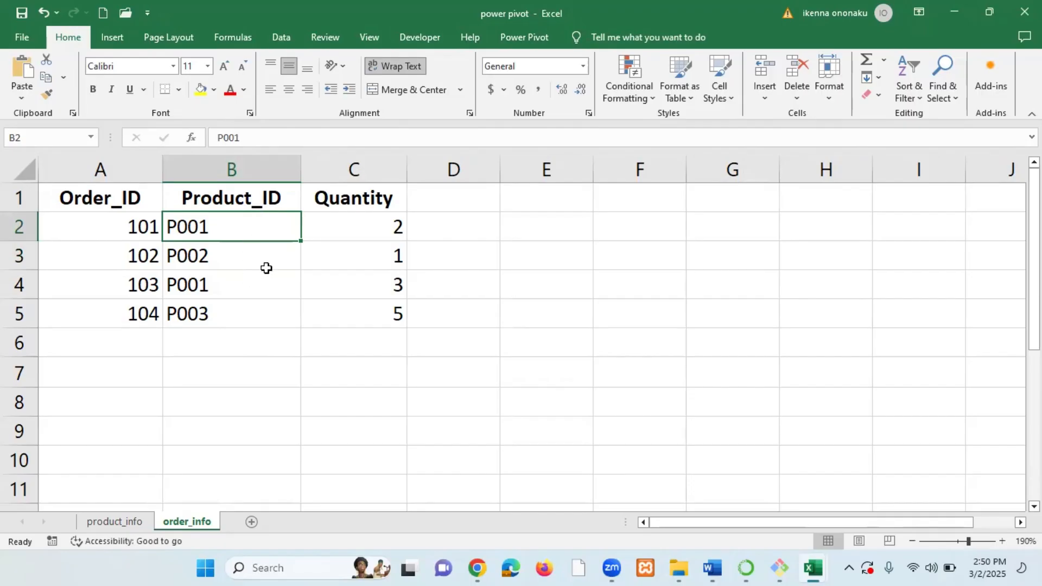
click(120, 199)
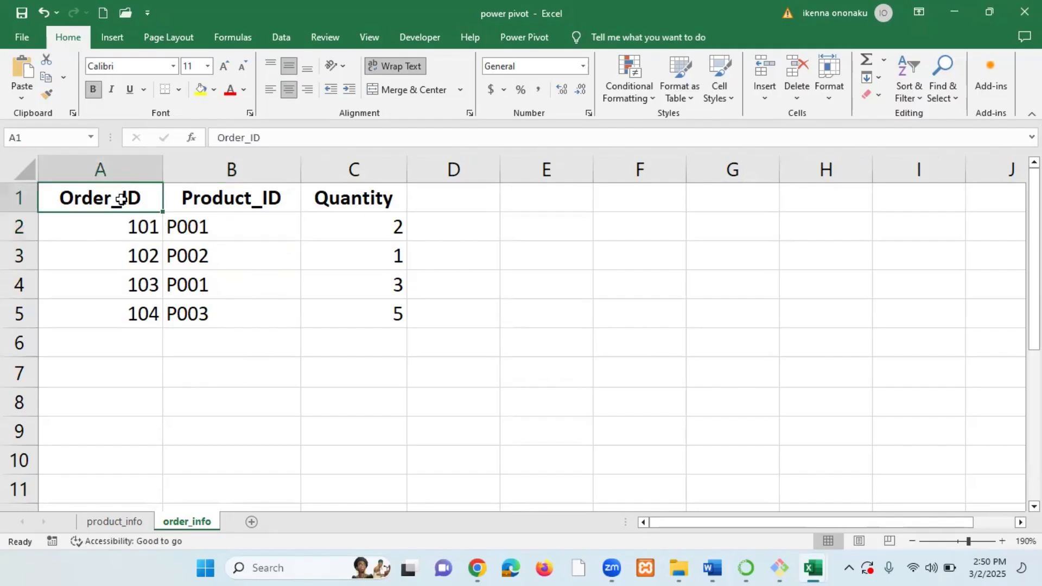
click(264, 200)
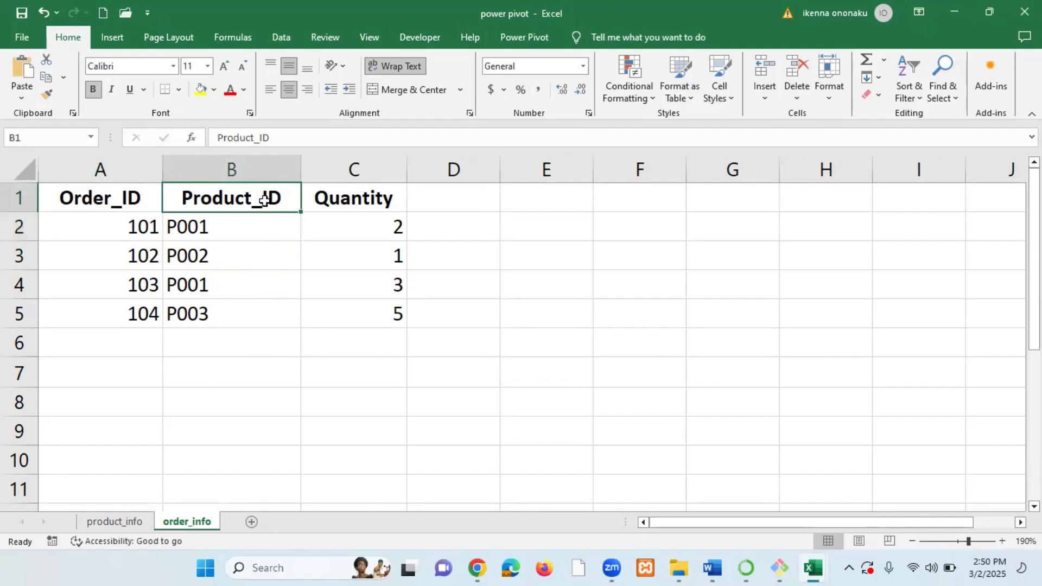
click(364, 203)
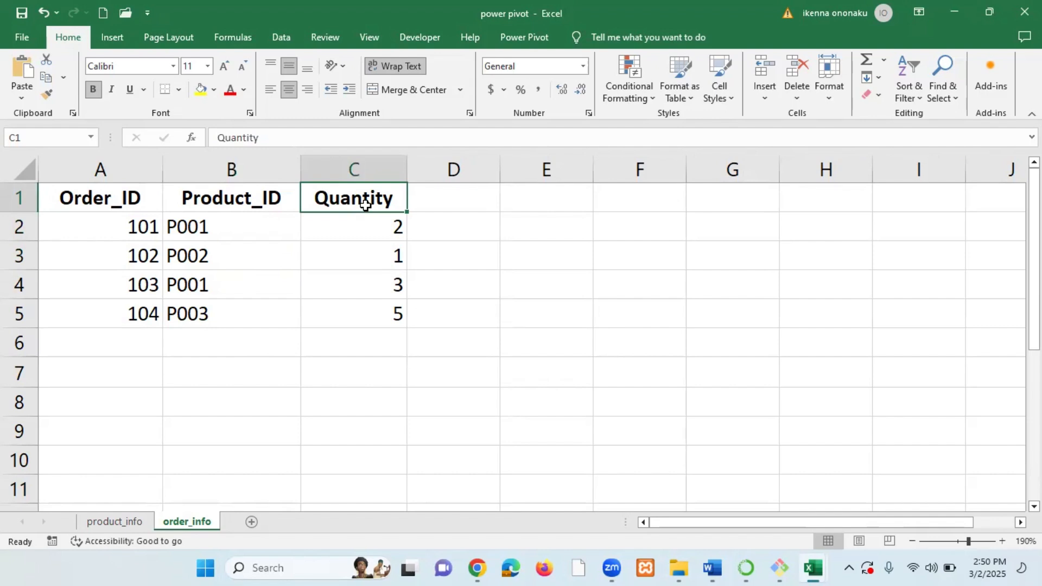
click(128, 526)
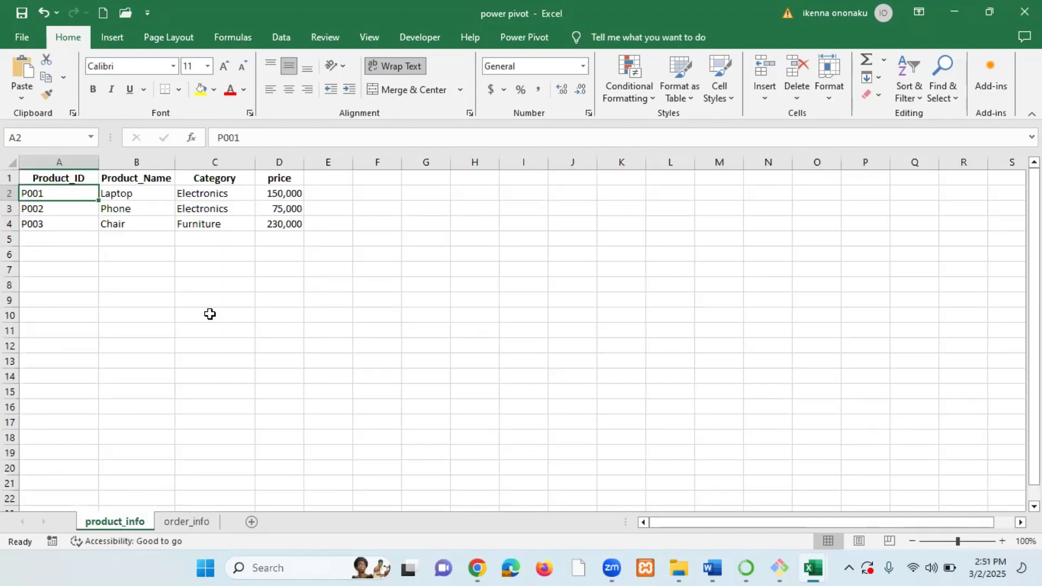
ctrl+scroll(210, 314, up, 8)
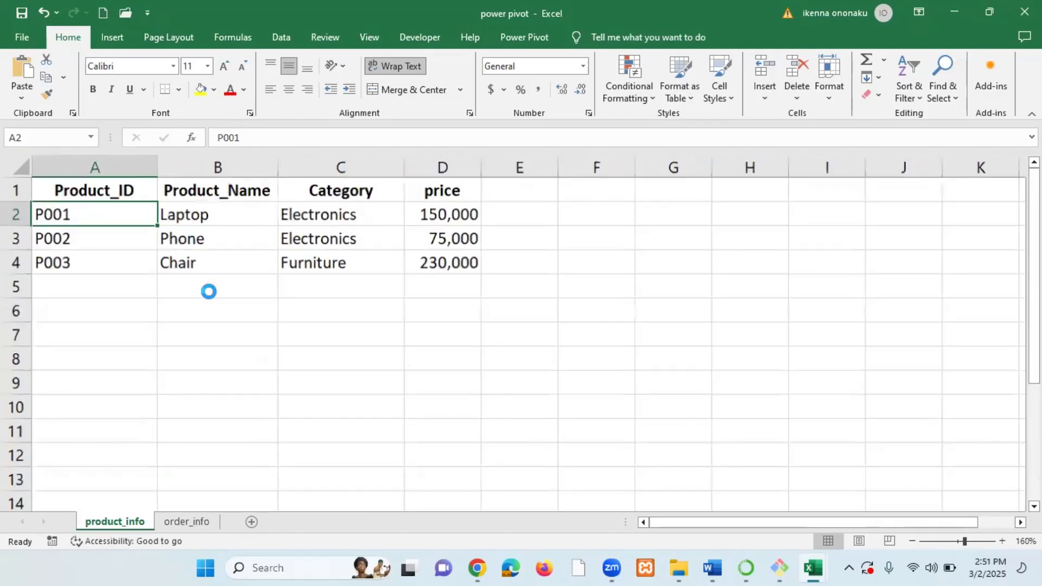
ctrl+scroll(208, 291, up, 2)
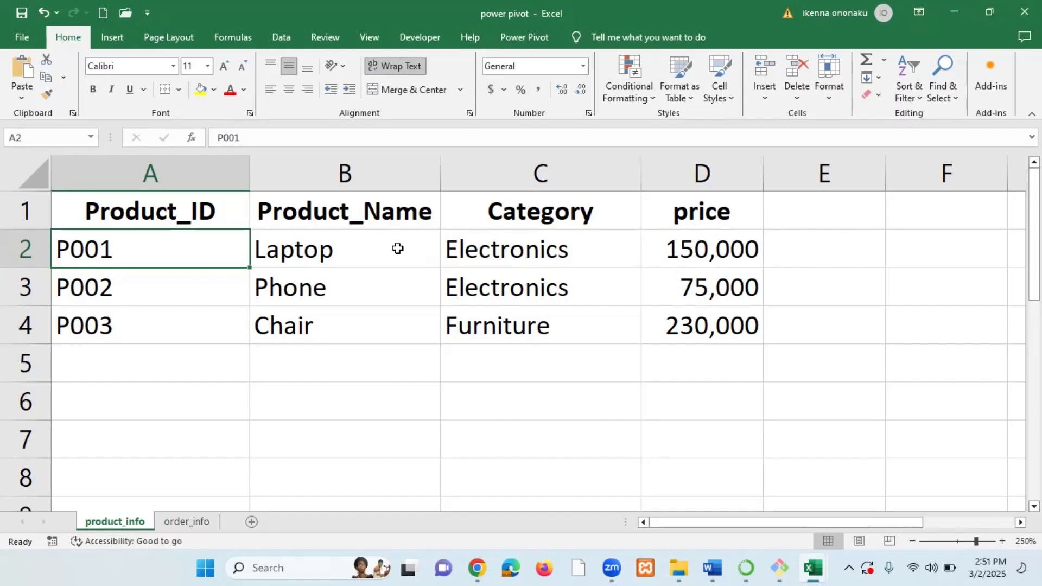
ctrl+scroll(365, 263, down, 2)
ctrl+scroll(365, 264, down, 7)
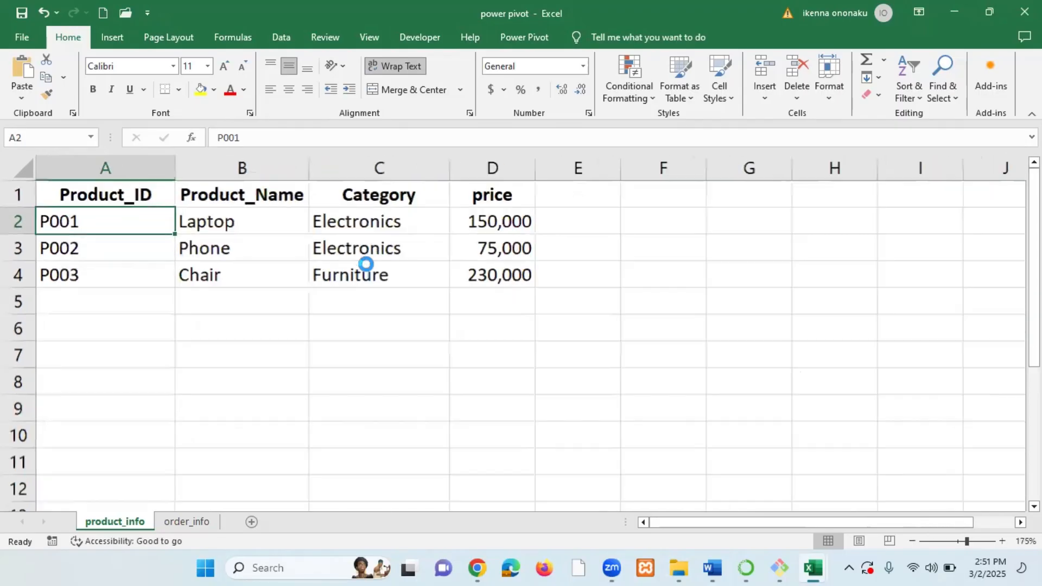
Switch back and forth between the order_info and product_info sheets to compare their tables.
click(179, 523)
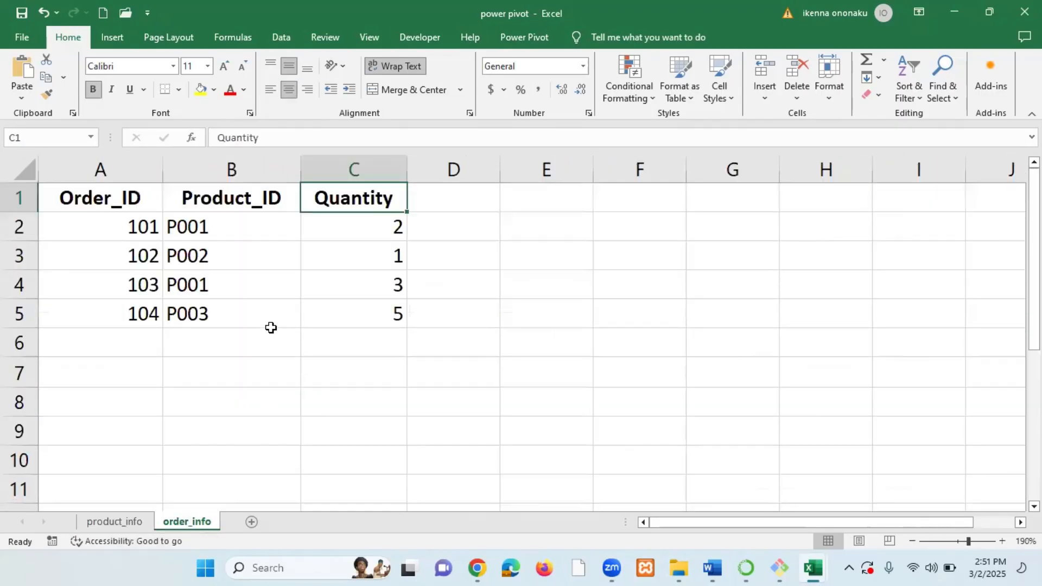
ctrl+scroll(271, 319, down, 5)
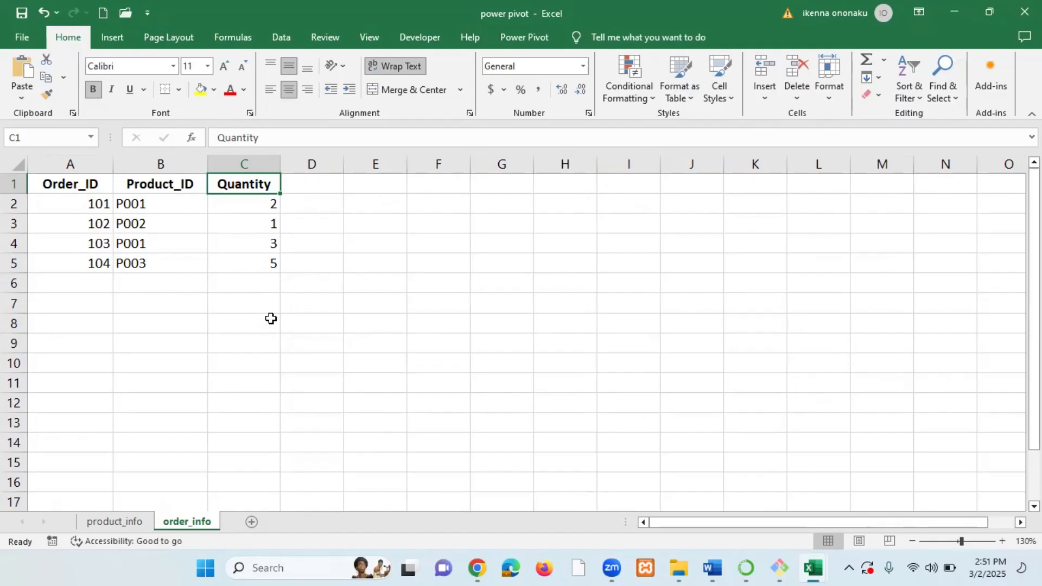
click(130, 522)
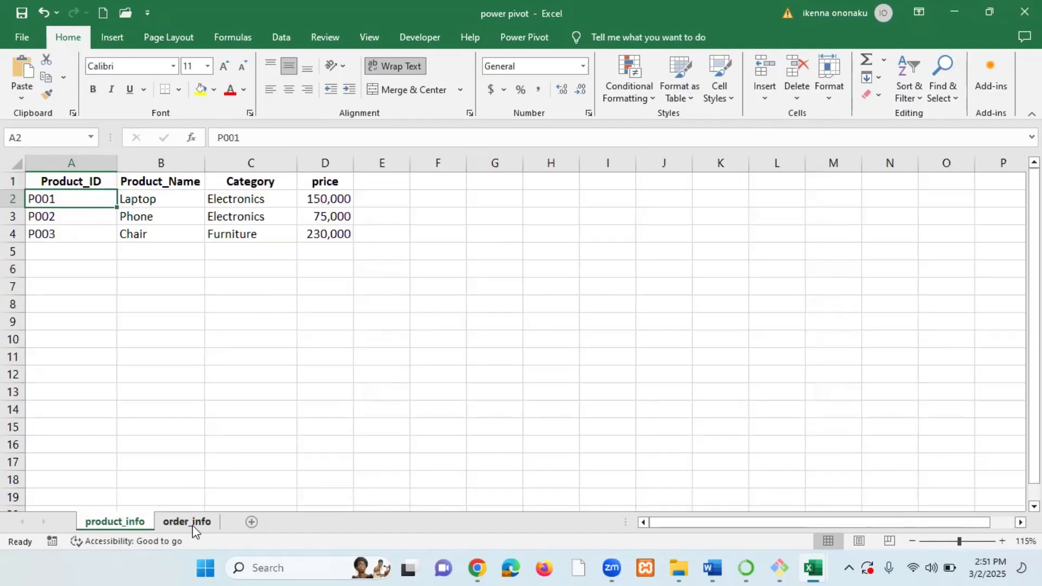
click(174, 522)
click(133, 522)
click(190, 522)
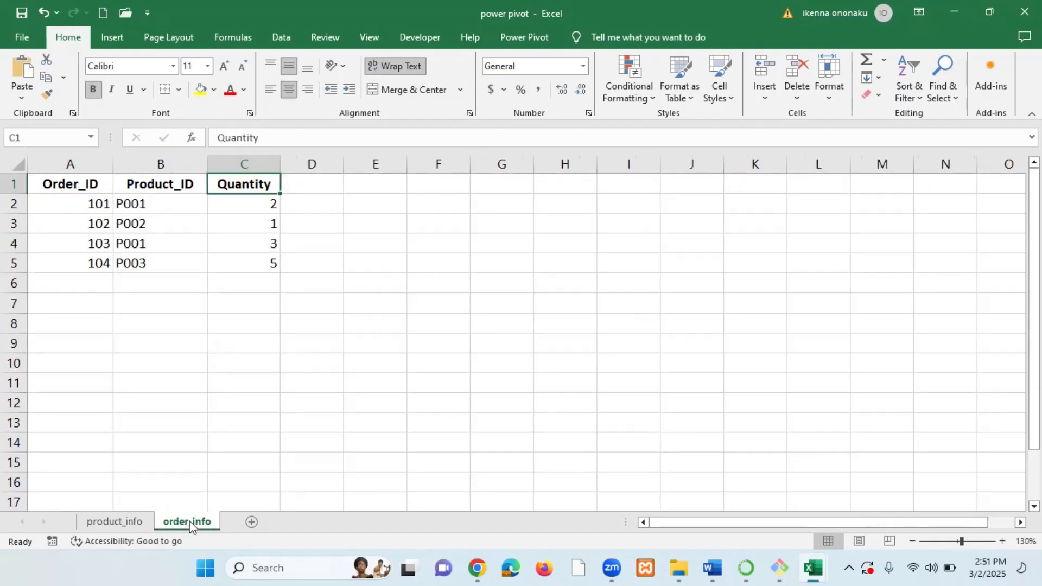
click(348, 415)
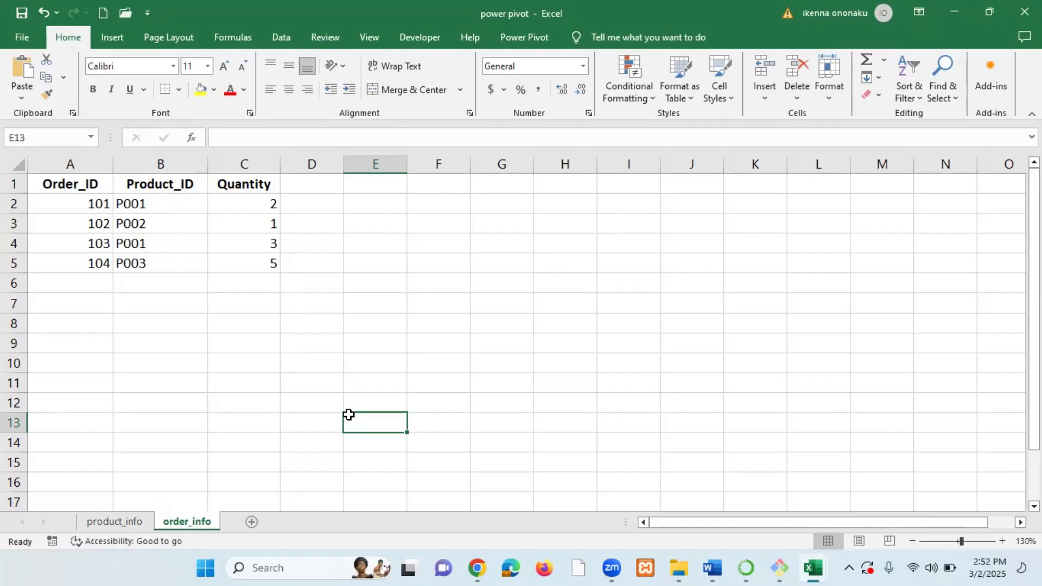
click(349, 345)
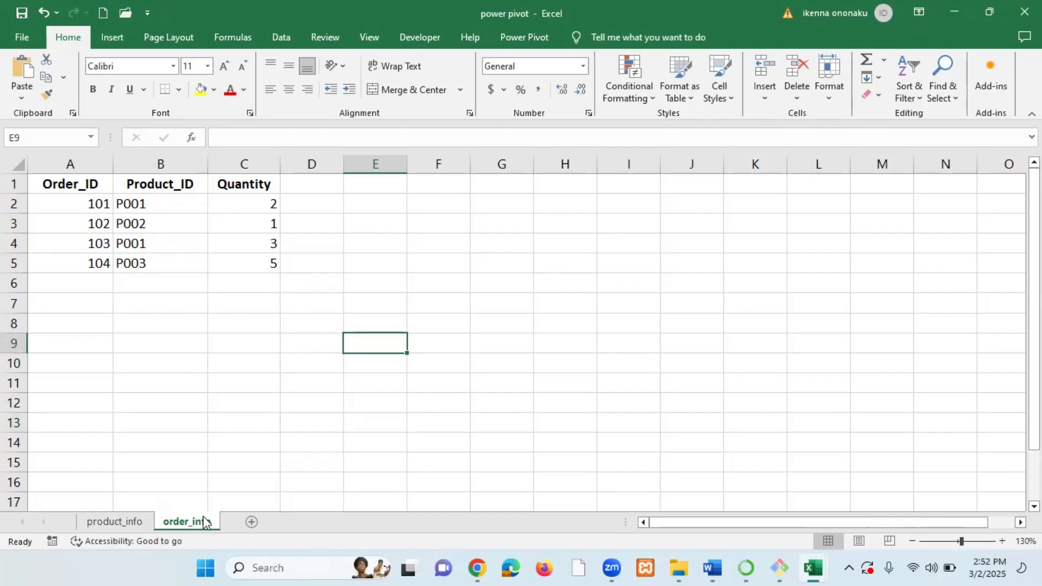
click(138, 522)
click(194, 523)
click(128, 524)
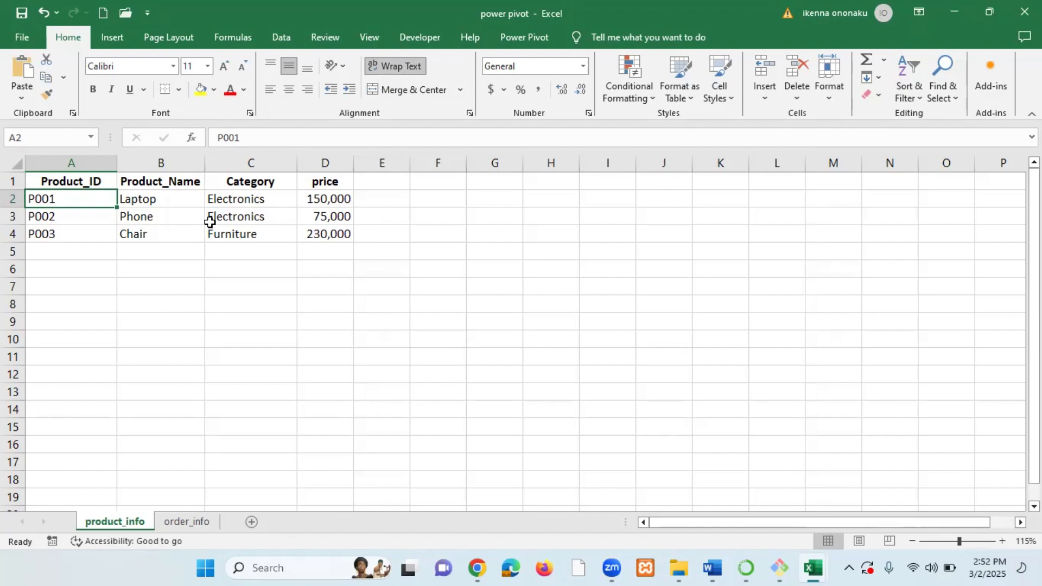
Inspect the product_info cells and the full data range A1:D4.
click(235, 217)
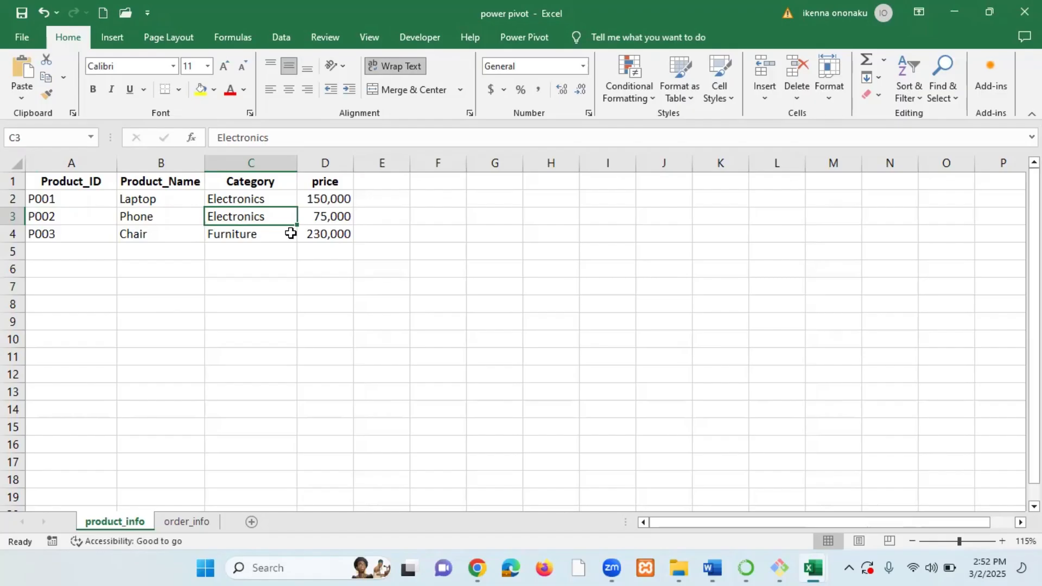
click(231, 202)
click(173, 203)
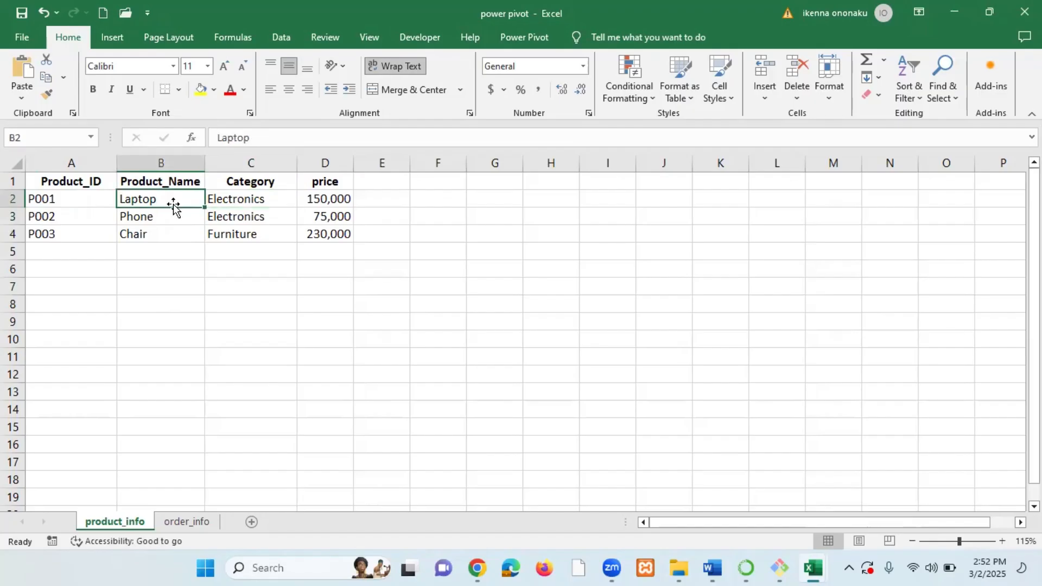
click(234, 205)
click(314, 228)
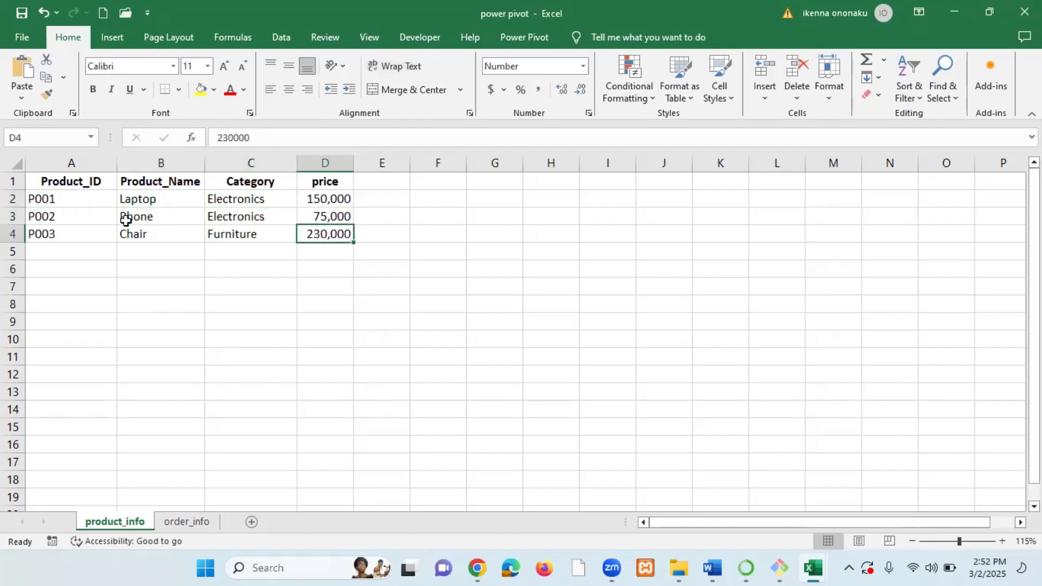
drag(31, 179, 319, 237)
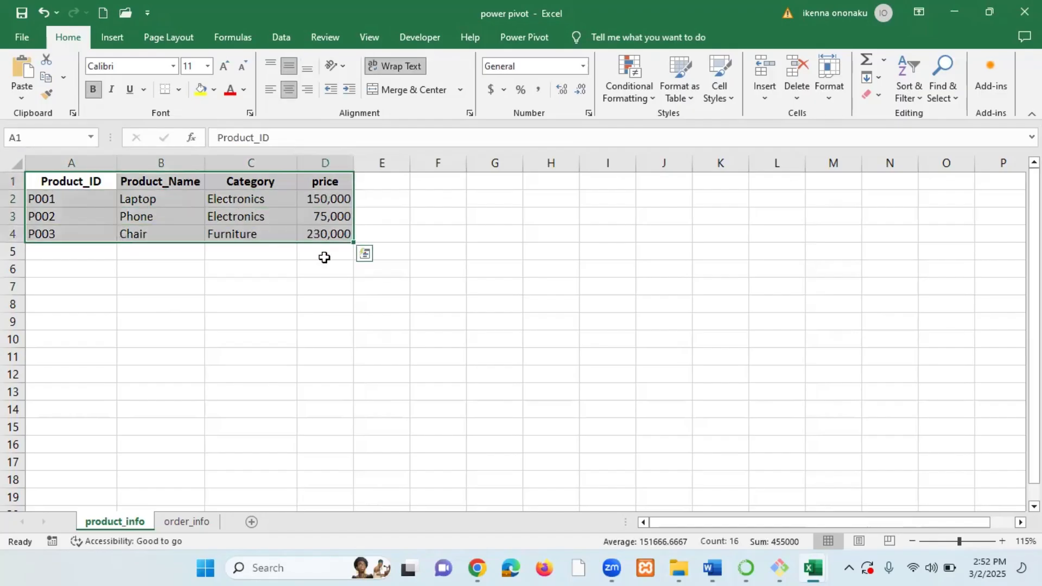
click(286, 287)
click(162, 199)
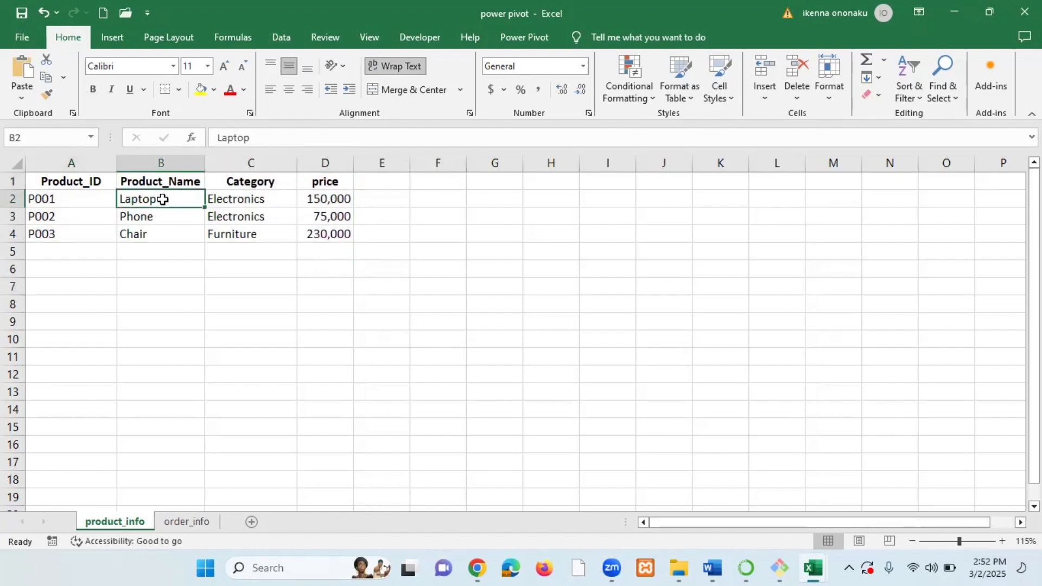
click(480, 235)
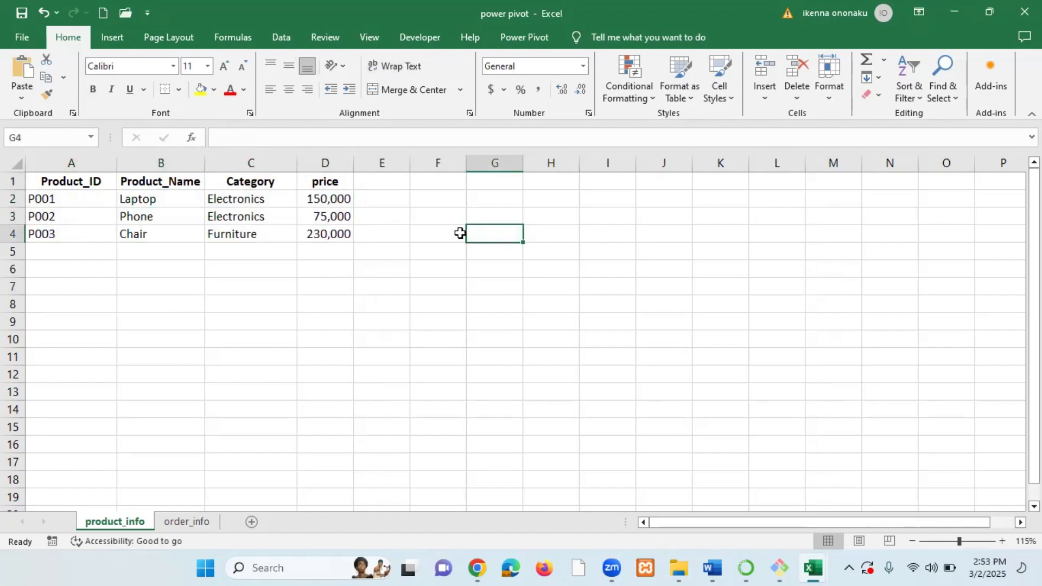
Format the product_info data as a table with headers using the Blue, Table Style Light 13 style.
click(225, 216)
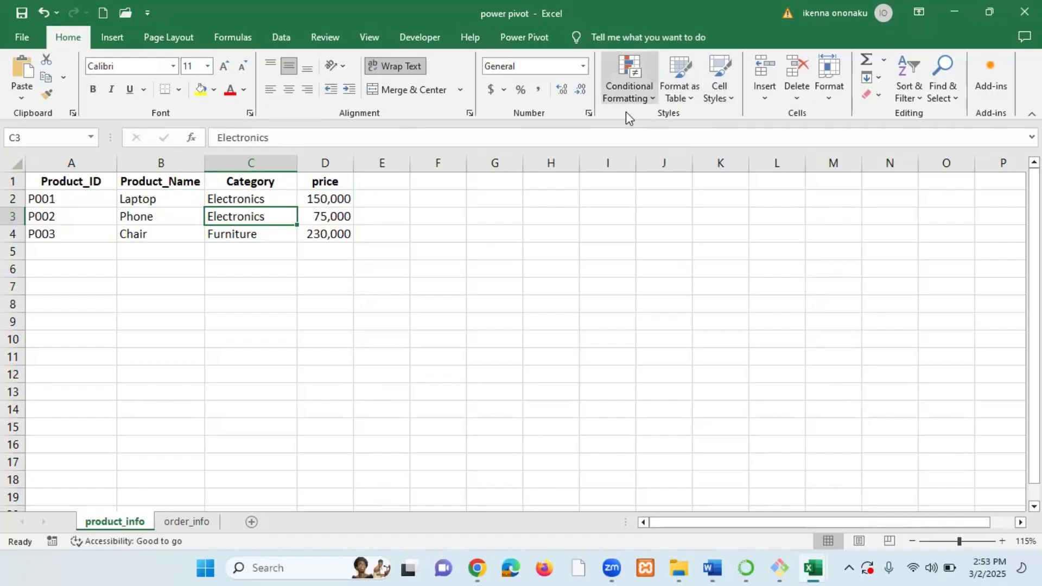
click(689, 97)
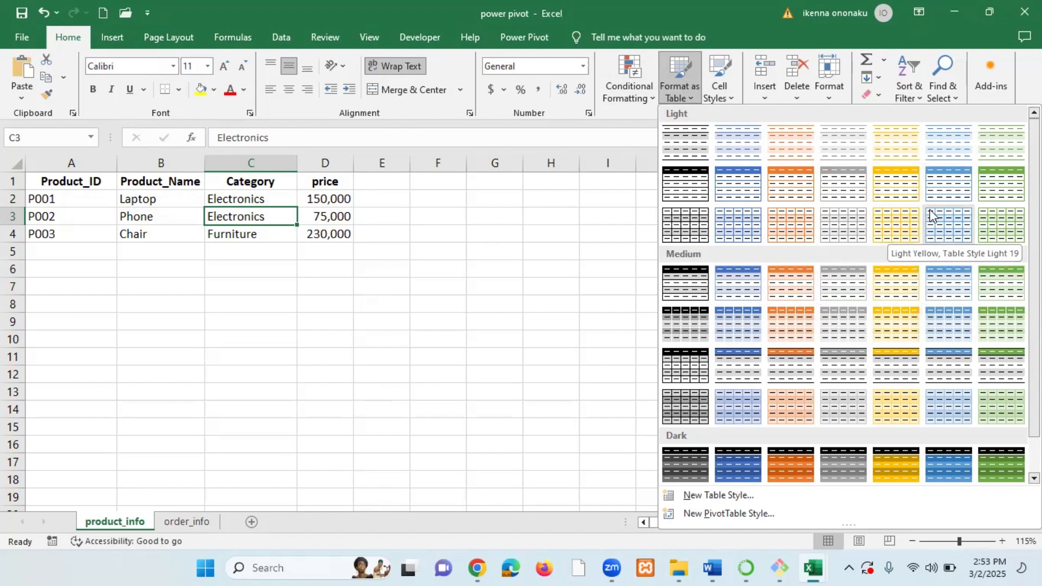
click(948, 188)
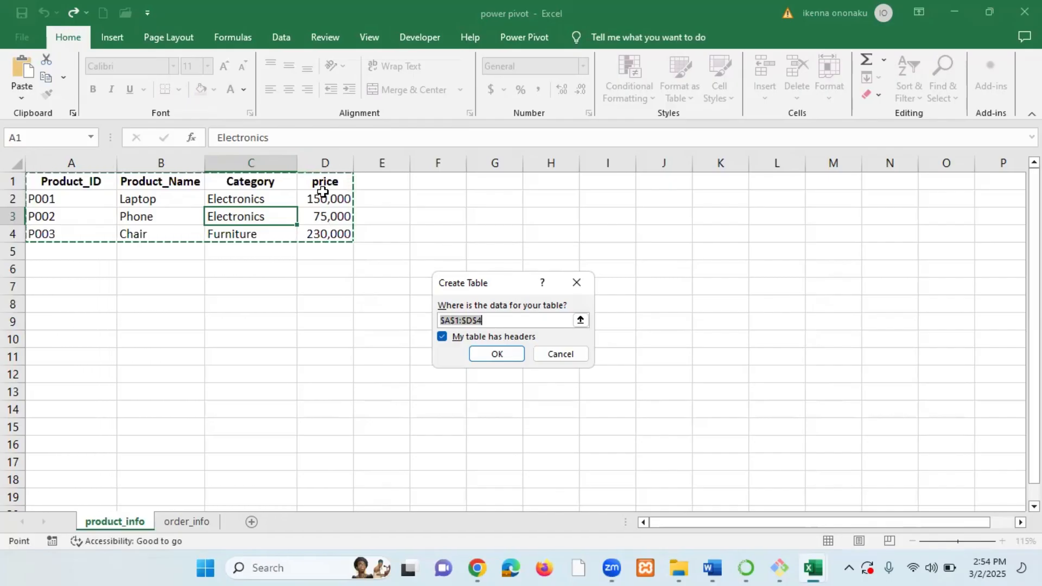
click(495, 353)
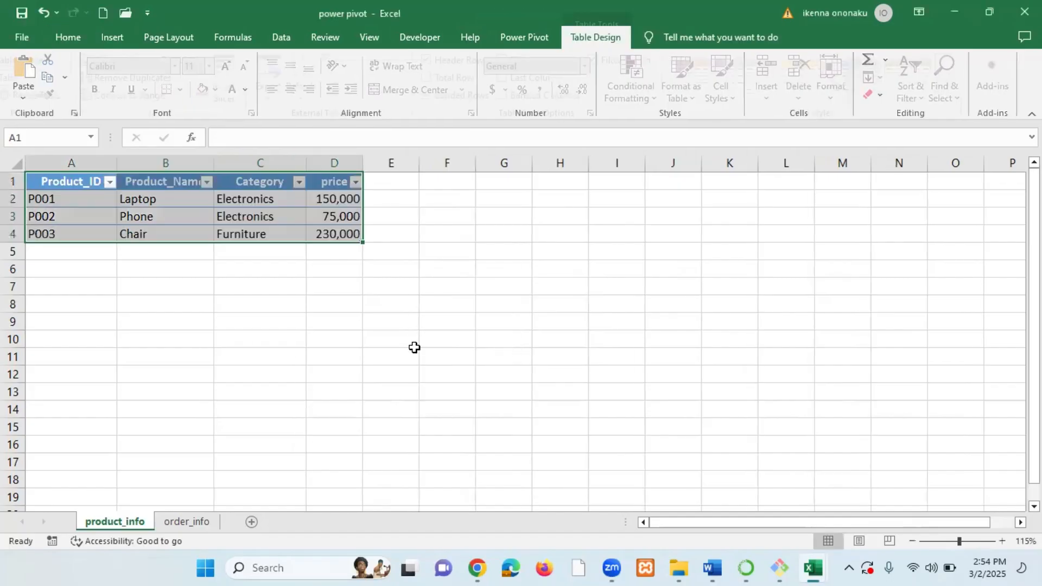
click(282, 297)
click(296, 216)
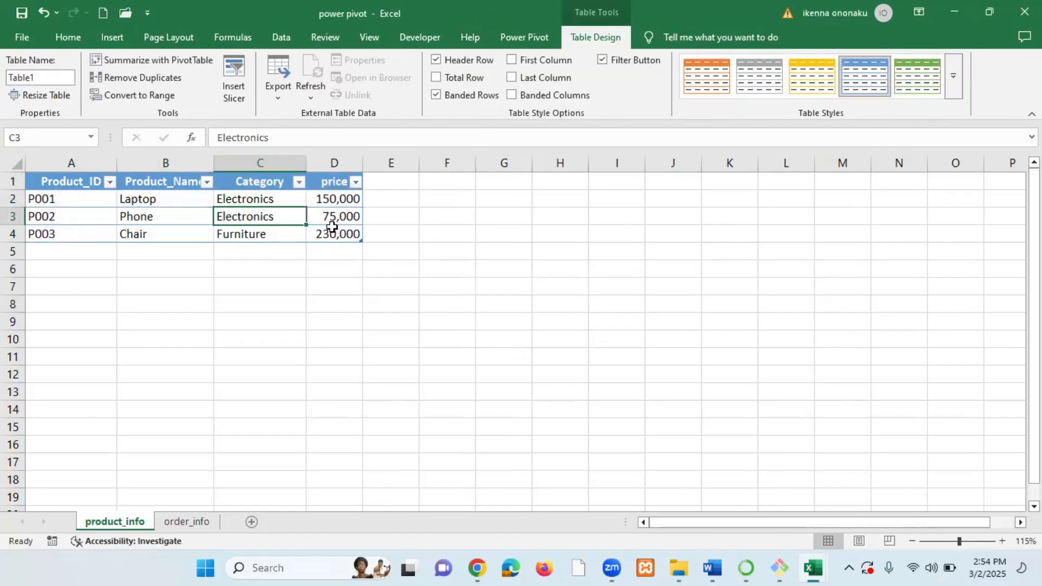
click(274, 202)
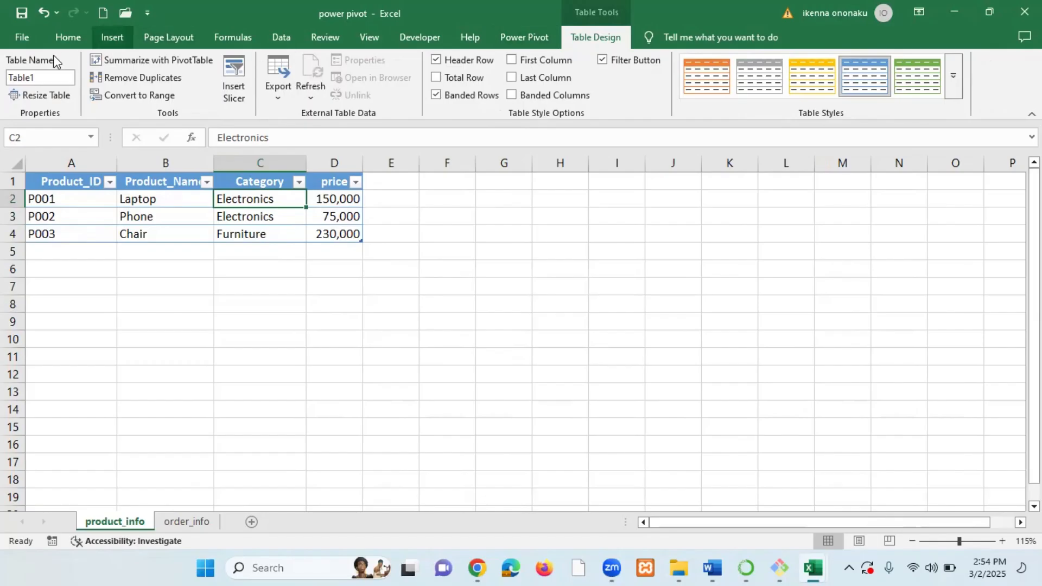
Rename the product_info table to product_info.
click(60, 77)
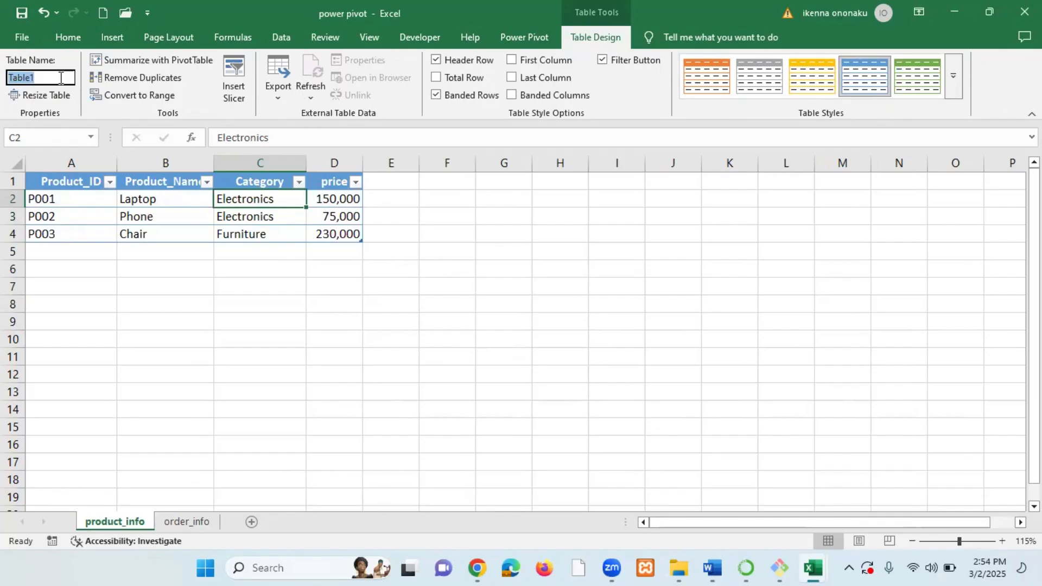
text(product_info)
key(Return)
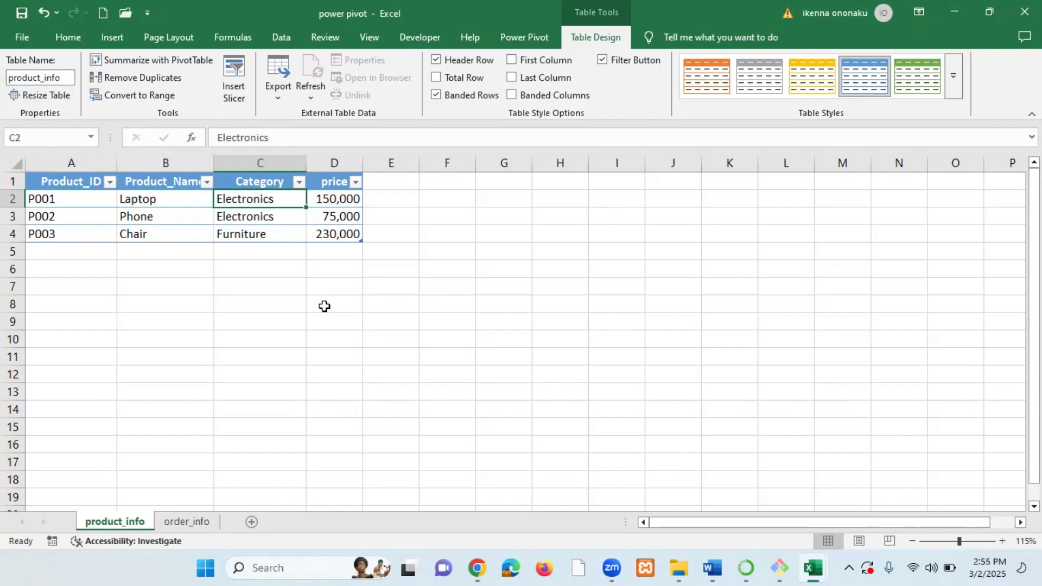
On the order_info sheet, convert the data range A1:C5 into a table with headers.
click(190, 522)
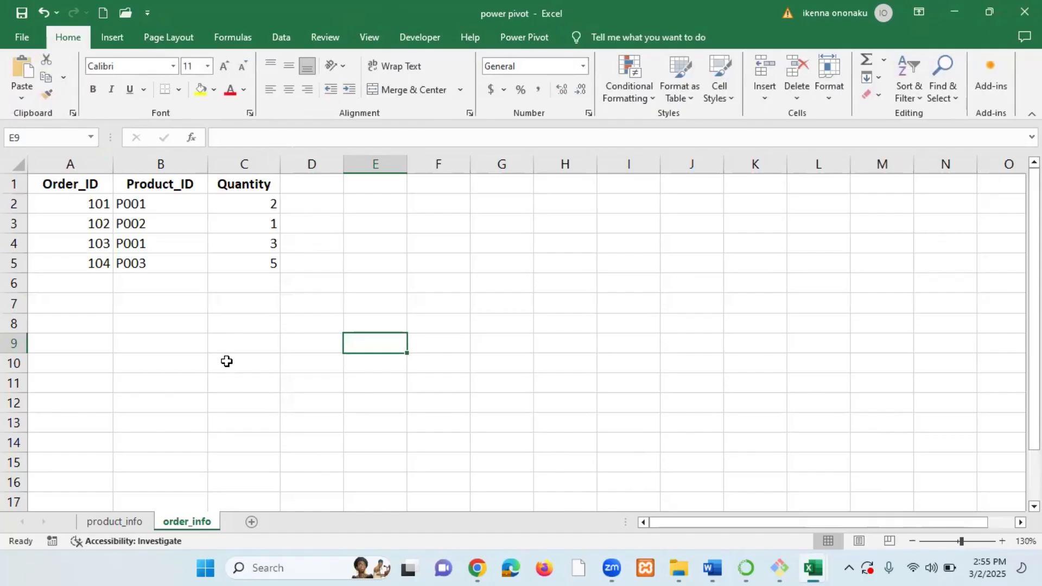
click(162, 222)
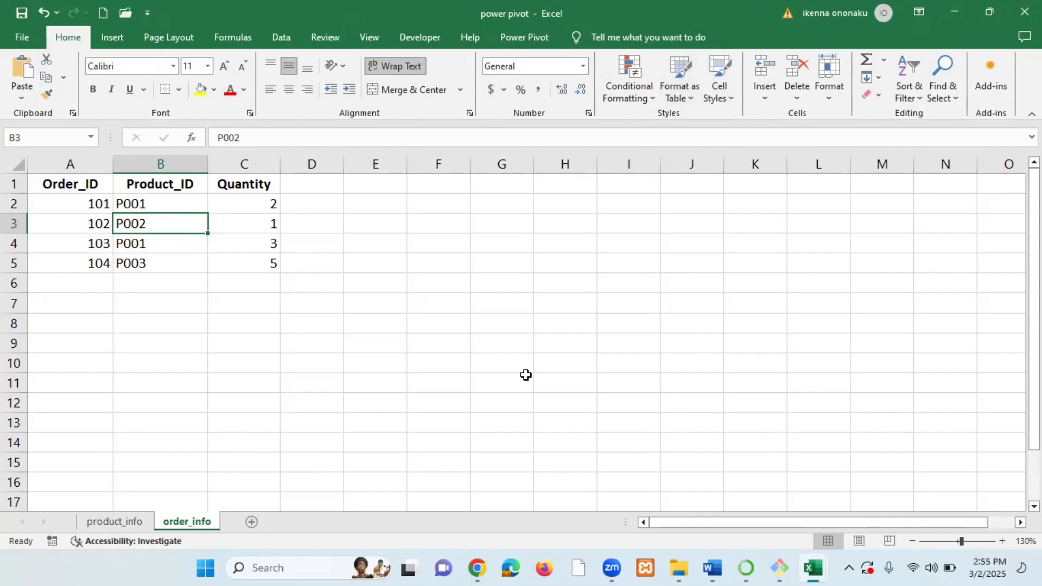
key(ctrl+t)
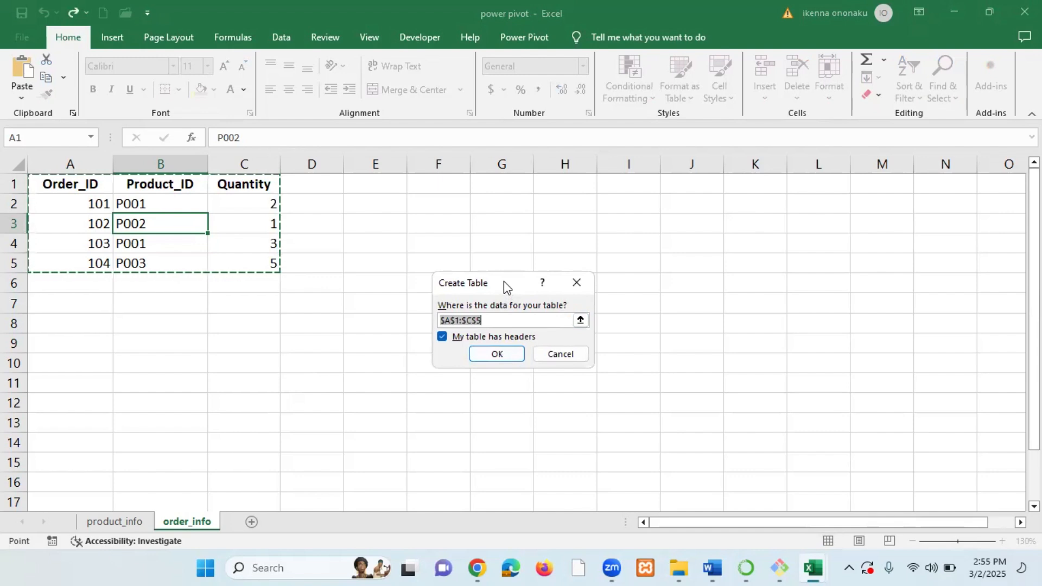
drag(503, 281, 456, 256)
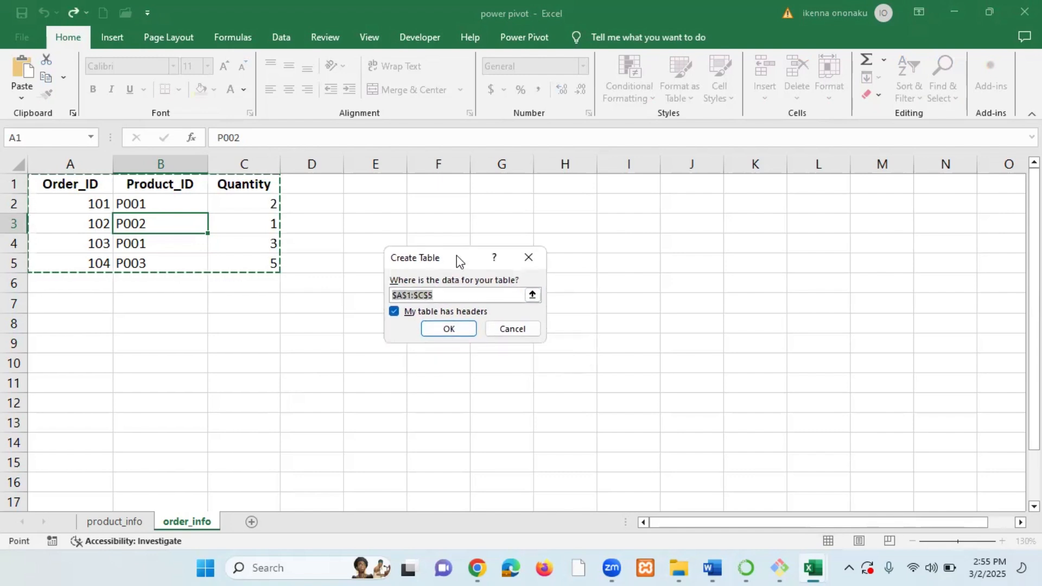
click(454, 329)
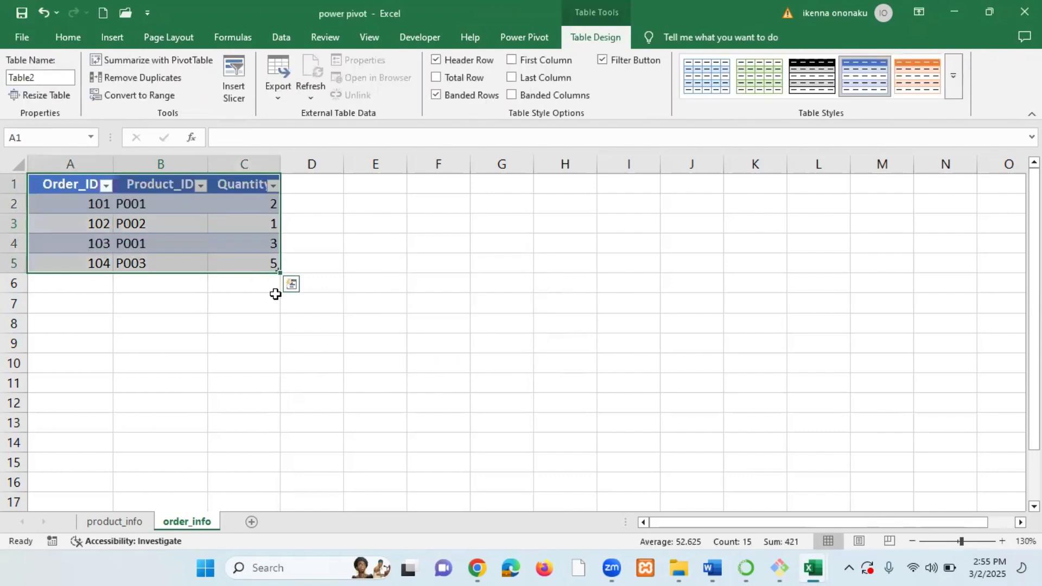
Rename the new order_info table to order_info.
click(274, 264)
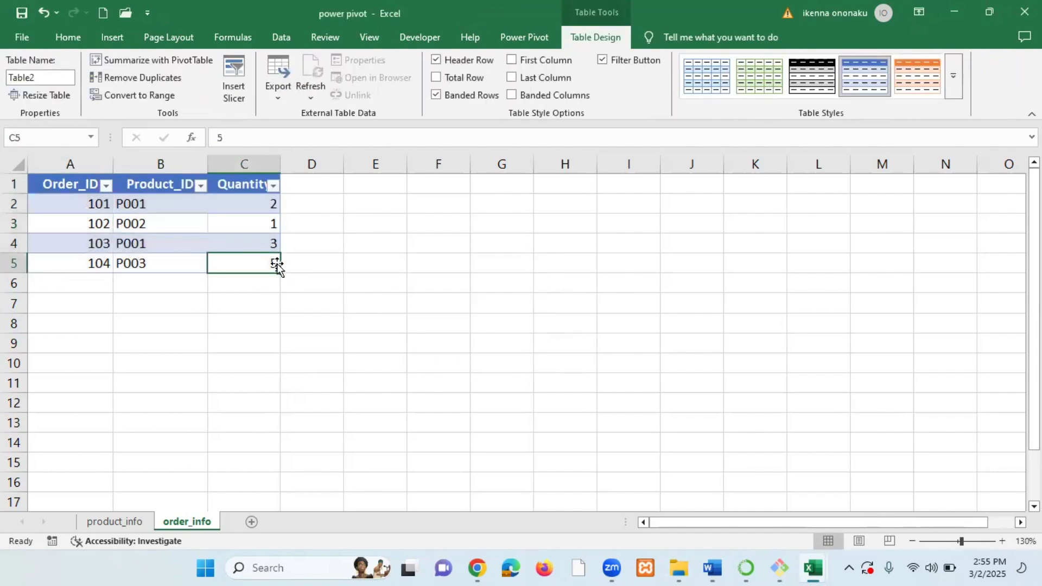
click(254, 245)
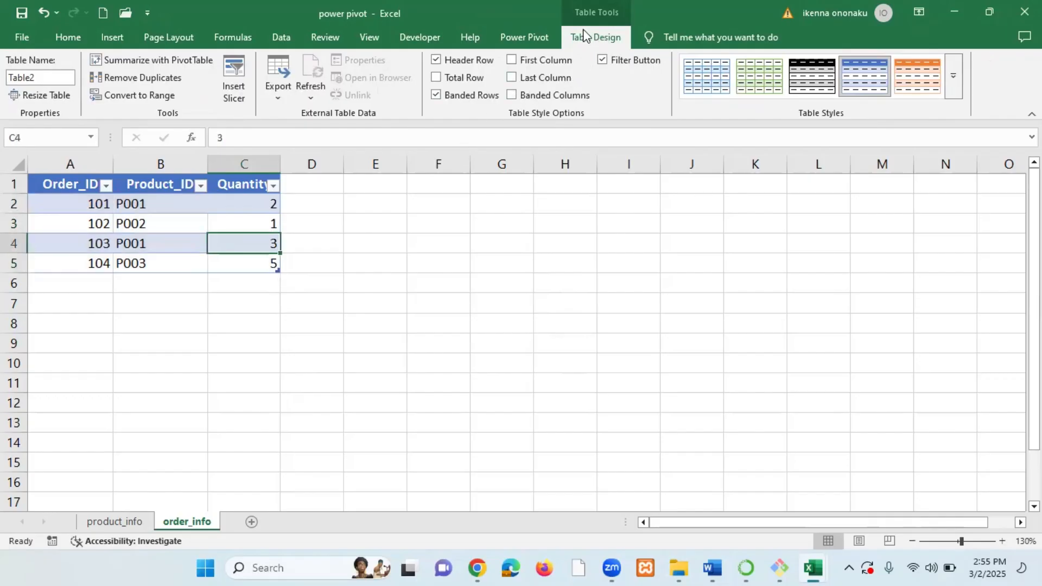
click(52, 77)
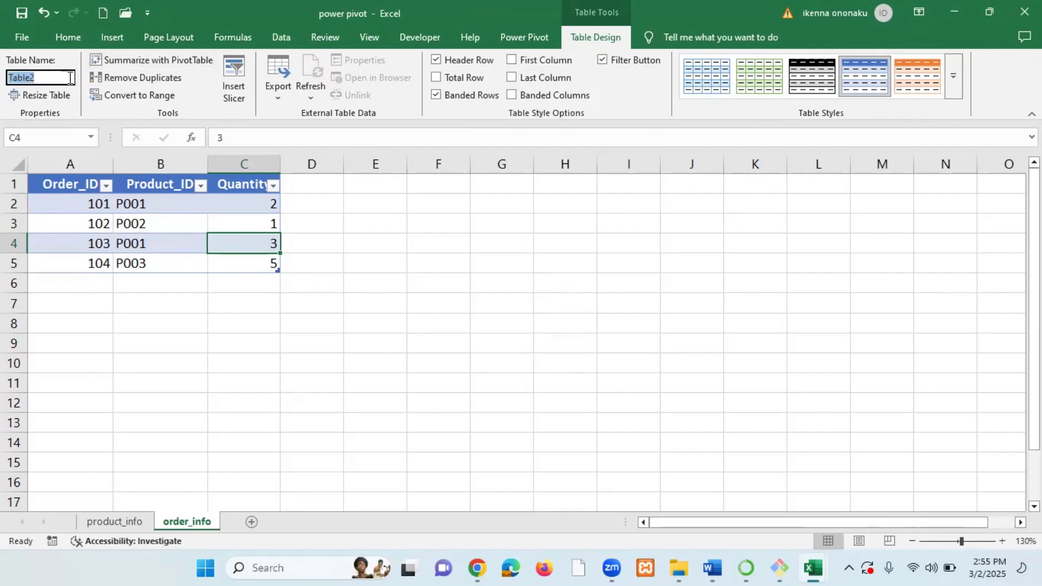
text(order_info)
key(Return)
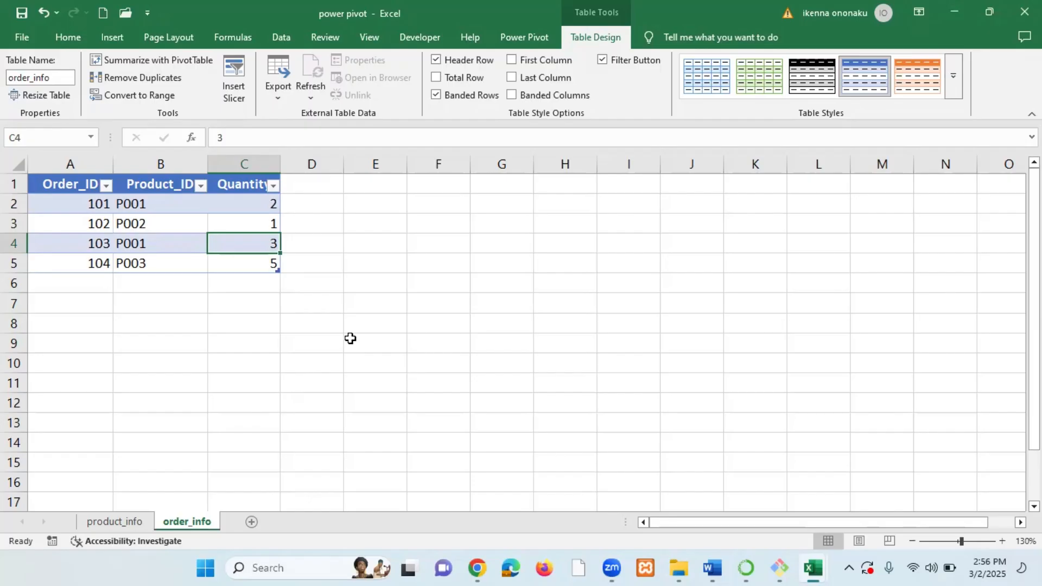
Add the product_info table to the Power Pivot data model.
click(120, 521)
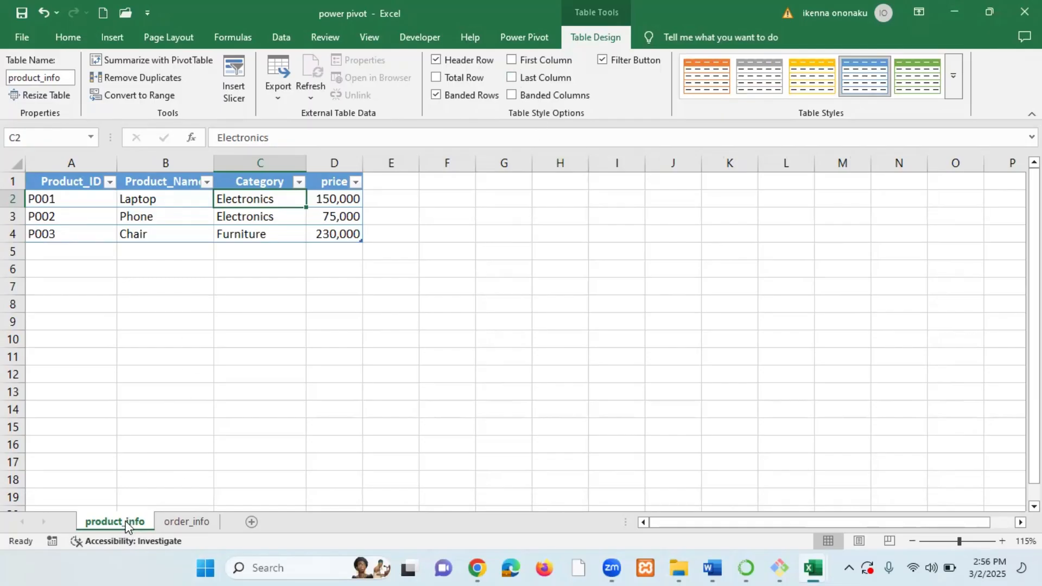
click(162, 217)
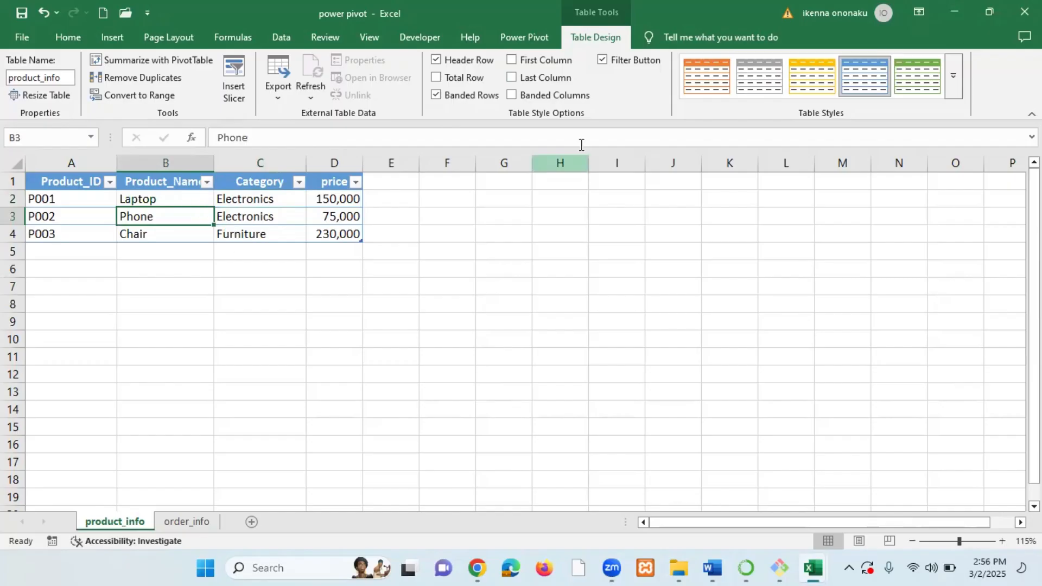
click(522, 37)
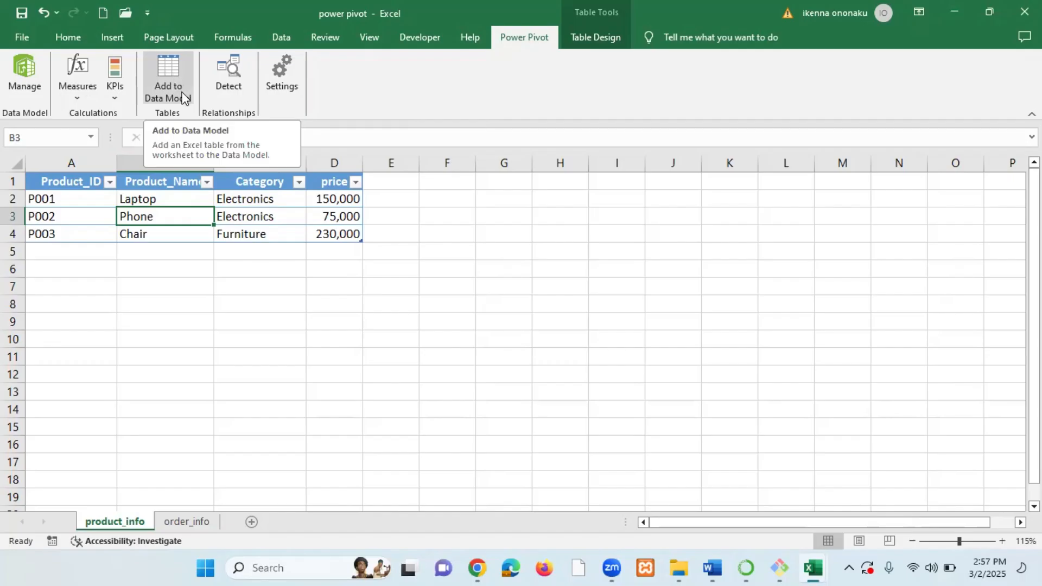
click(171, 67)
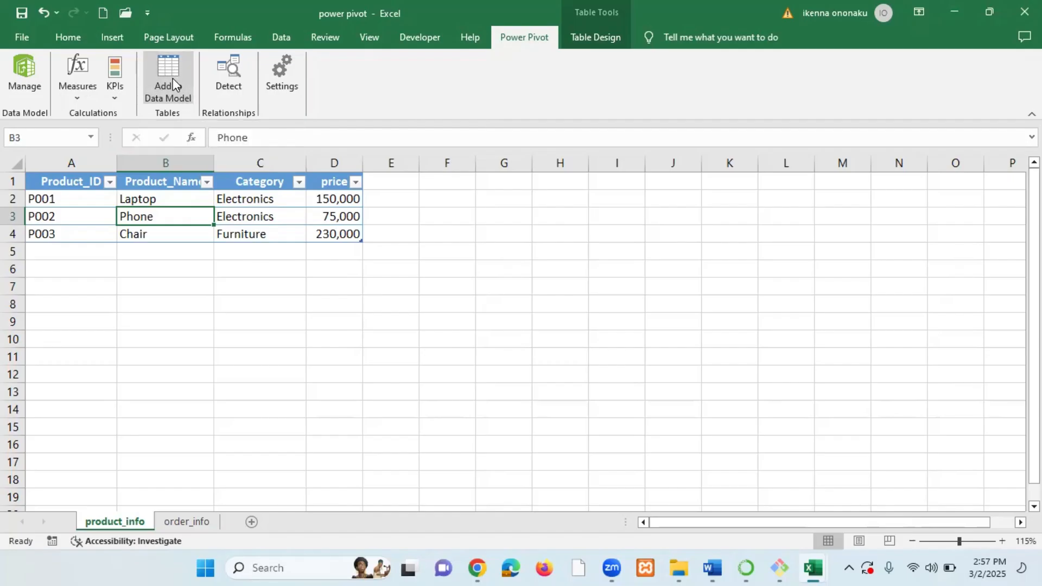
click(162, 94)
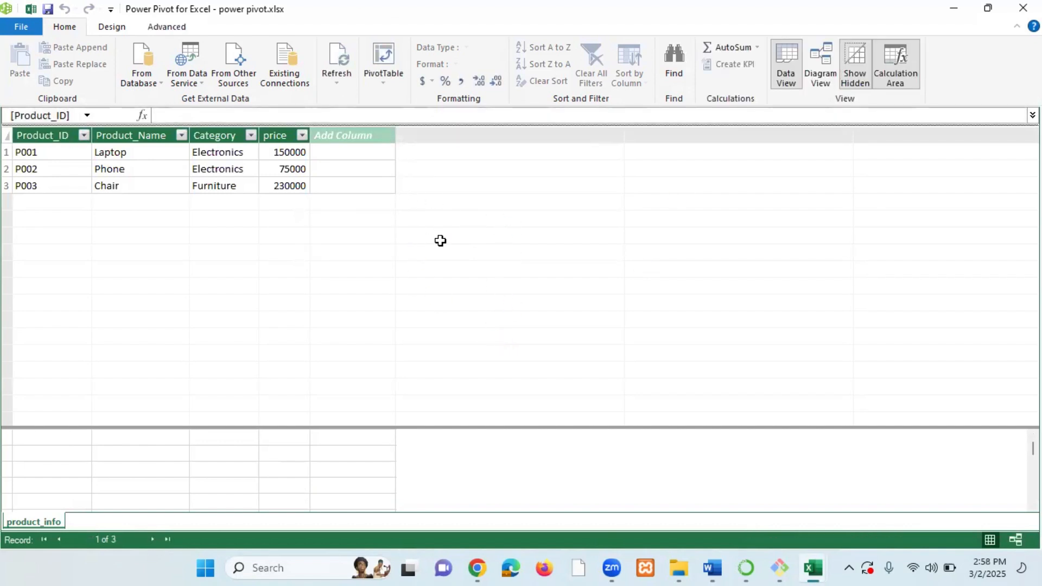
Browse the product_info cells and the Home, Design and Advanced ribbons of the Power Pivot window.
click(147, 166)
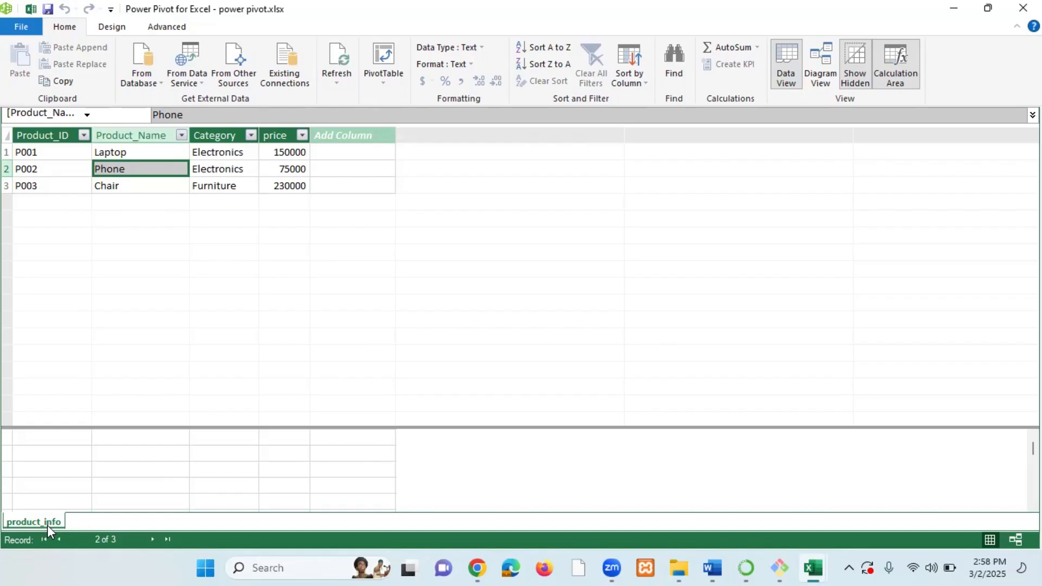
click(241, 172)
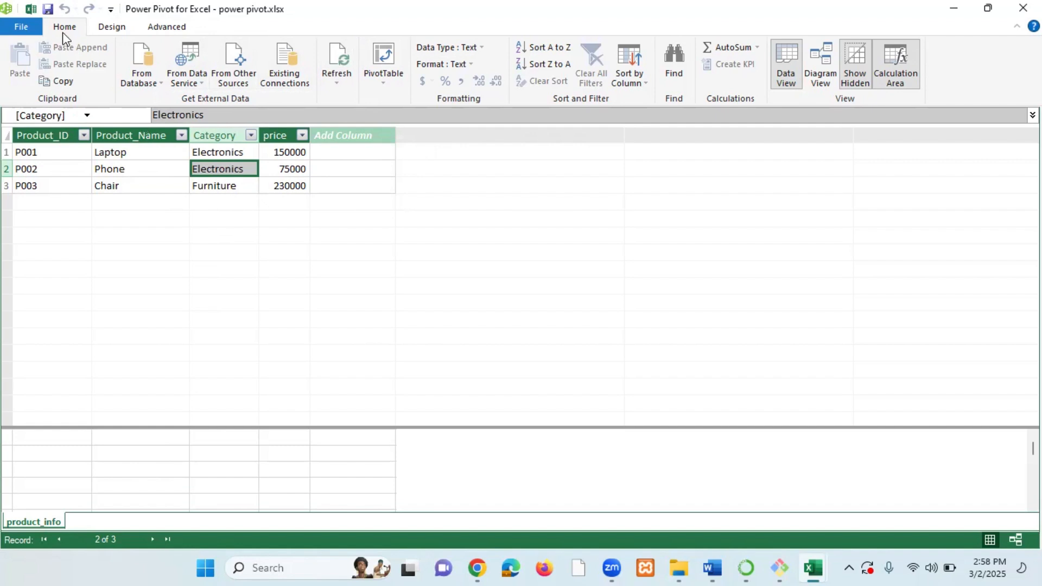
click(112, 30)
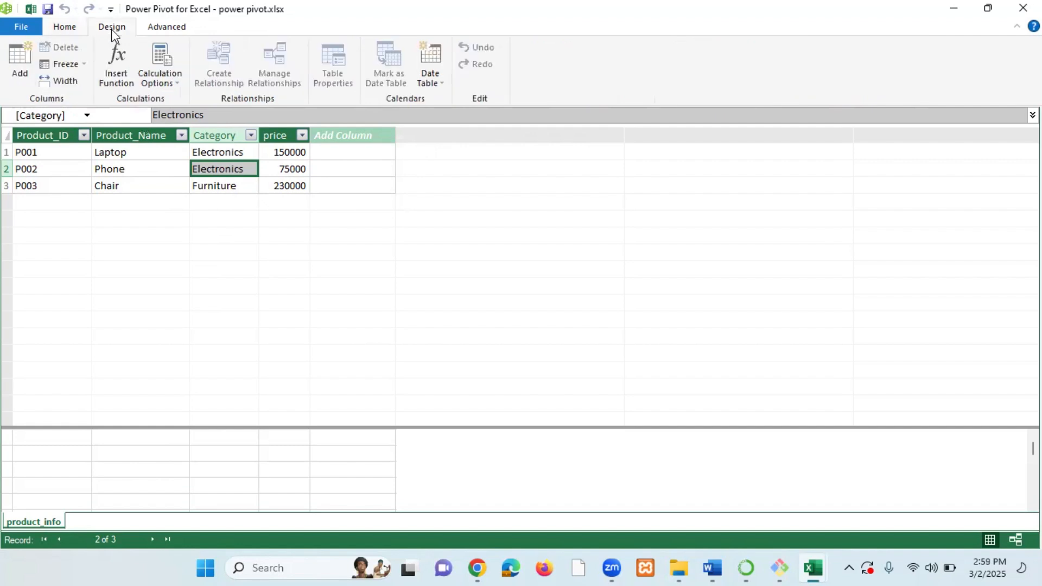
click(164, 29)
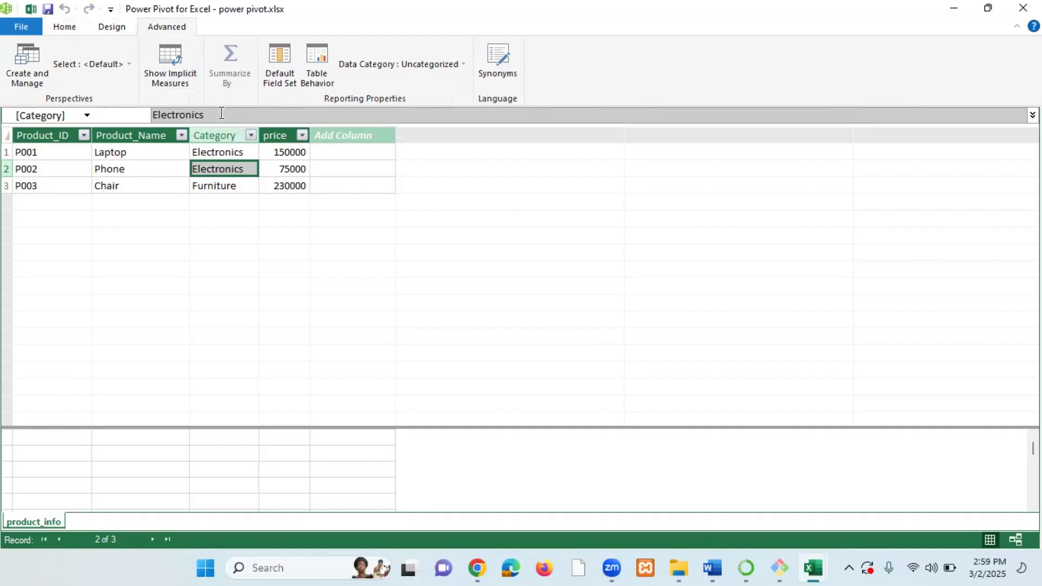
click(63, 30)
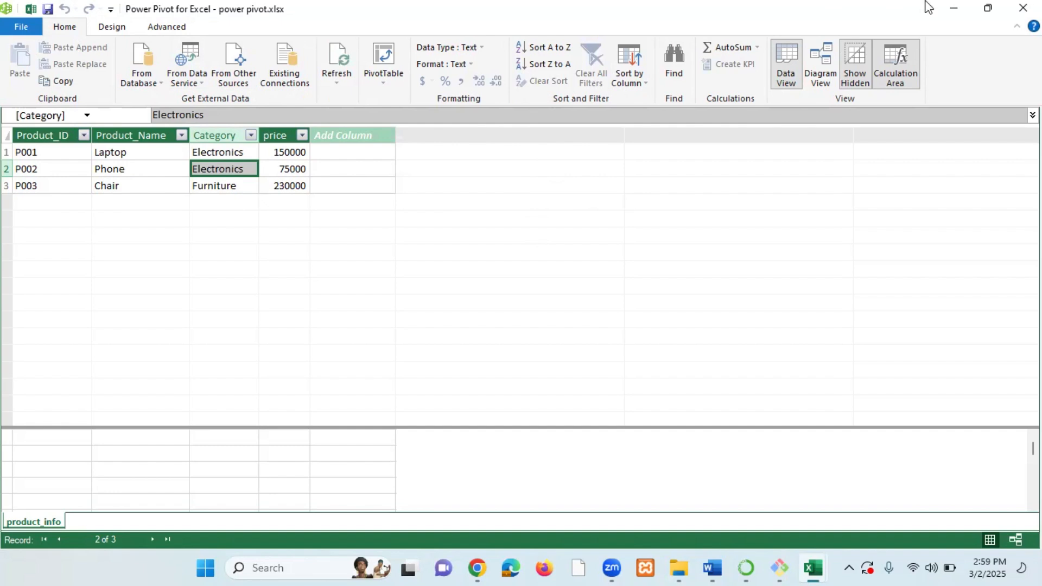
Delete the product_info table from the Power Pivot data model and close the Power Pivot window.
click(987, 10)
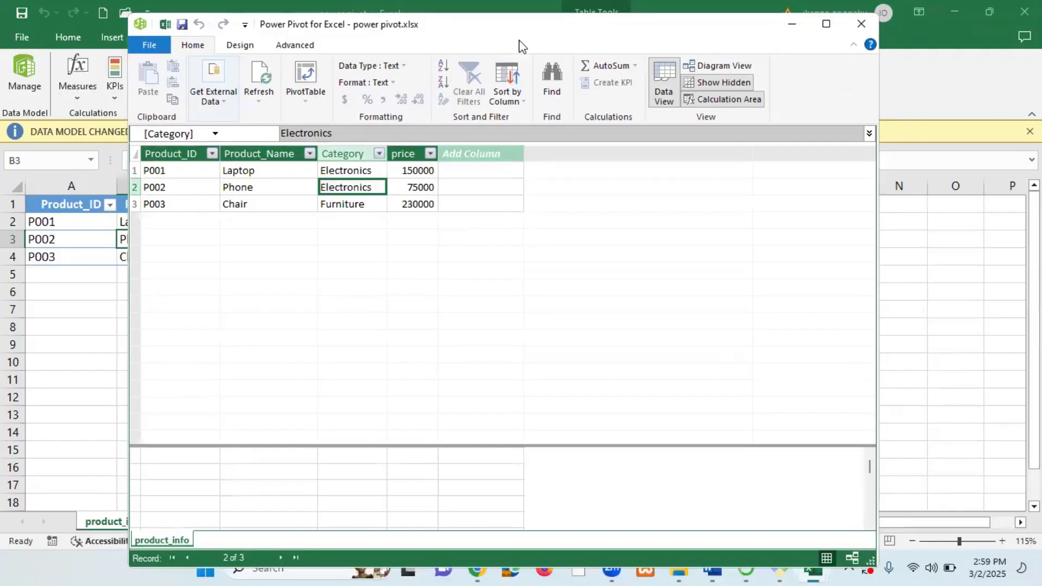
drag(519, 40, 795, 332)
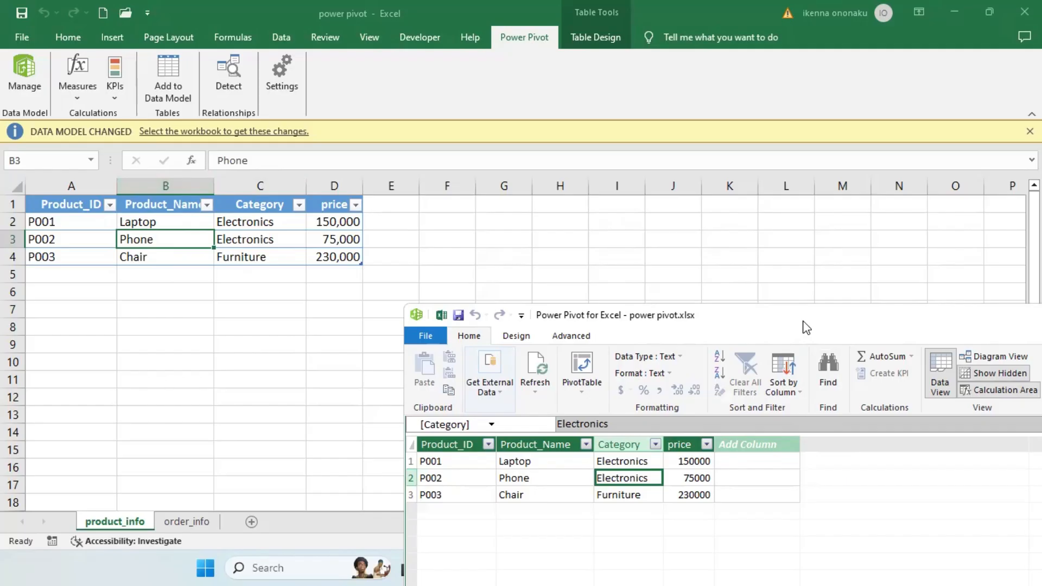
drag(807, 328, 675, 54)
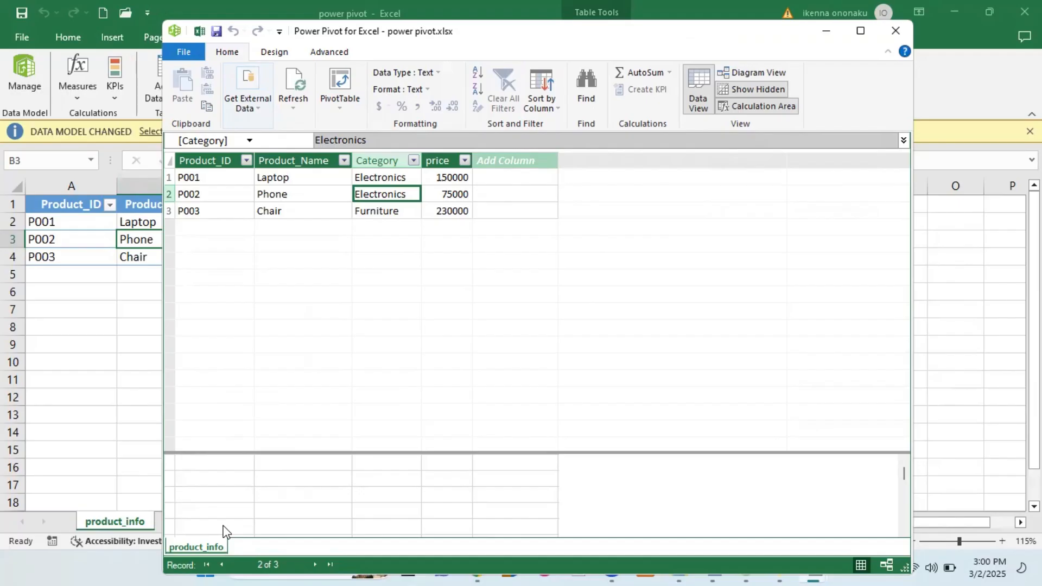
right_click(199, 547)
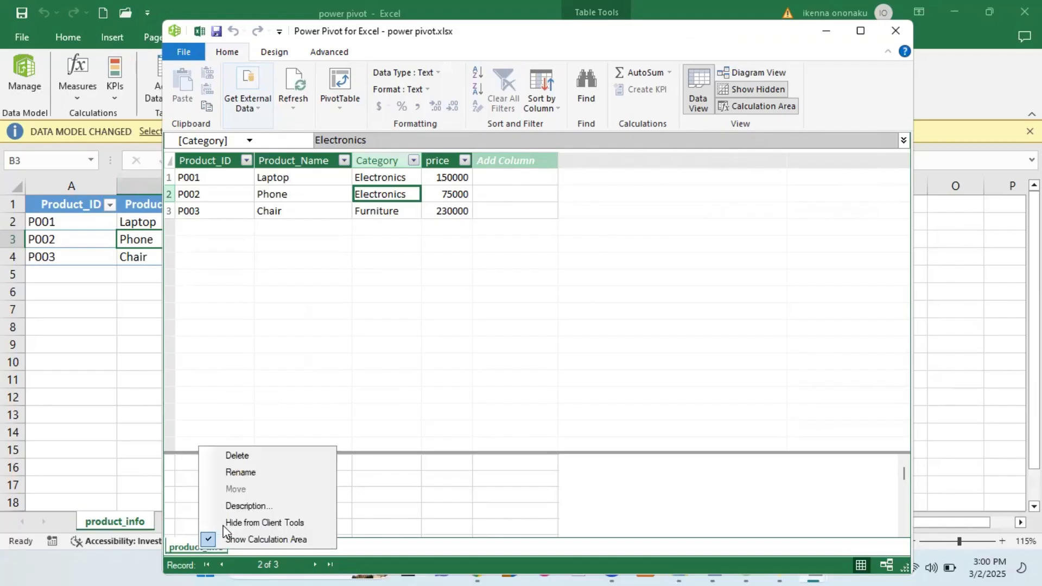
click(238, 455)
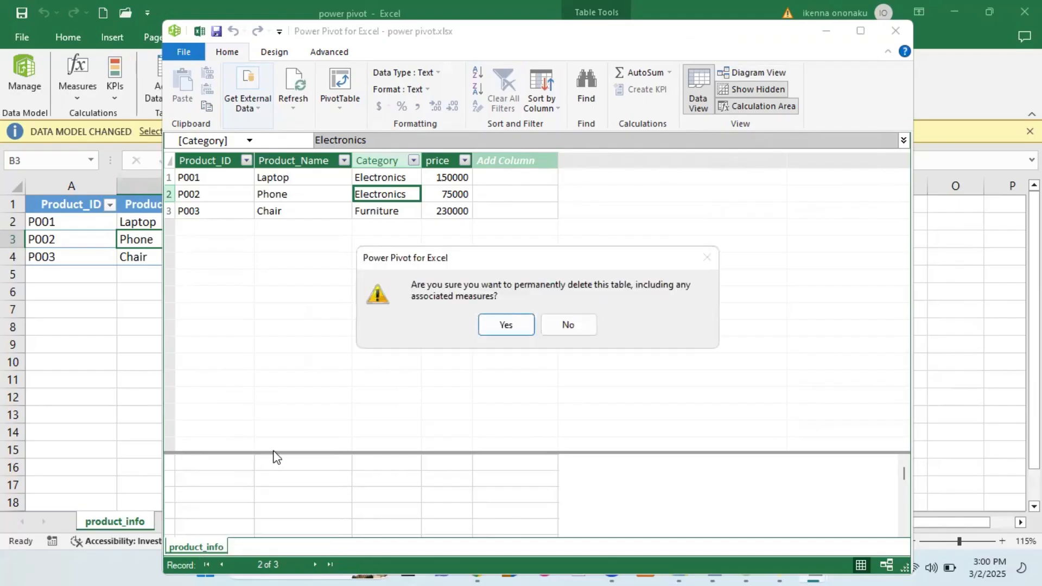
click(504, 328)
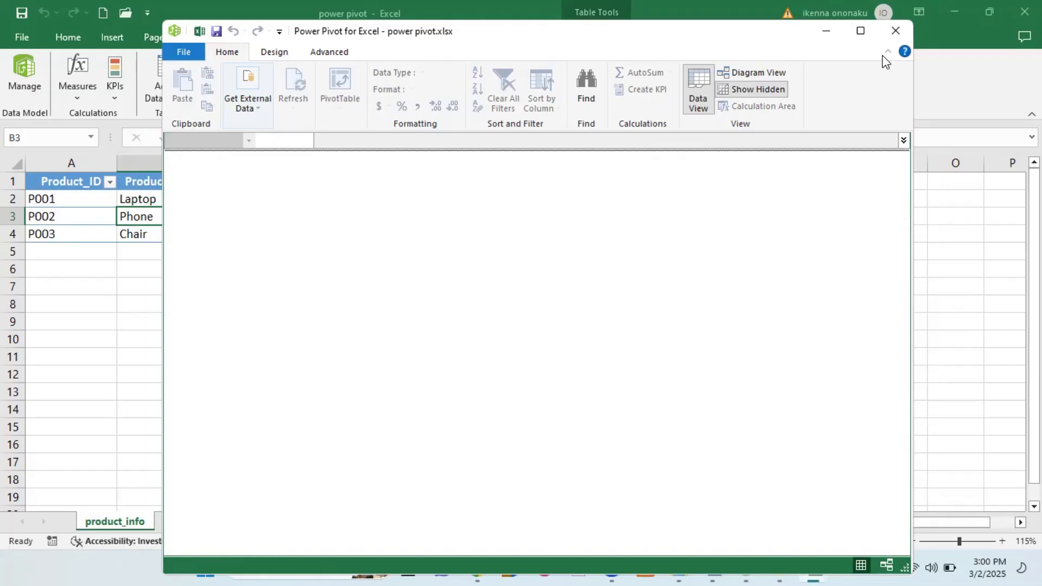
click(895, 31)
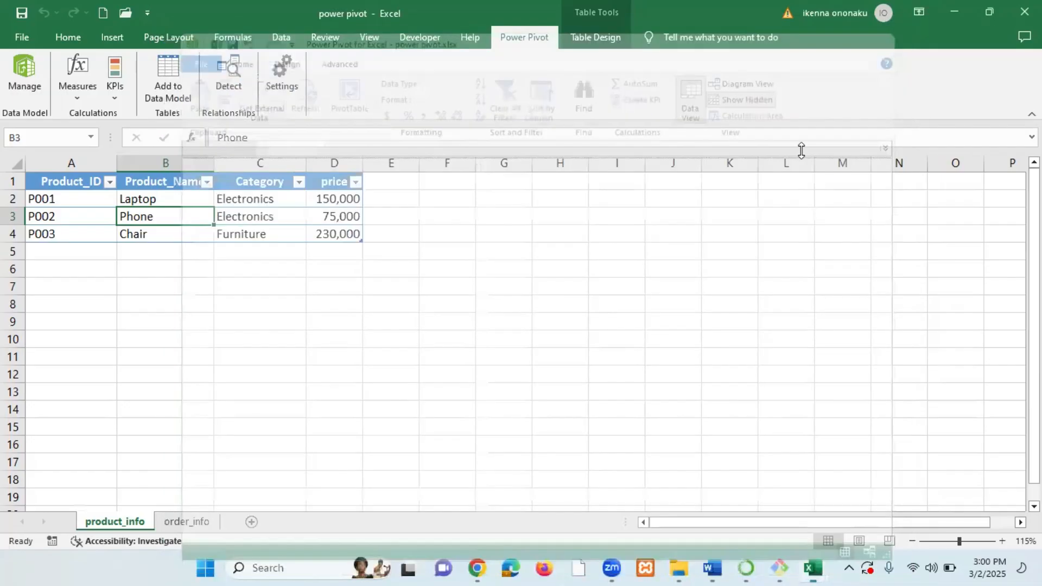
click(440, 340)
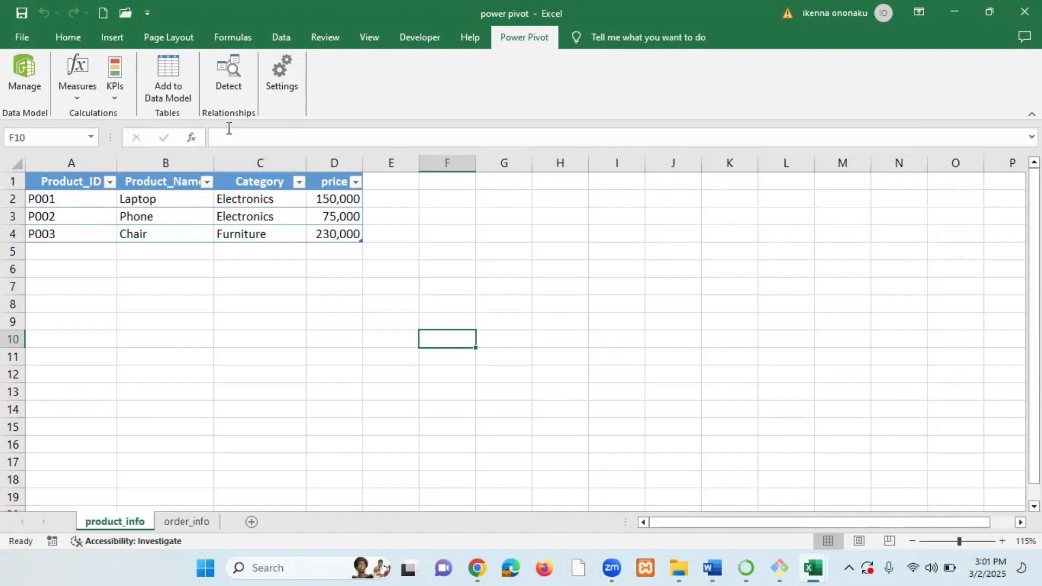
right_click(115, 520)
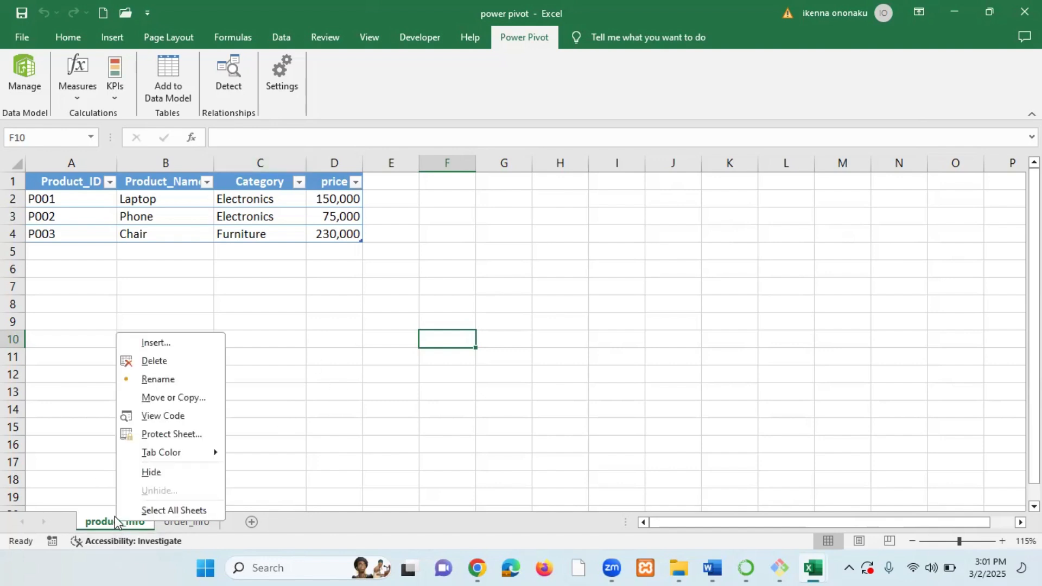
click(74, 409)
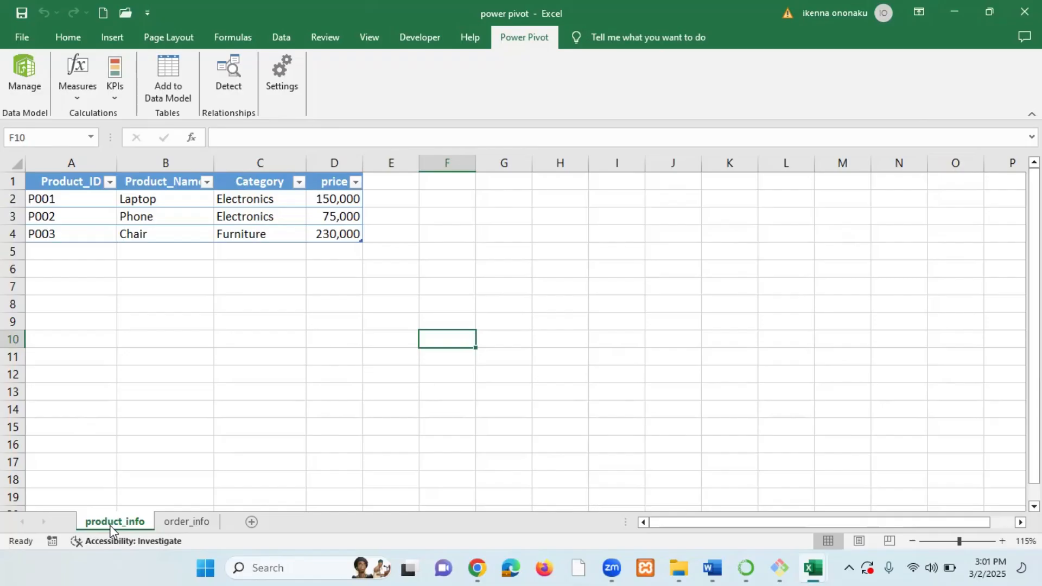
Add the product_info table to the Power Pivot data model again and close the Power Pivot window.
click(246, 214)
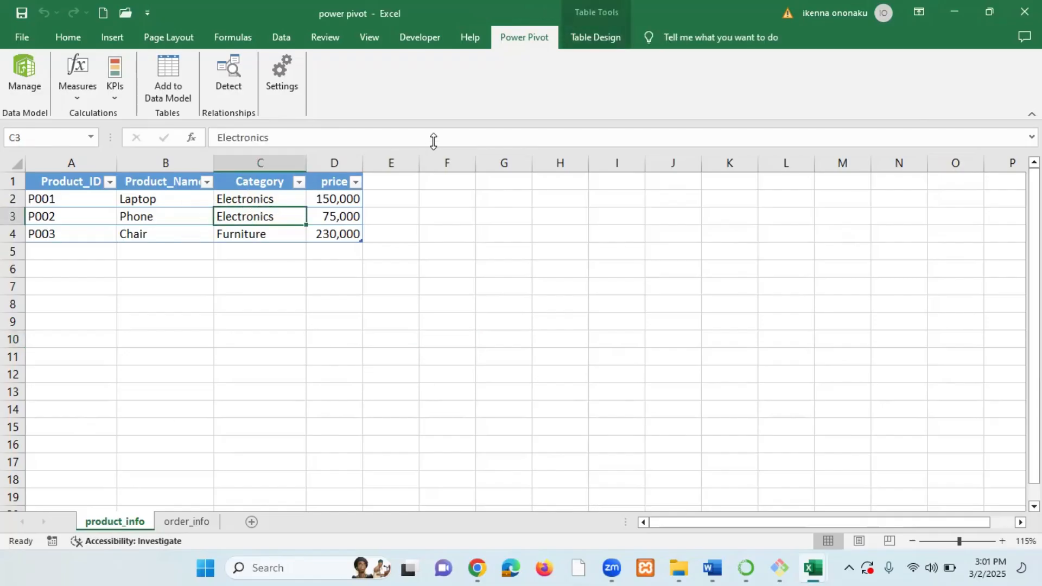
click(173, 70)
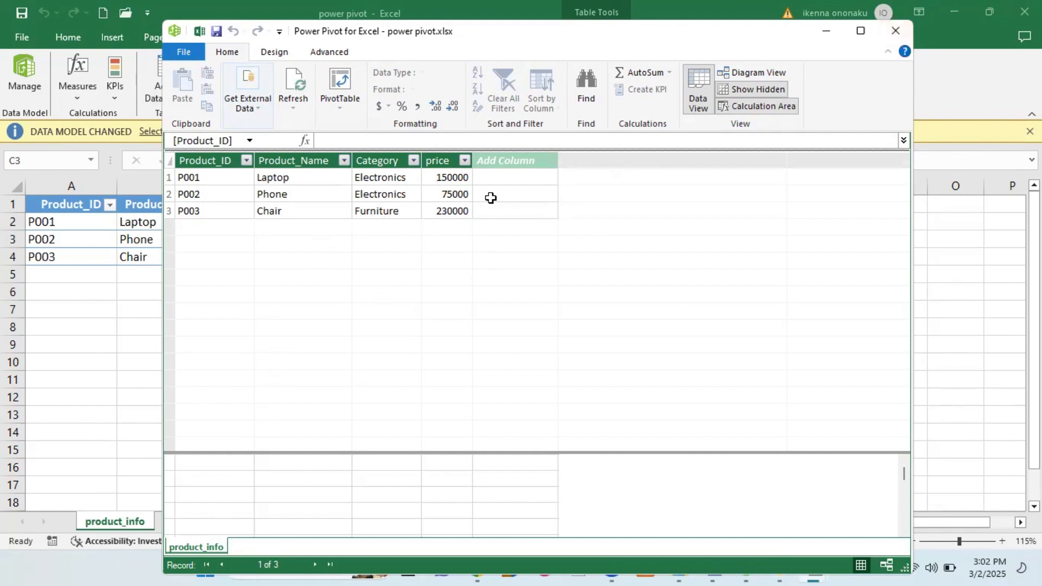
click(895, 31)
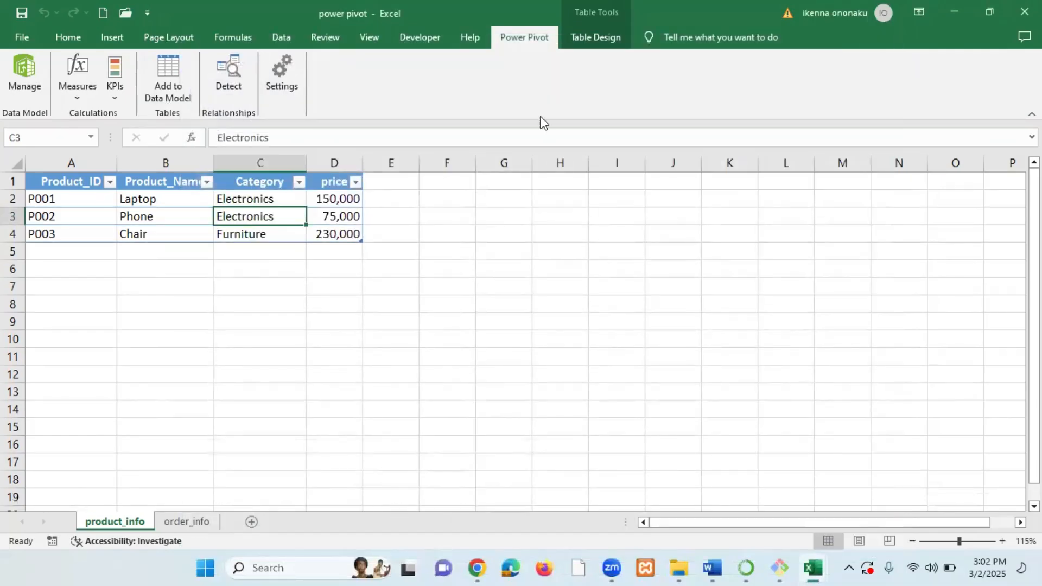
Open the Power Pivot management window to view the data model.
click(33, 71)
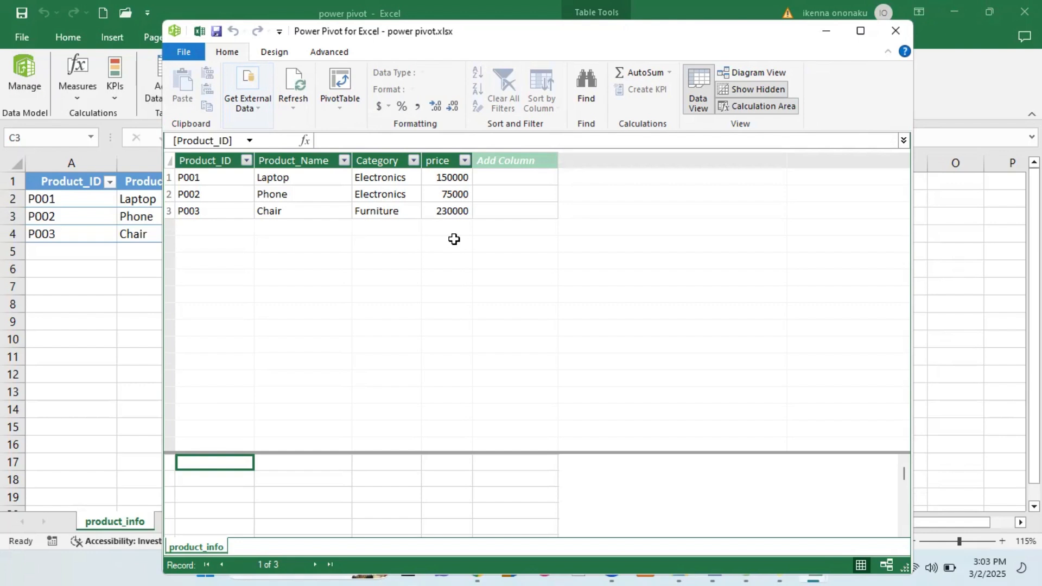
Add the order_info table to the Power Pivot data model, then display its tab in the maximized Power Pivot window.
click(893, 38)
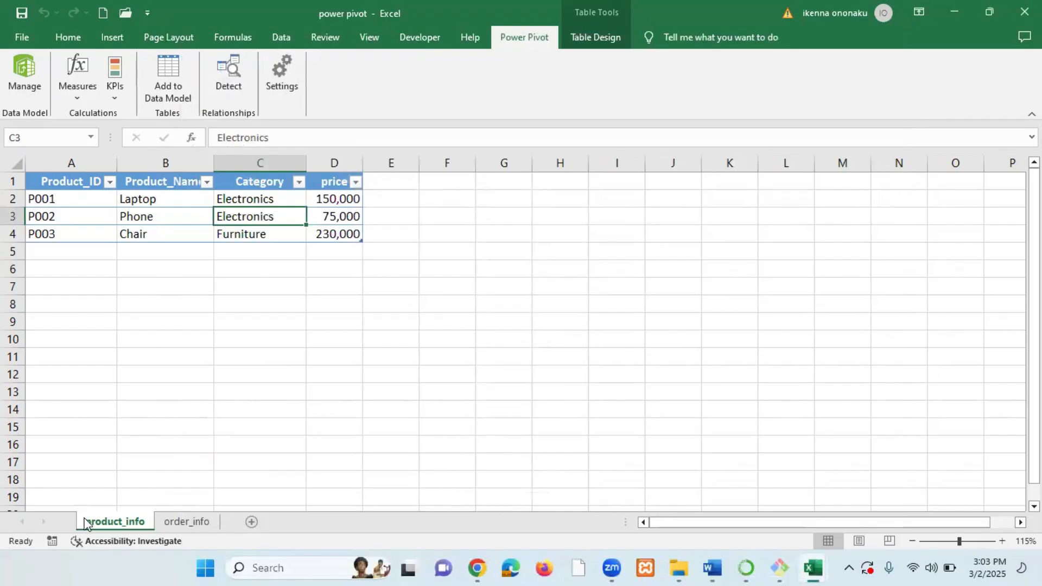
click(193, 522)
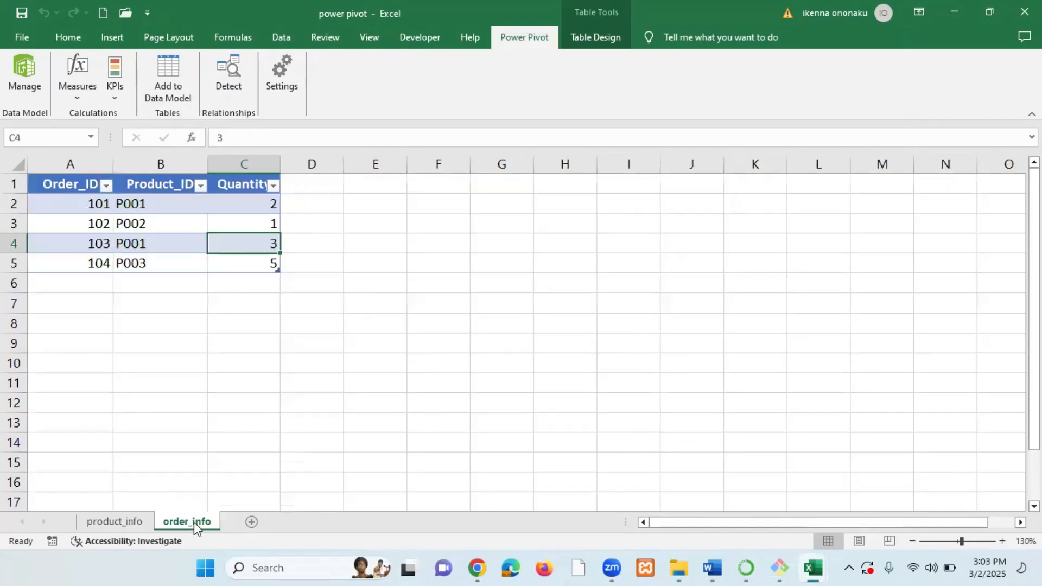
click(156, 236)
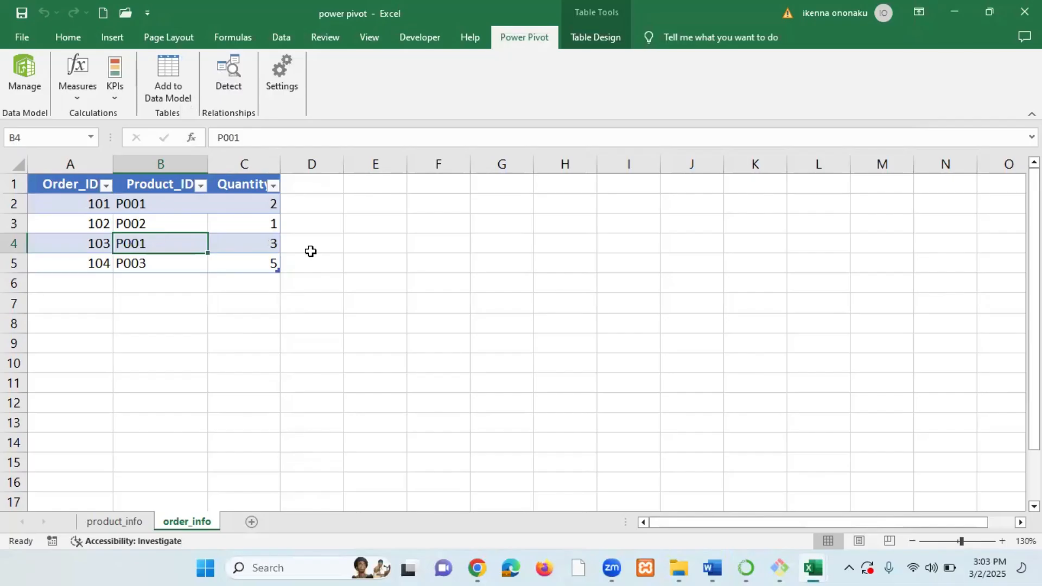
click(459, 257)
click(183, 226)
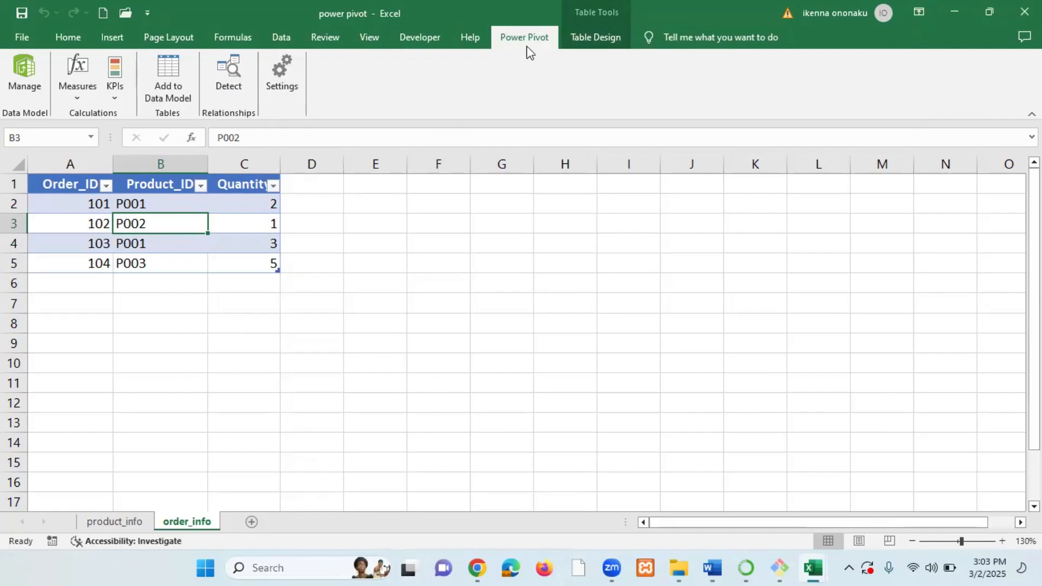
click(174, 82)
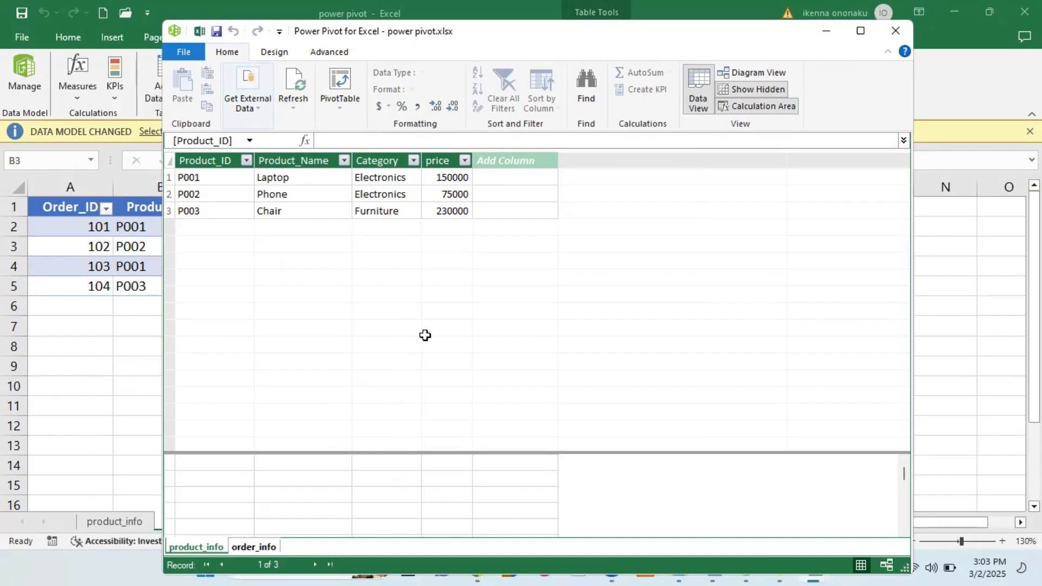
key(ctrl+Page_Down)
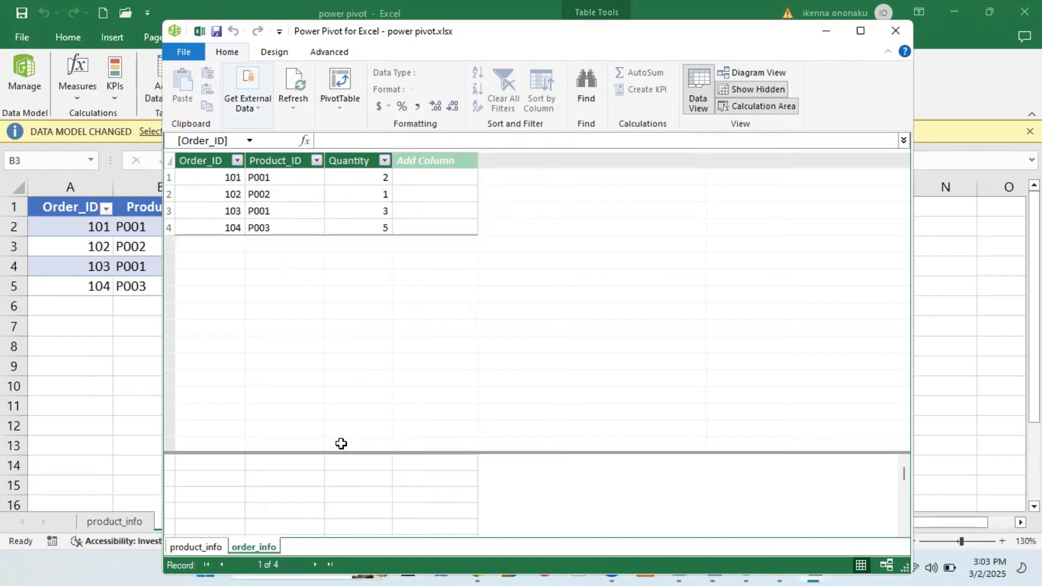
click(859, 34)
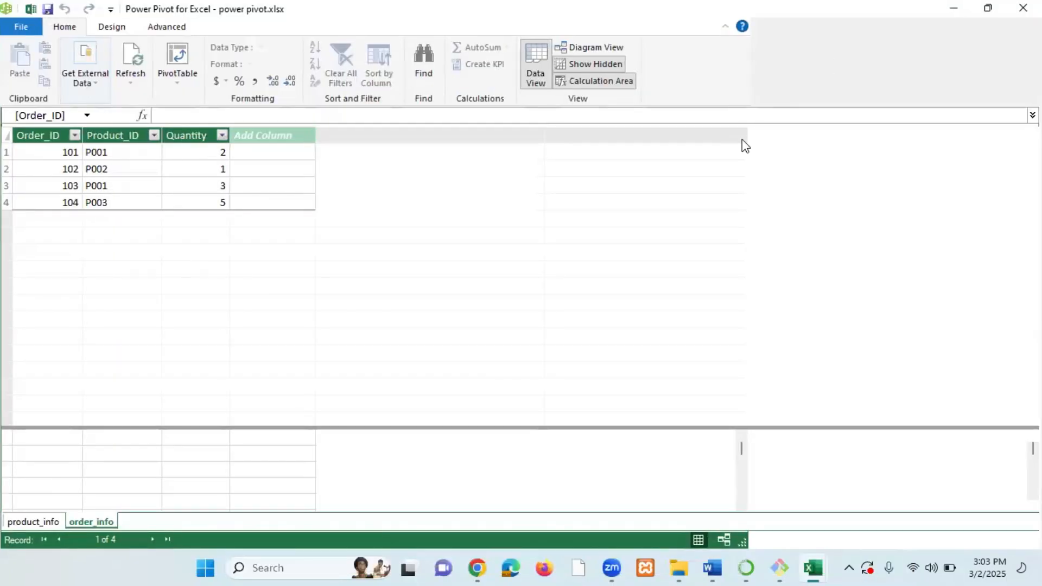
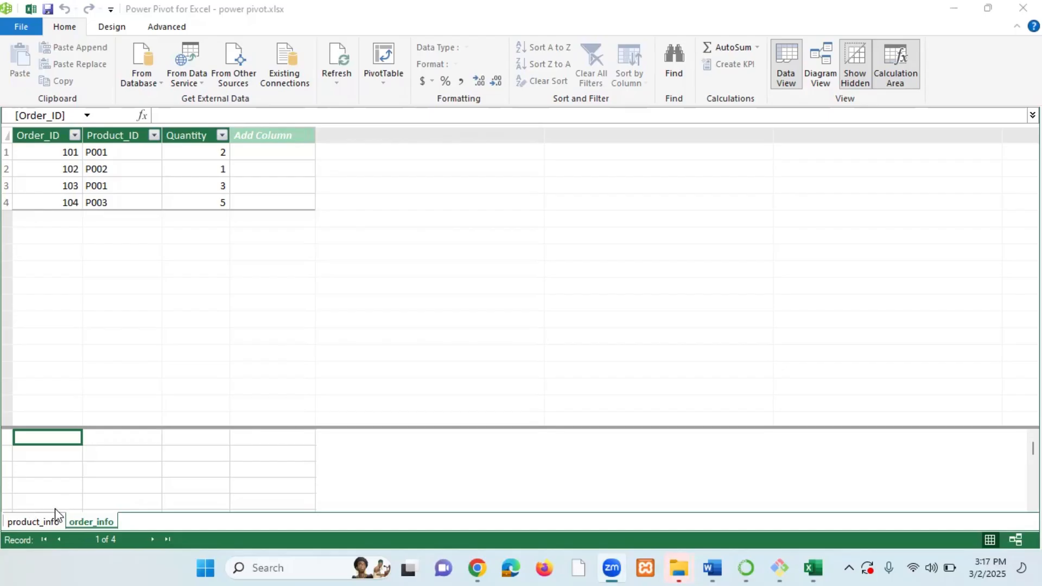
Move the order_info tab ahead of product_info in the Power Pivot window and view each table.
drag(68, 521, 49, 522)
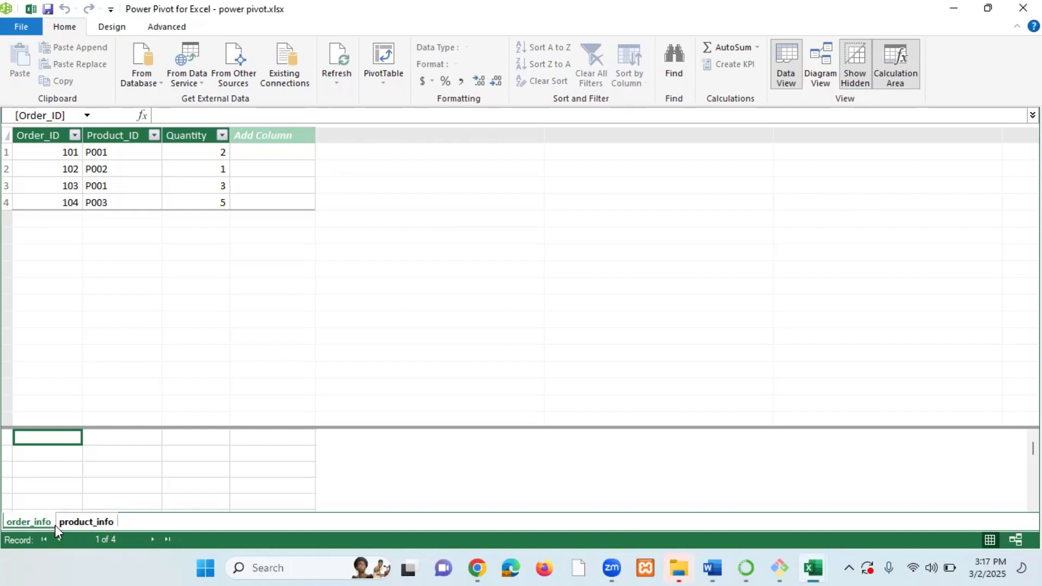
click(32, 522)
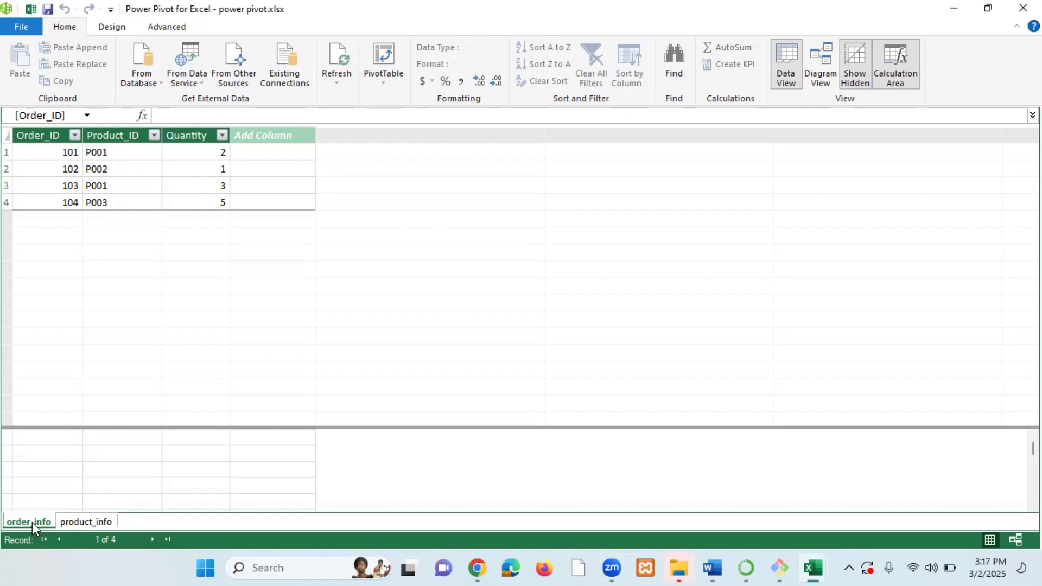
click(93, 525)
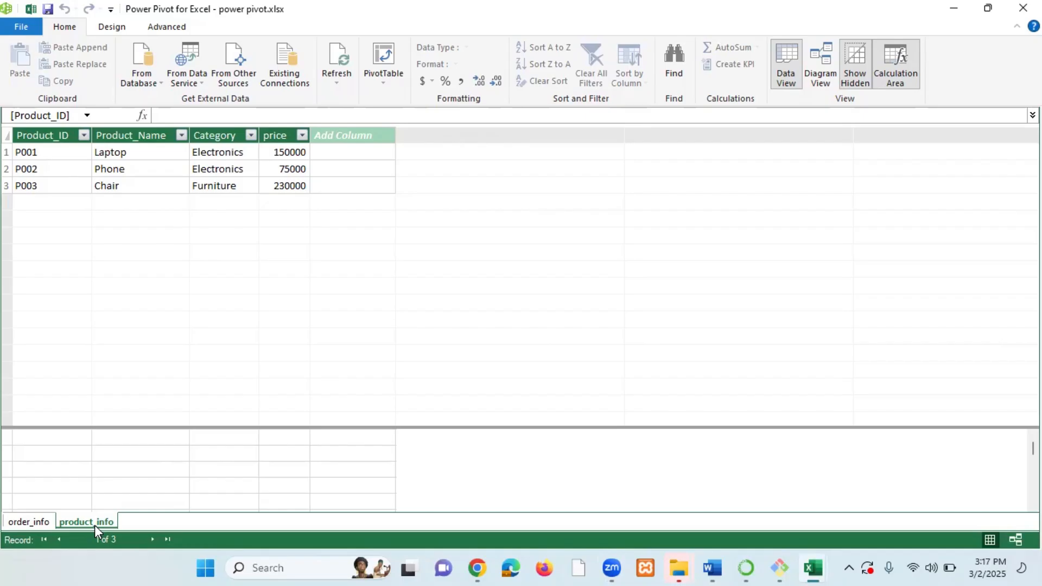
Switch between the Power Pivot window and the Excel workbook to compare the order_info and product_info sheets.
double_click(363, 16)
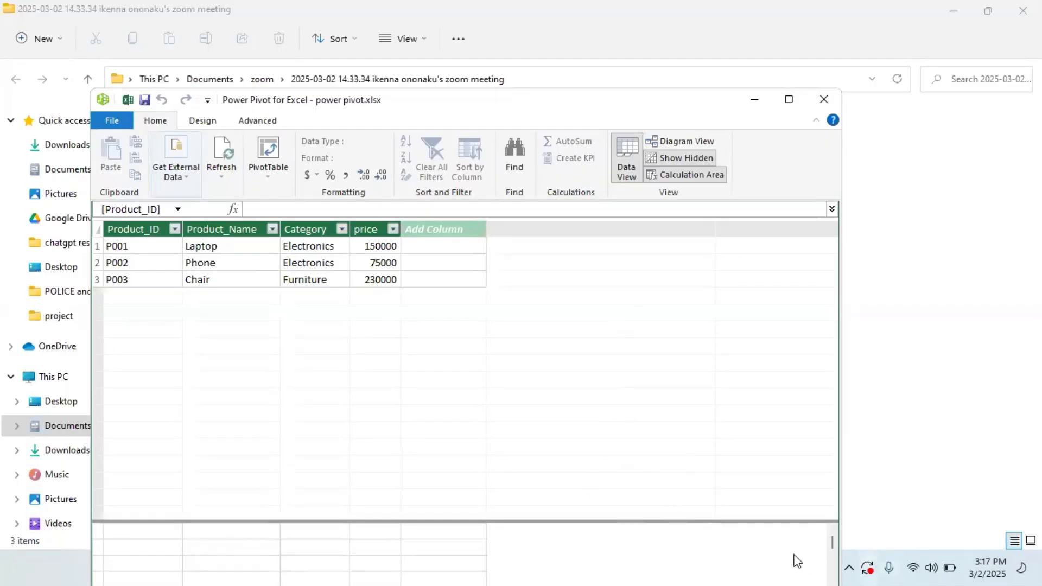
click(788, 99)
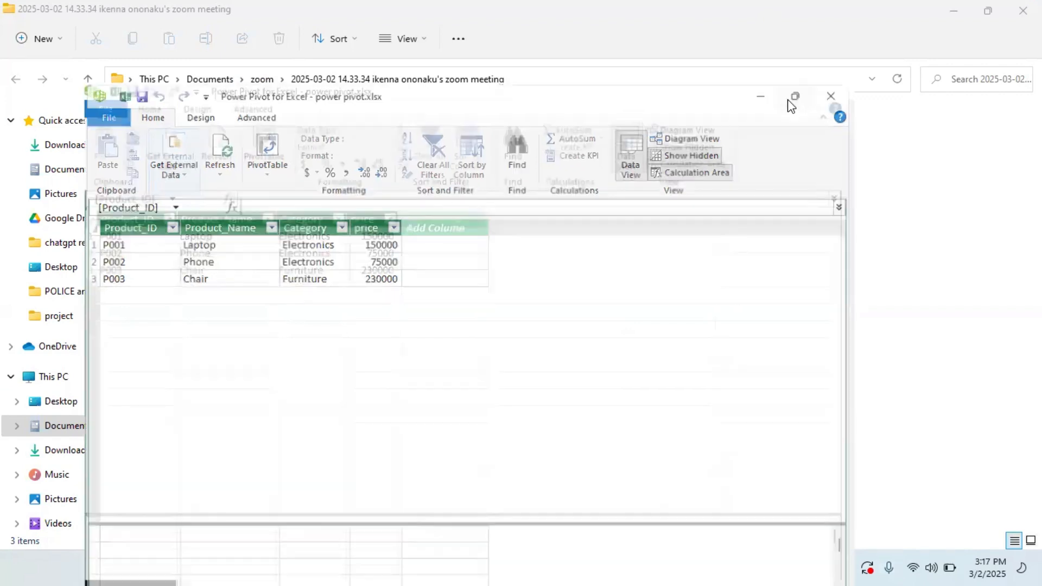
mouse_move(810, 568)
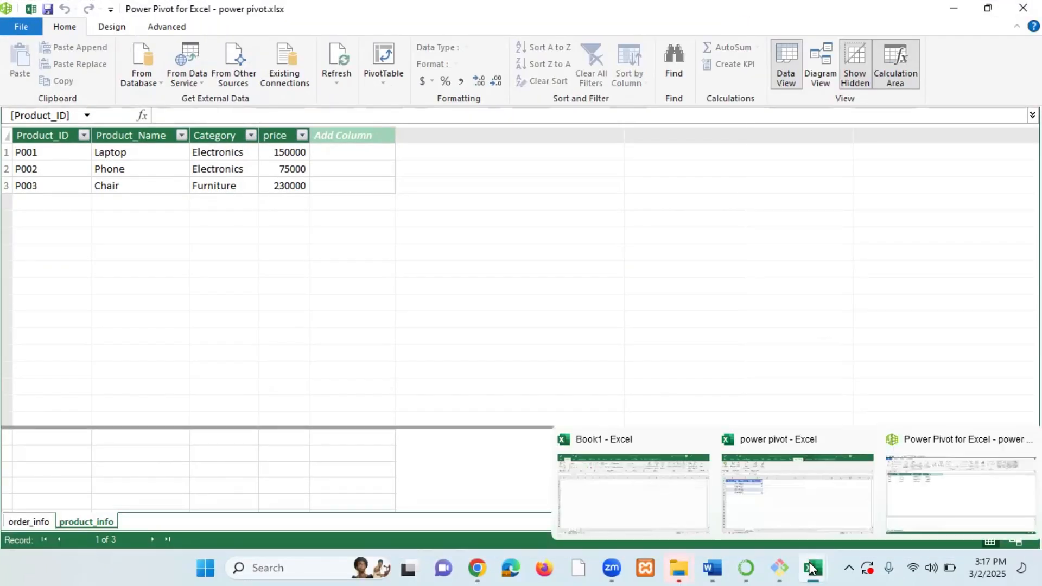
click(796, 502)
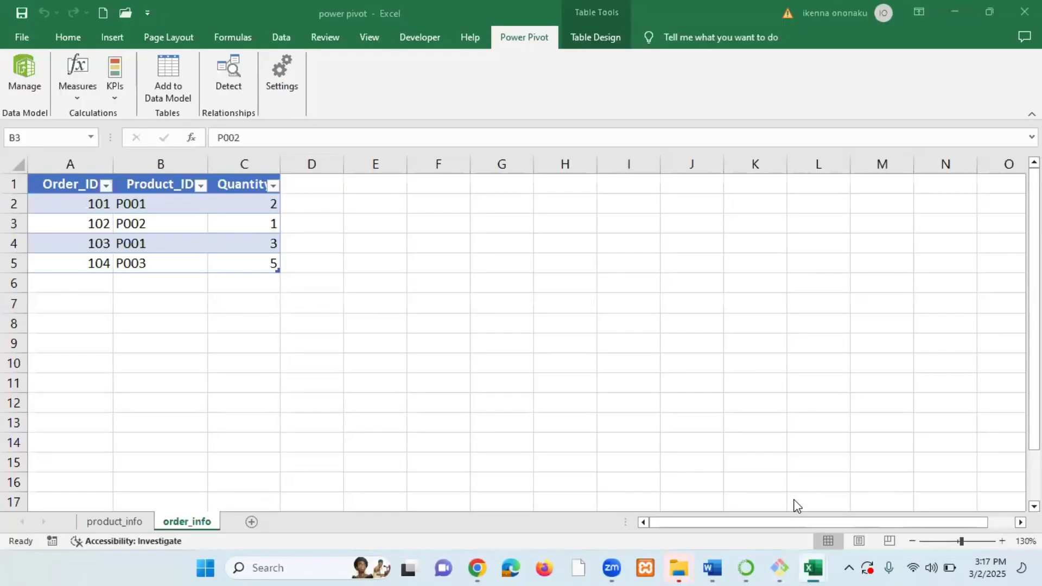
click(226, 247)
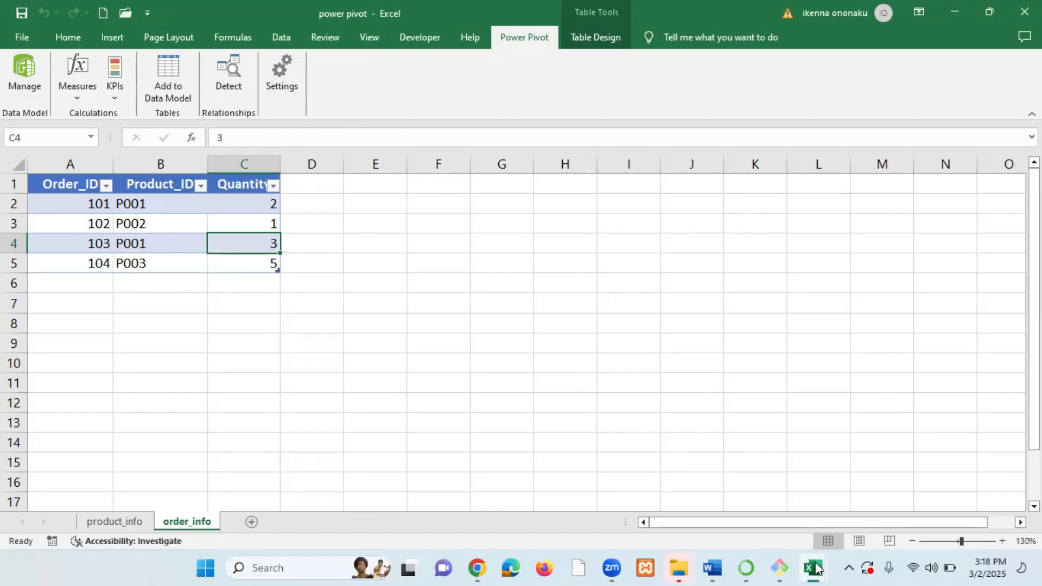
mouse_move(811, 567)
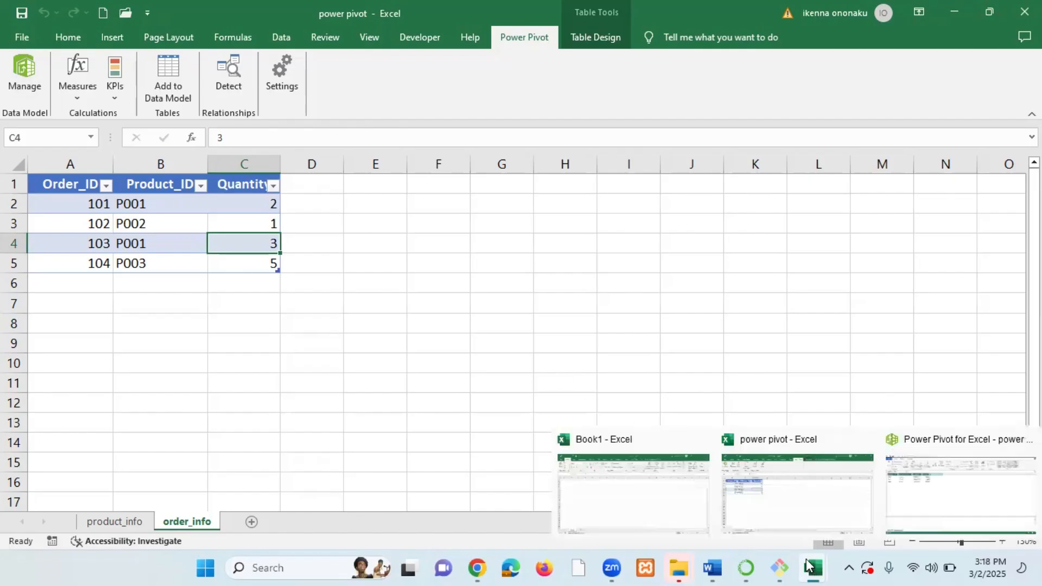
click(953, 501)
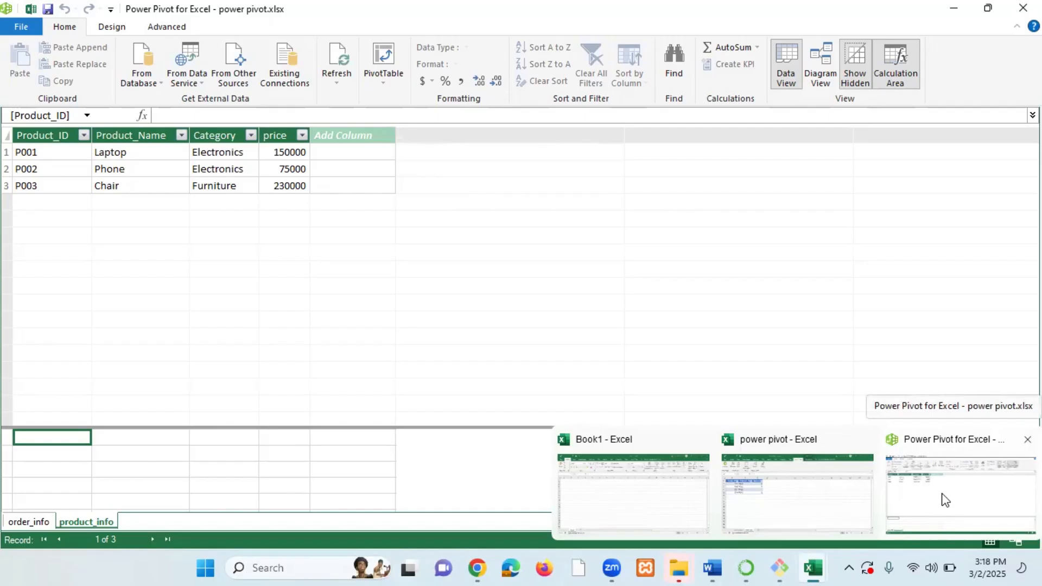
click(797, 496)
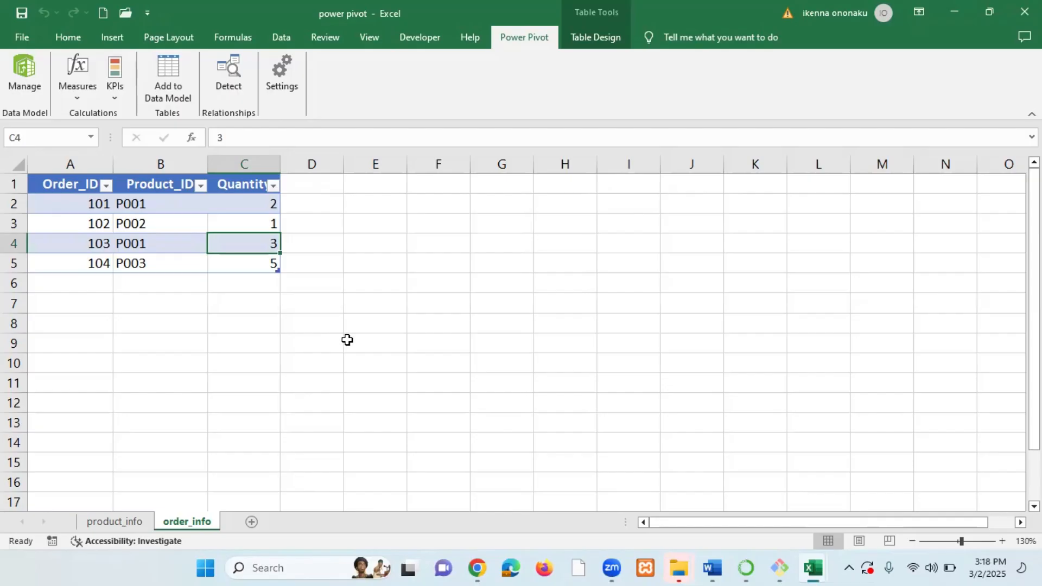
click(132, 522)
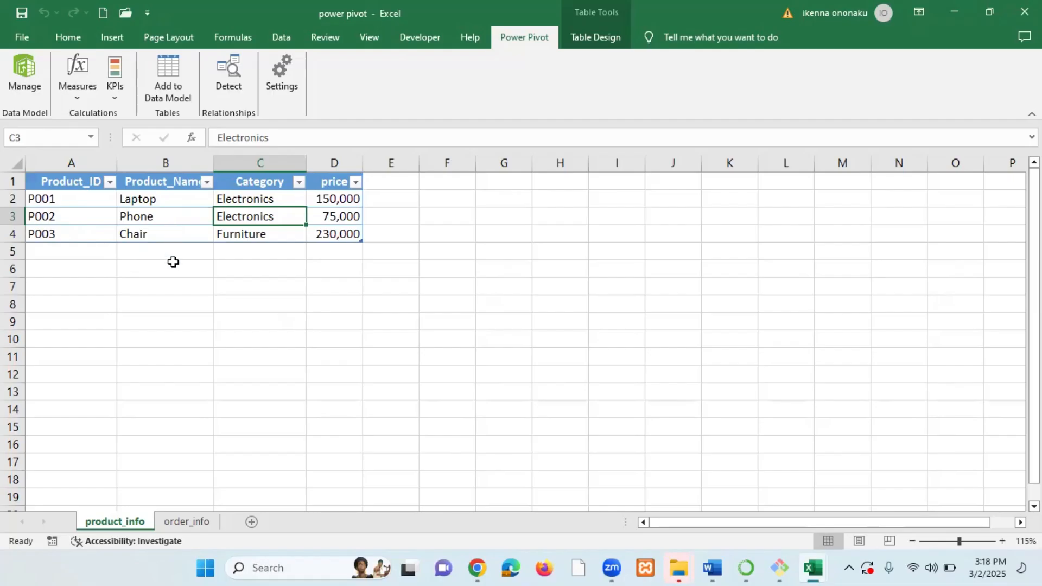
click(197, 521)
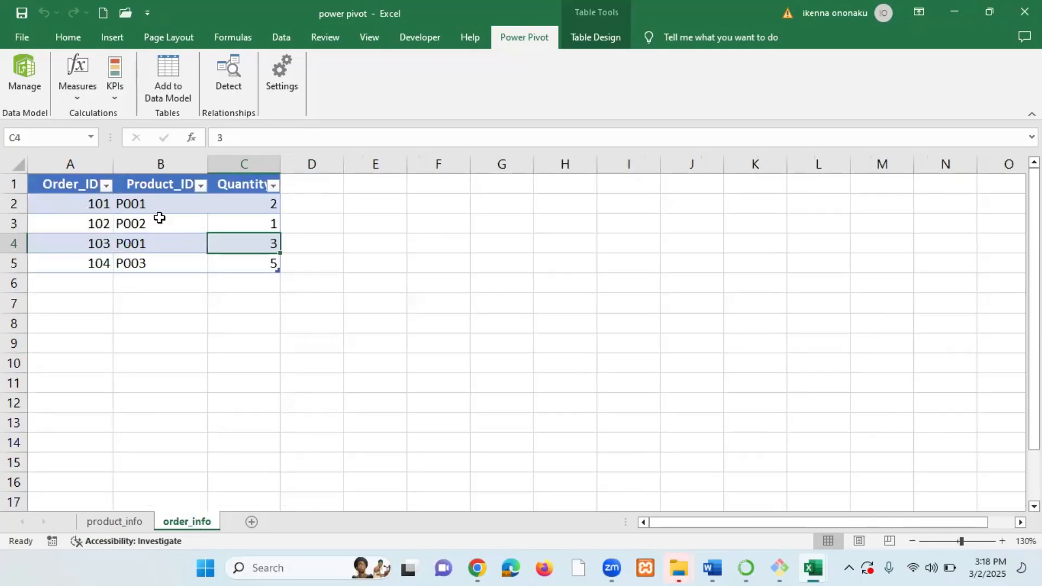
Examine the Product_ID columns of the order_info and product_info tables in the workbook.
click(167, 186)
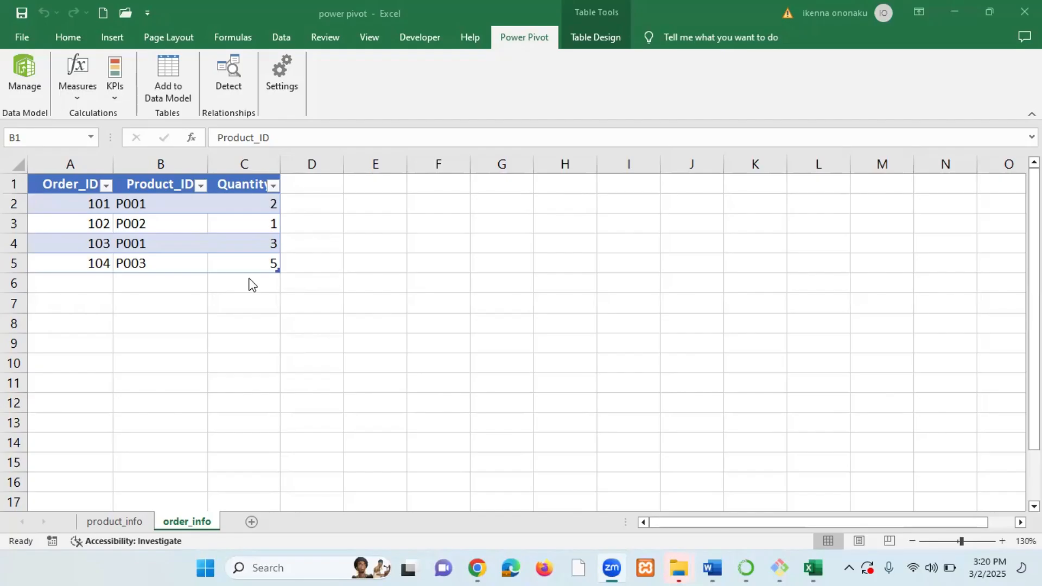
click(117, 527)
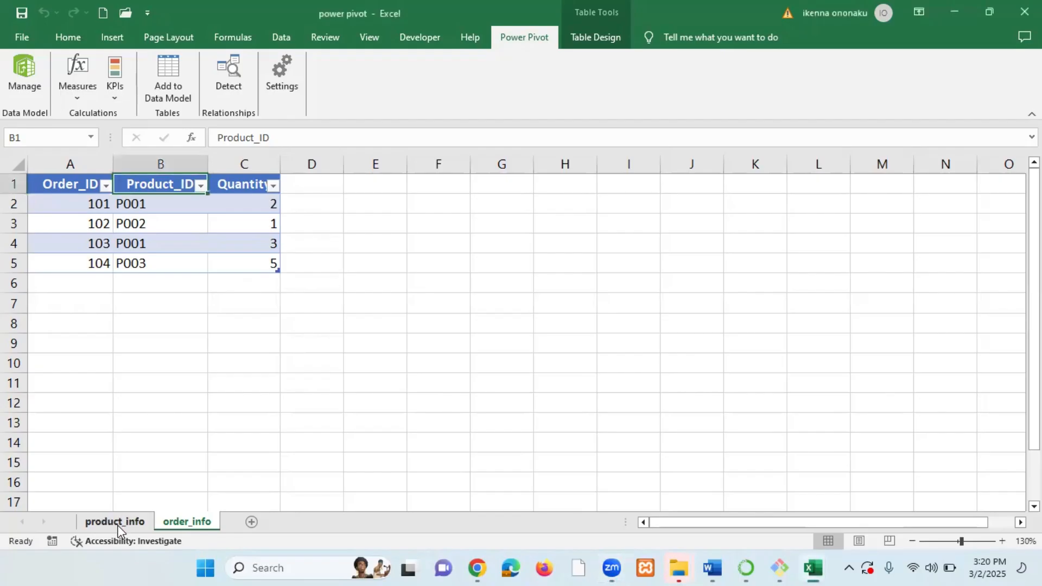
click(180, 165)
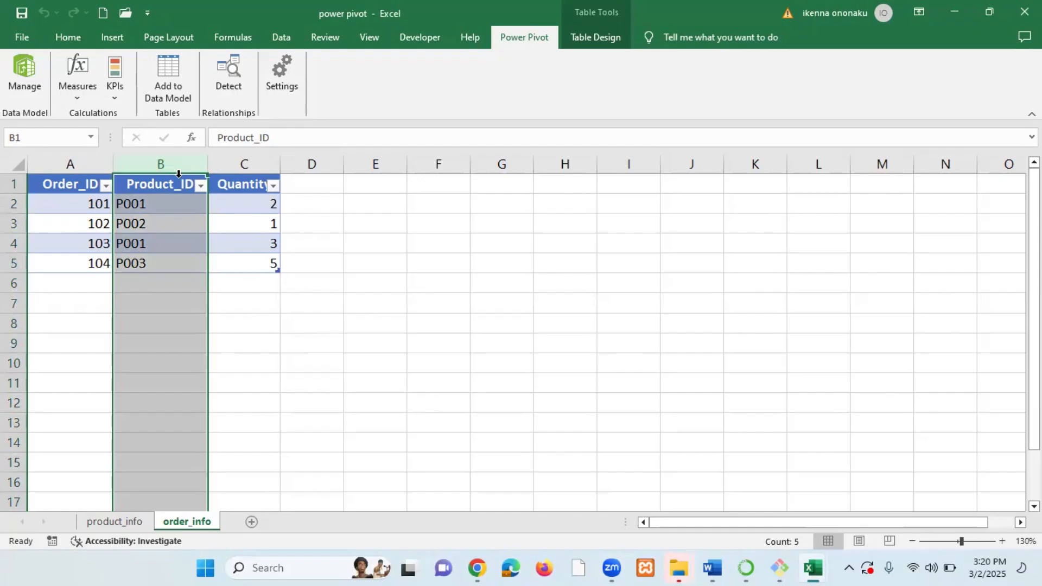
click(352, 284)
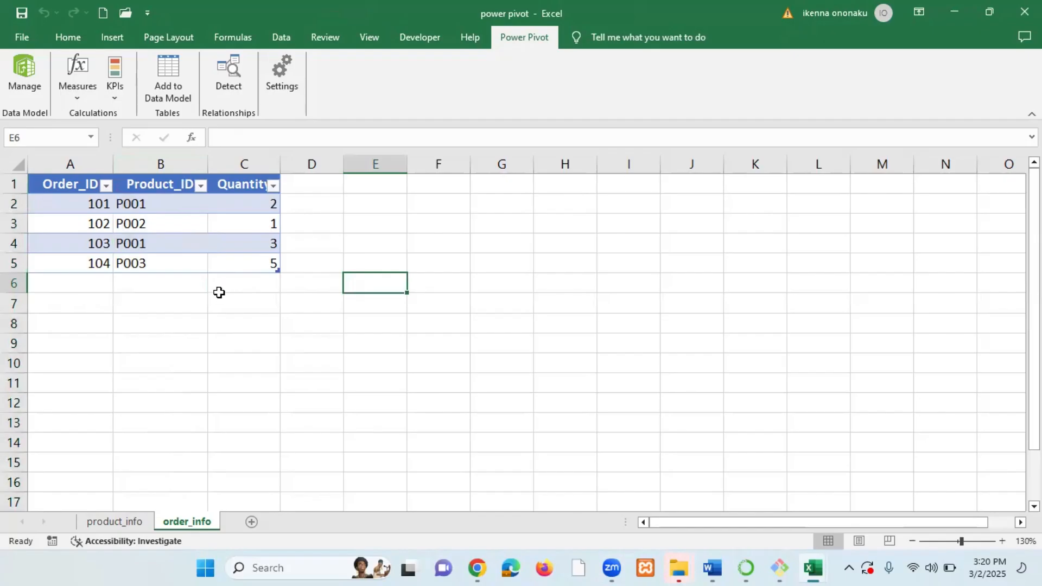
click(121, 524)
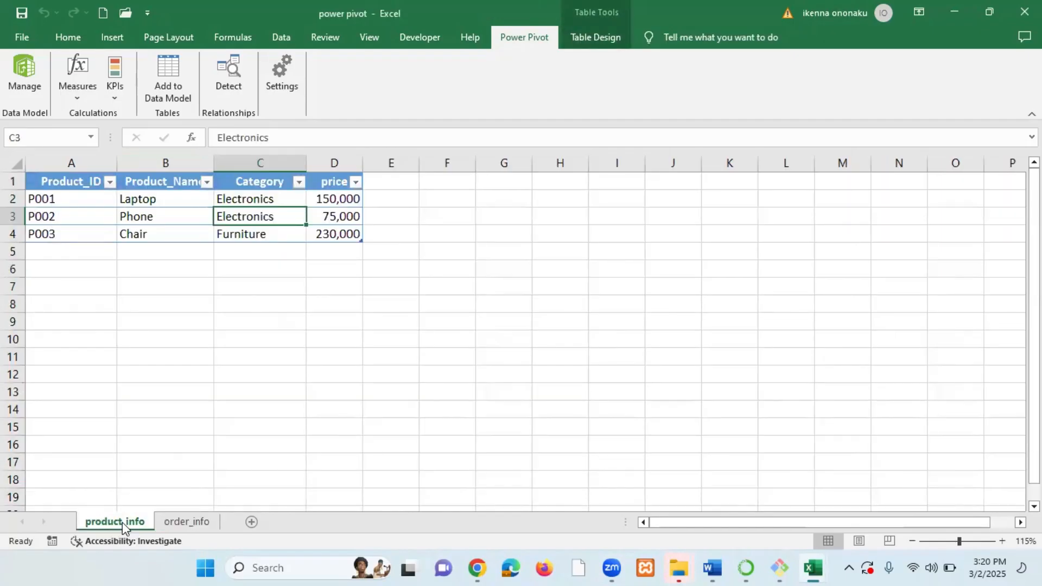
click(71, 181)
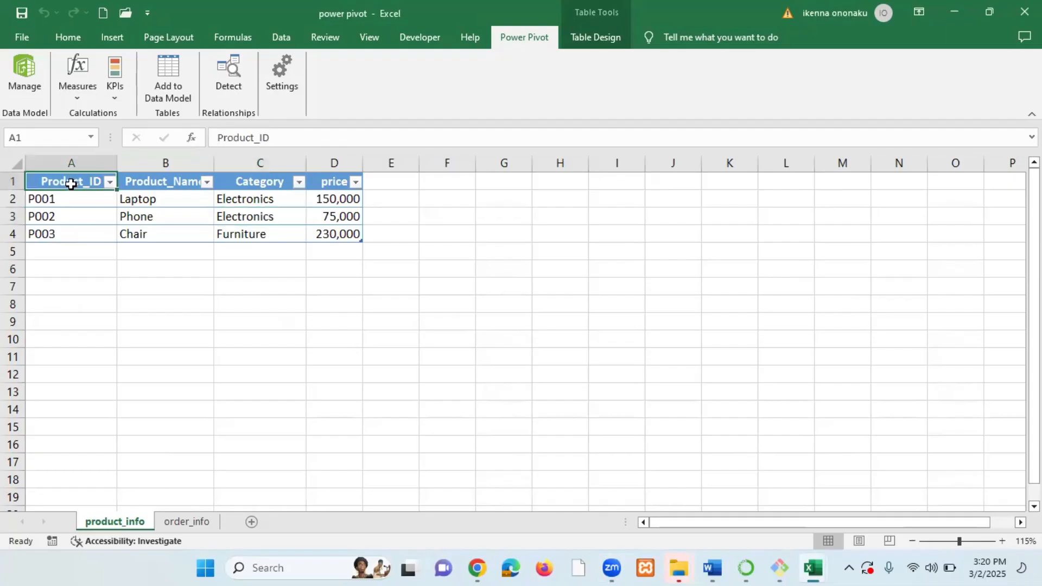
click(70, 199)
click(66, 216)
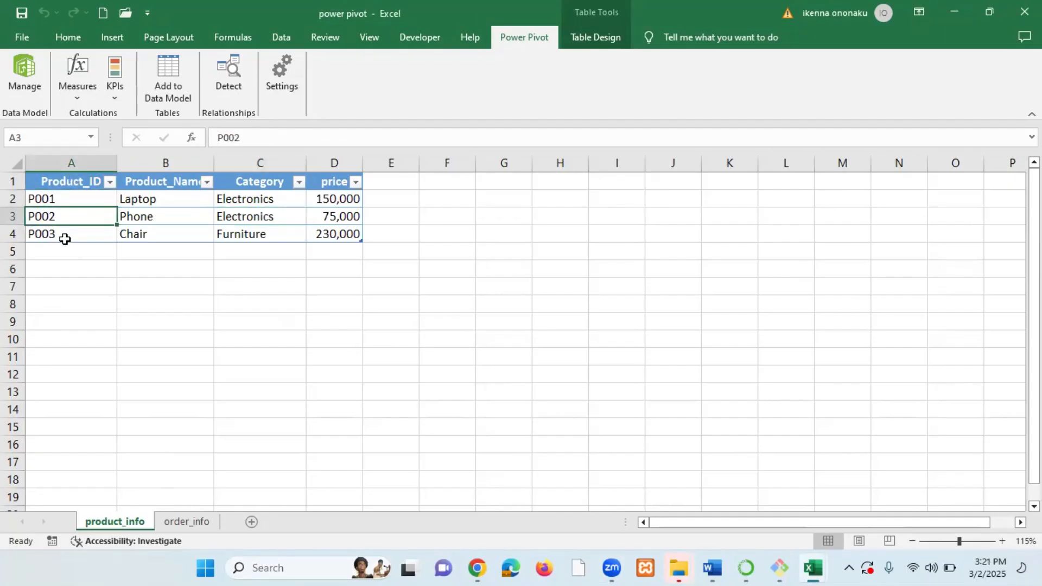
click(83, 183)
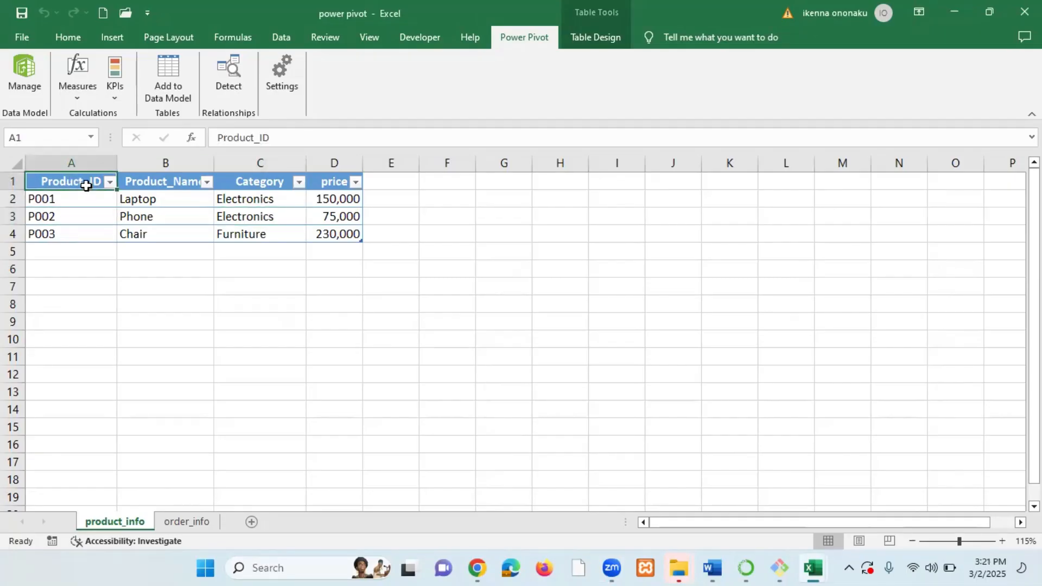
click(82, 197)
click(77, 216)
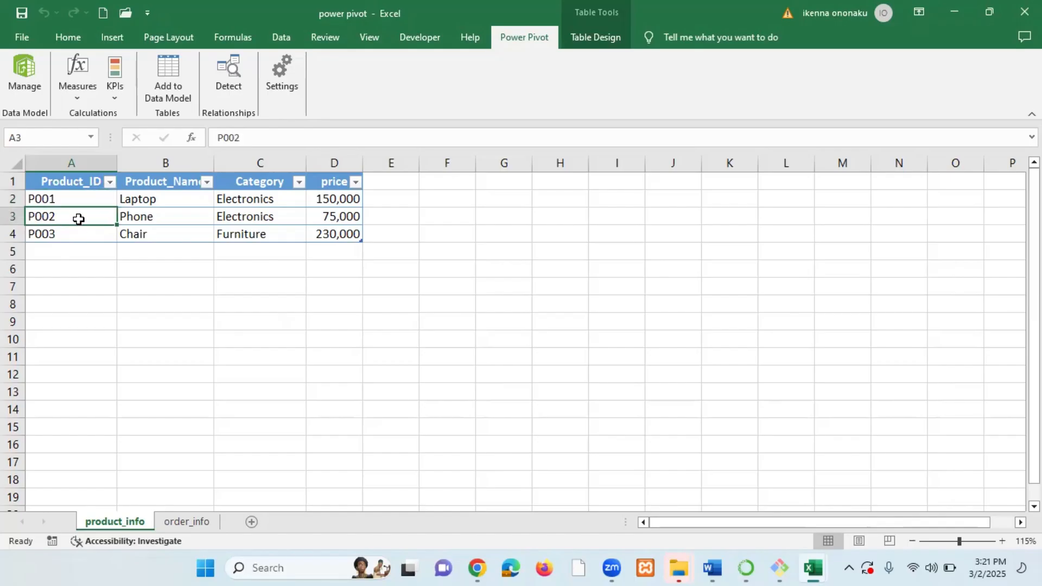
key(ctrl+a)
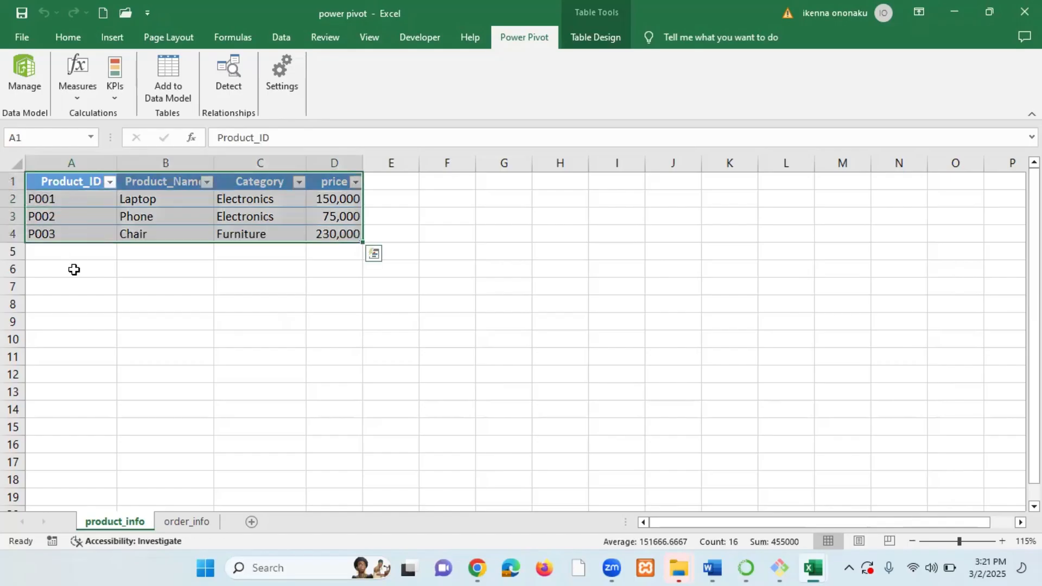
click(75, 269)
click(76, 239)
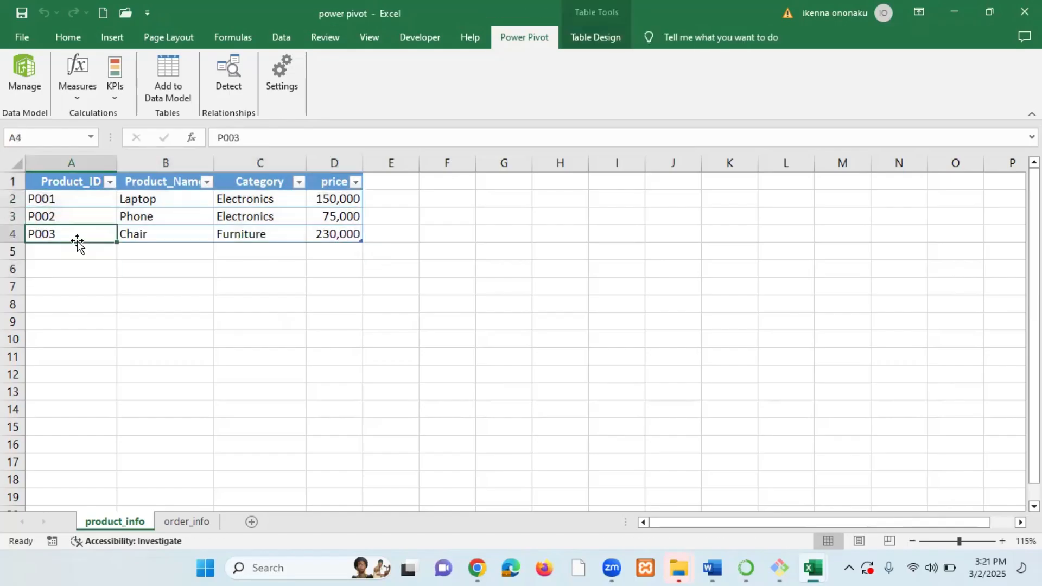
click(81, 199)
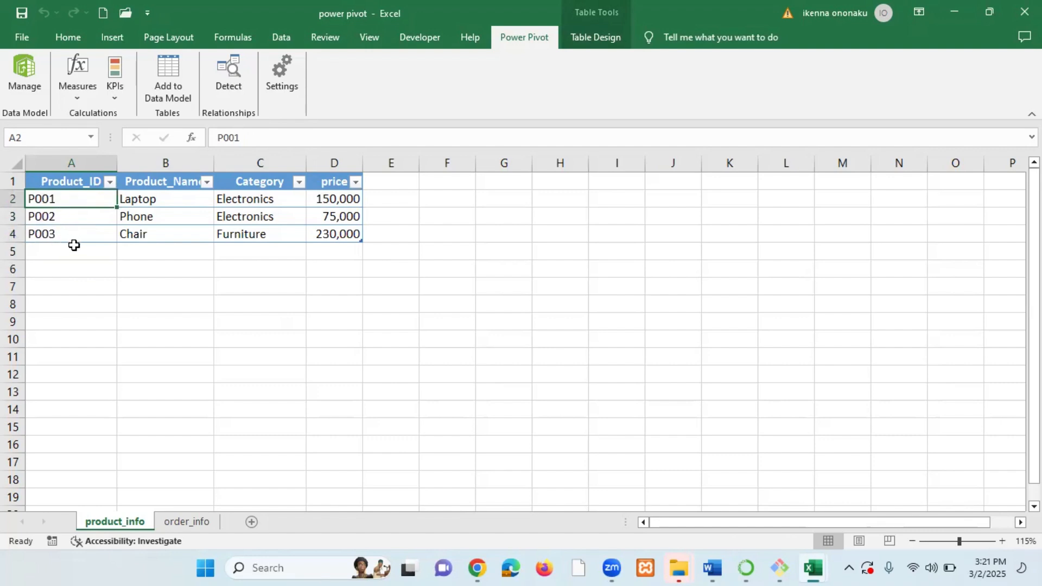
Review the Product_ID values in the order_info sheet against those in product_info once more.
click(186, 522)
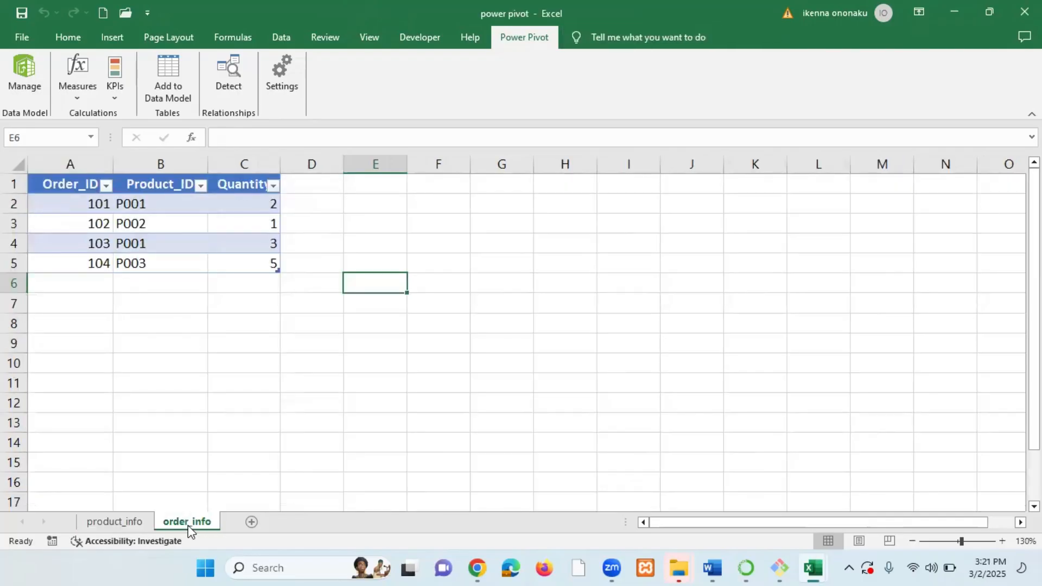
click(163, 186)
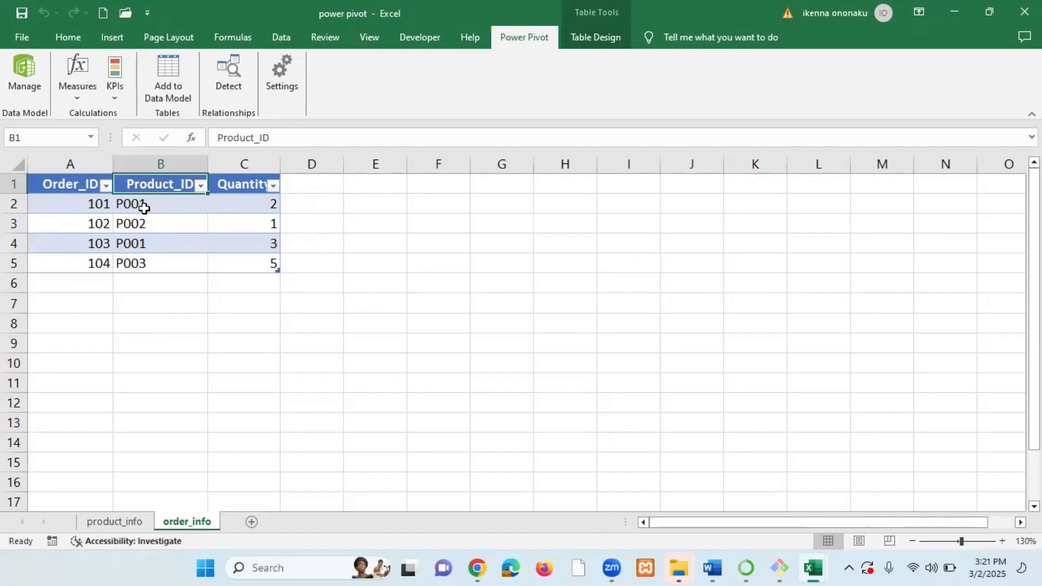
click(142, 208)
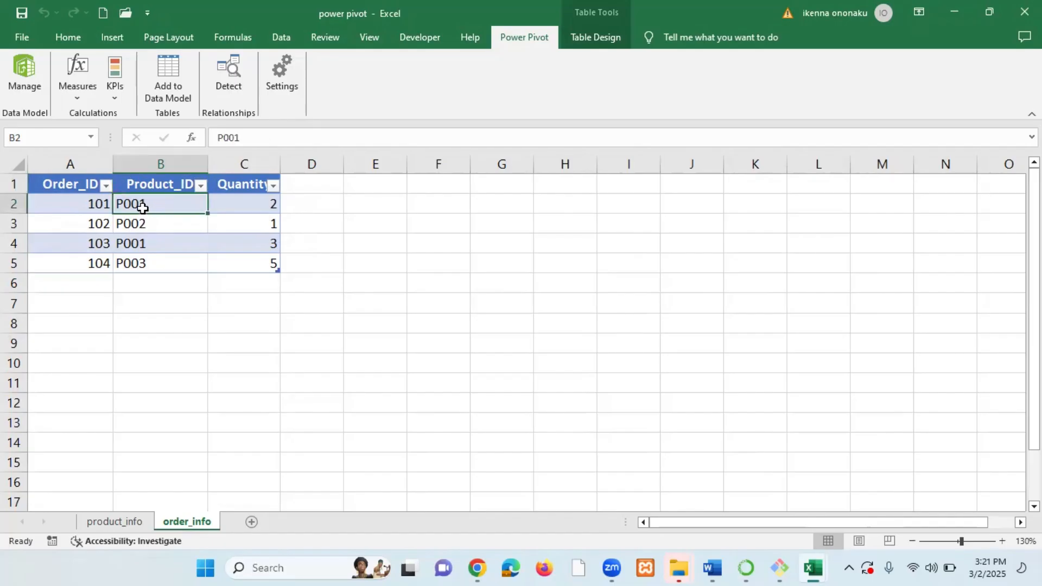
click(151, 243)
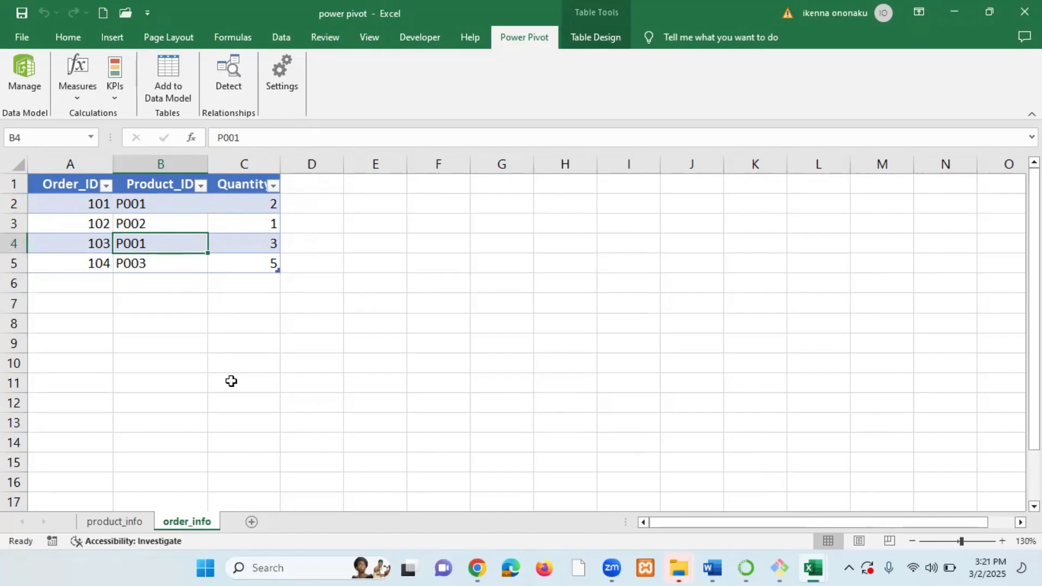
click(163, 363)
click(117, 521)
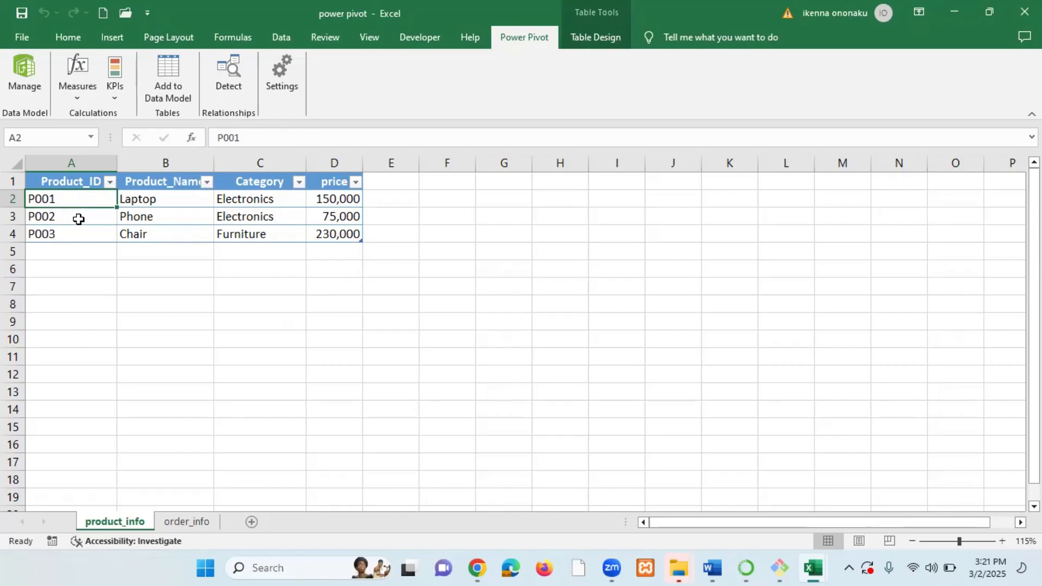
click(70, 239)
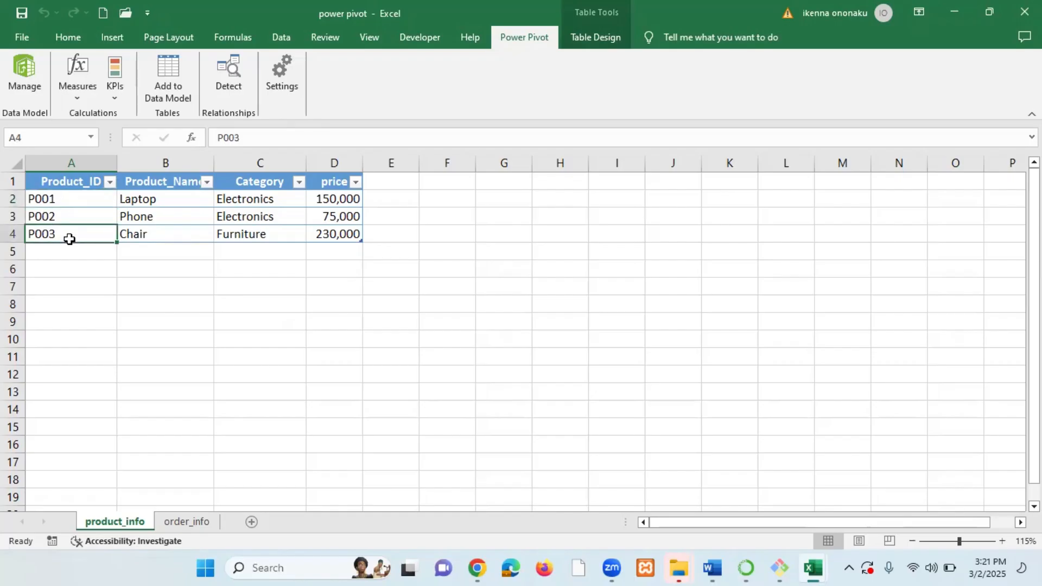
click(188, 522)
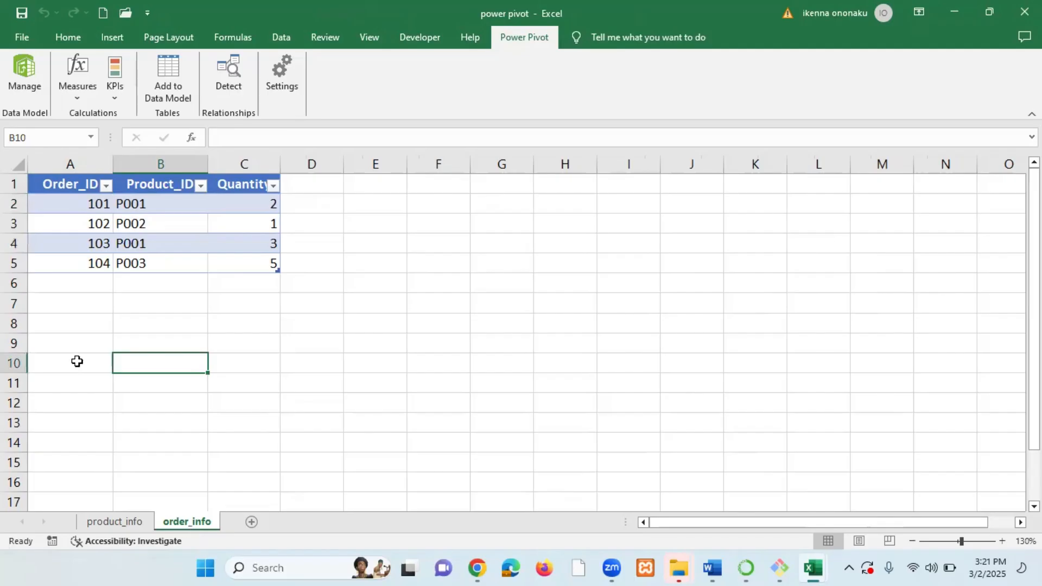
Extend the order_info table down to row 14 and enter Order_ID 105 in the first new row.
click(80, 286)
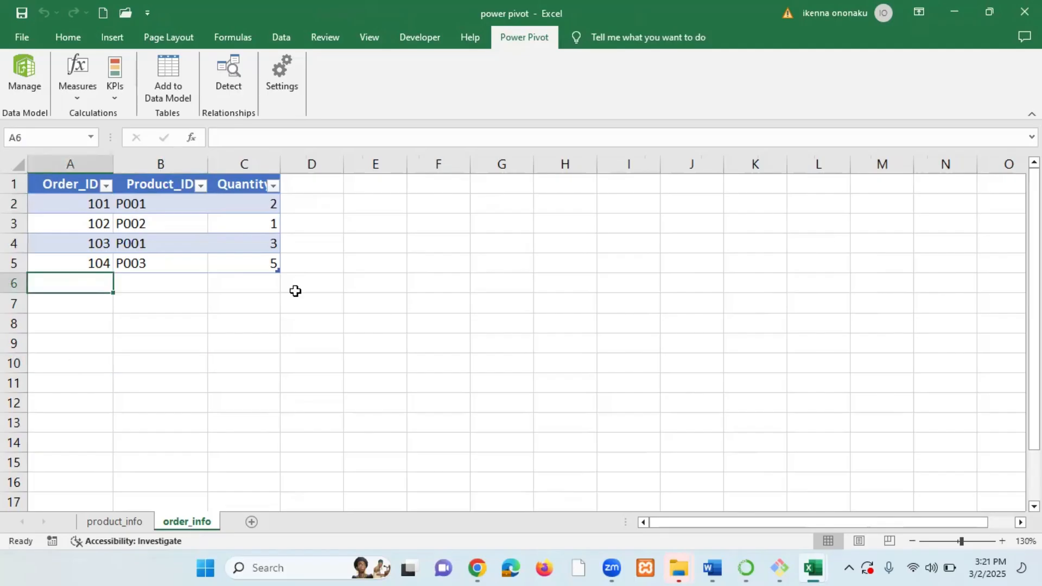
drag(278, 271, 280, 451)
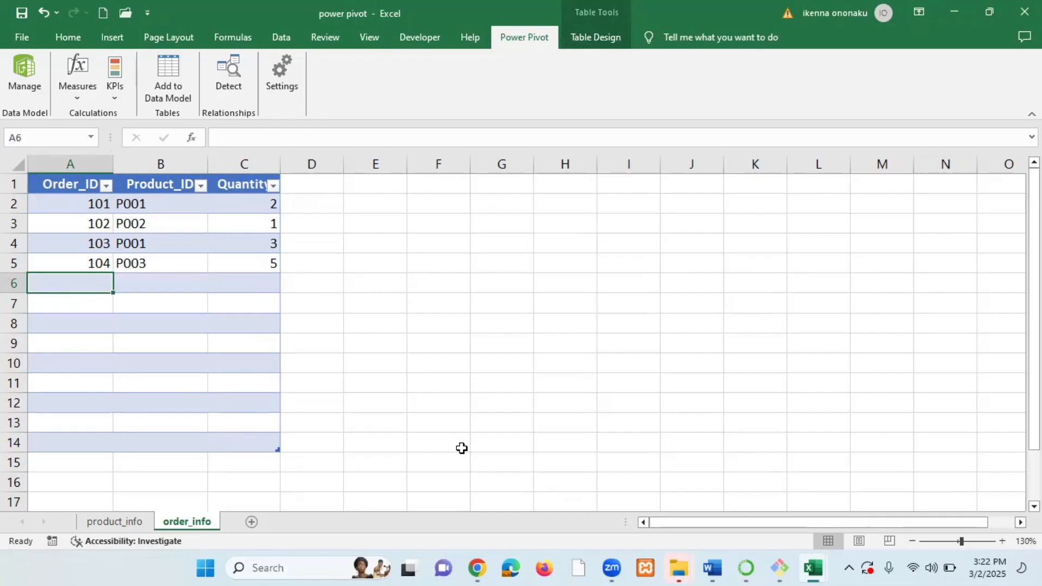
text(105)
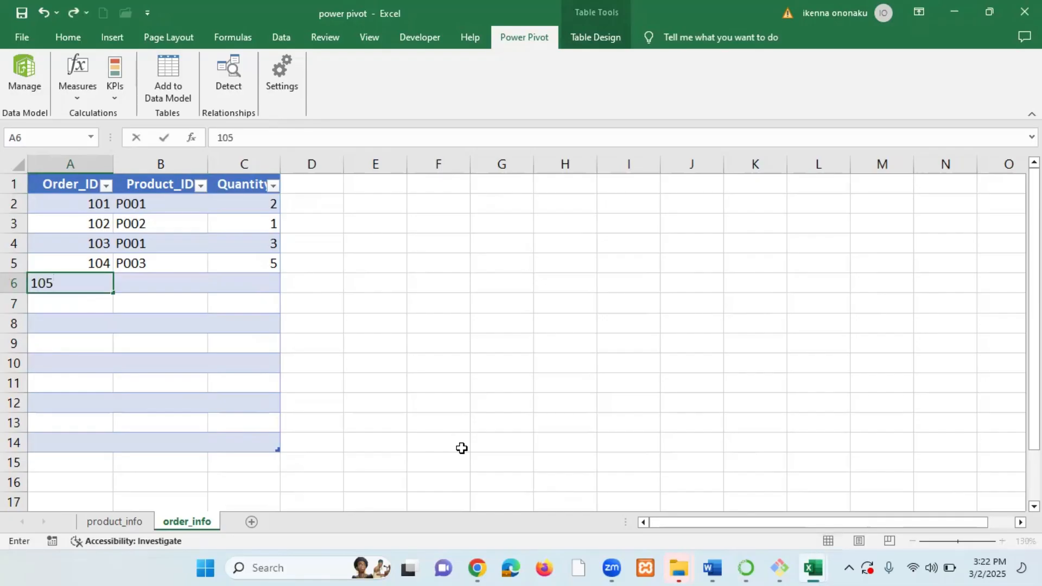
key(Return)
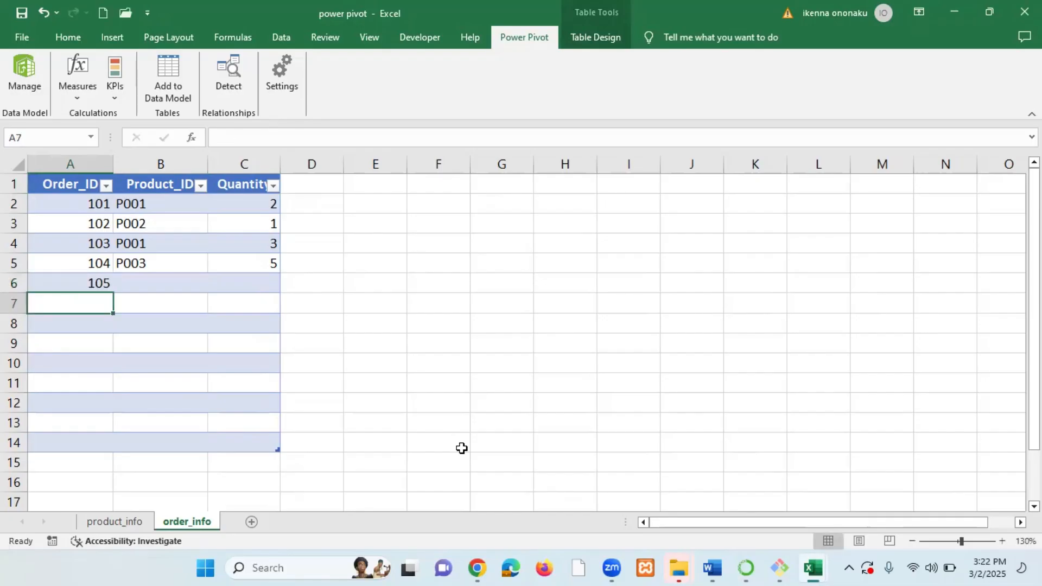
Check the product IDs in product_info and enter P003 as the Product_ID for order 105.
click(154, 283)
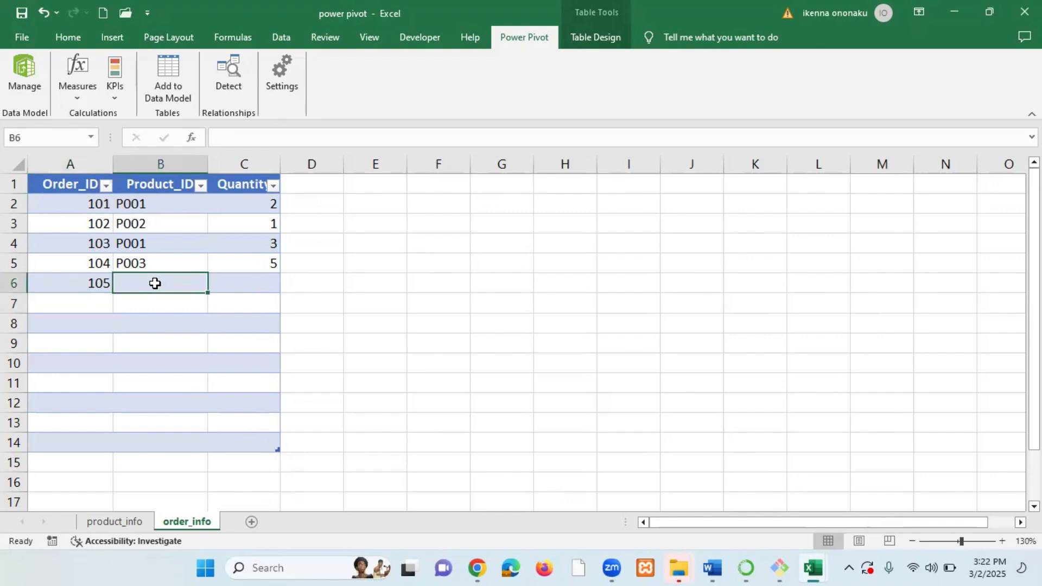
click(115, 521)
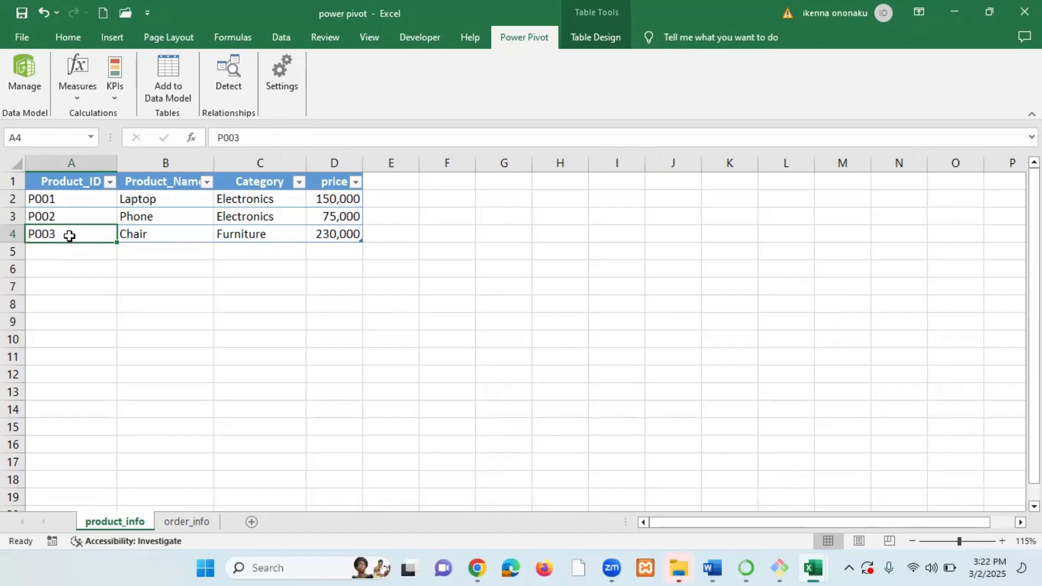
click(185, 522)
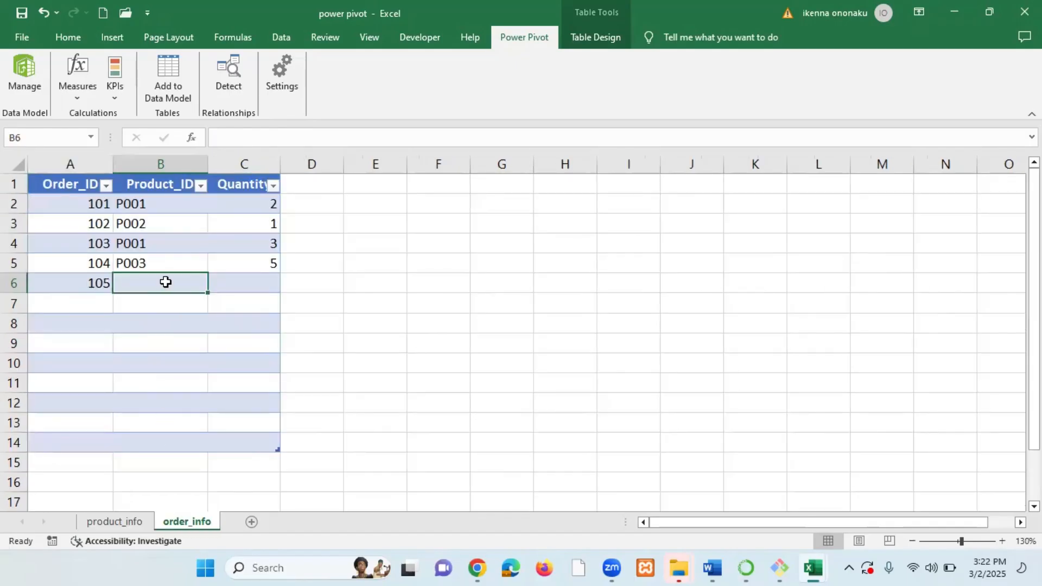
text(p)
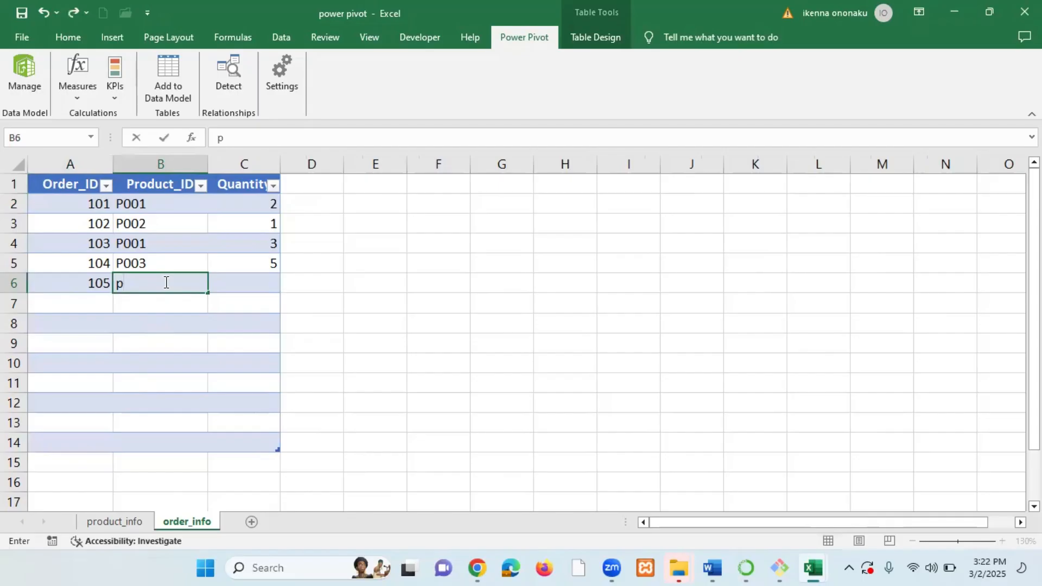
key(BackSpace)
text(P003)
key(Return)
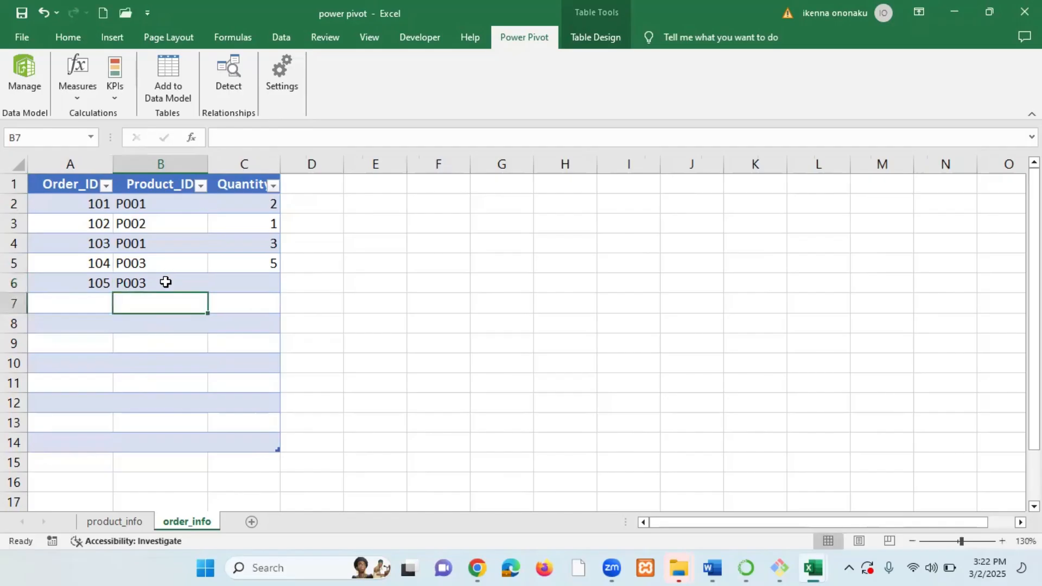
Add order 106 to the order_info table with Product_ID P003.
click(96, 303)
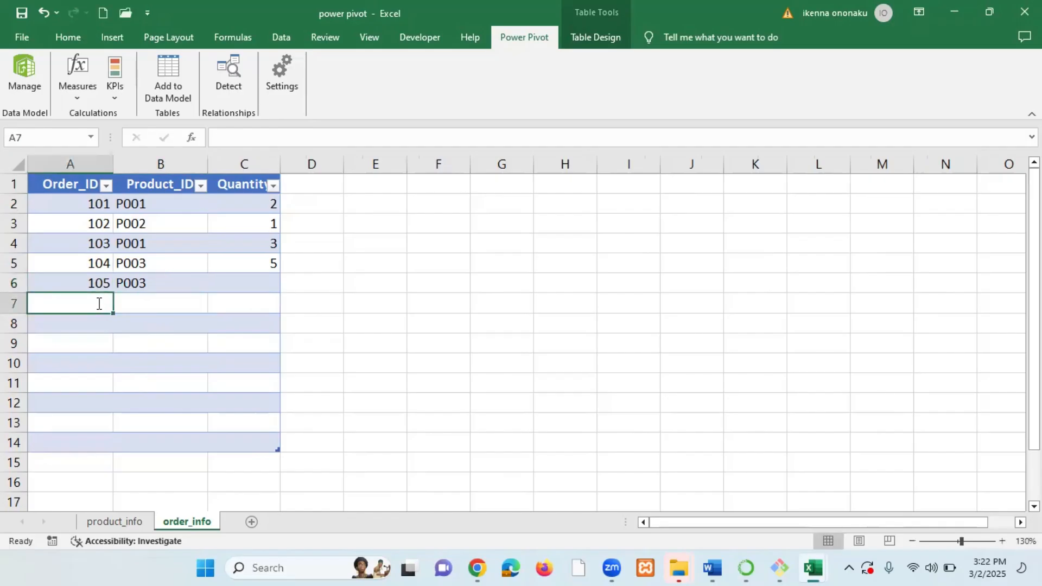
text(106)
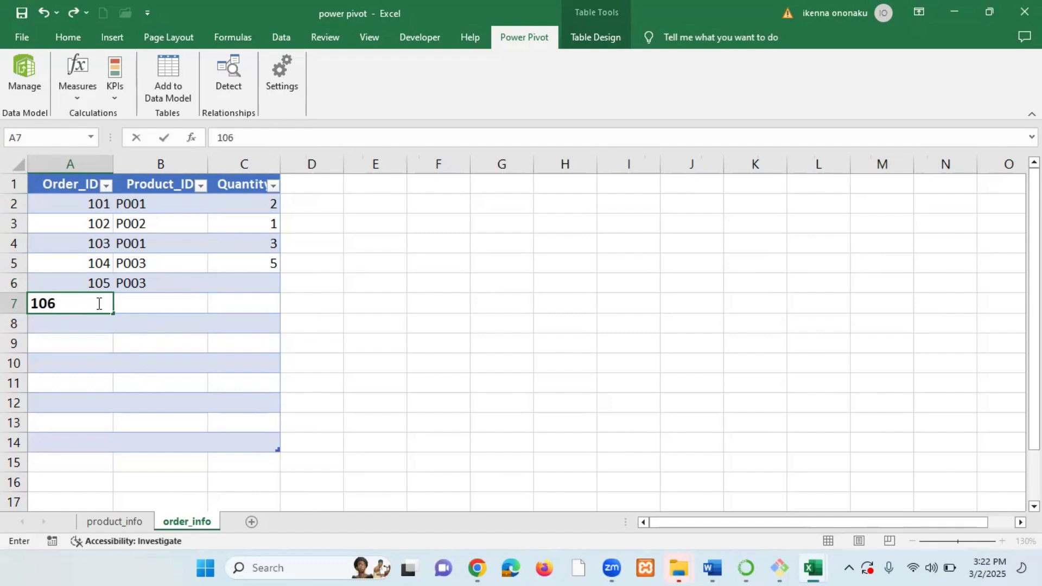
key(Return)
click(97, 303)
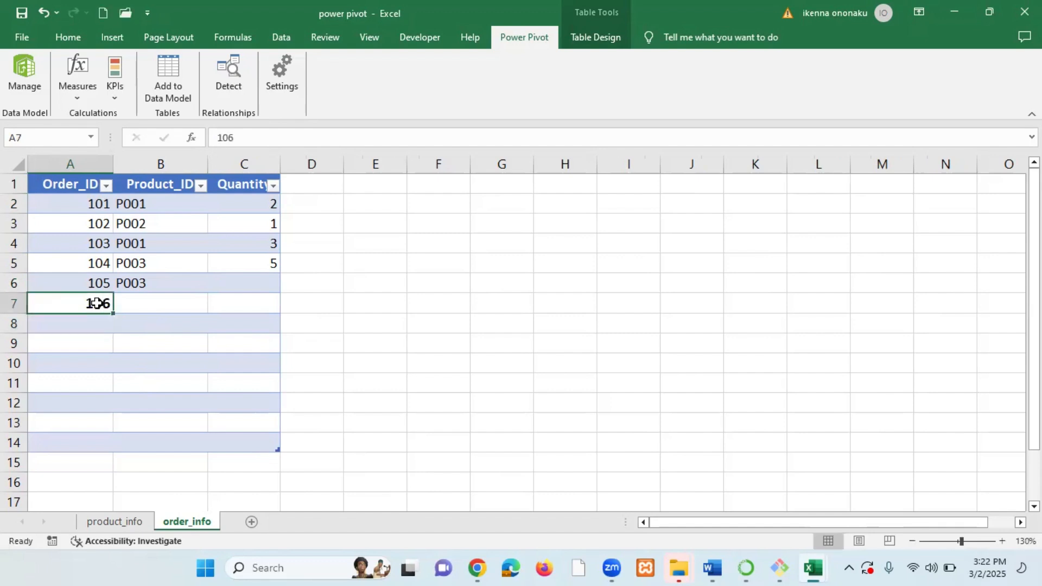
click(156, 304)
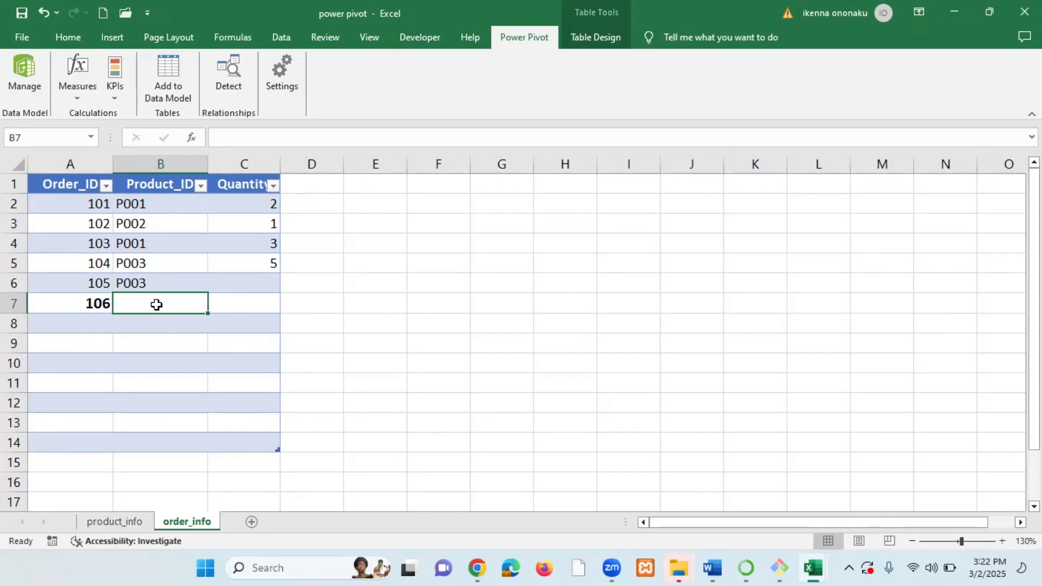
text(P00)
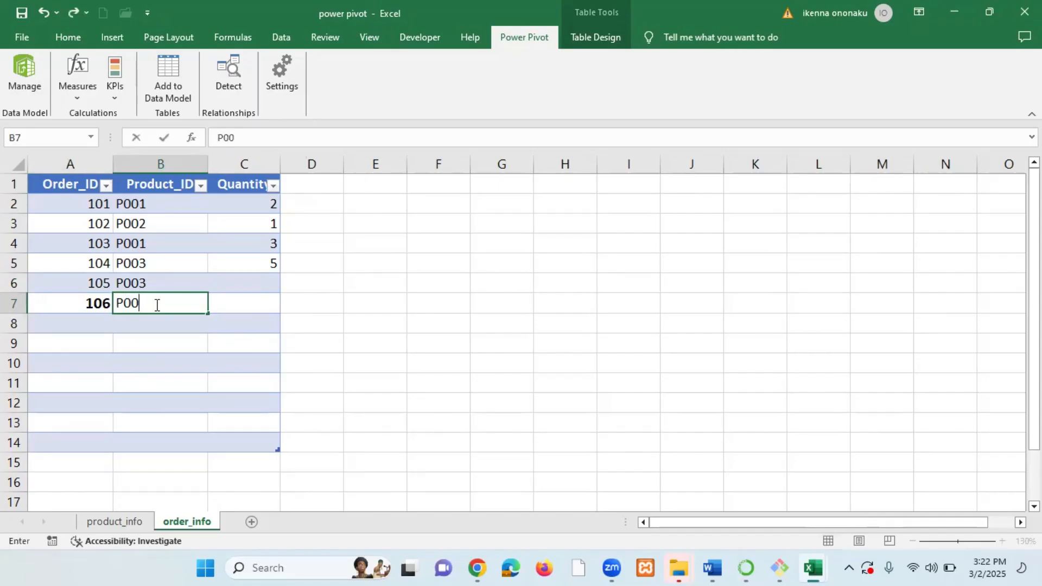
text(3)
key(Return)
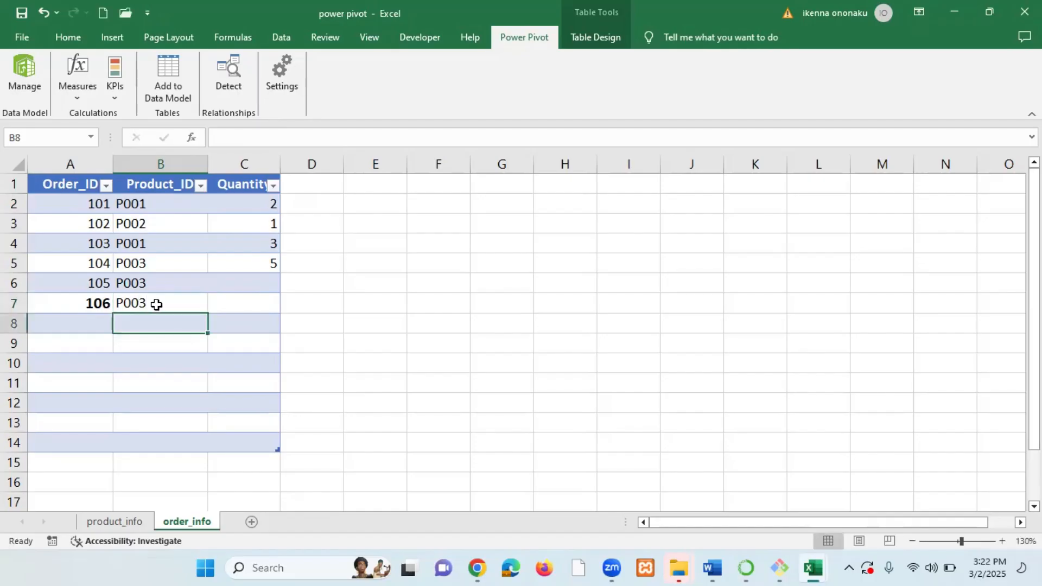
Set the Quantity to 5 for order 105 and 9 for order 106.
click(76, 323)
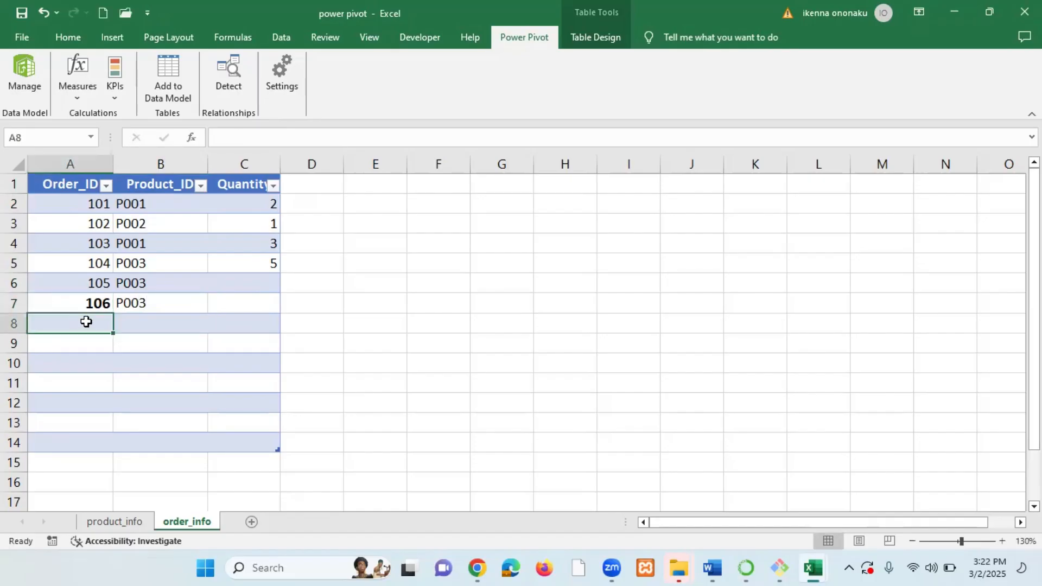
click(270, 285)
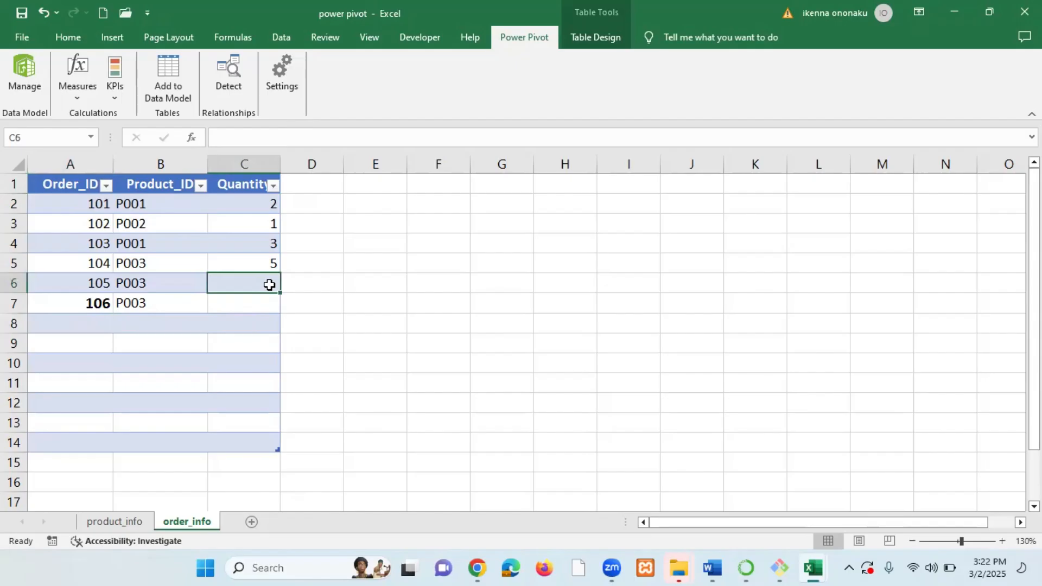
text(5)
key(Return)
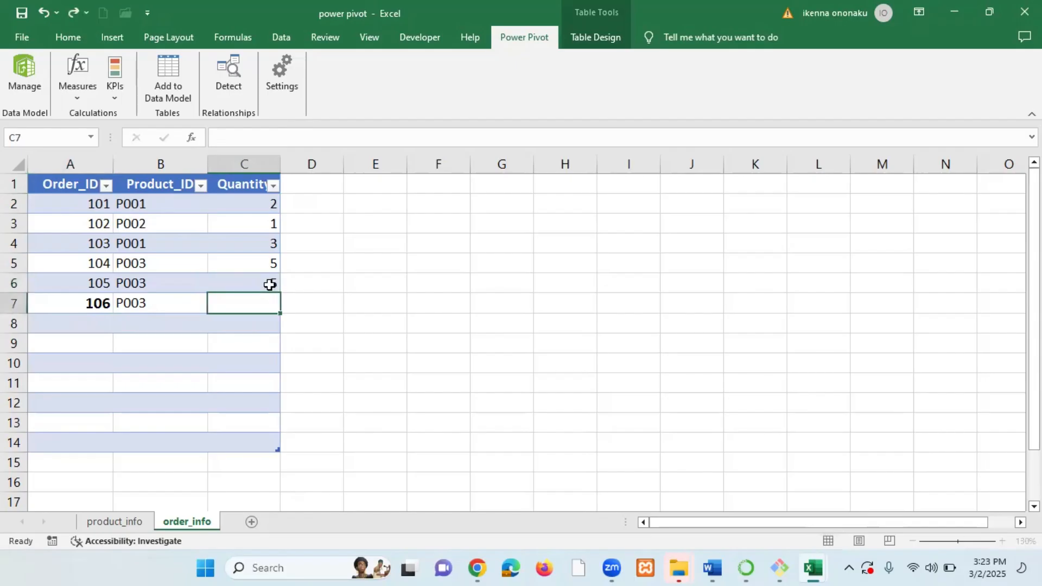
text(9)
click(93, 322)
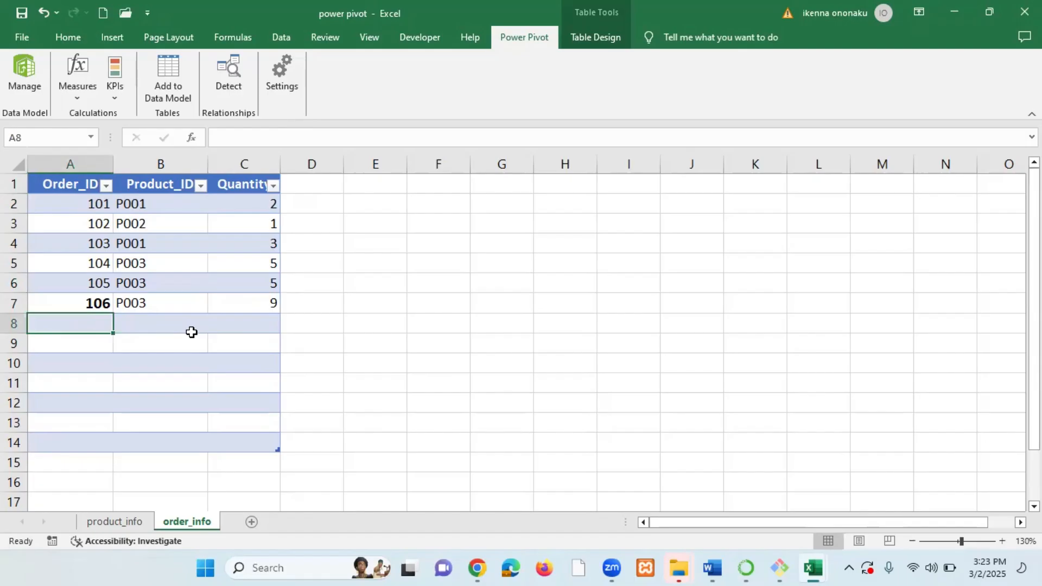
Add order 107 with Product_ID P001 and Quantity 7 to the order_info table.
text(107)
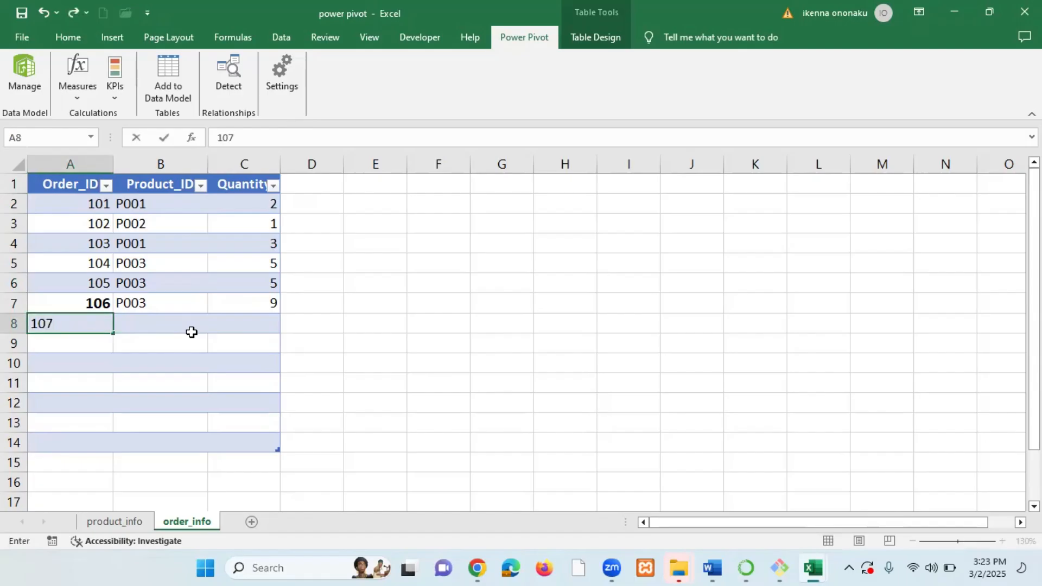
key(Return)
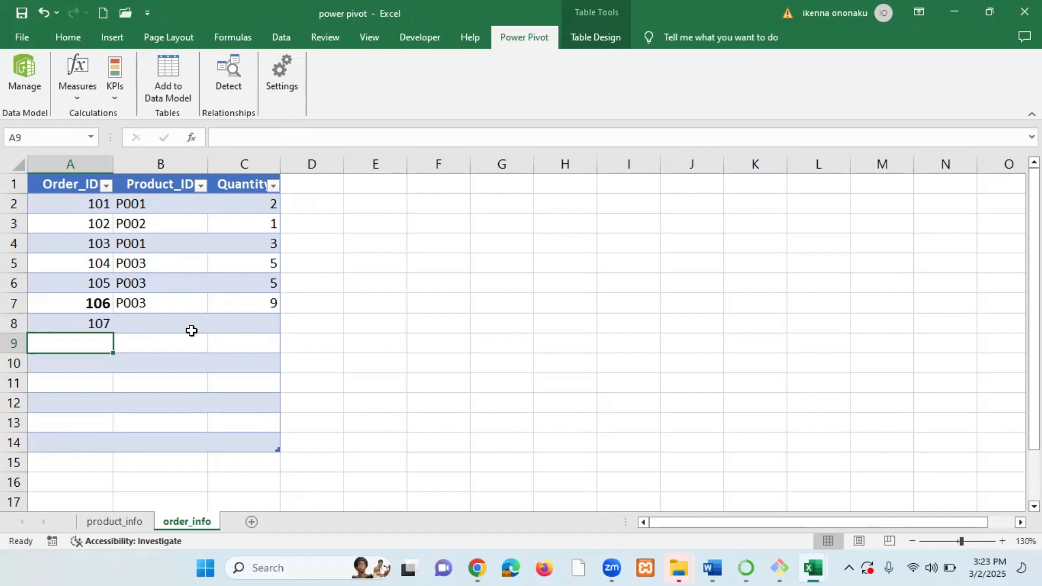
click(143, 321)
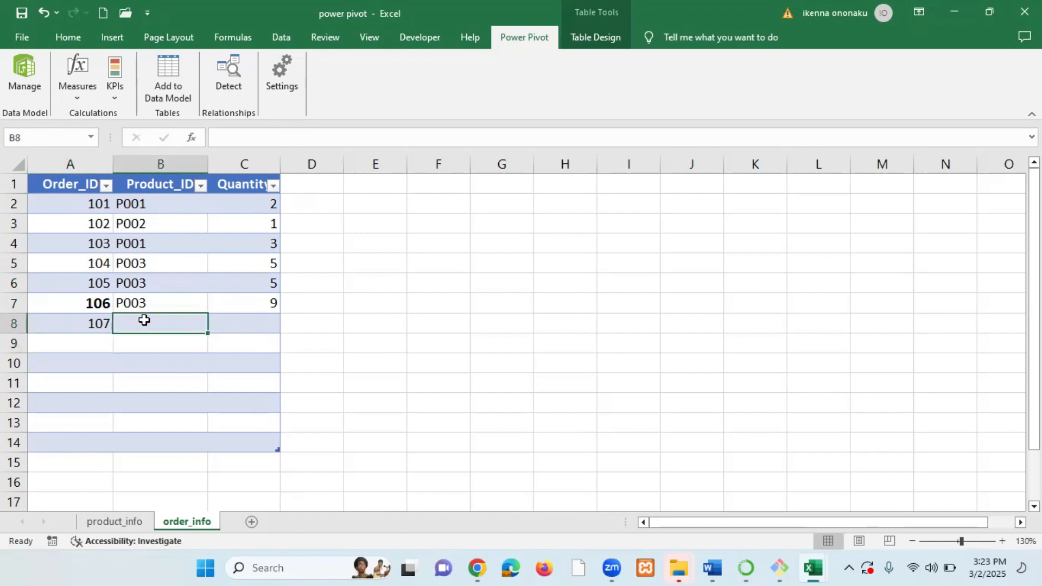
click(138, 524)
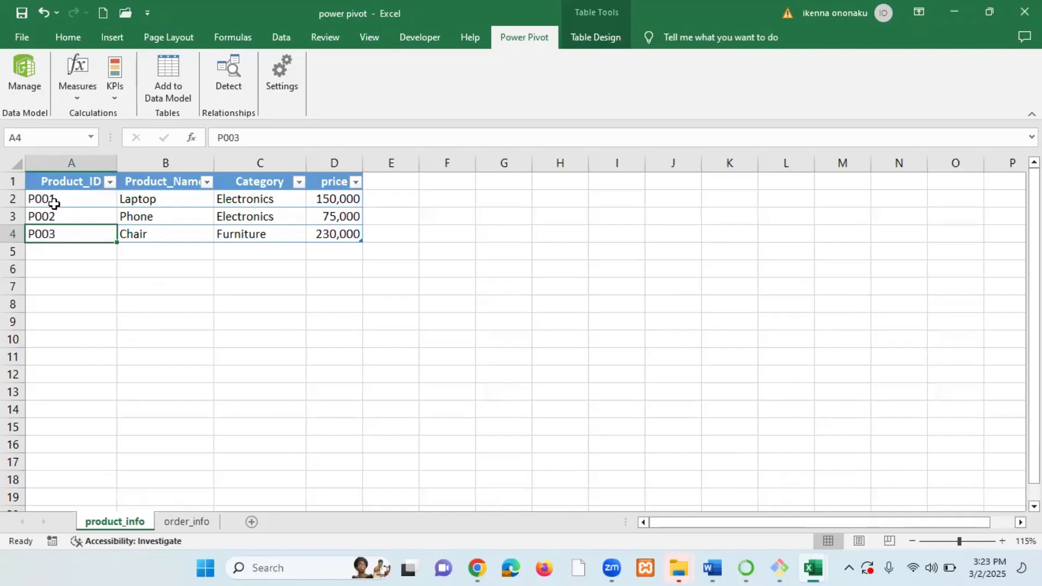
click(183, 523)
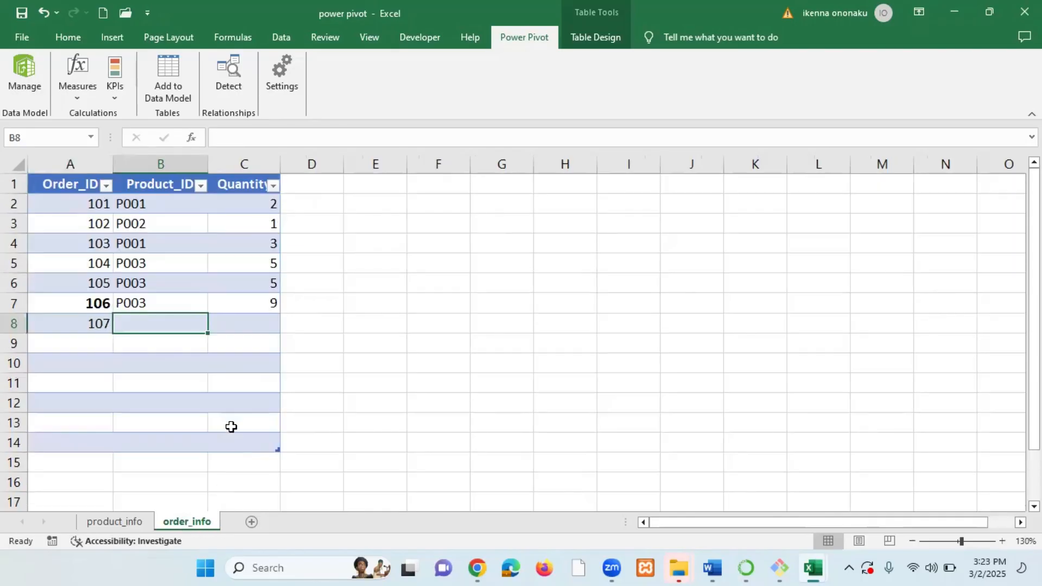
text(P001)
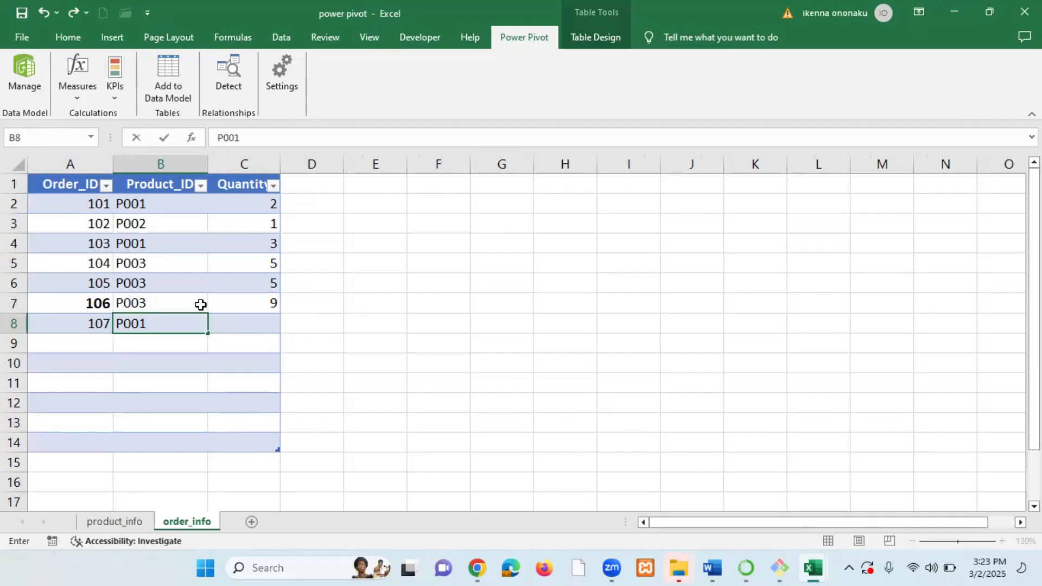
key(Return)
click(254, 319)
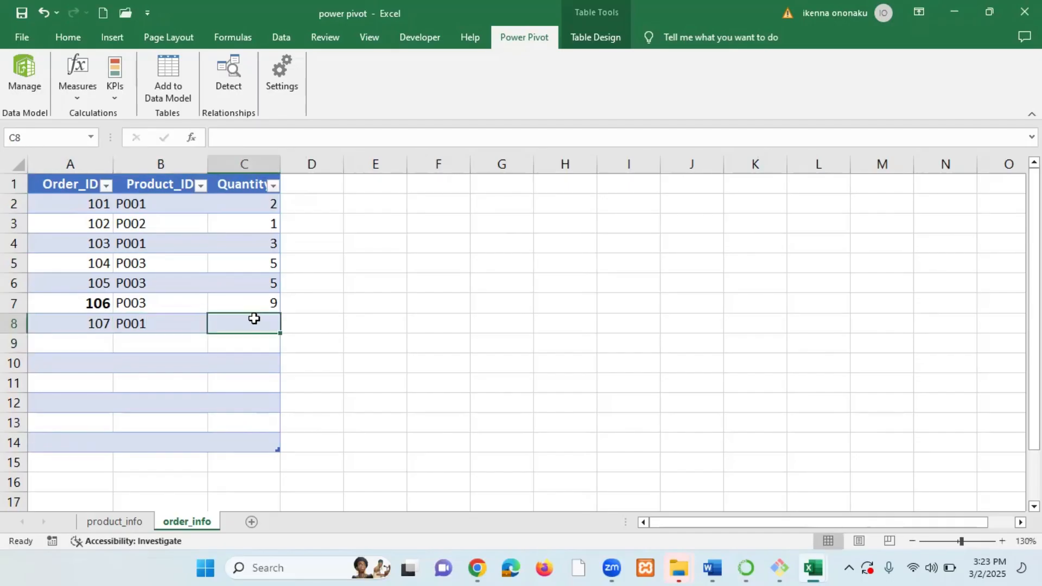
text(7)
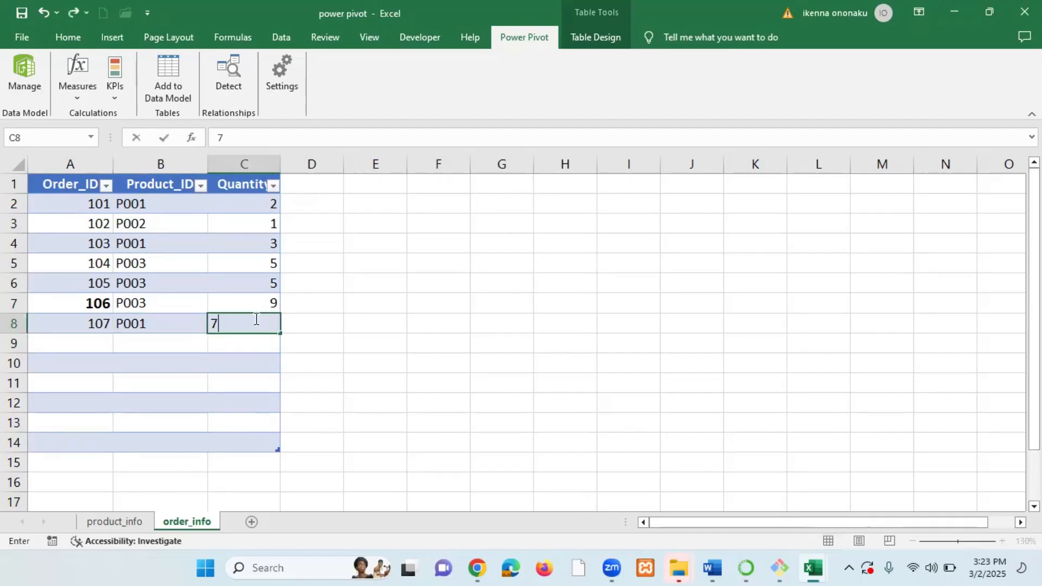
key(Return)
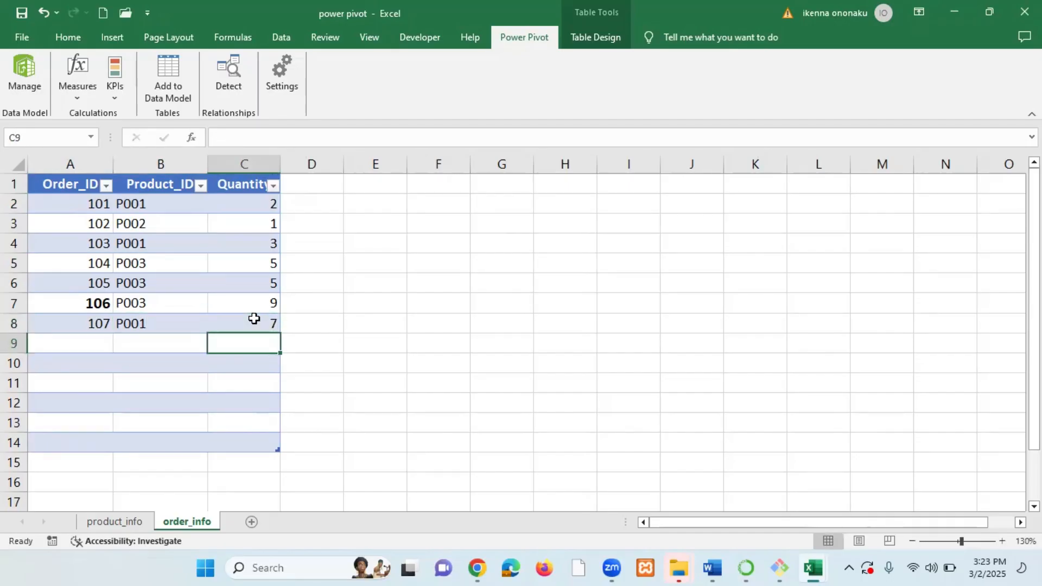
Compare the Product_ID columns of order_info and product_info by switching between the two sheets.
click(129, 518)
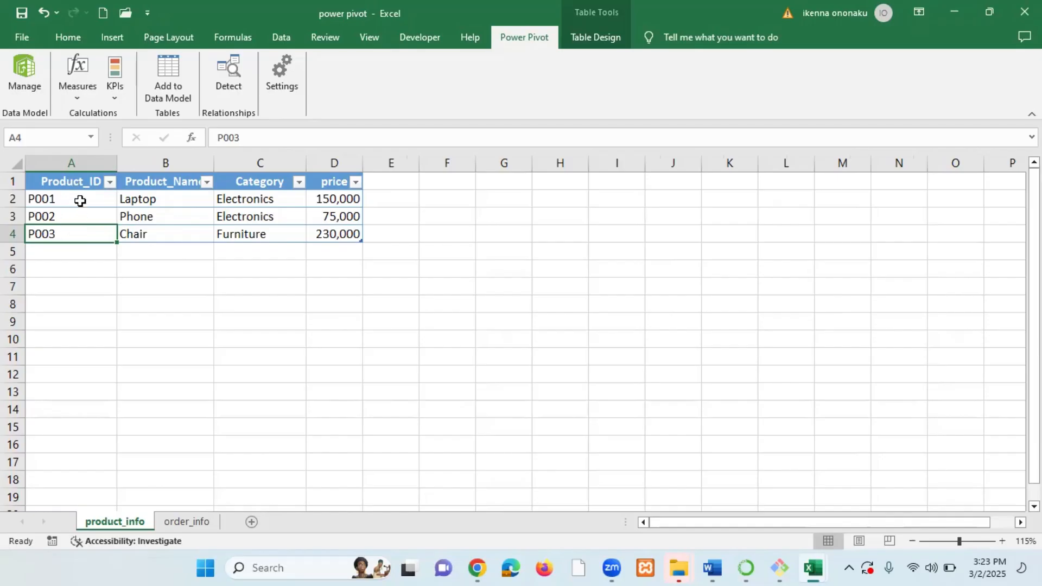
click(186, 521)
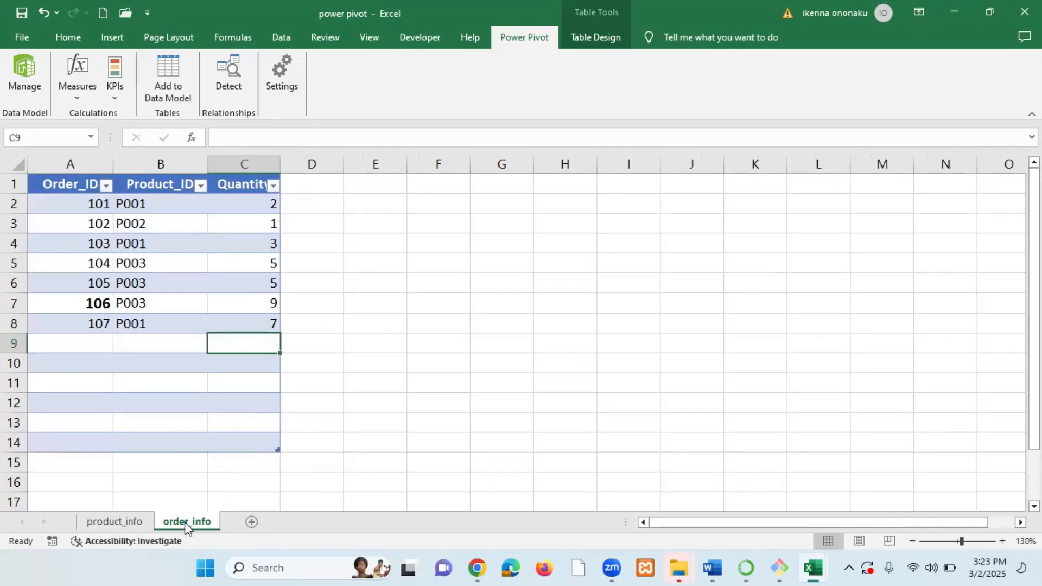
click(174, 182)
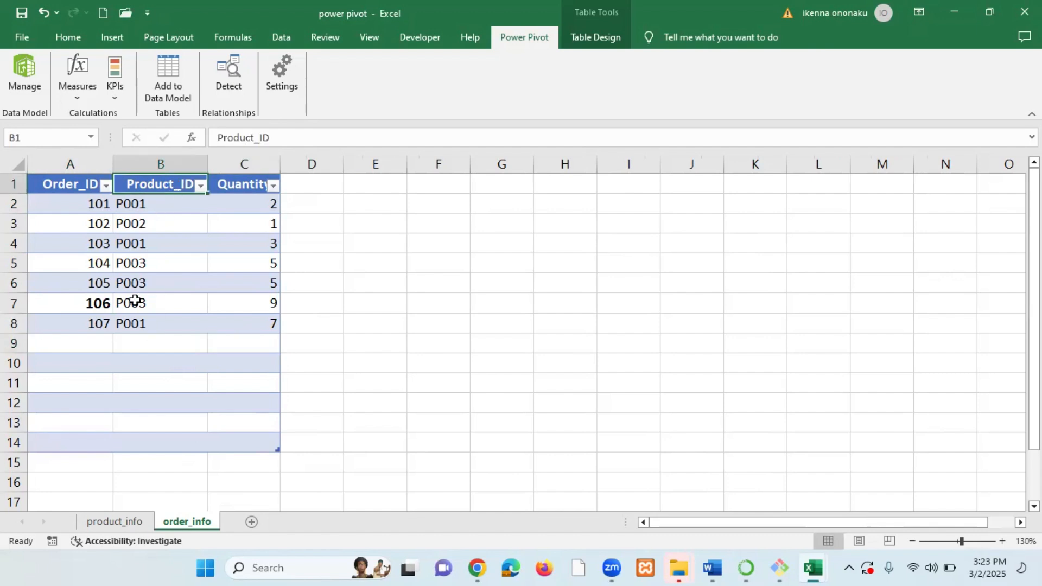
click(119, 524)
drag(79, 200, 80, 236)
click(179, 521)
click(134, 522)
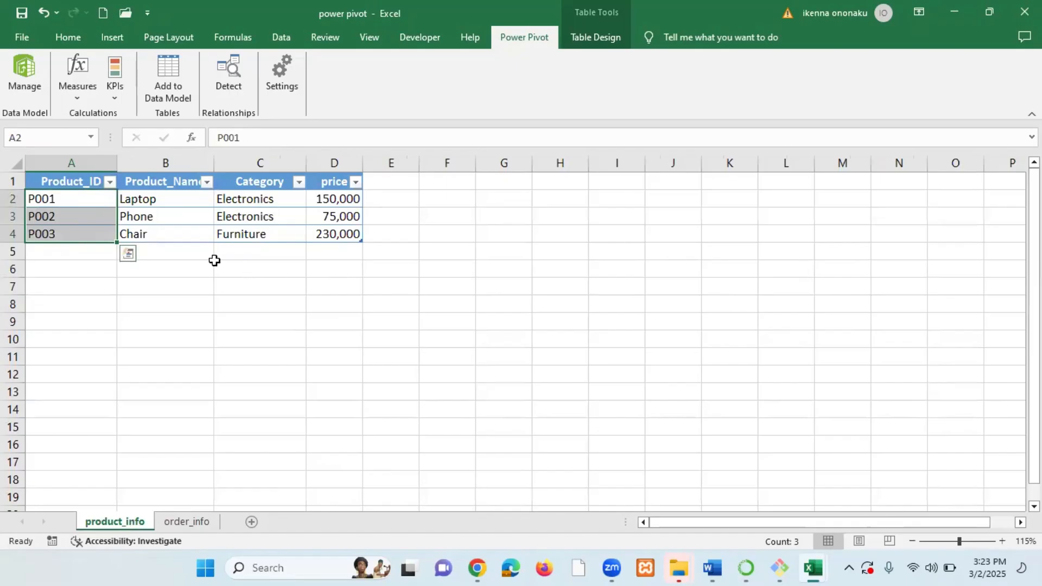
click(181, 225)
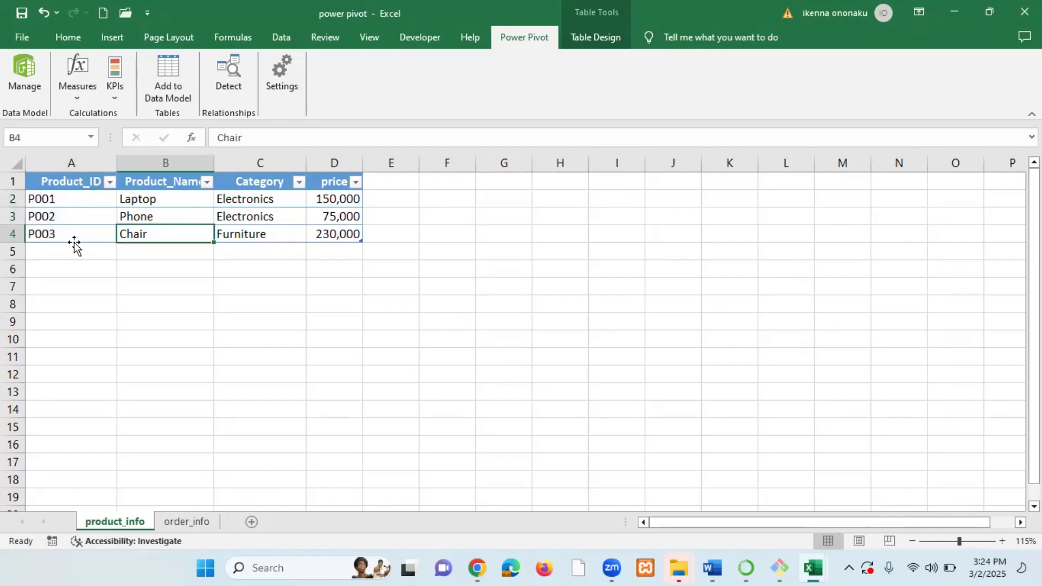
click(194, 526)
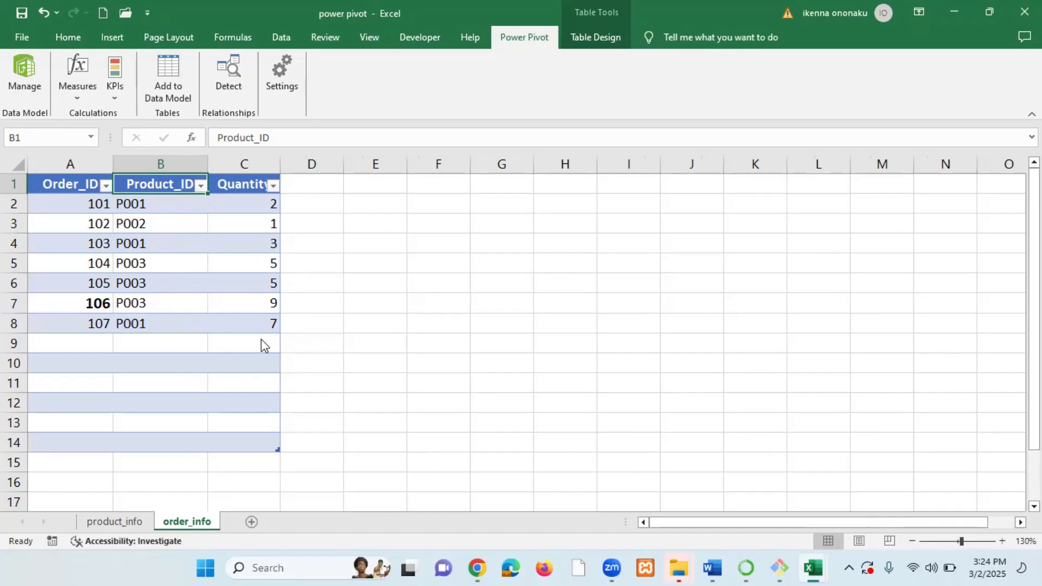
click(215, 284)
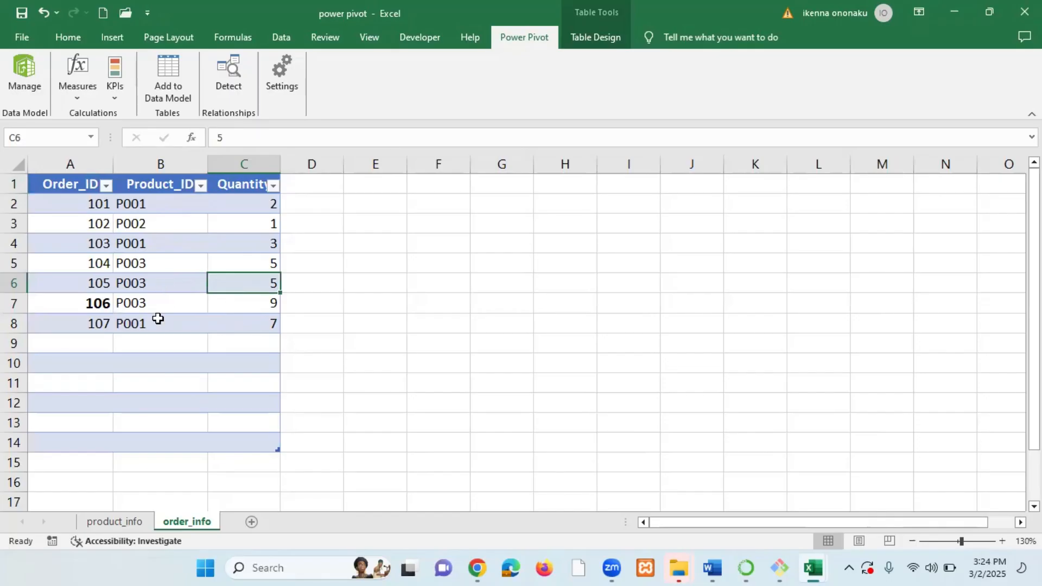
Add a new product row to the product_info table with Product_Name Mouse and Category Electronics.
click(139, 525)
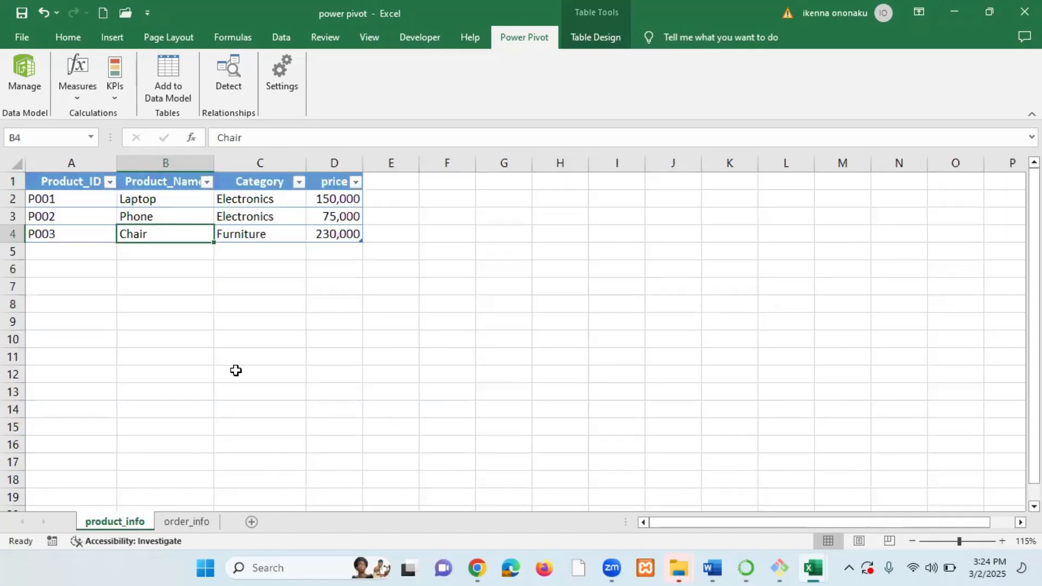
click(65, 254)
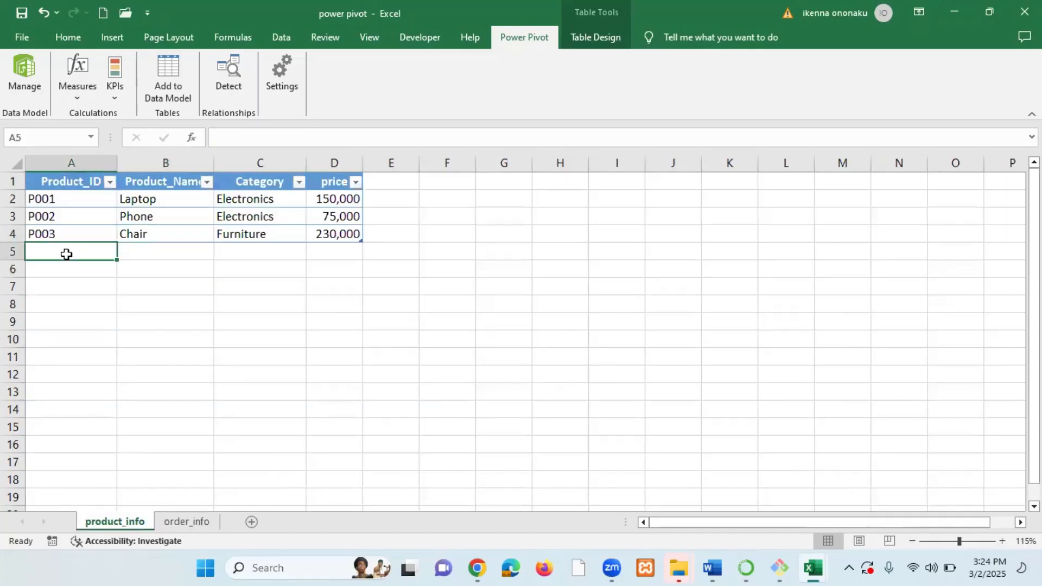
click(183, 253)
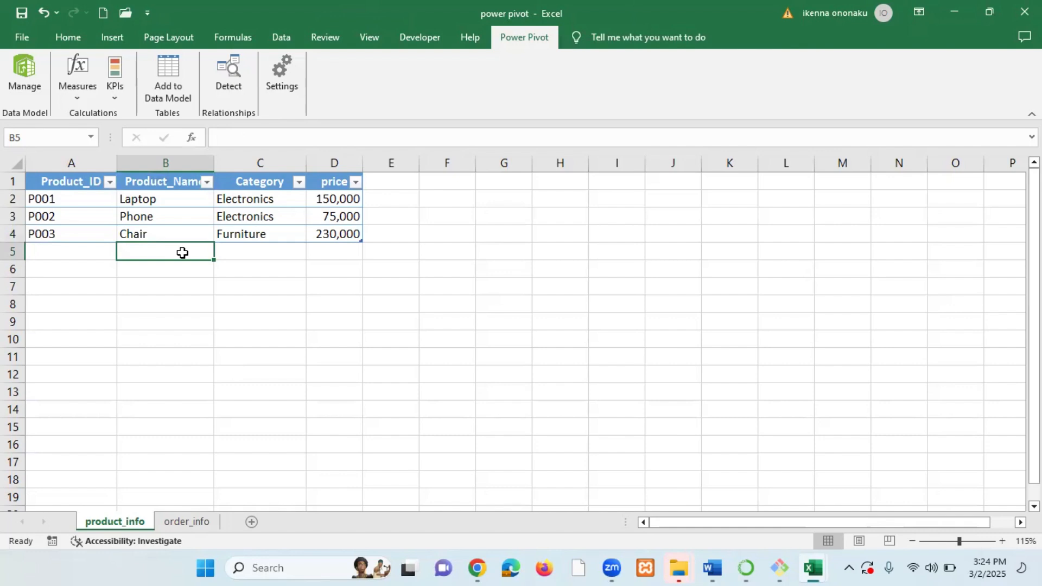
text(MOUSE)
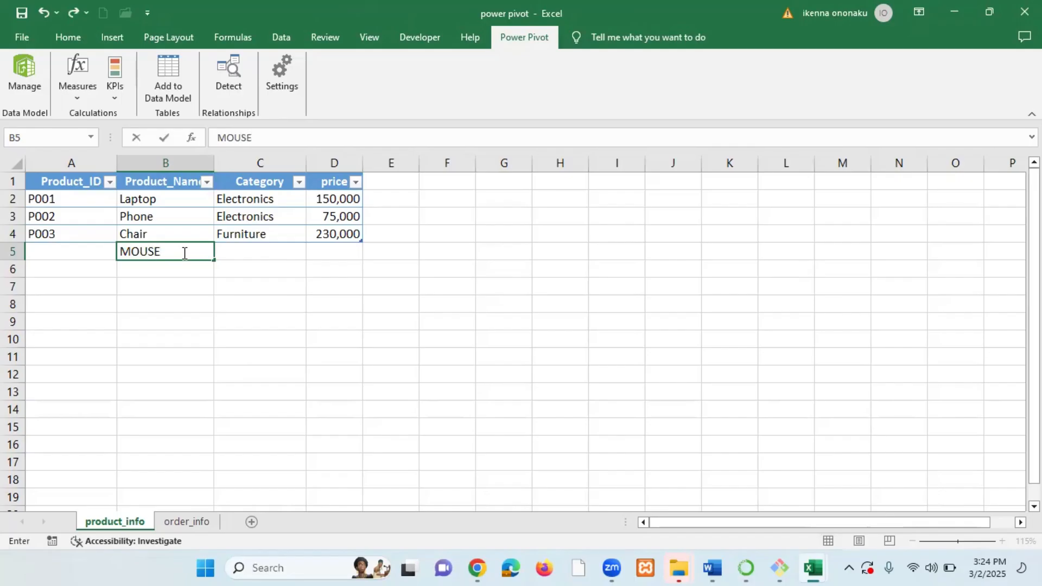
key(BackSpace)
key(BackSpace)
key(BackSpace)
key(BackSpace)
key(BackSpace)
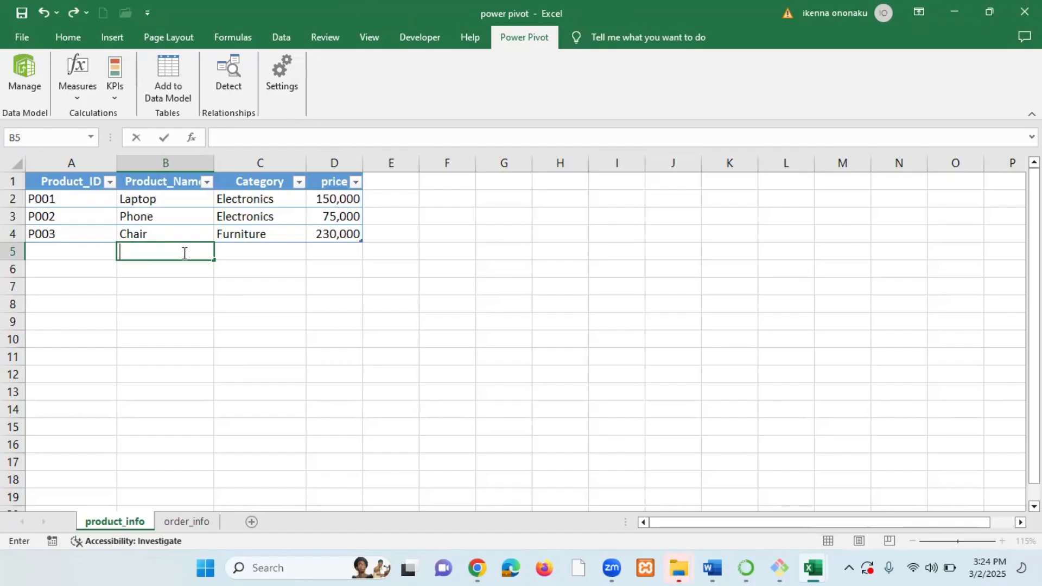
text(Mouse)
key(Tab)
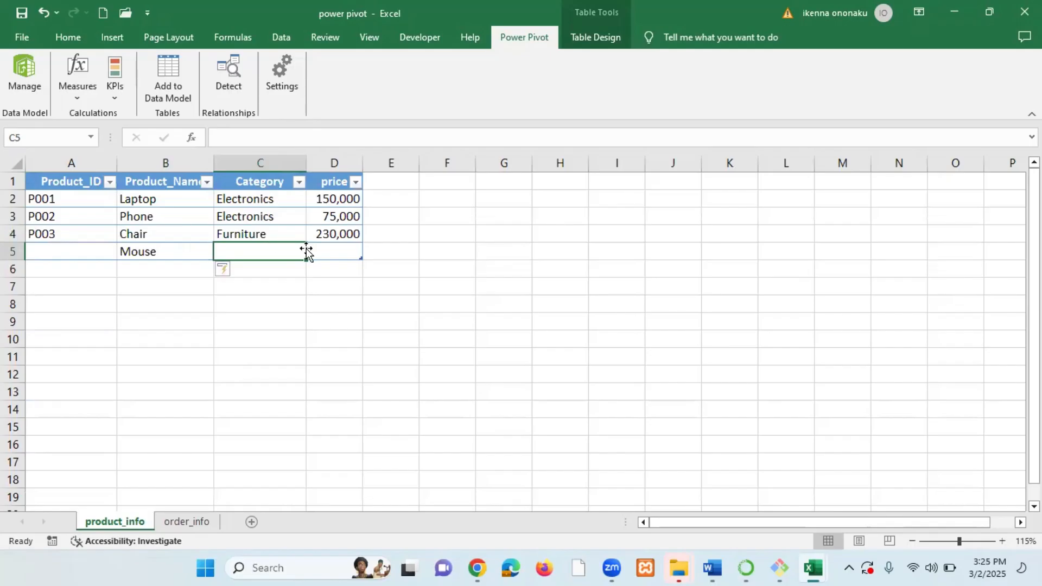
text(Ele)
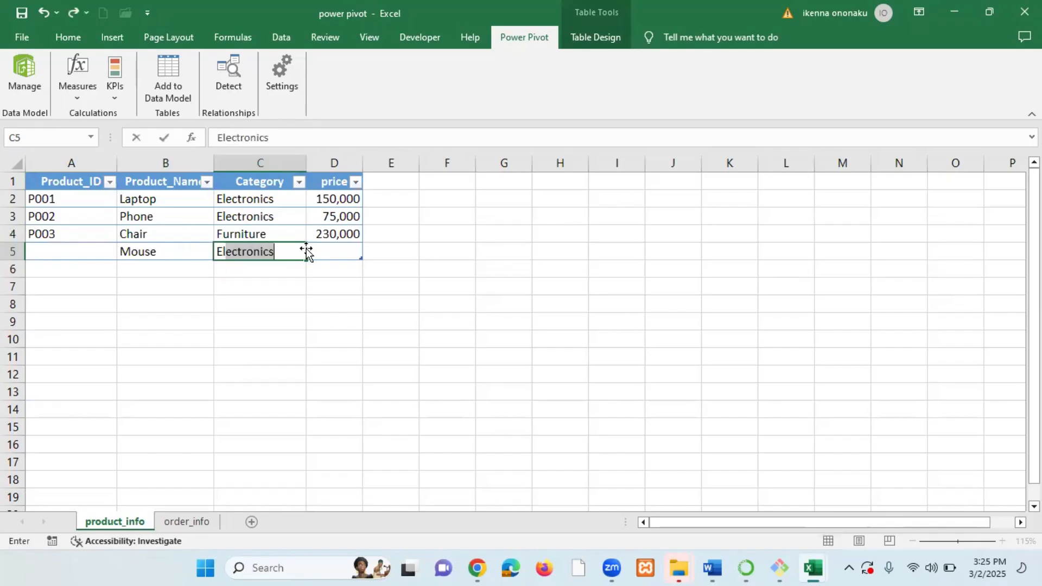
text(ctronic)
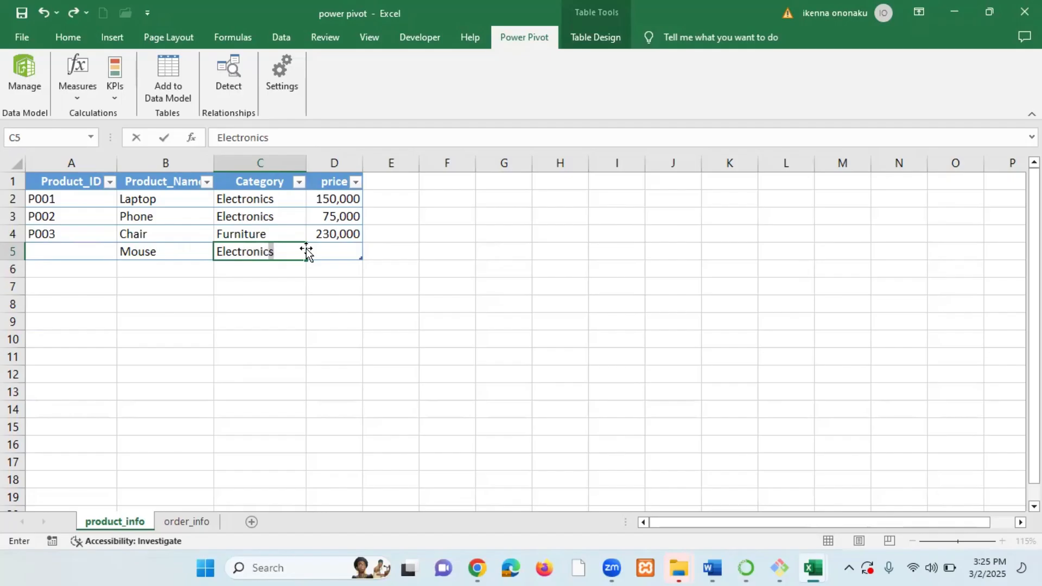
key(Return)
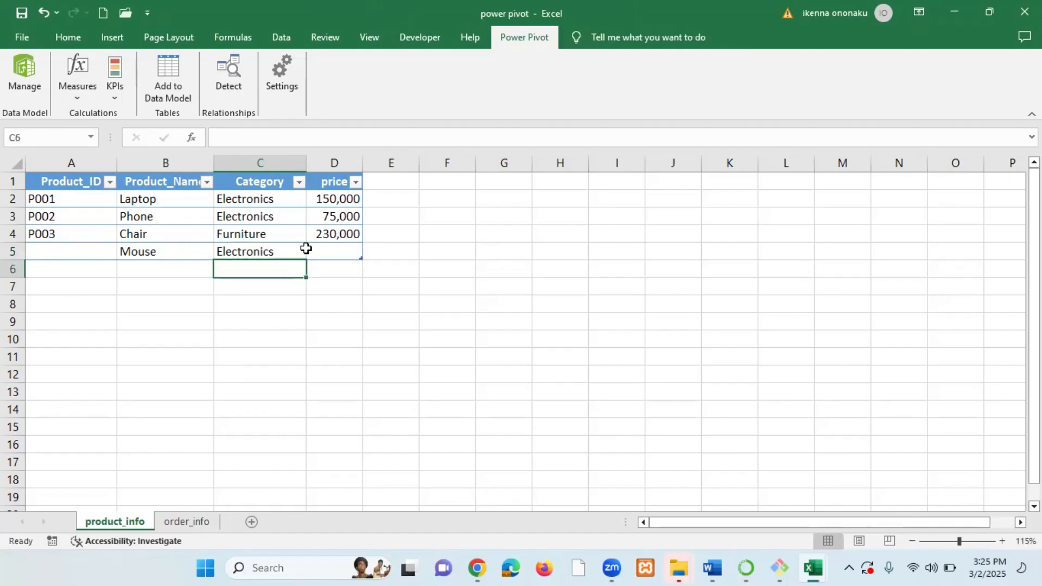
Set the new product's Product_ID to P004 and its price to 2,500.
click(81, 251)
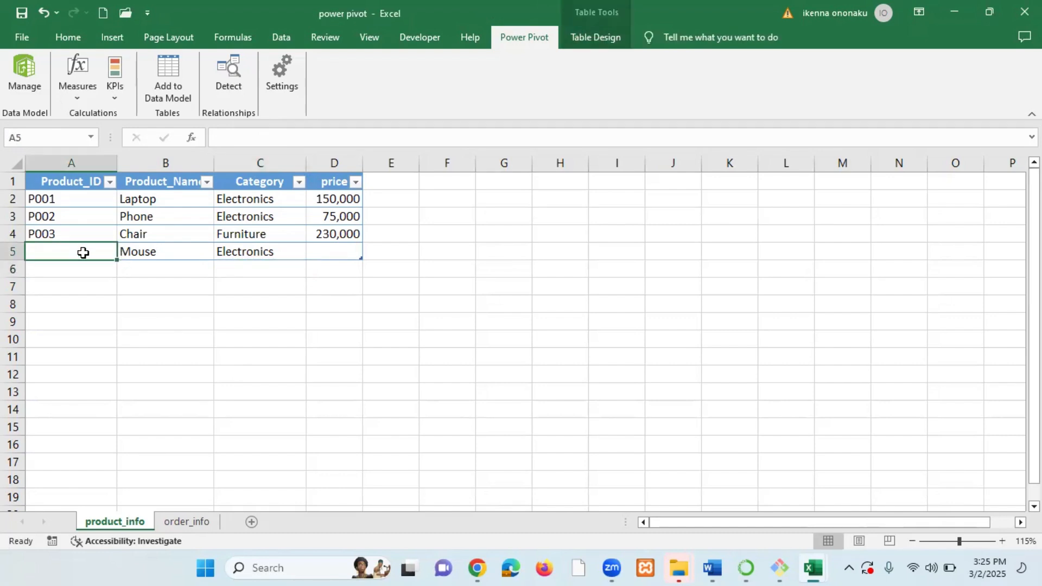
text(p)
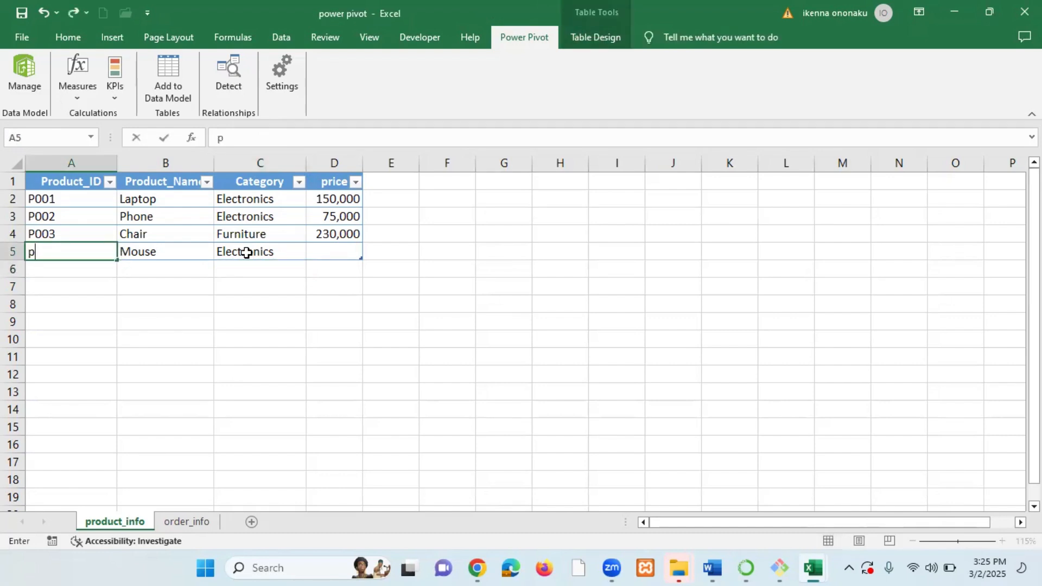
key(BackSpace)
text(P004)
click(336, 253)
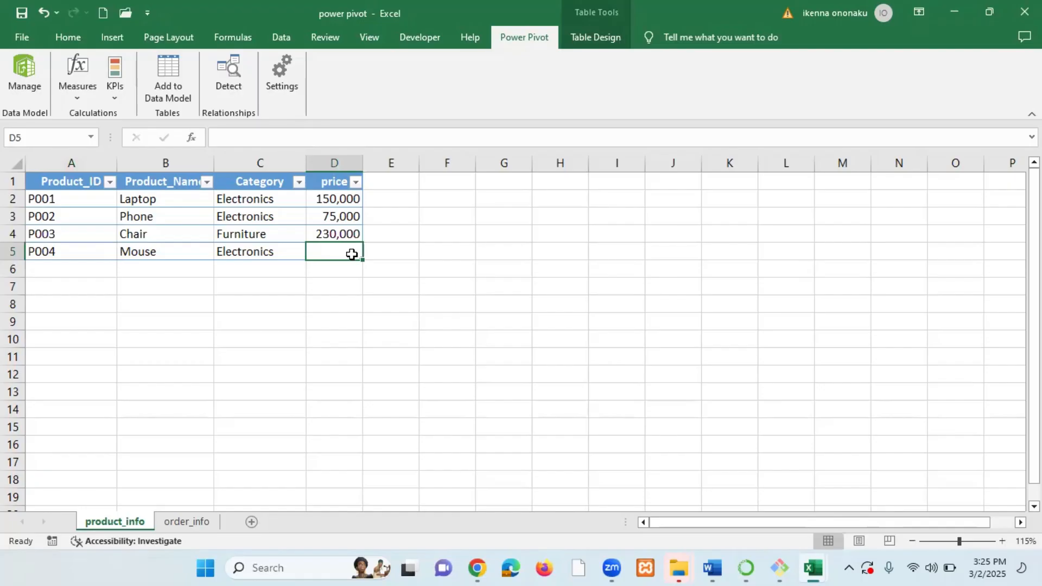
text(2,5)
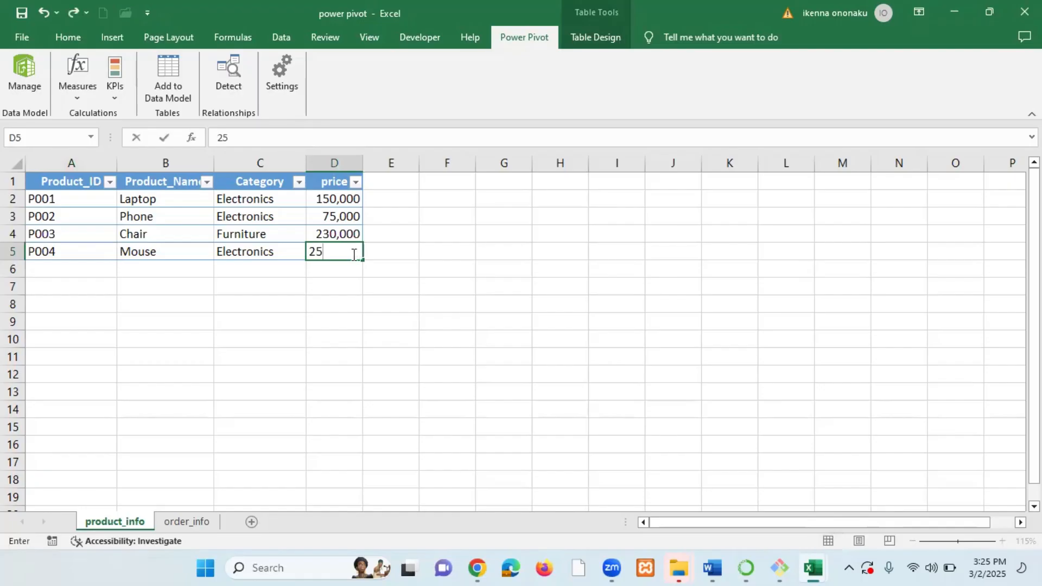
text(00)
key(Return)
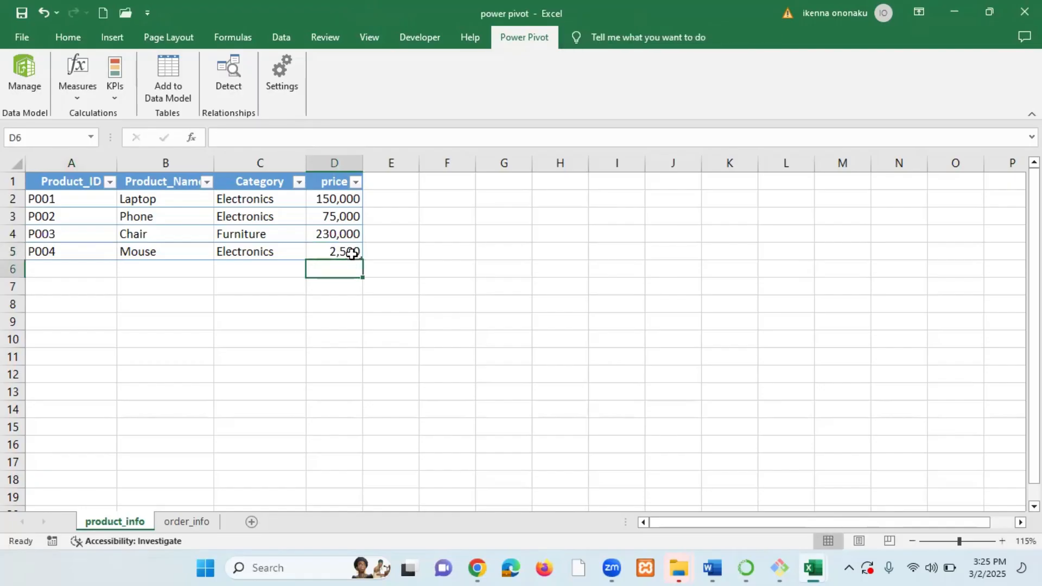
click(59, 252)
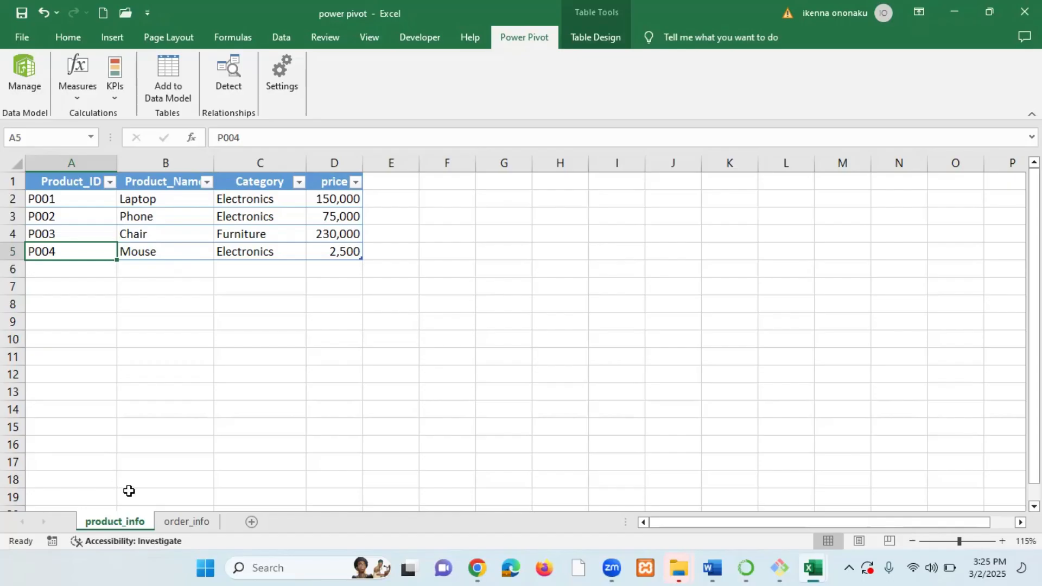
Add order 108 with Product_ID P004 and Quantity 6 to the order_info table.
click(184, 522)
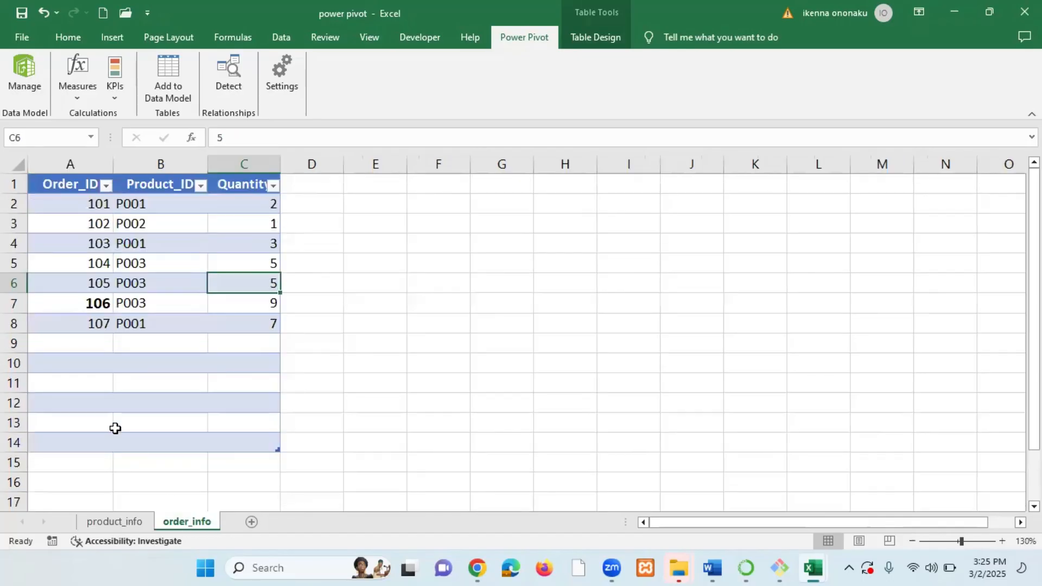
click(128, 522)
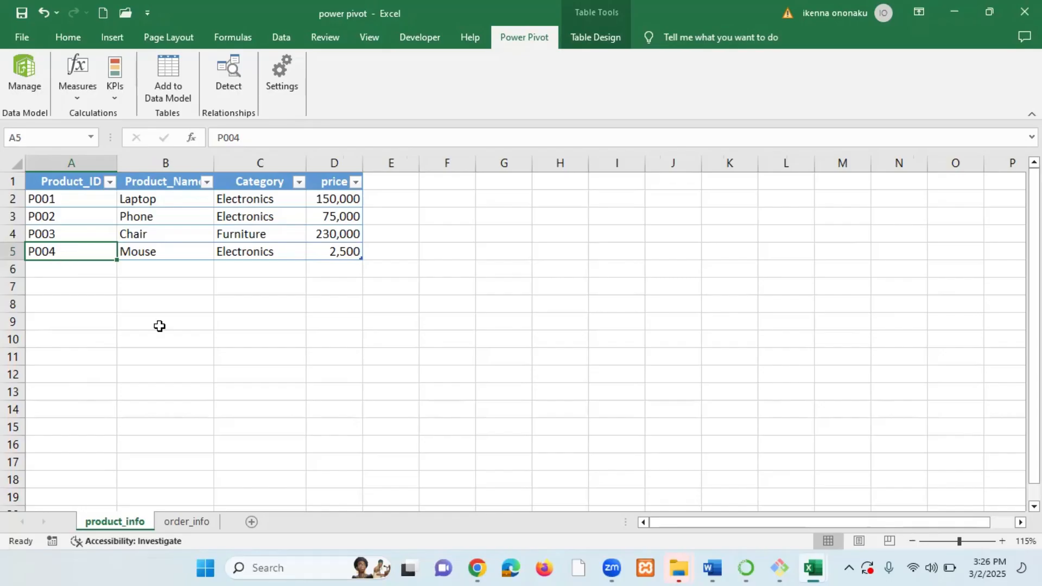
click(185, 522)
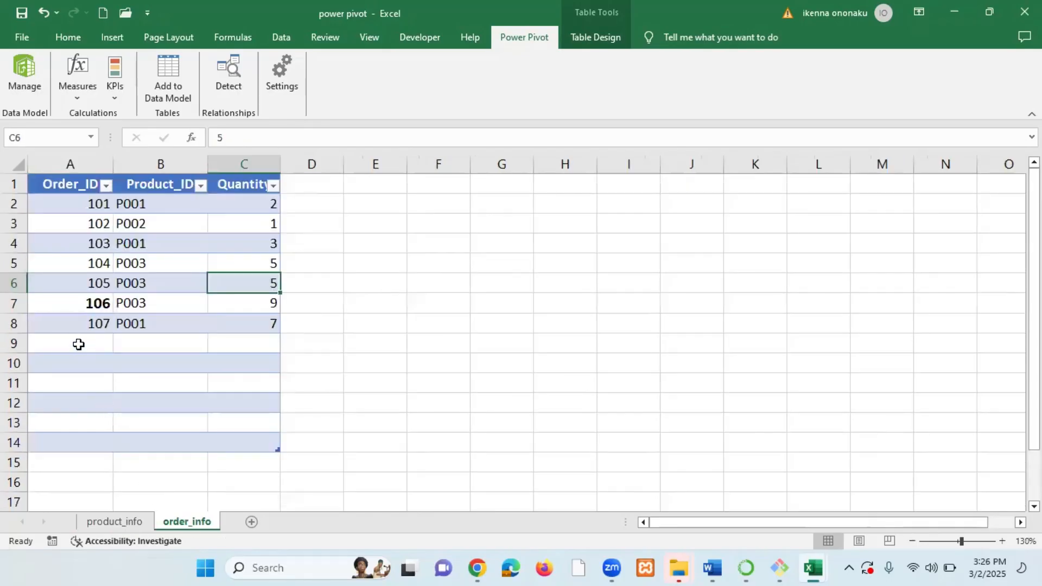
click(106, 348)
text(1)
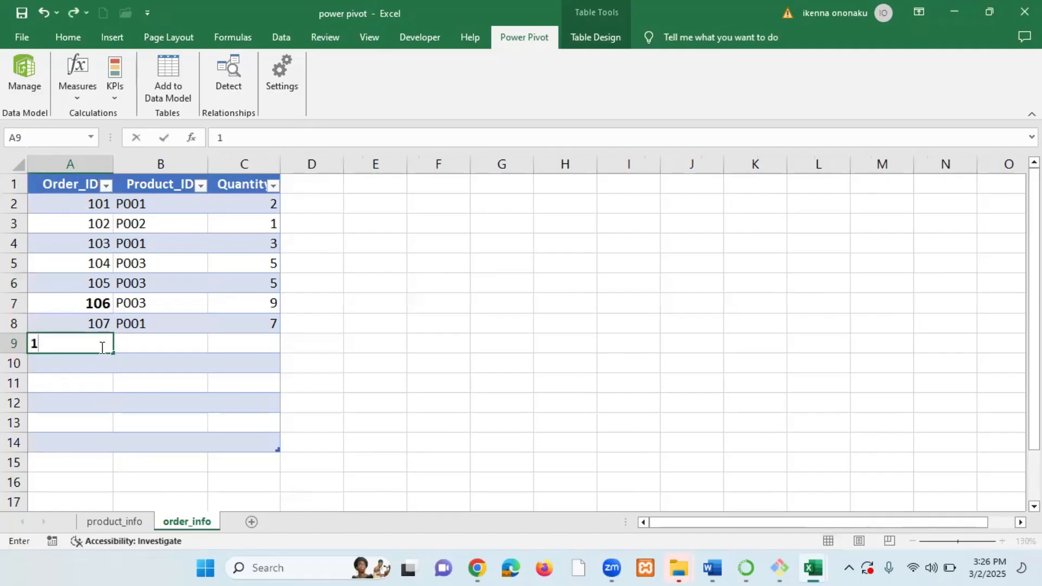
text(08)
key(Tab)
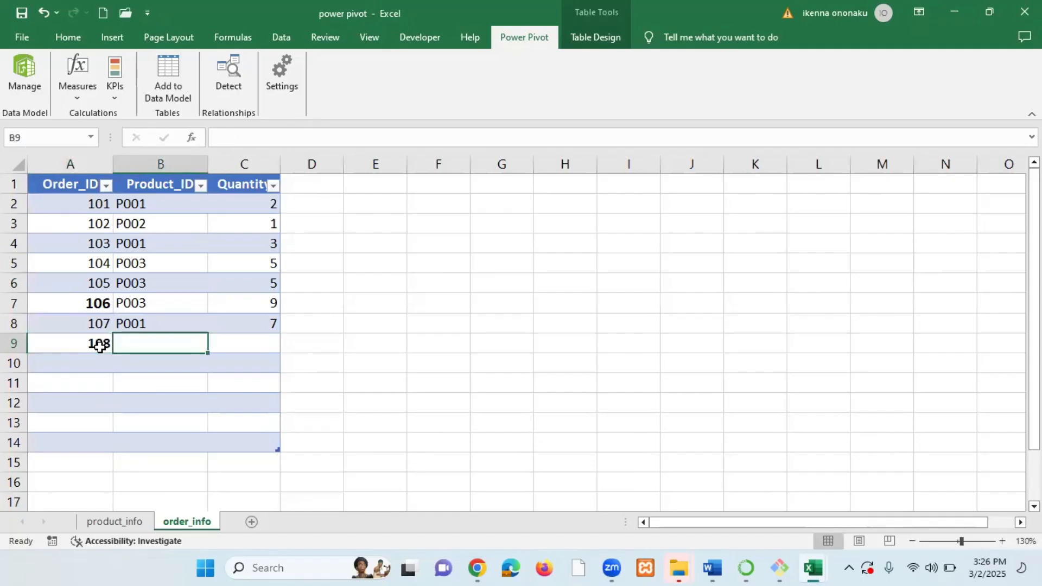
text(P00)
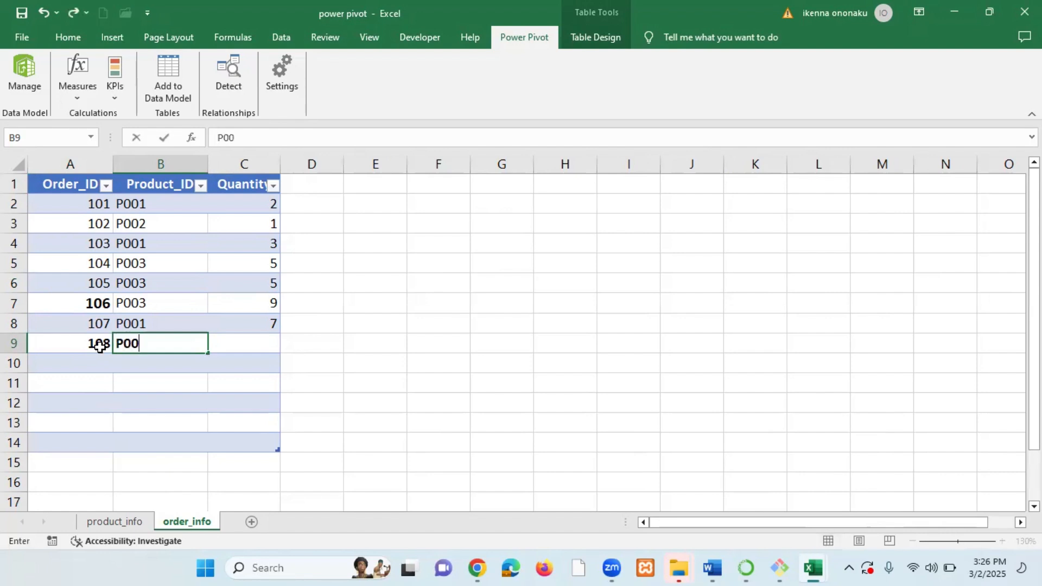
text(4)
key(Tab)
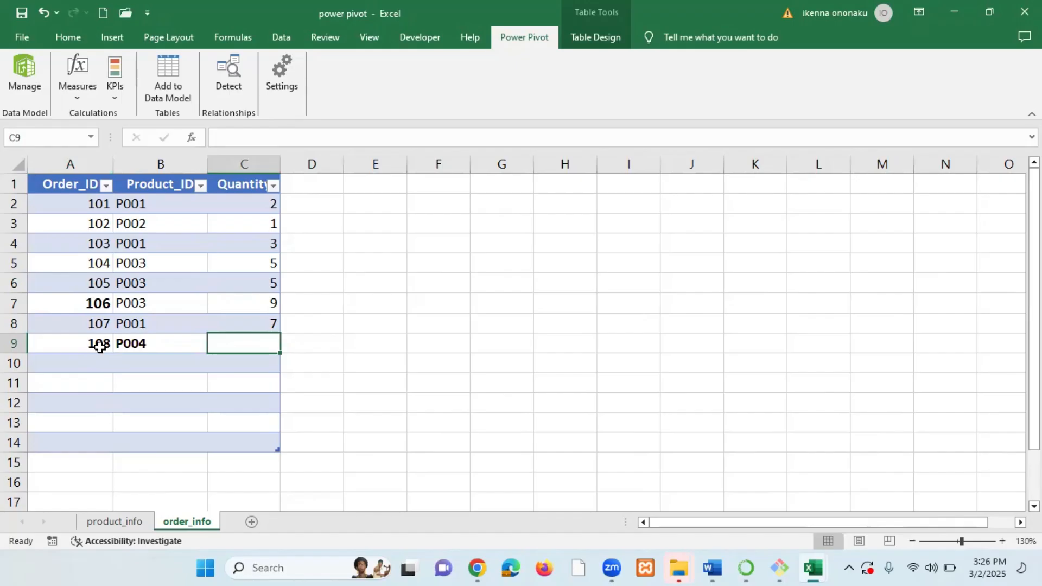
text(6)
key(Return)
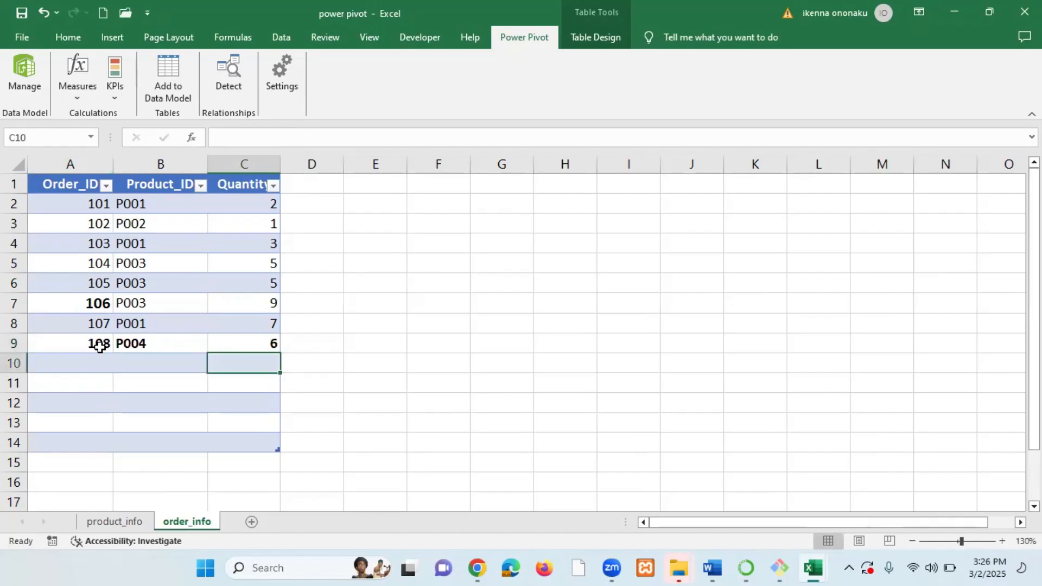
Add order 109 with Product_ID P004 and Quantity 5 to the order_info table.
click(96, 361)
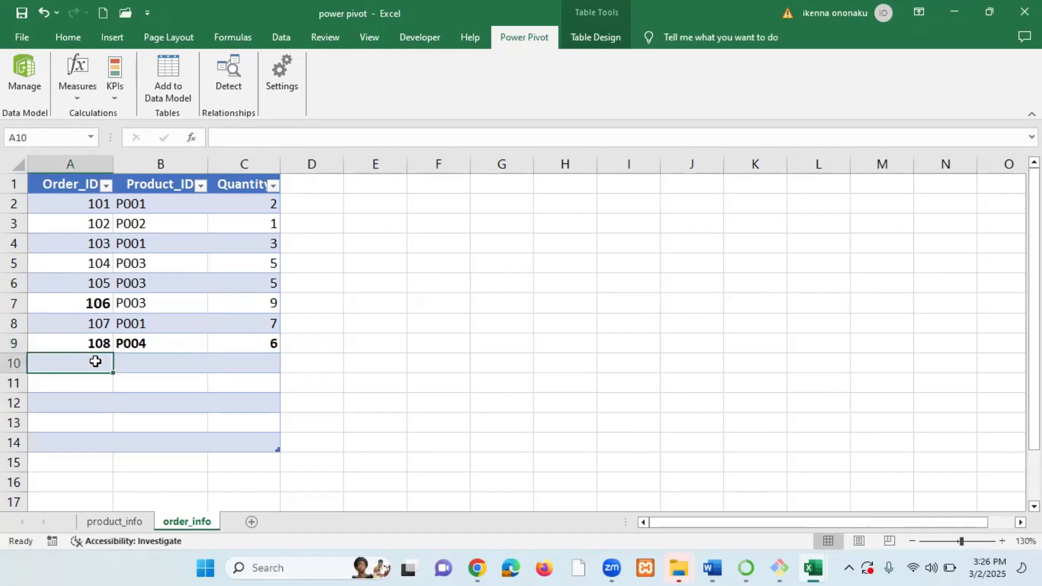
text(109)
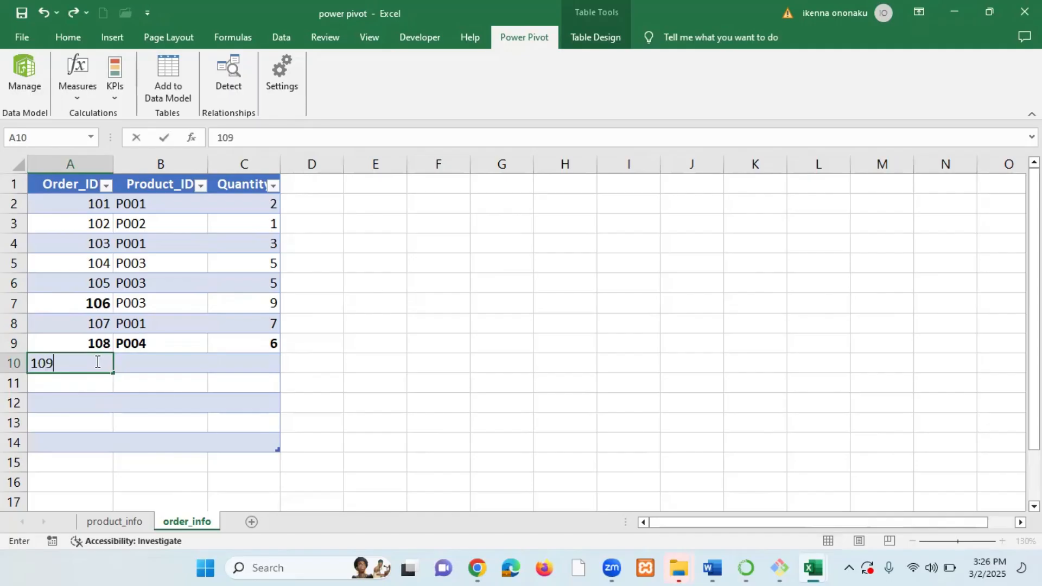
key(Tab)
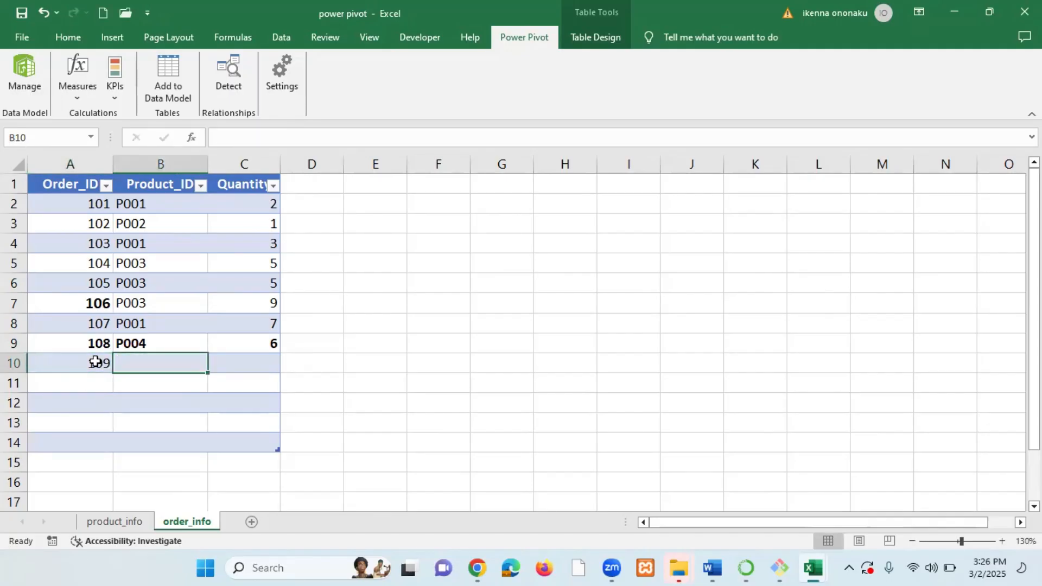
text(P00)
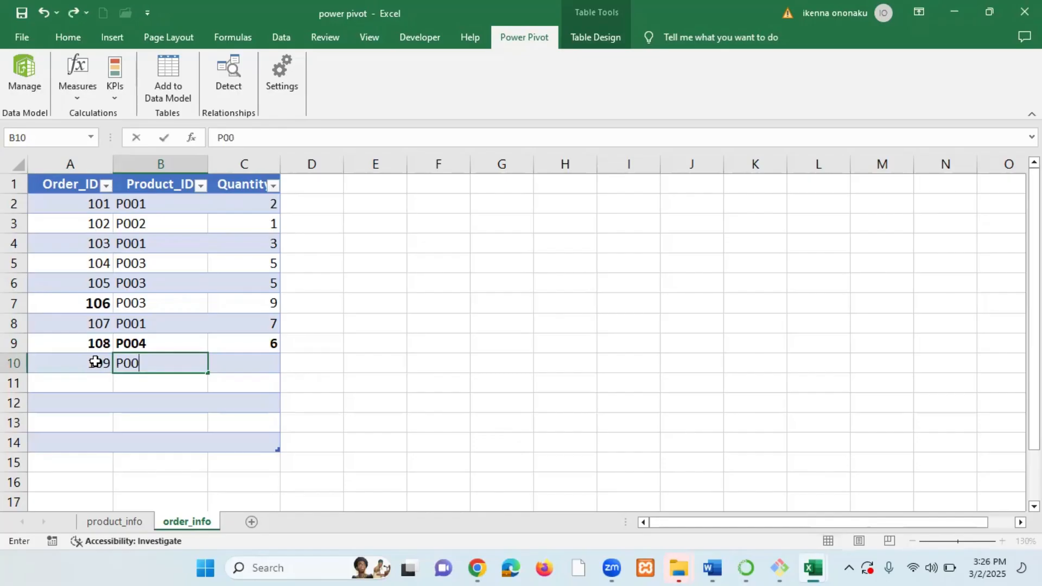
text(4)
key(Tab)
text(5)
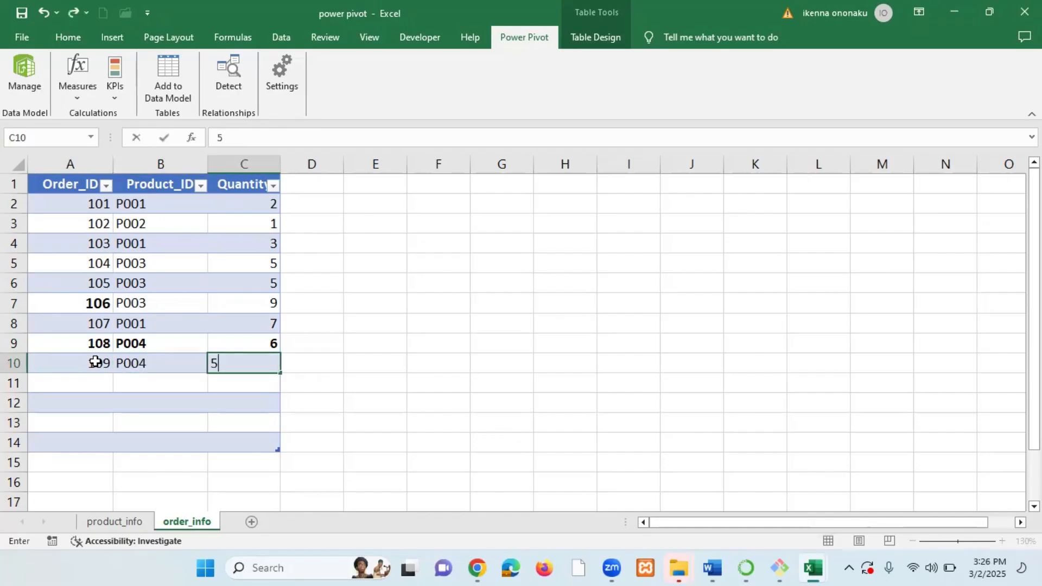
key(Return)
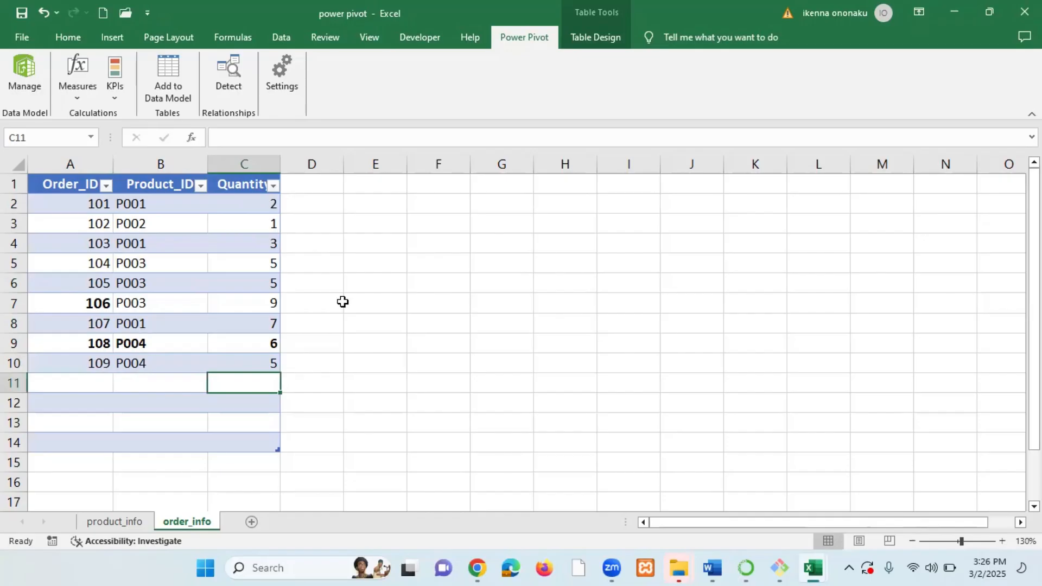
Save the workbook.
click(28, 39)
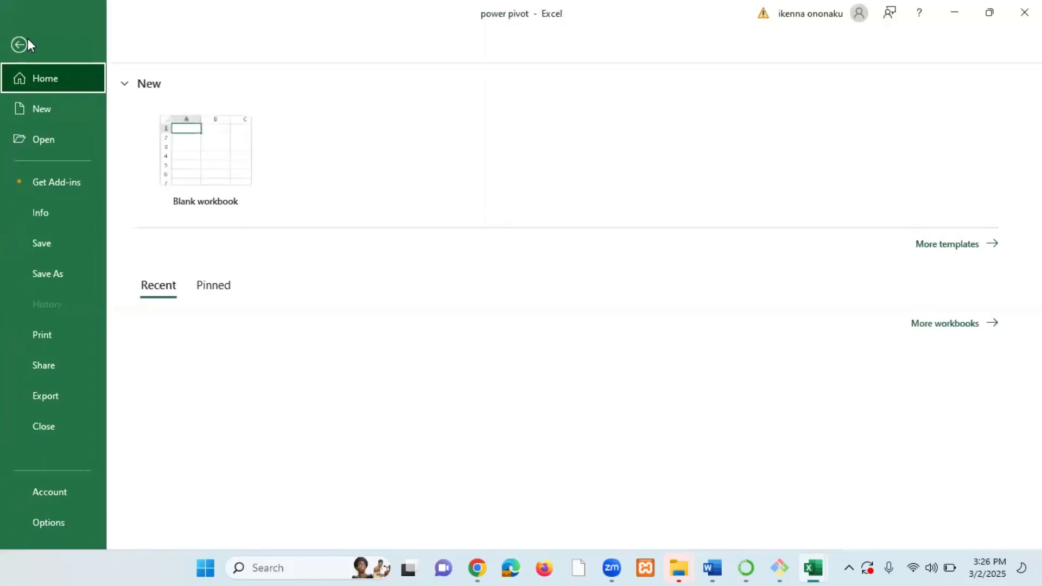
click(59, 239)
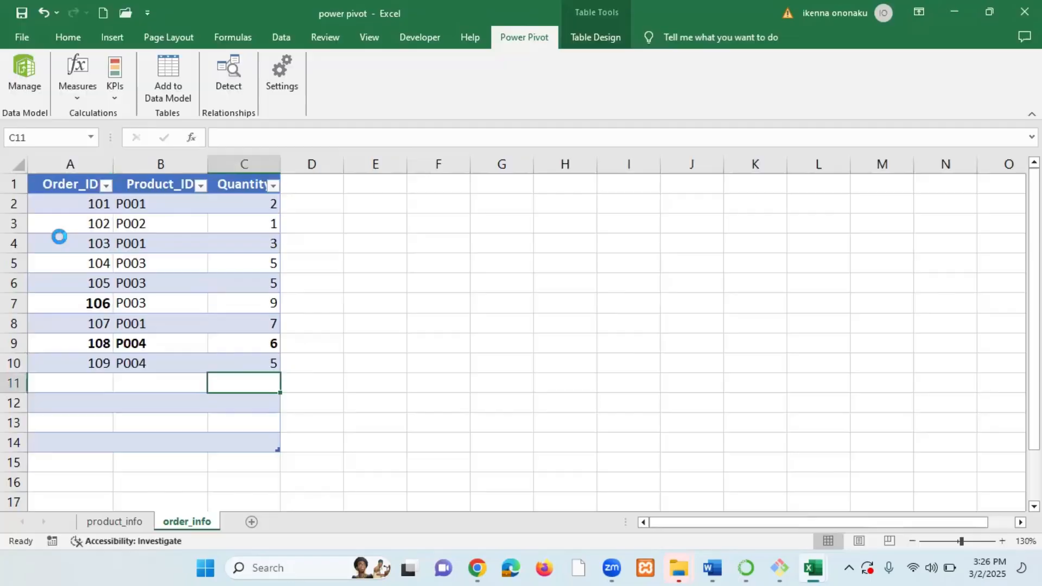
click(219, 297)
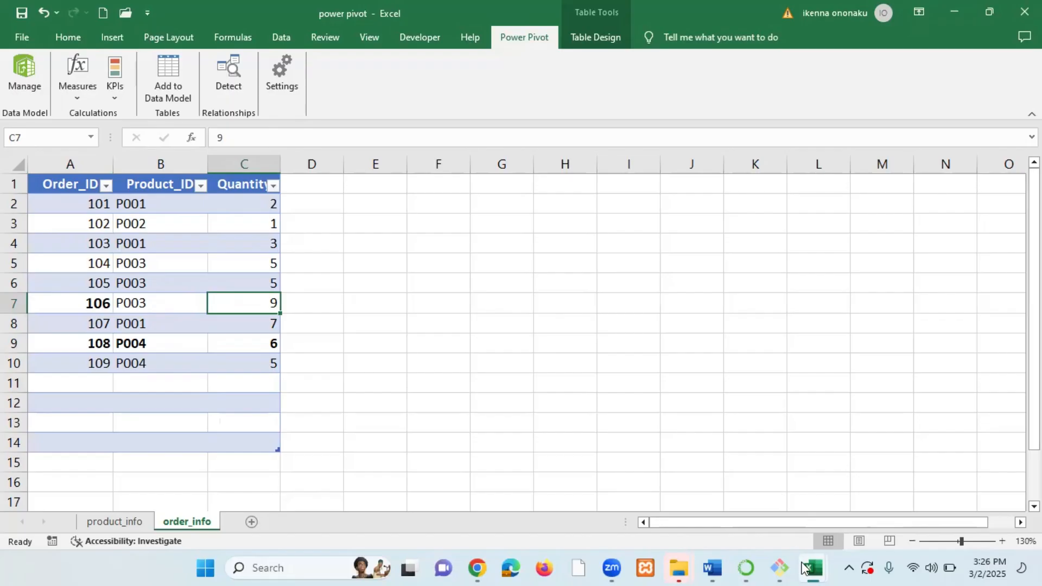
Switch to the Power Pivot window and view the product_info and order_info tables in the data model.
mouse_move(810, 567)
click(935, 501)
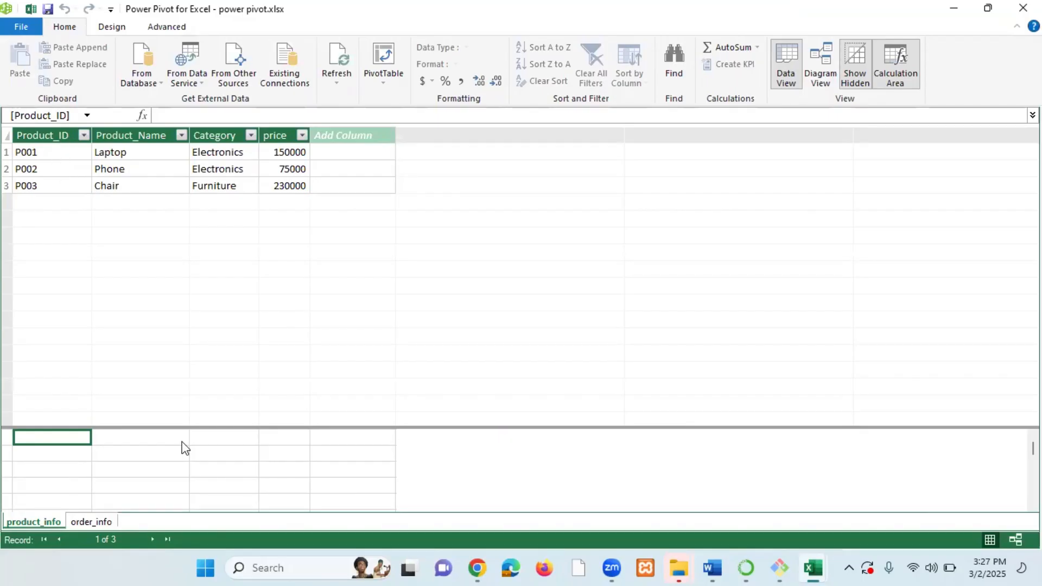
click(94, 521)
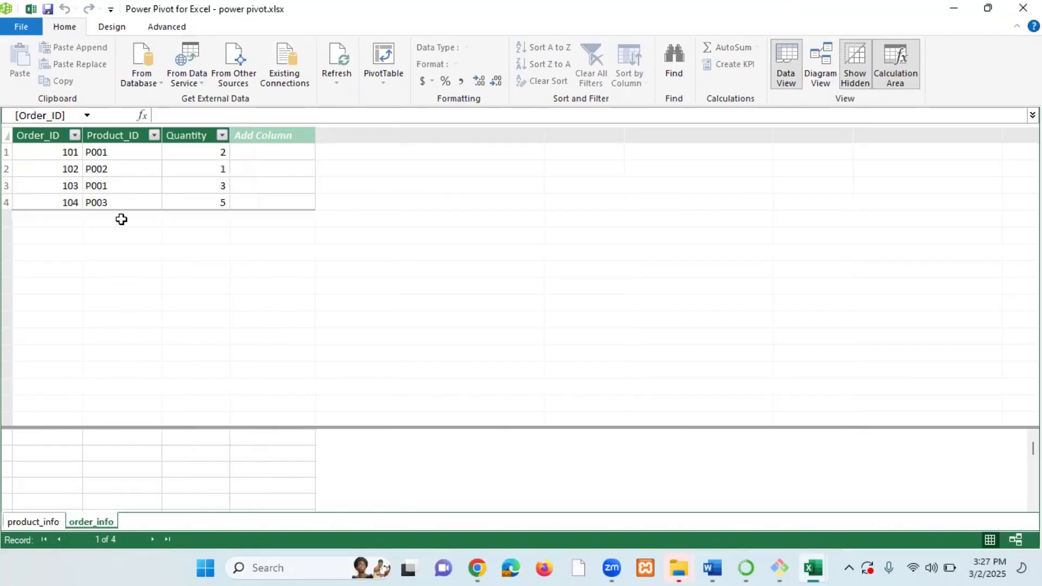
Refresh all tables in the Power Pivot data model from the workbook and close the refresh progress dialog.
click(122, 202)
click(125, 185)
click(133, 168)
click(135, 153)
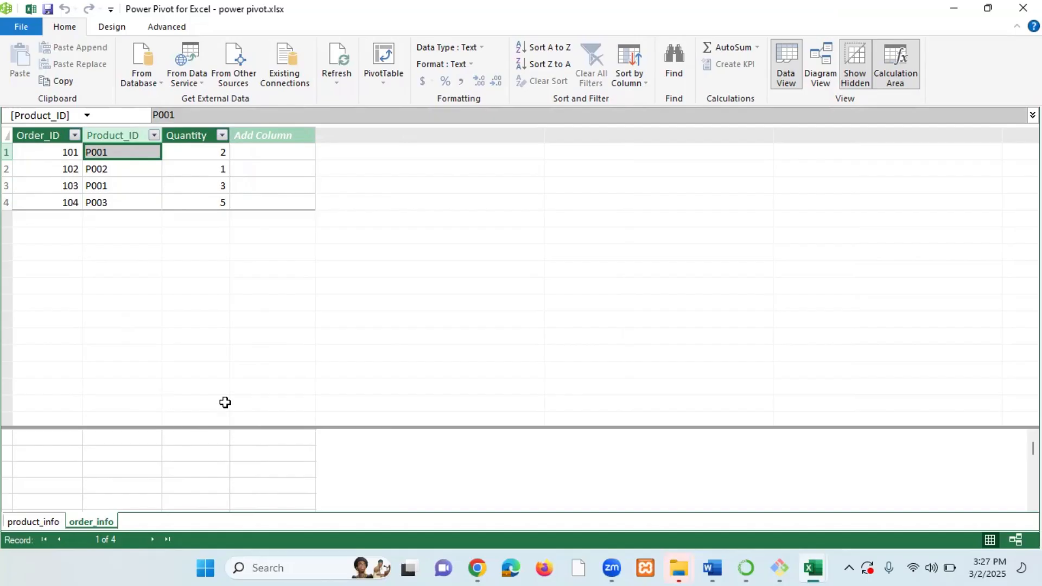
click(339, 85)
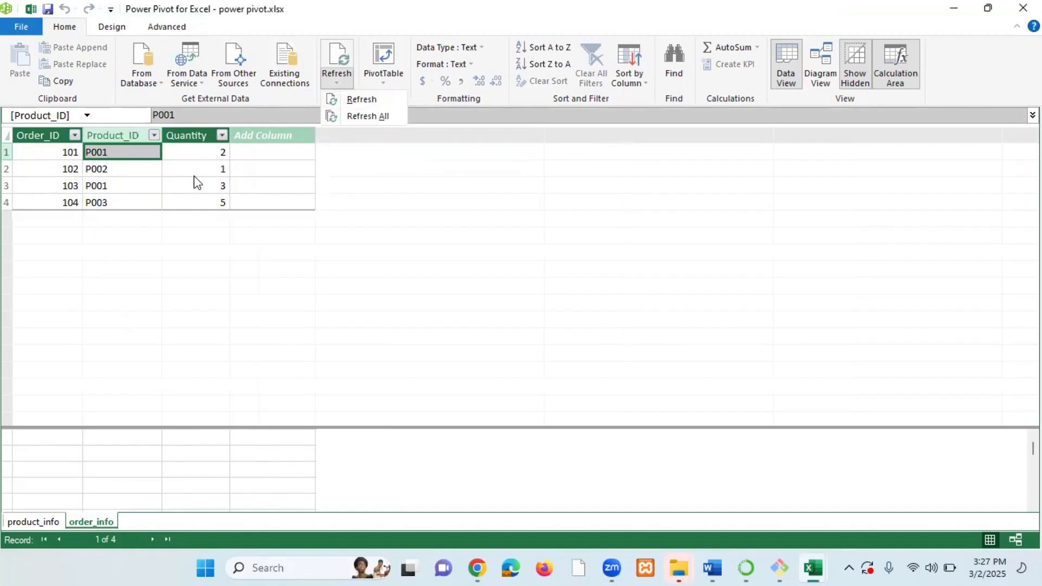
click(362, 117)
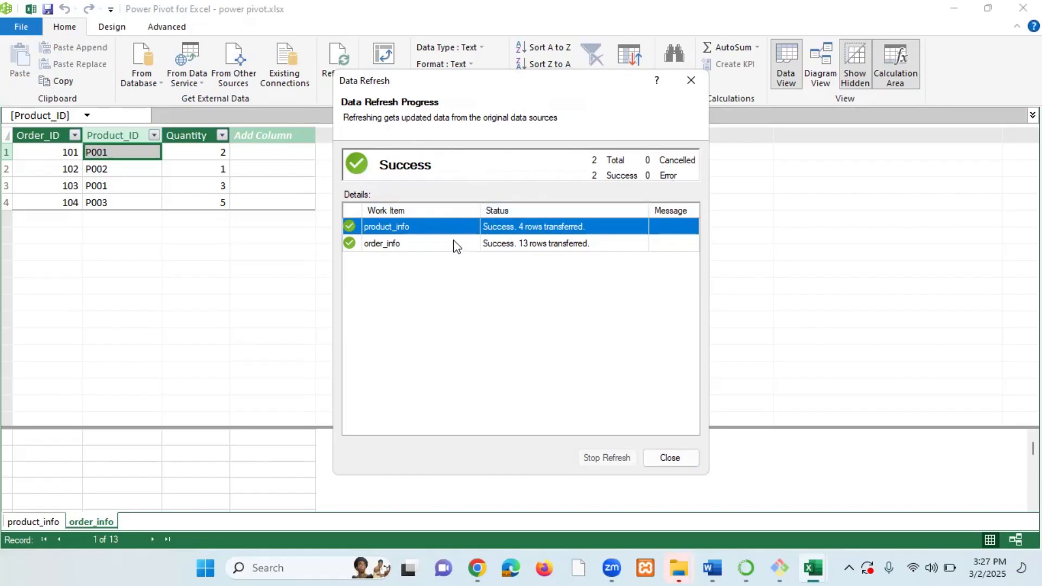
click(411, 245)
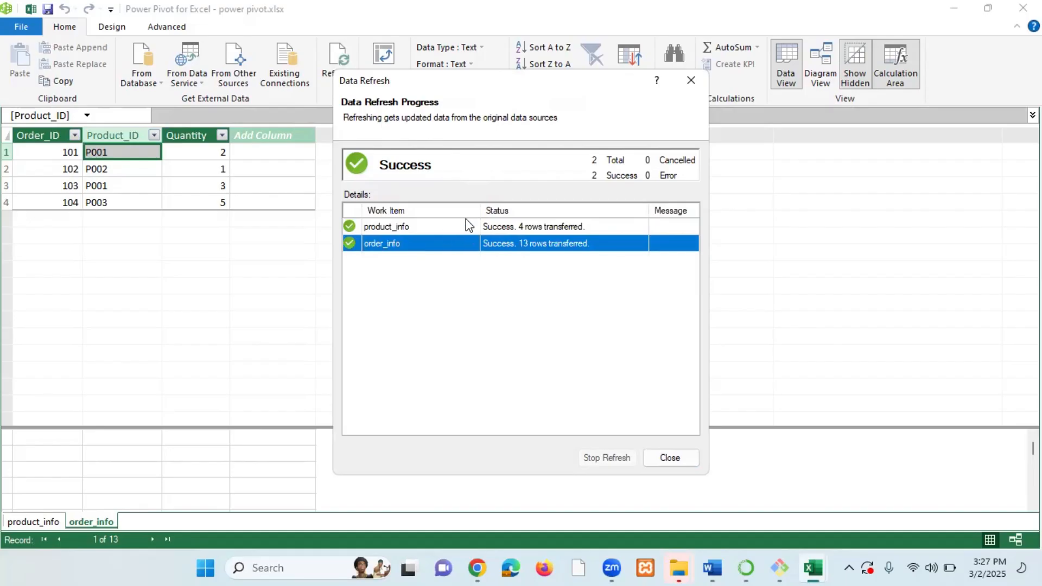
click(677, 460)
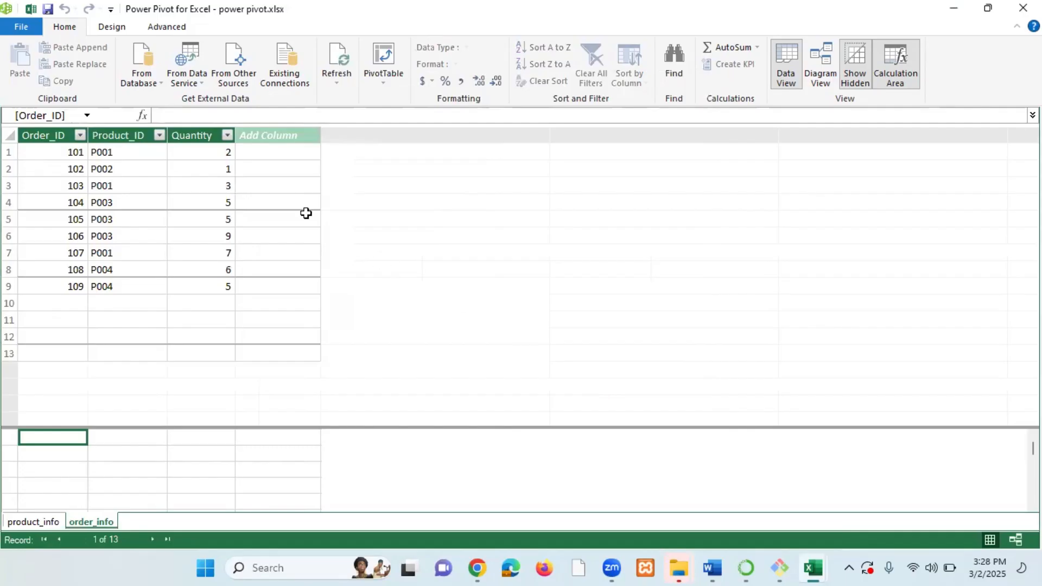
Examine the refreshed order_info and product_info tables and compare them with the order_info worksheet in Excel.
click(76, 158)
click(98, 201)
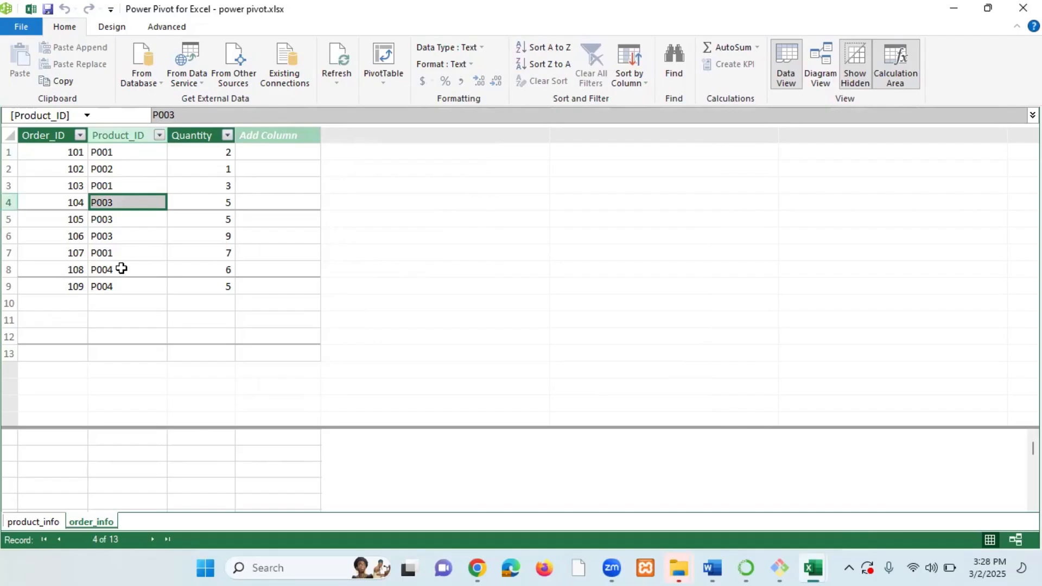
click(48, 522)
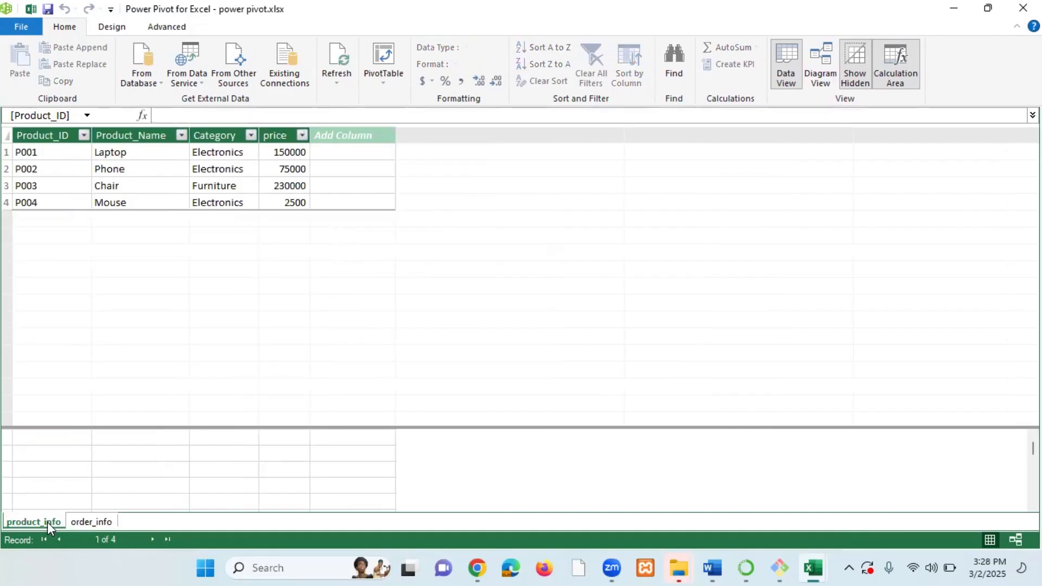
click(60, 202)
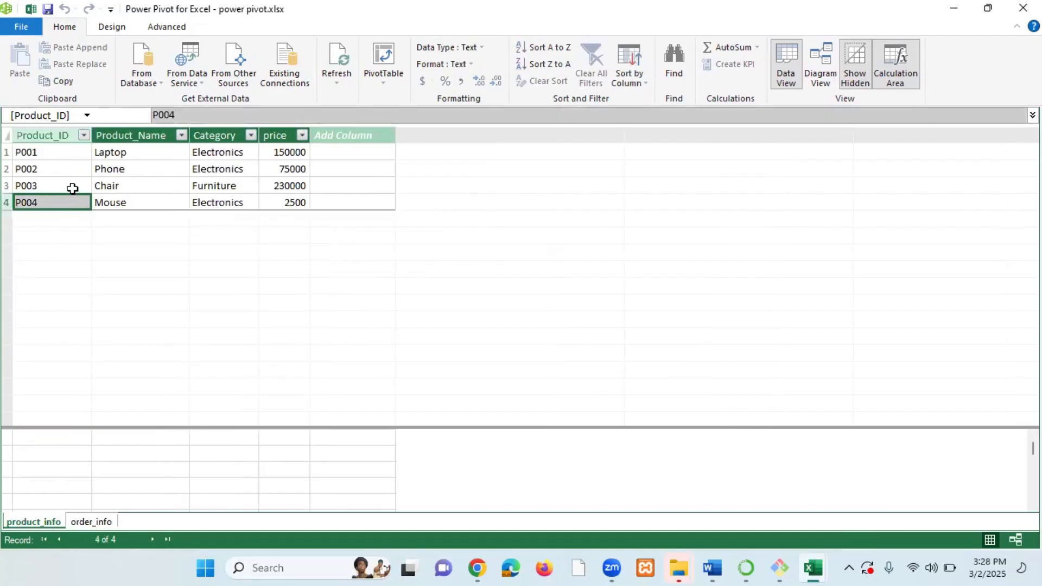
click(73, 186)
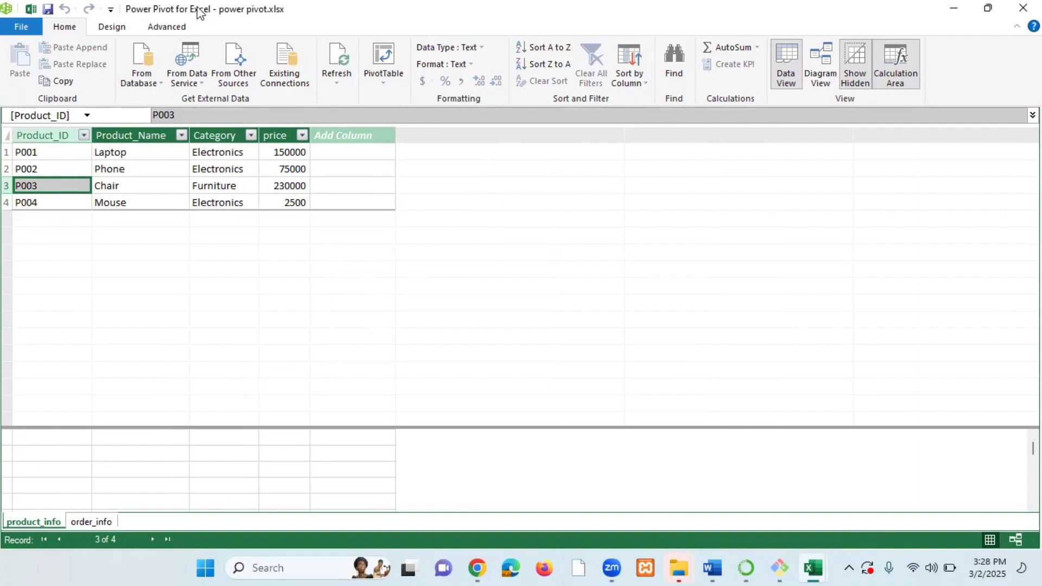
mouse_move(796, 561)
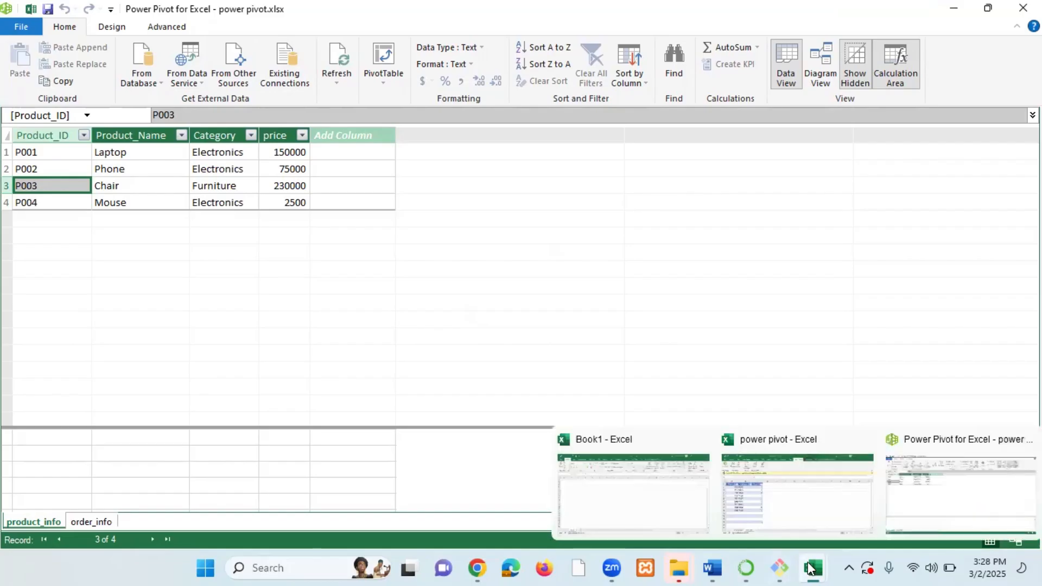
click(807, 515)
click(201, 404)
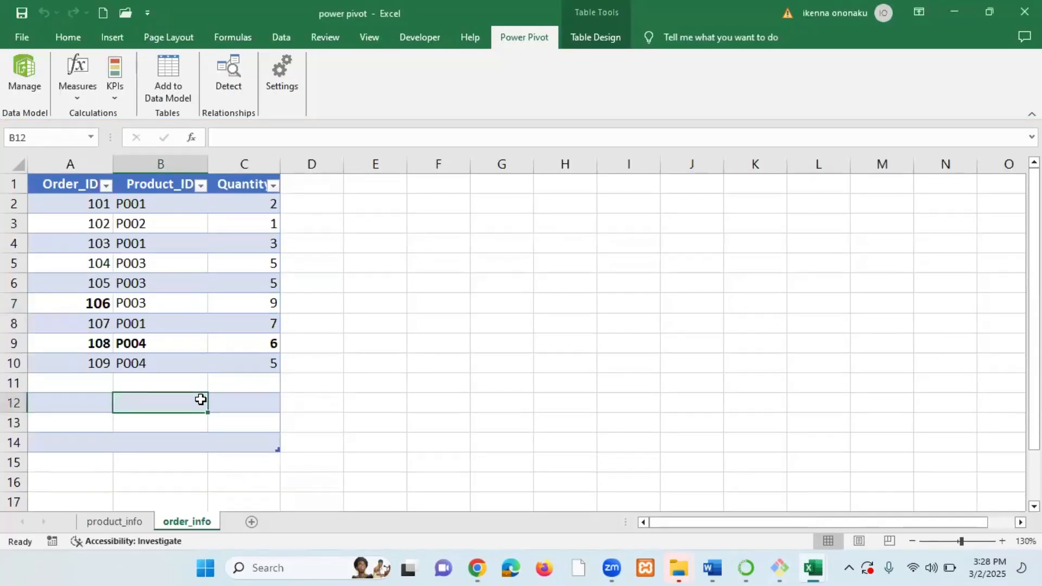
mouse_move(791, 567)
click(887, 522)
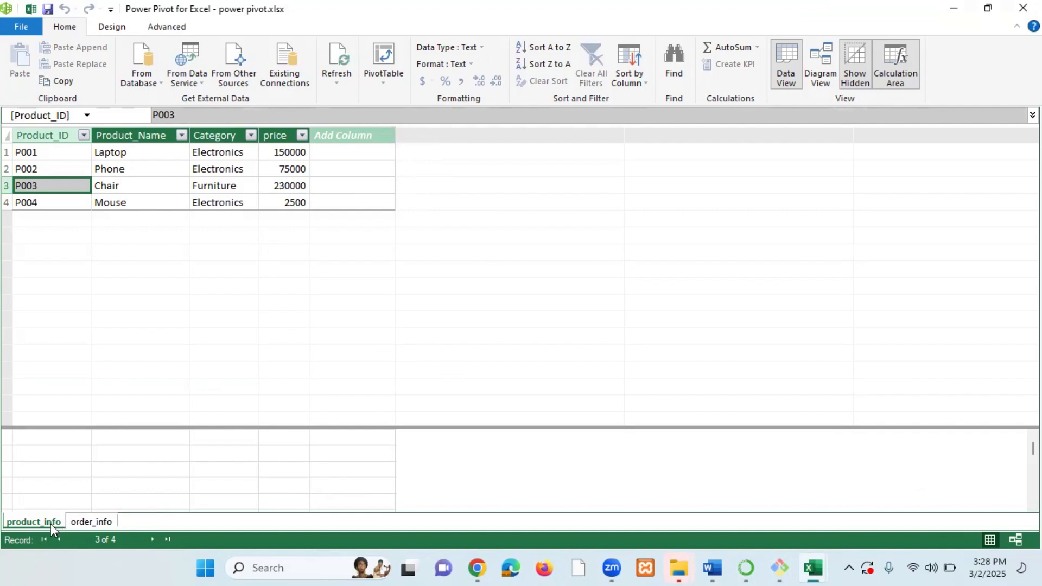
click(82, 522)
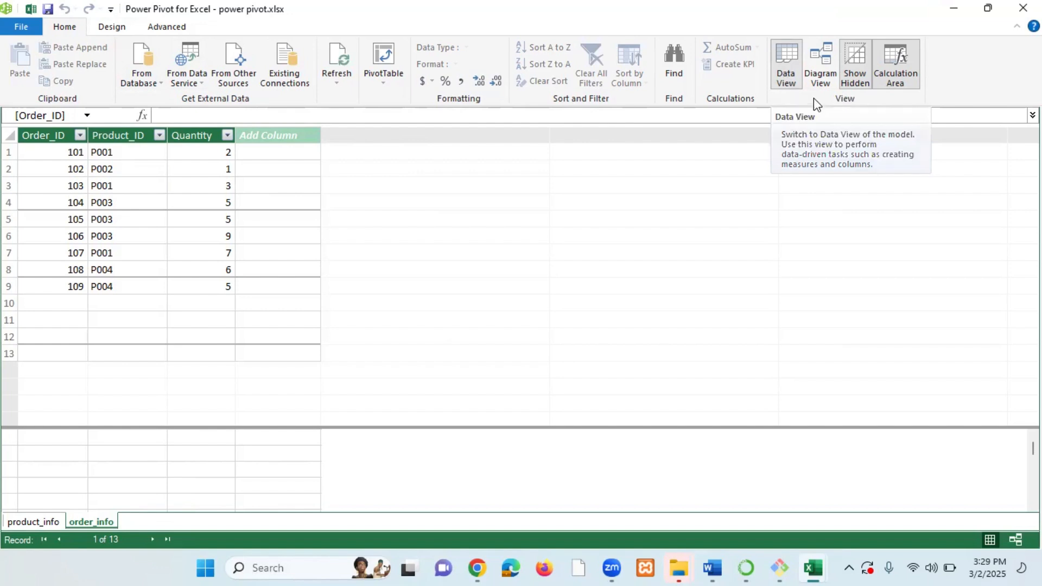
Enlarge the product_info table box in Diagram View, then return to Data View.
click(818, 70)
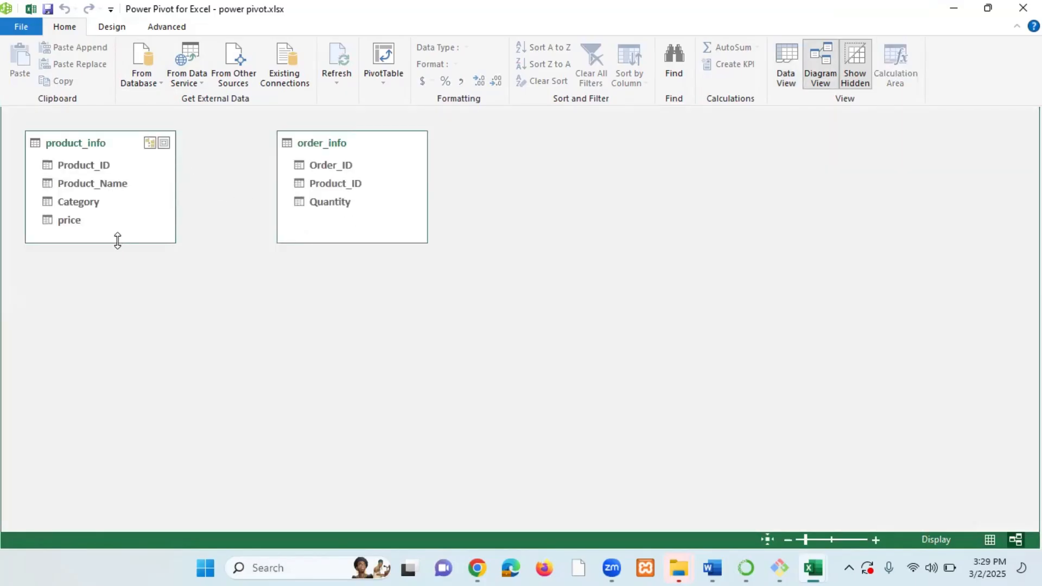
drag(117, 254, 120, 298)
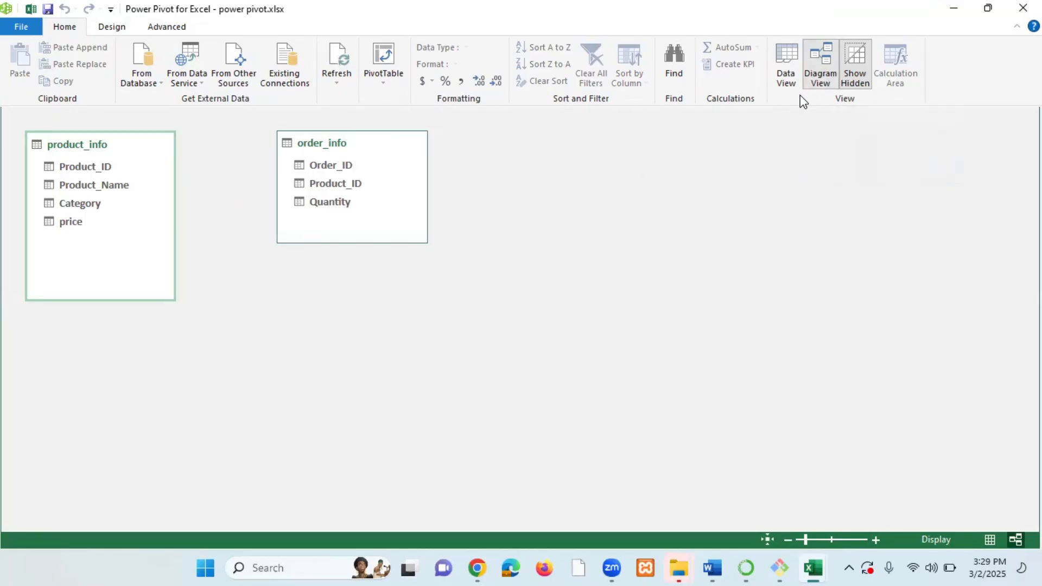
click(787, 72)
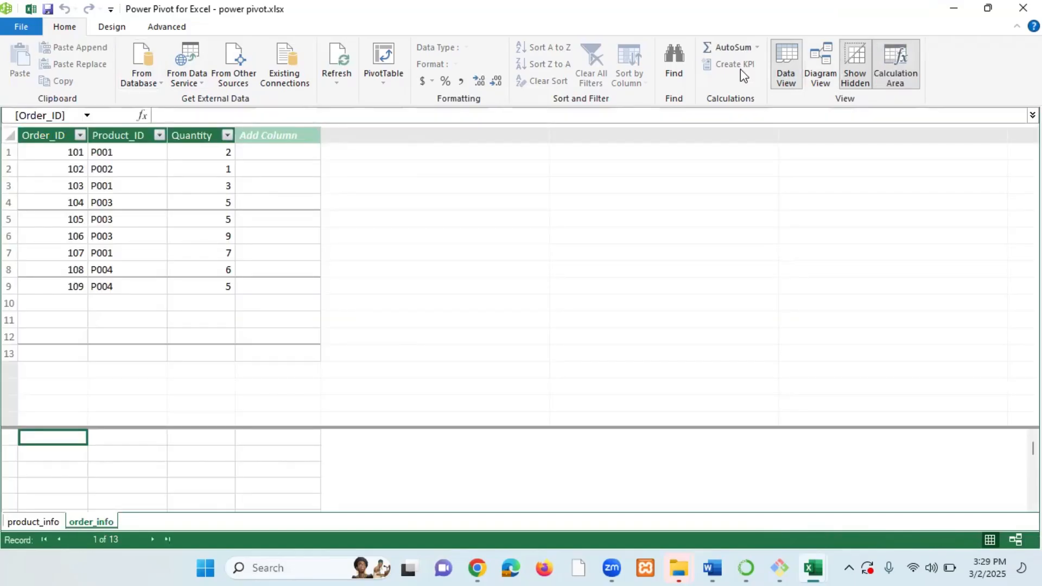
Review the product_info and order_info tables, switching between them and between Data and Diagram views.
click(47, 519)
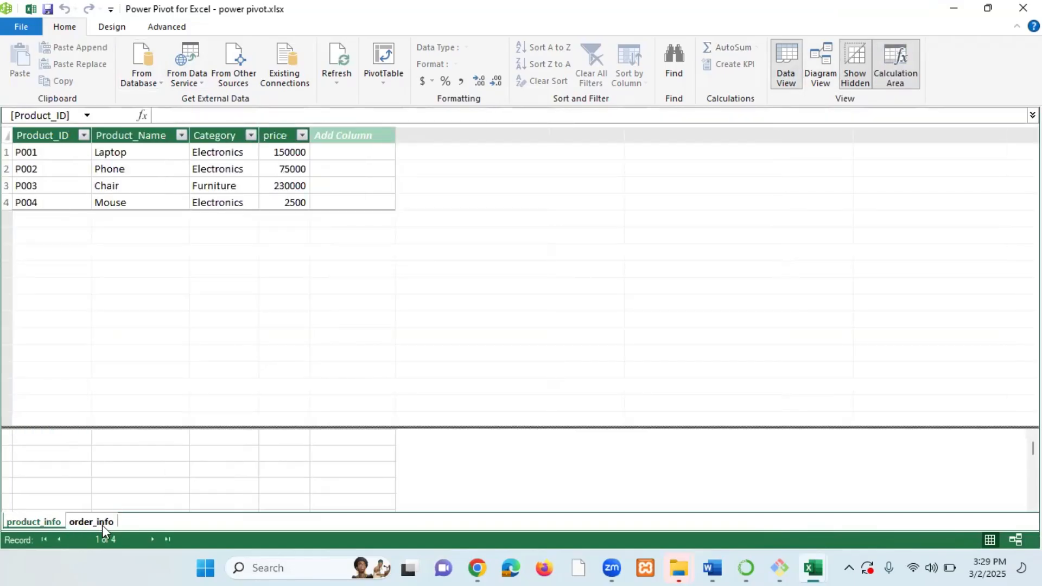
click(102, 523)
click(49, 520)
click(98, 521)
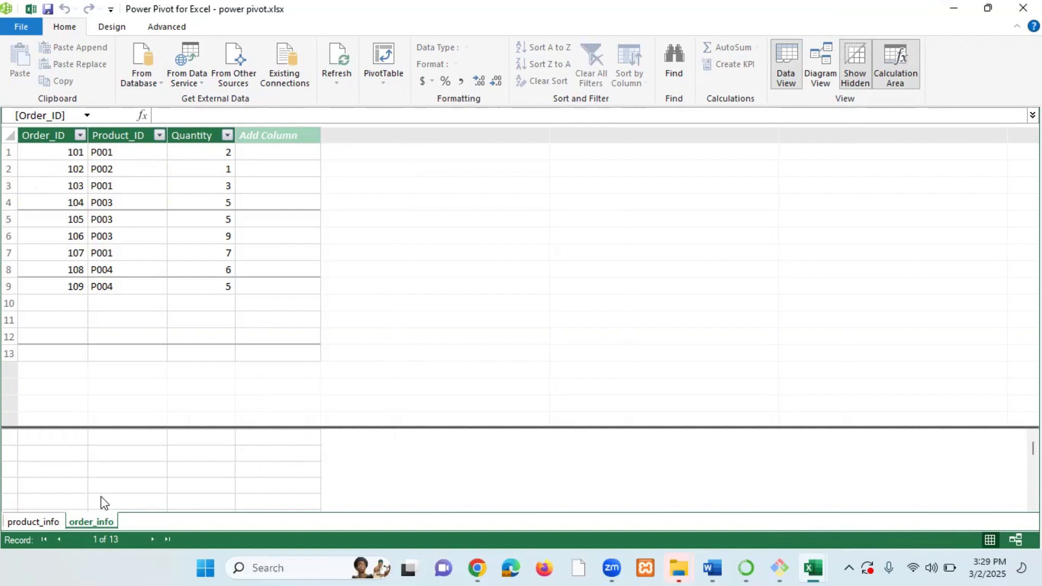
click(821, 63)
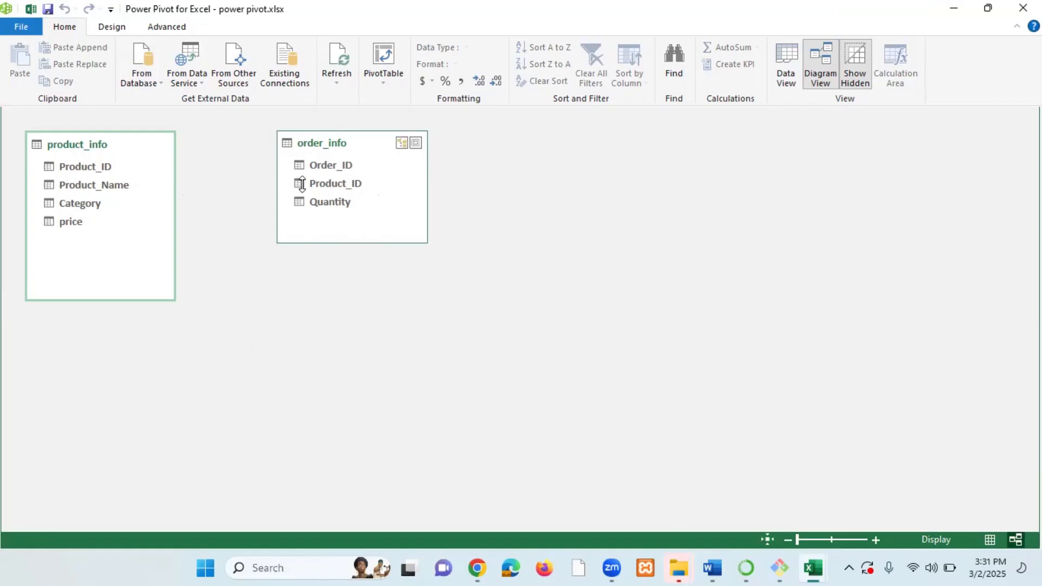
click(787, 60)
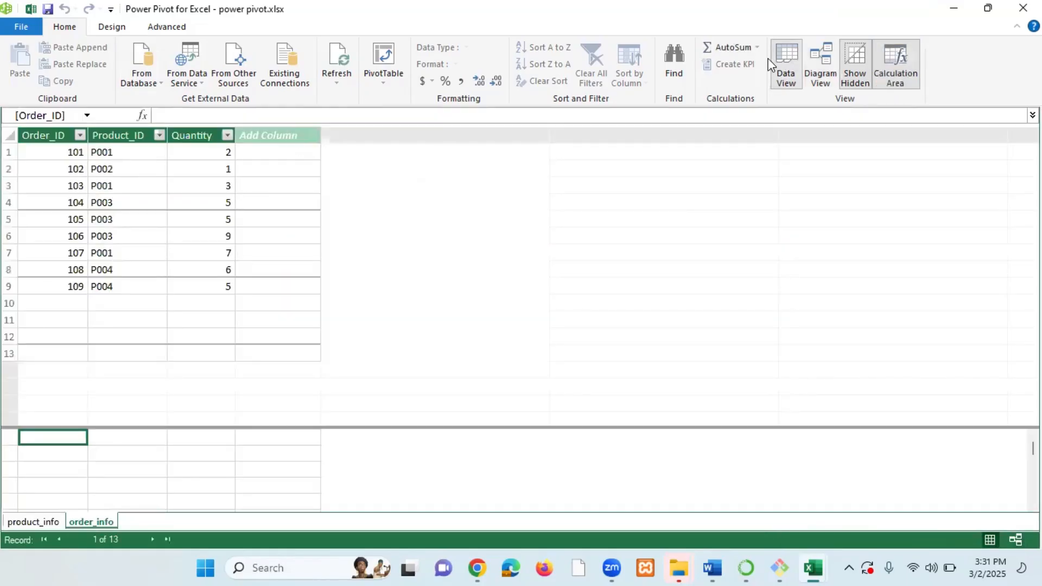
click(94, 522)
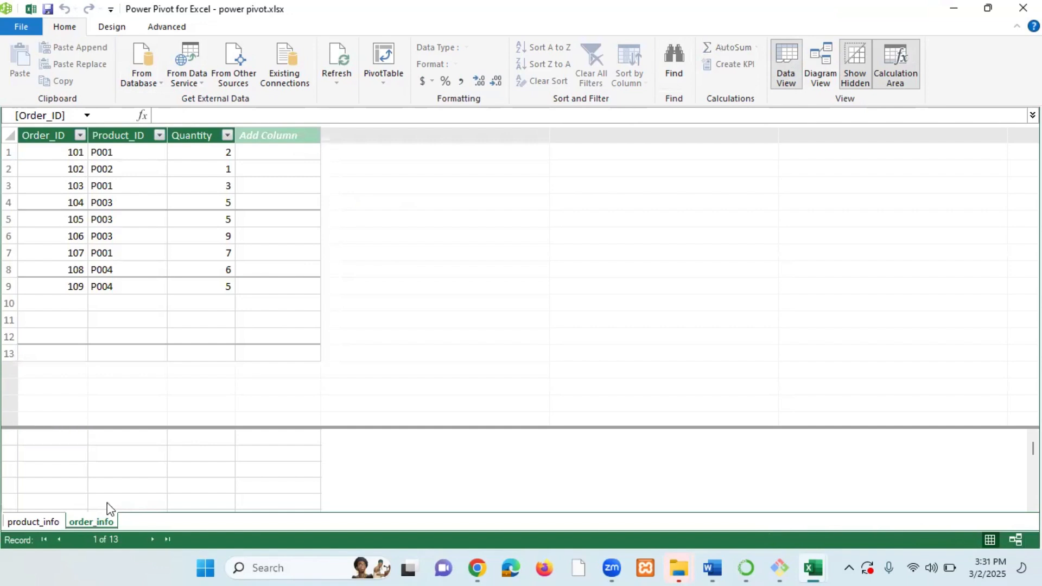
click(124, 169)
click(122, 202)
click(124, 237)
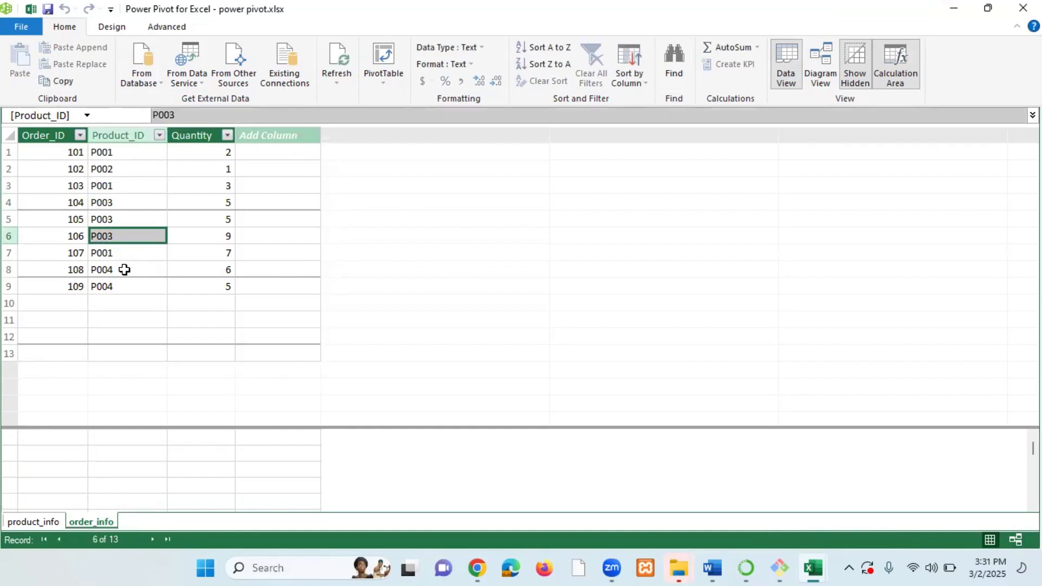
click(125, 270)
click(129, 285)
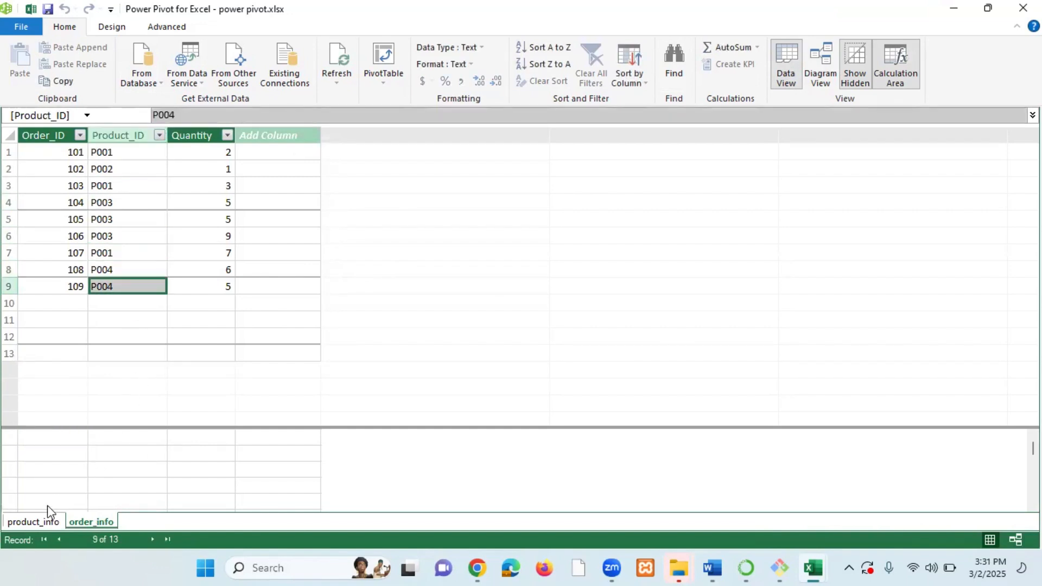
click(46, 522)
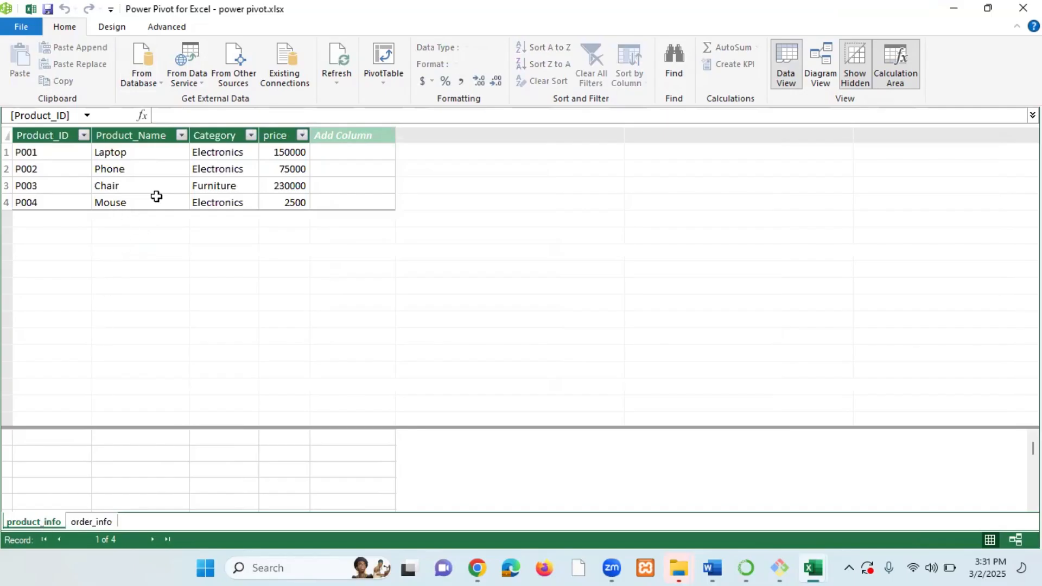
click(91, 522)
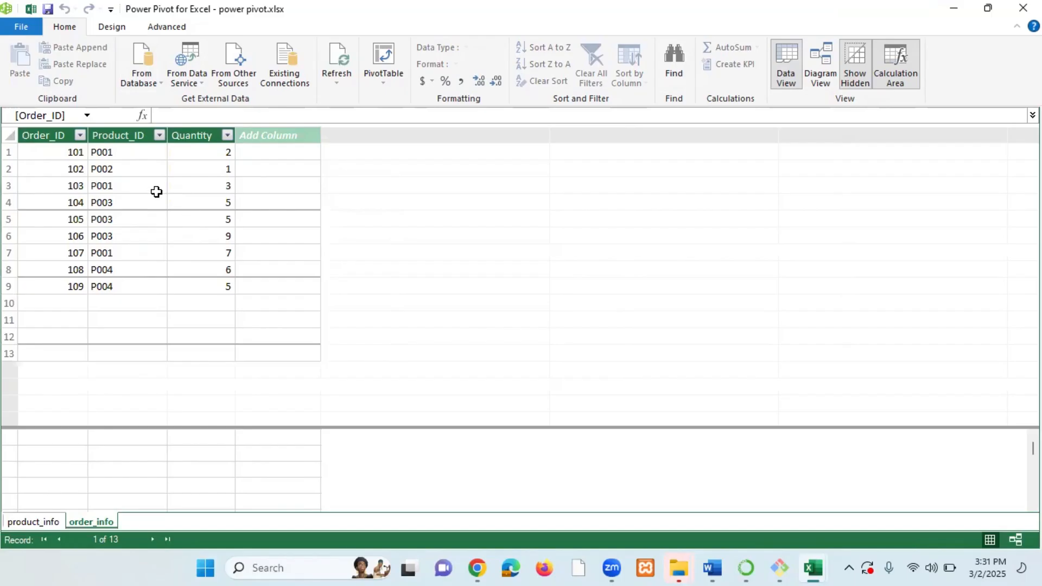
click(38, 521)
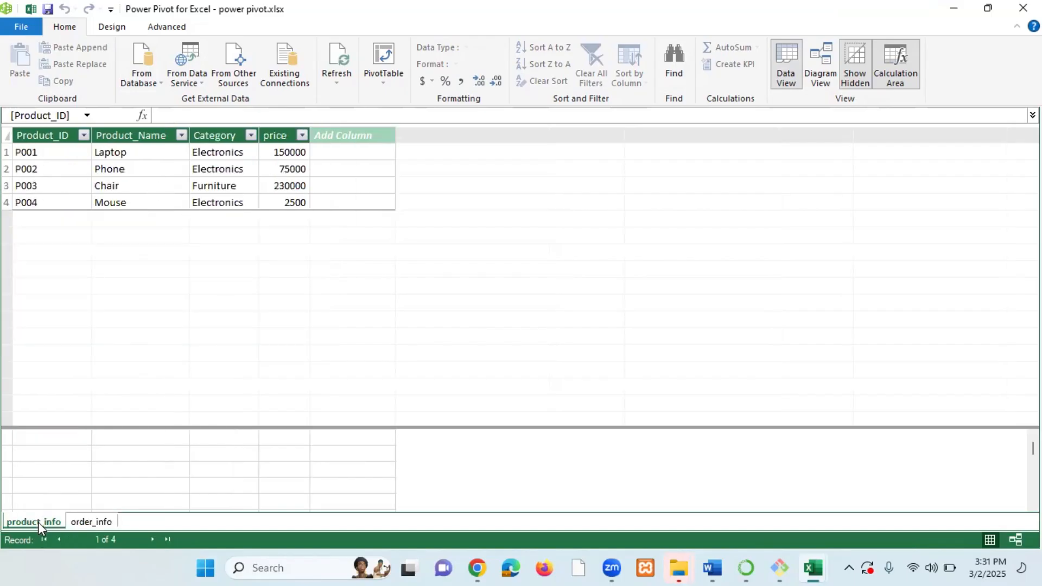
click(102, 523)
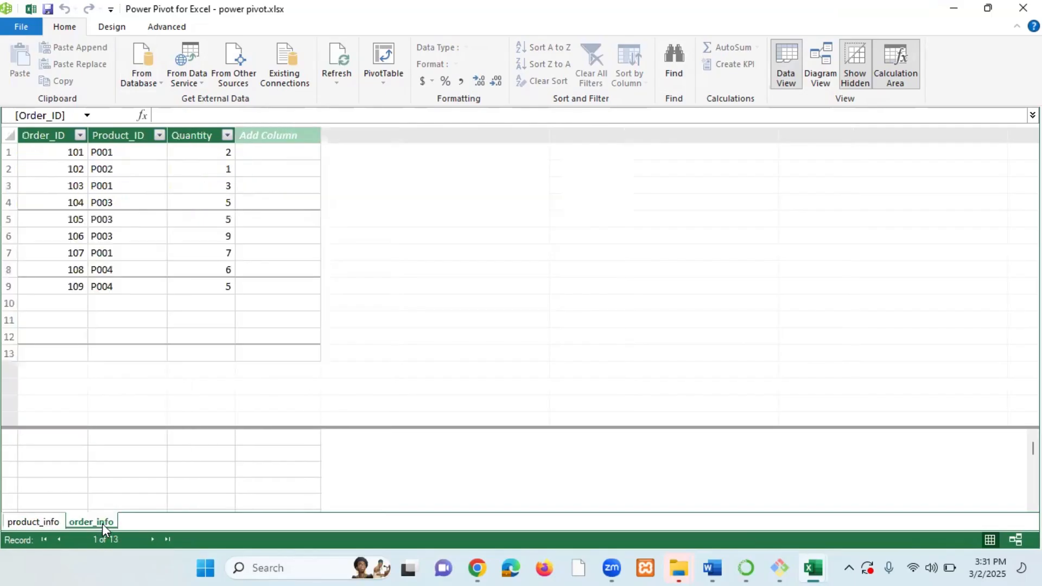
click(25, 524)
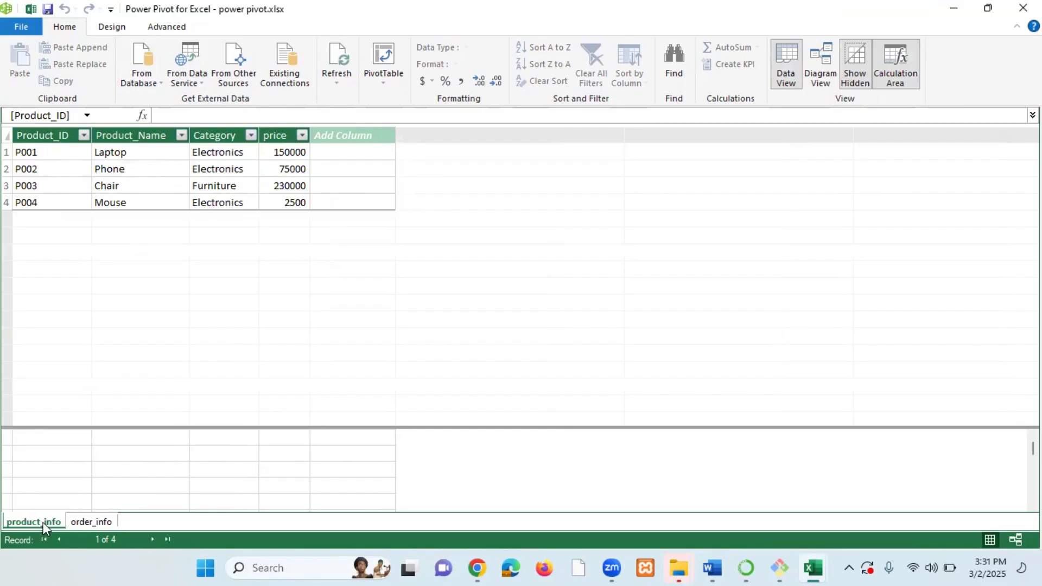
click(105, 524)
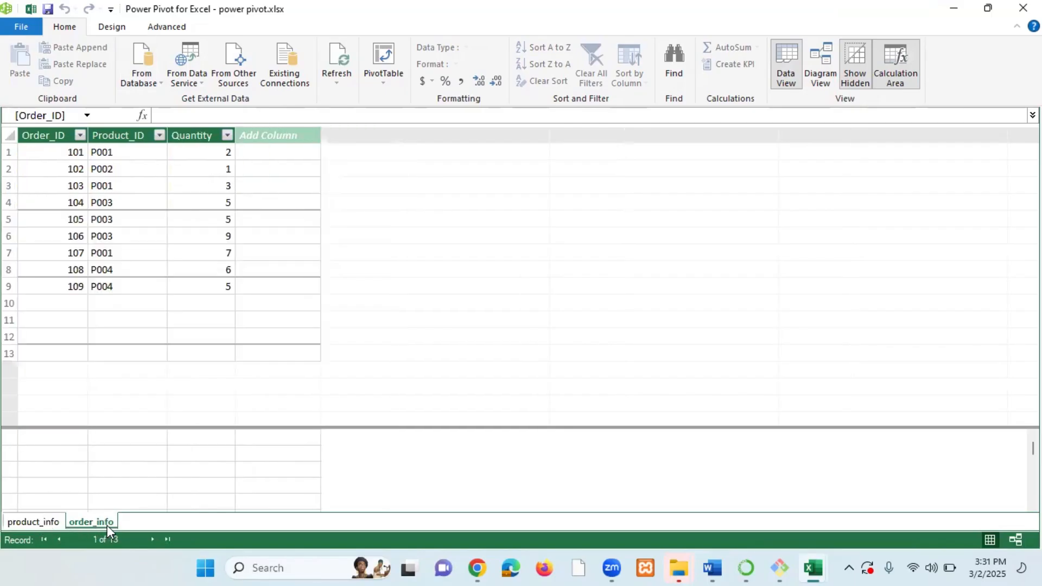
click(44, 522)
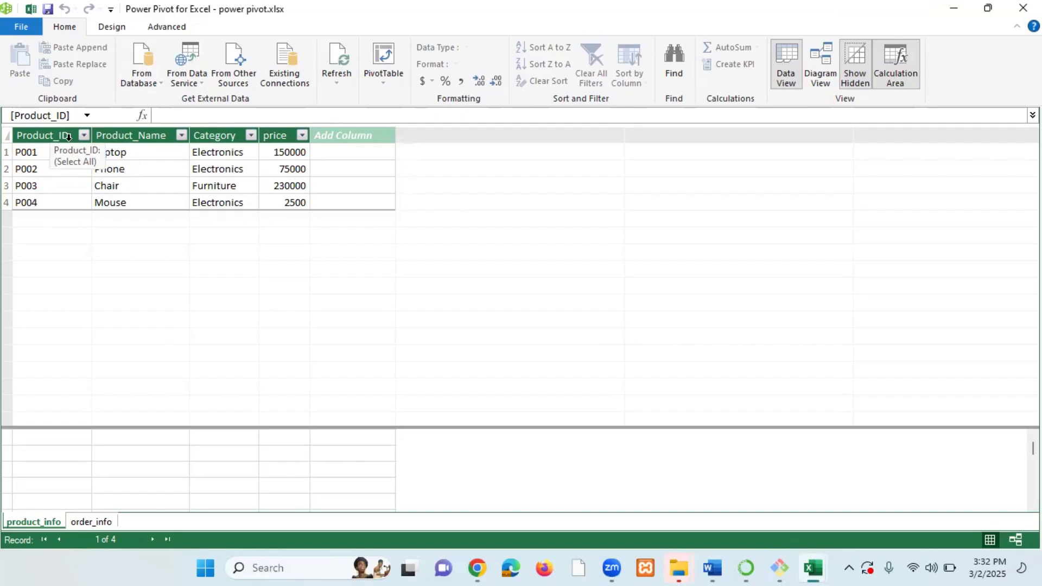
Inspect the Product_ID column in both order_info and product_info, then open the data model diagram.
click(92, 522)
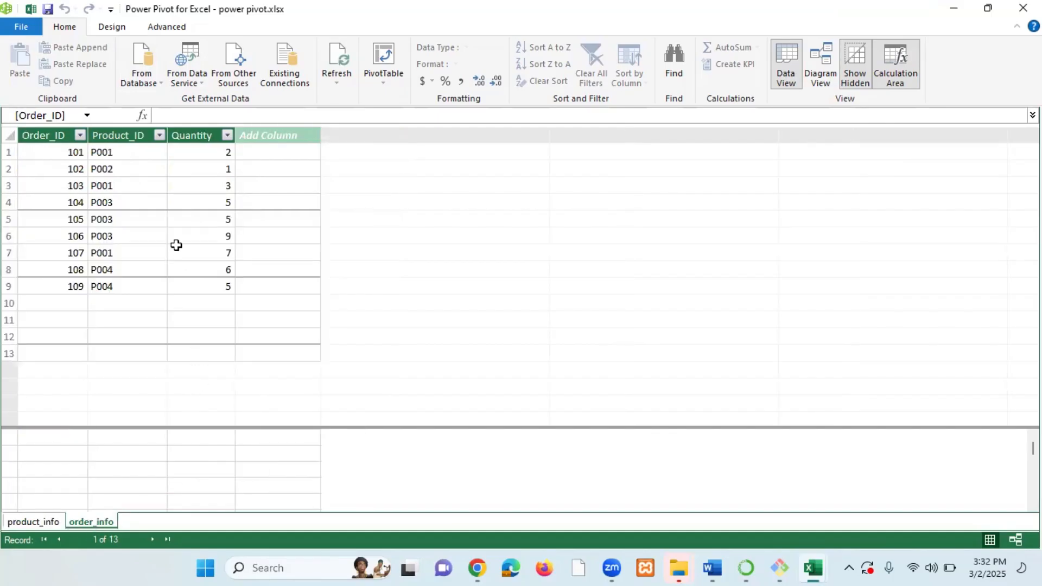
click(130, 136)
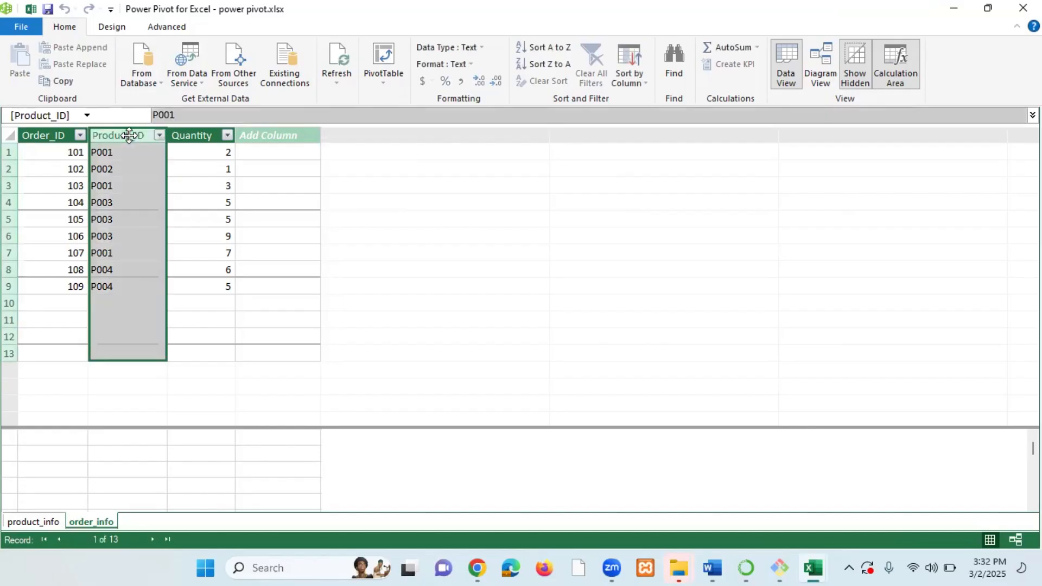
click(48, 519)
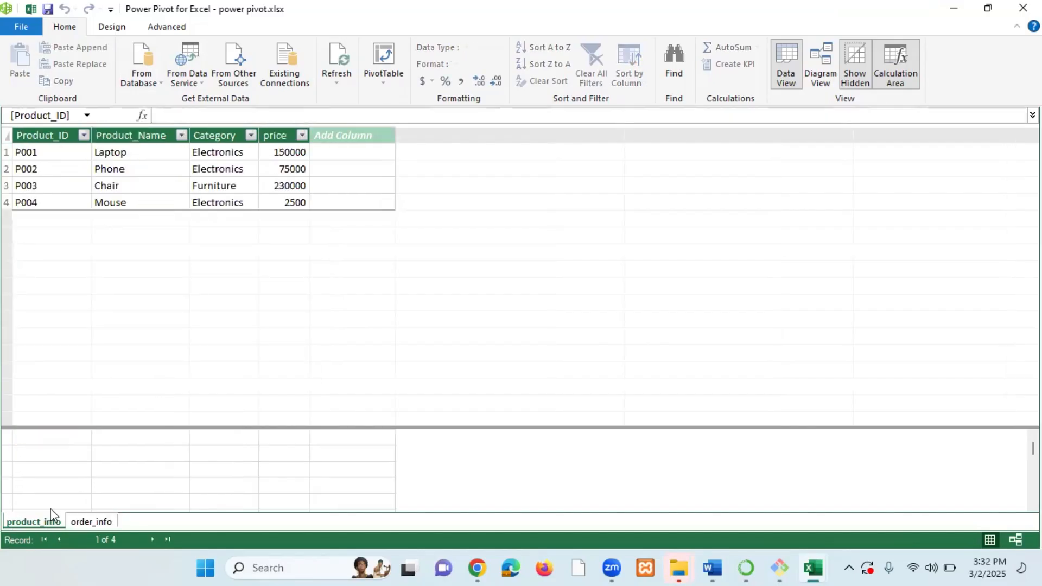
click(53, 135)
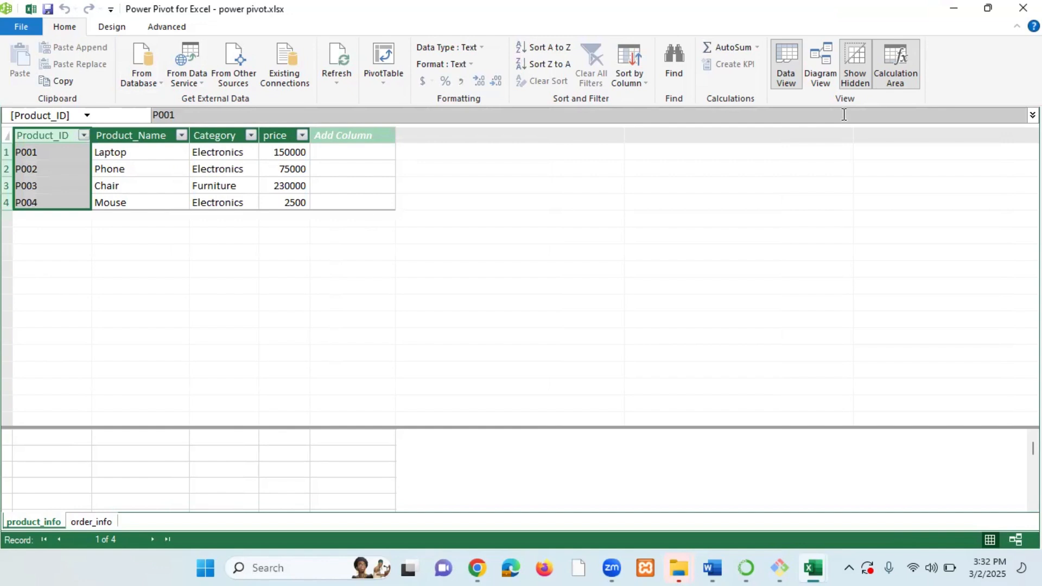
click(822, 63)
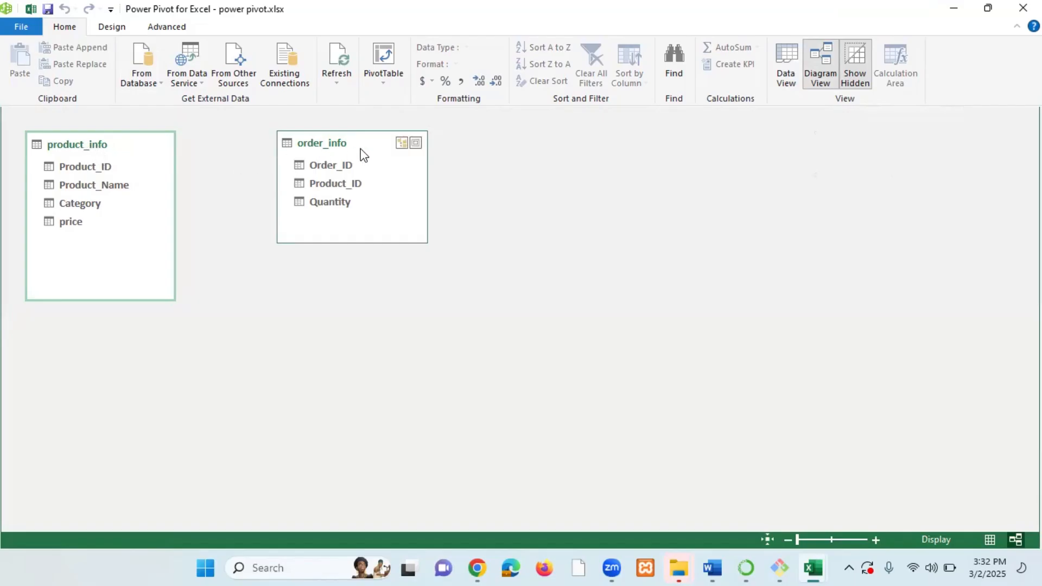
Create a relationship linking Product_ID in product_info to Product_ID in order_info in Diagram View.
click(80, 167)
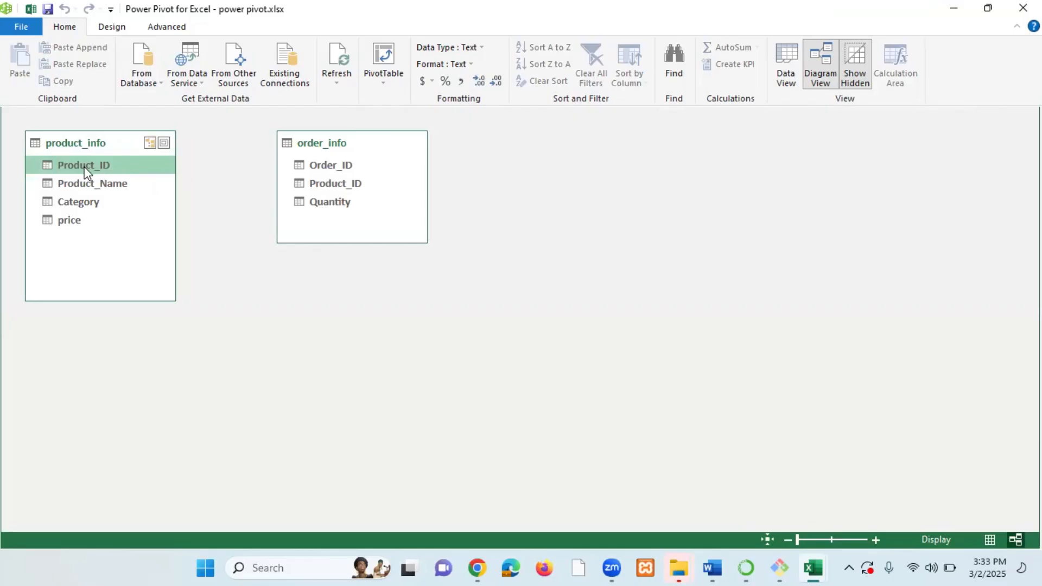
click(341, 189)
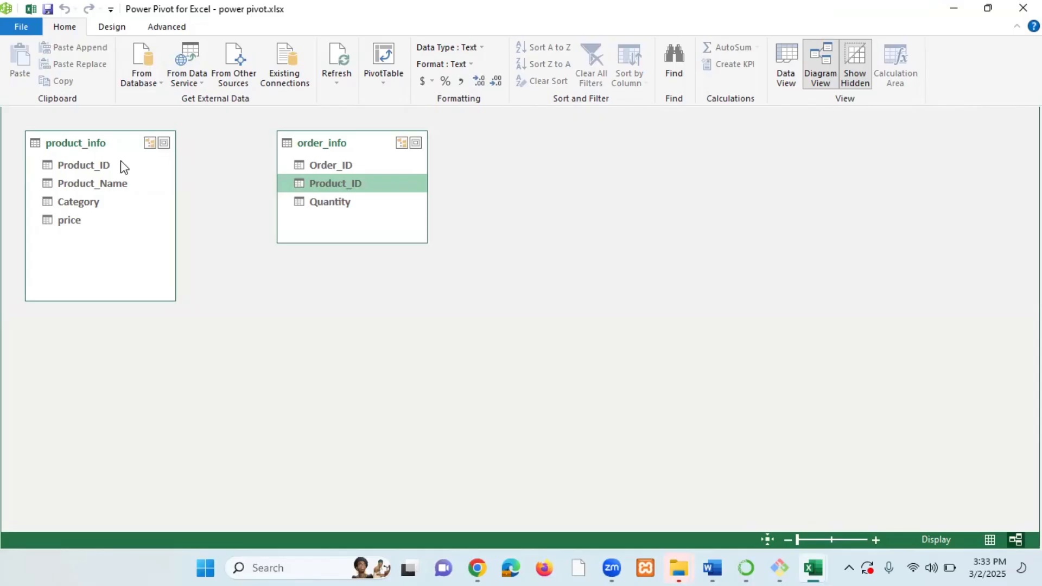
click(91, 172)
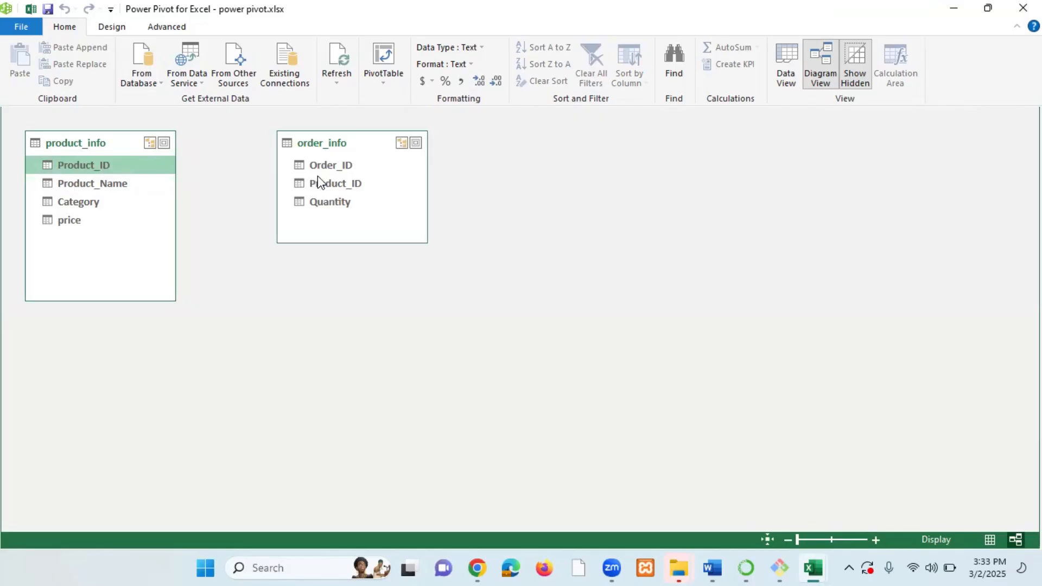
click(350, 186)
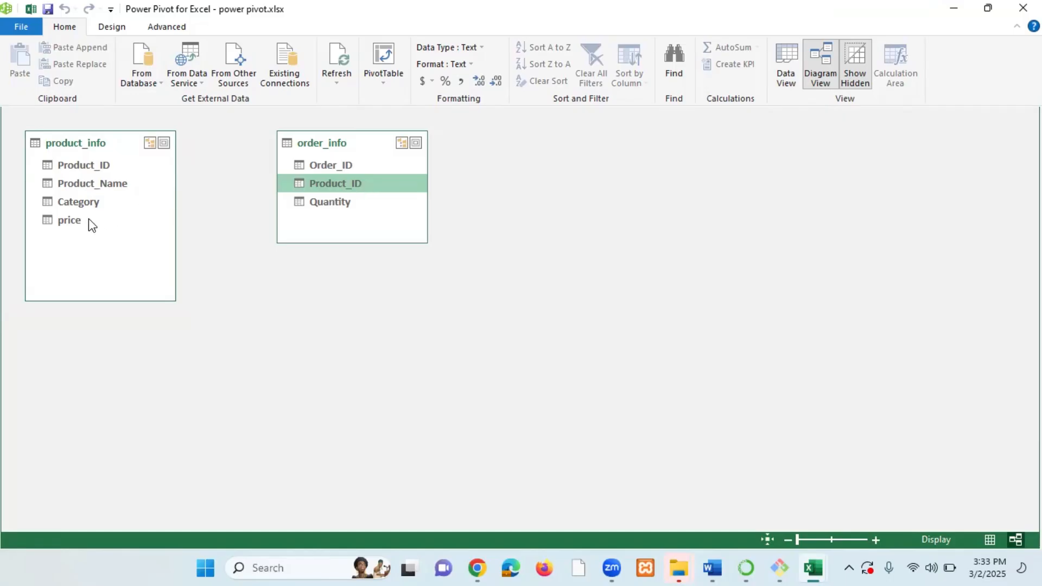
click(78, 166)
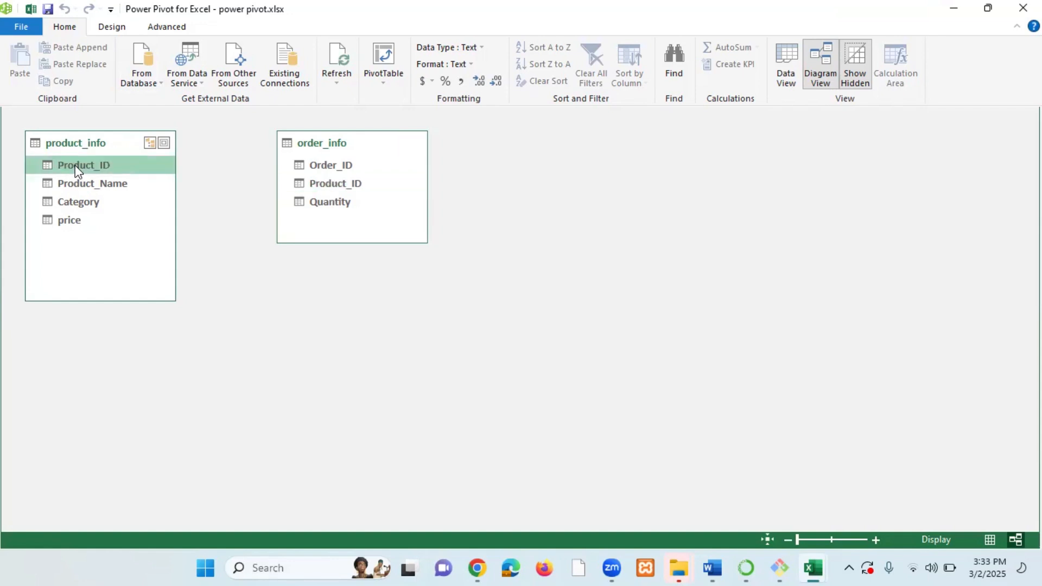
drag(82, 167, 323, 185)
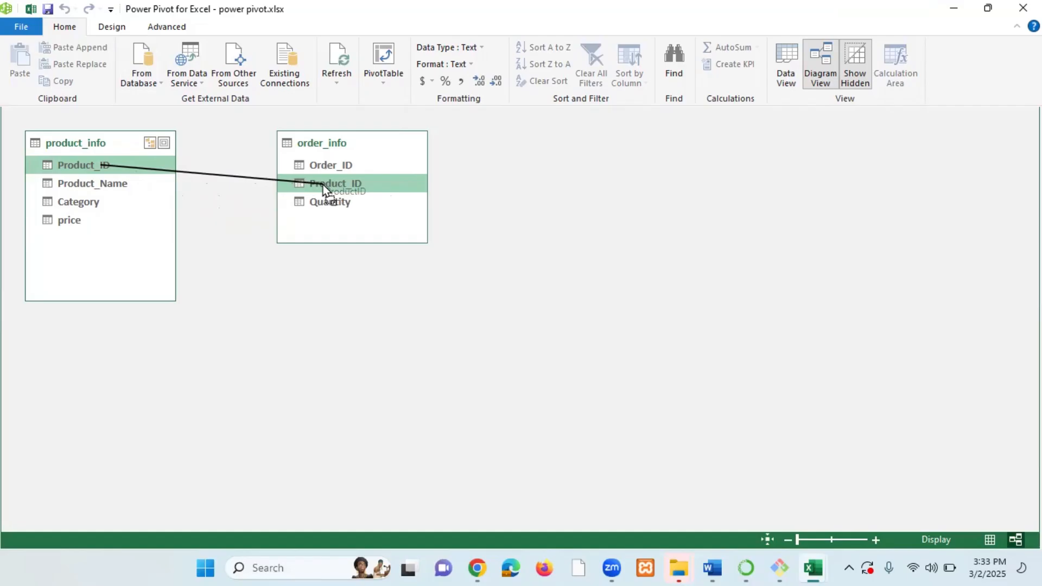
drag(323, 185, 322, 184)
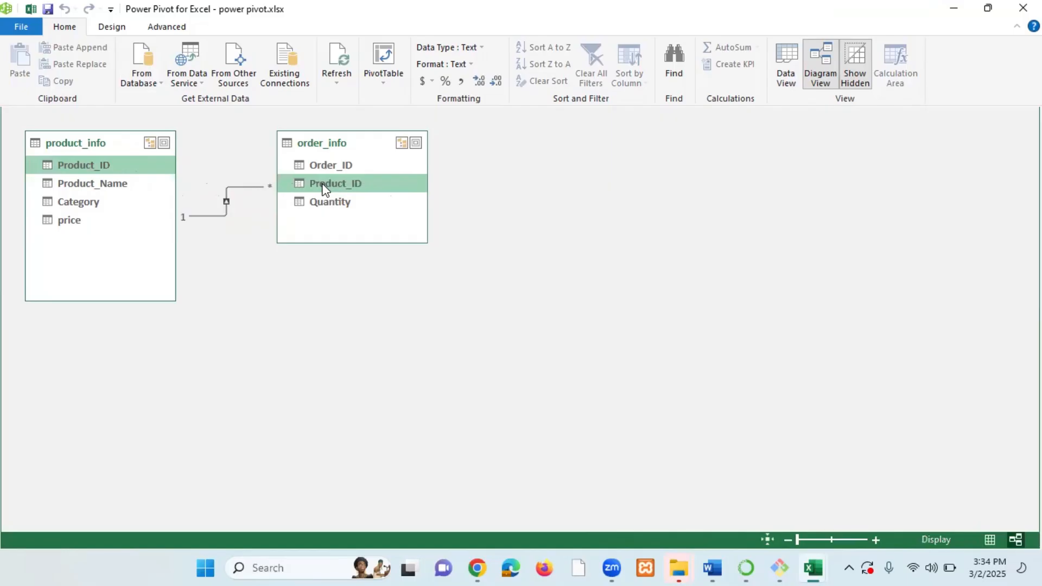
Move the order_info table box to the right, away from the product_info table.
drag(360, 141, 596, 222)
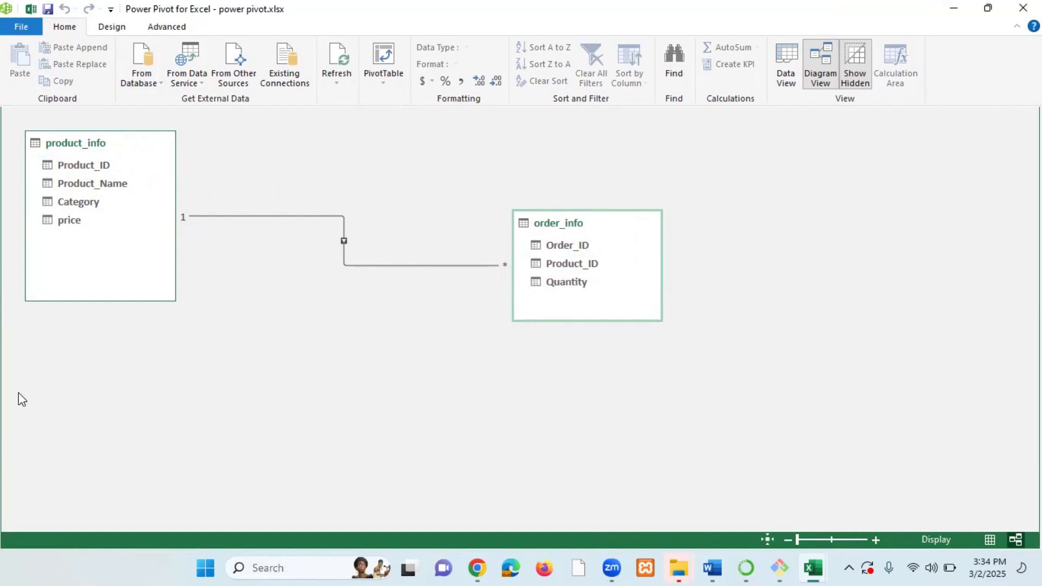
click(80, 166)
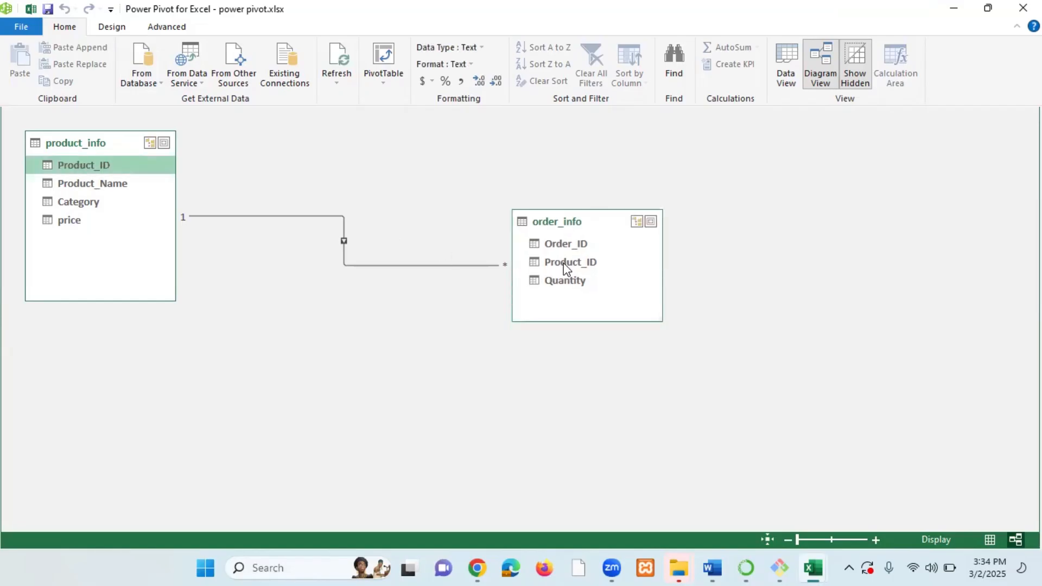
click(344, 242)
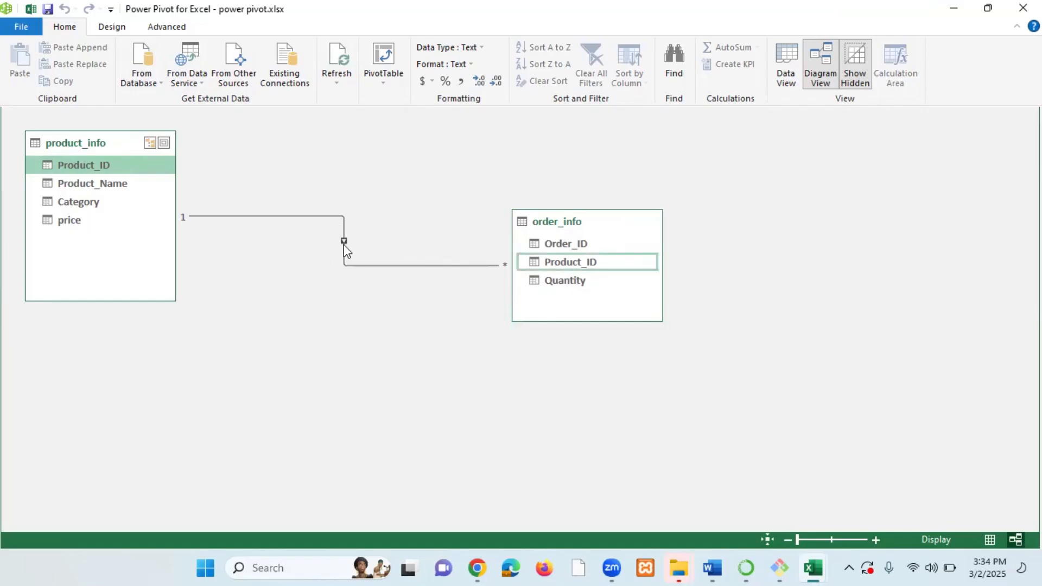
Deactivate the product_info–order_info relationship by clearing Active in the Edit Relationship dialog.
right_click(344, 243)
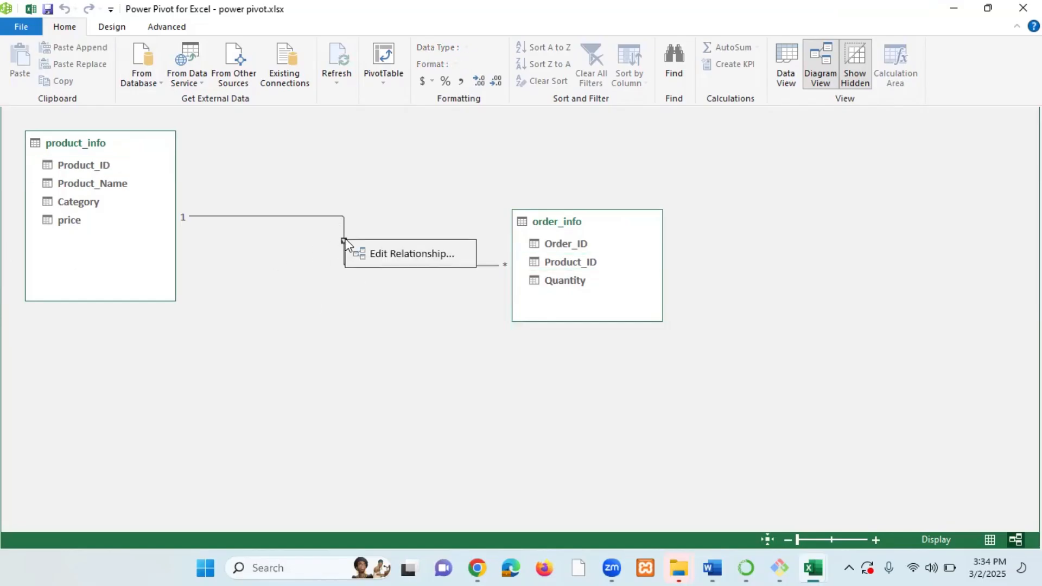
click(388, 261)
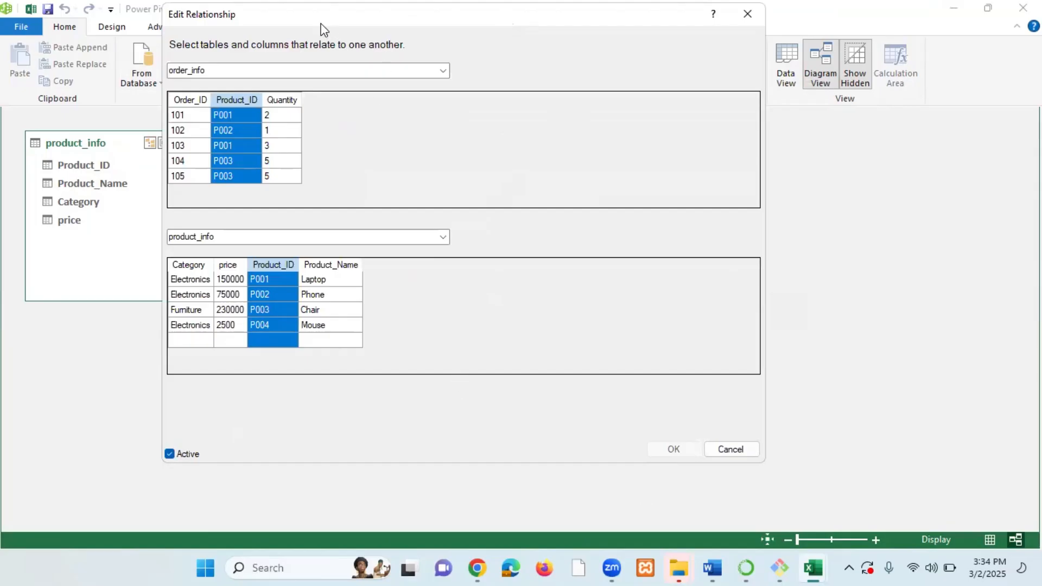
drag(324, 26, 345, 29)
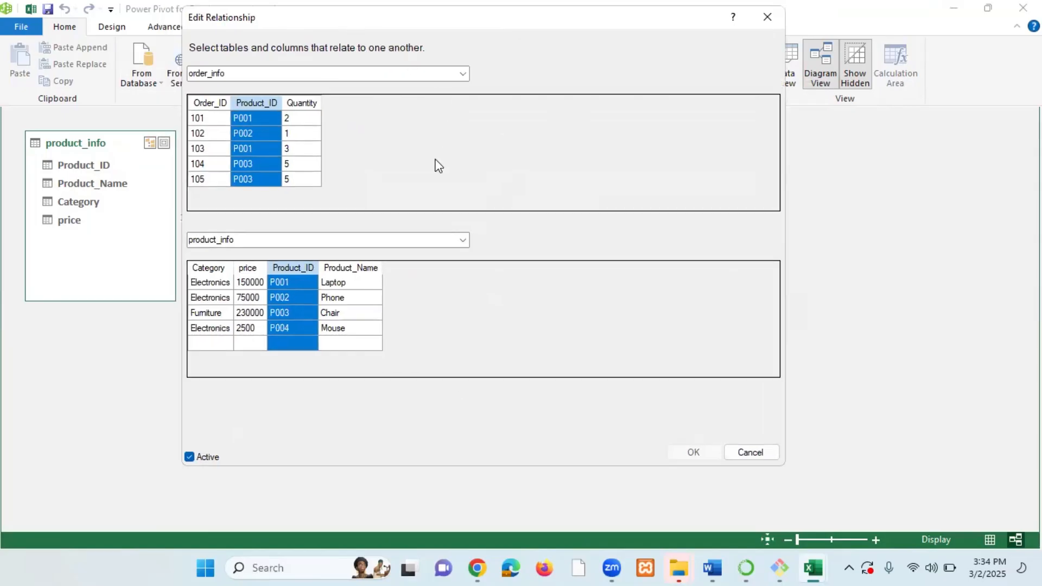
click(189, 457)
click(692, 454)
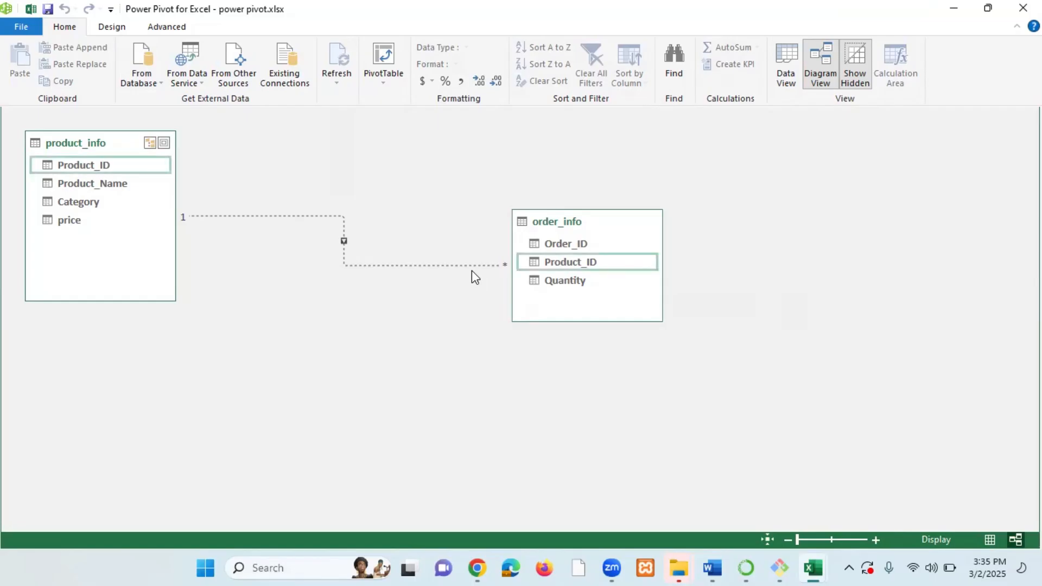
Reactivate the product_info–order_info relationship by selecting Active in the Edit Relationship dialog.
right_click(344, 242)
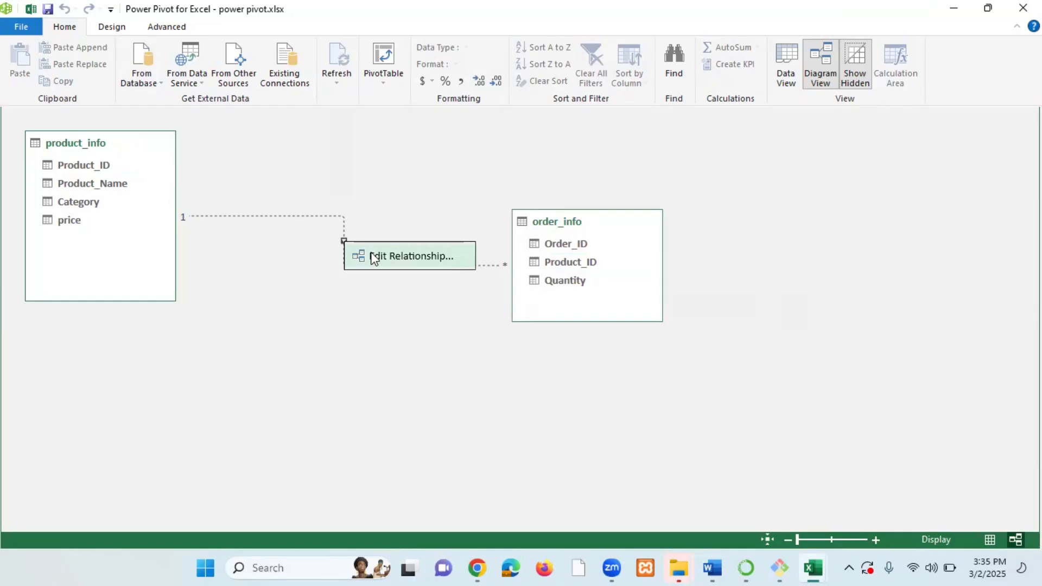
click(411, 255)
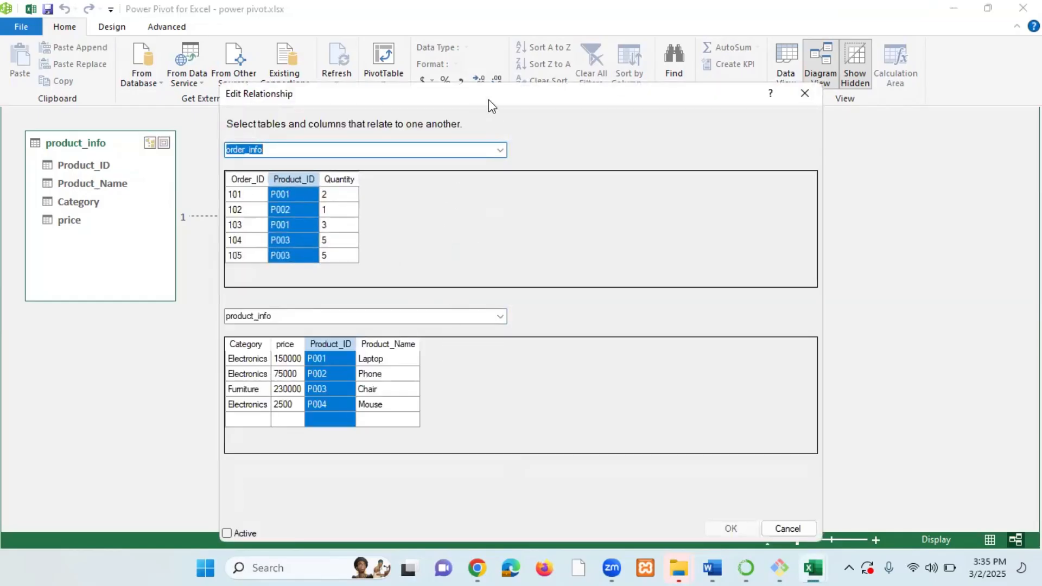
drag(487, 96, 470, 14)
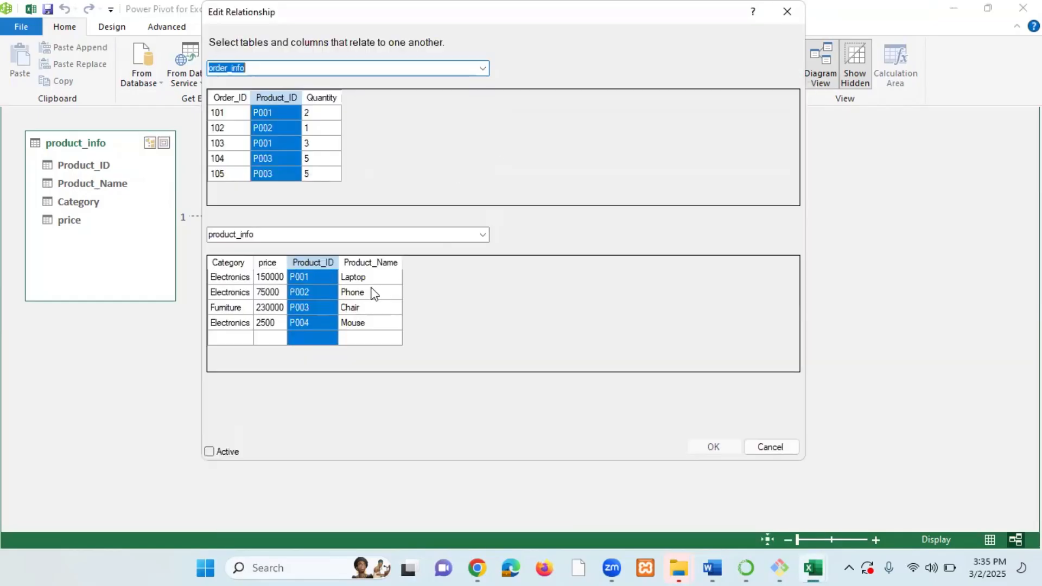
click(210, 453)
click(713, 447)
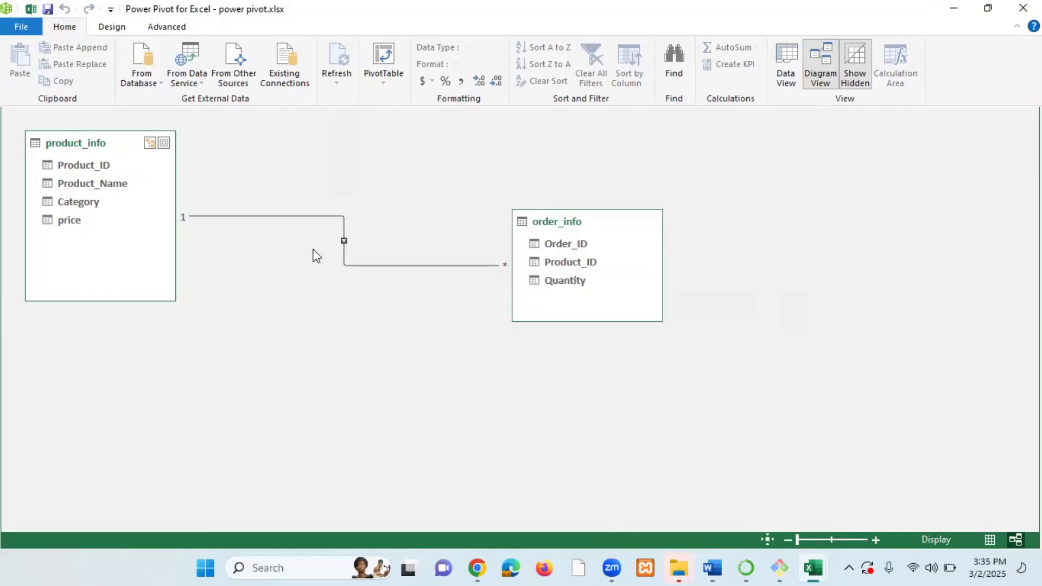
Delete the relationship between product_info and order_info permanently from the data model.
click(333, 216)
right_click(334, 217)
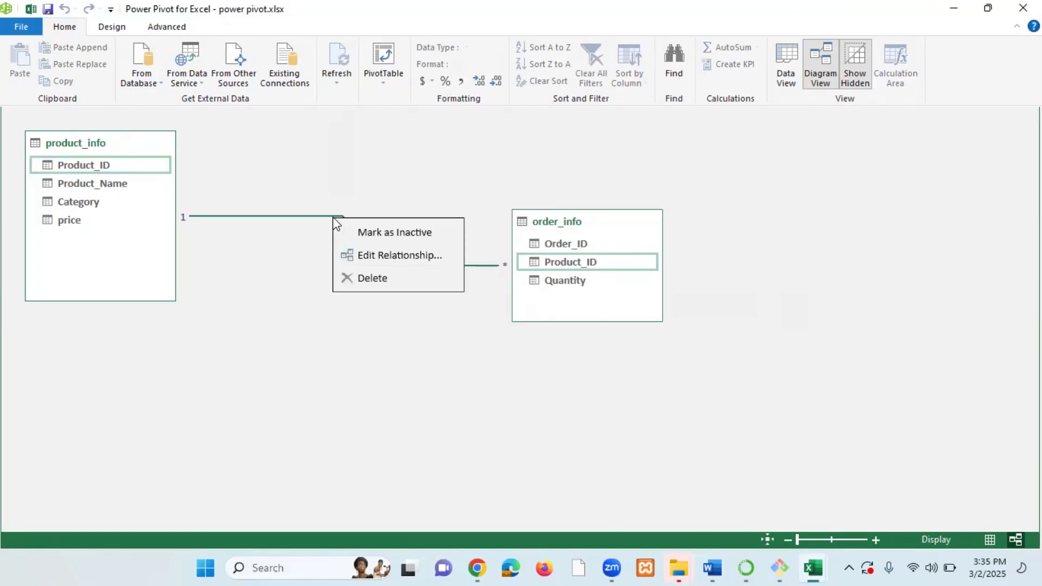
click(295, 255)
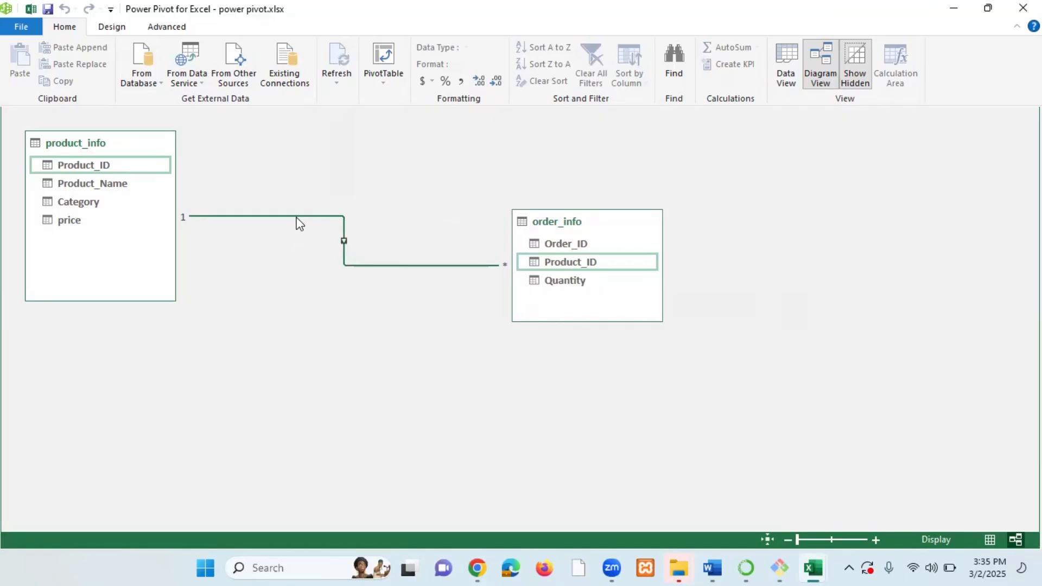
right_click(343, 244)
click(273, 267)
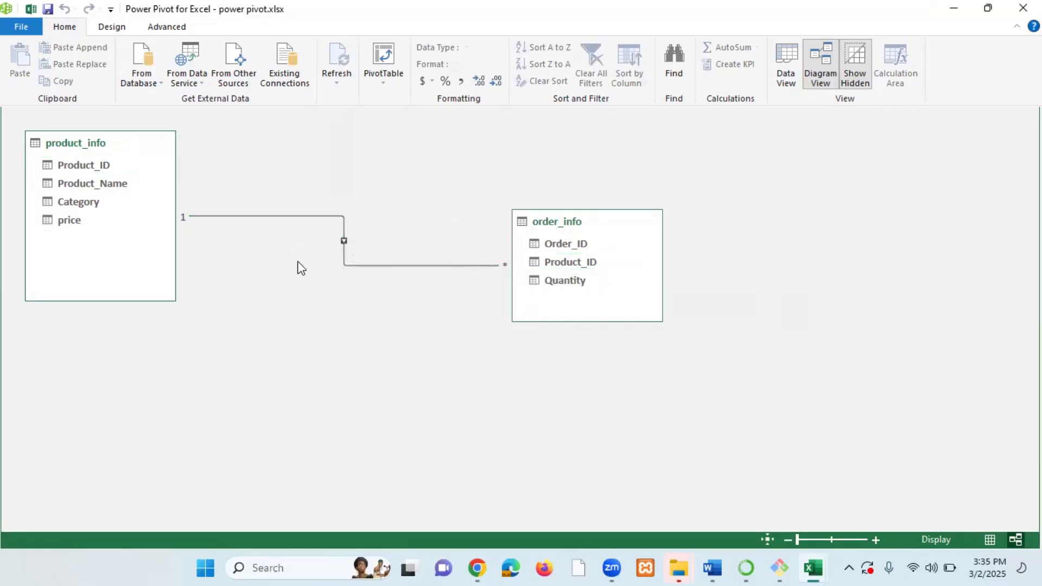
right_click(344, 244)
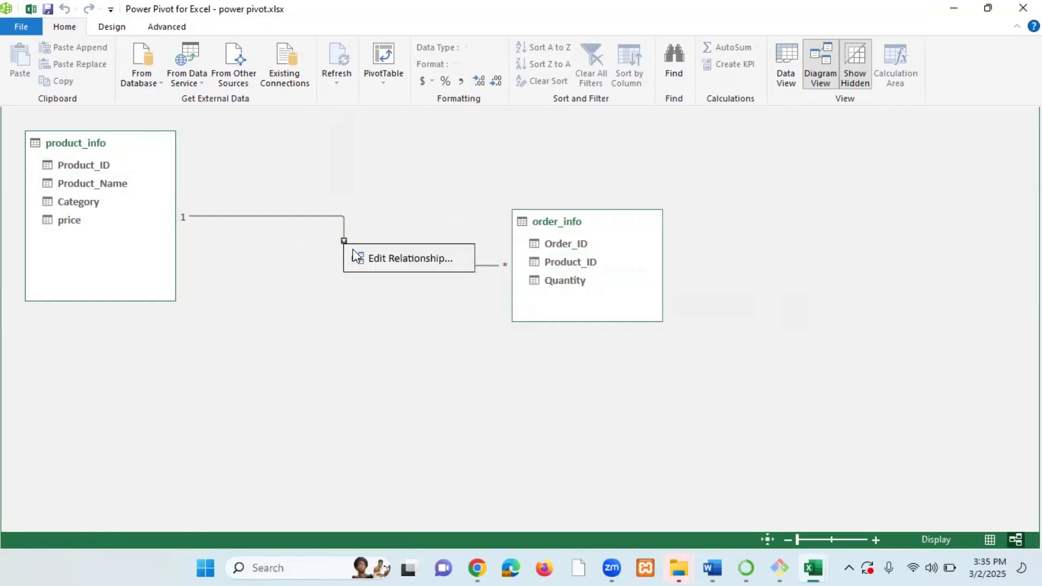
click(287, 261)
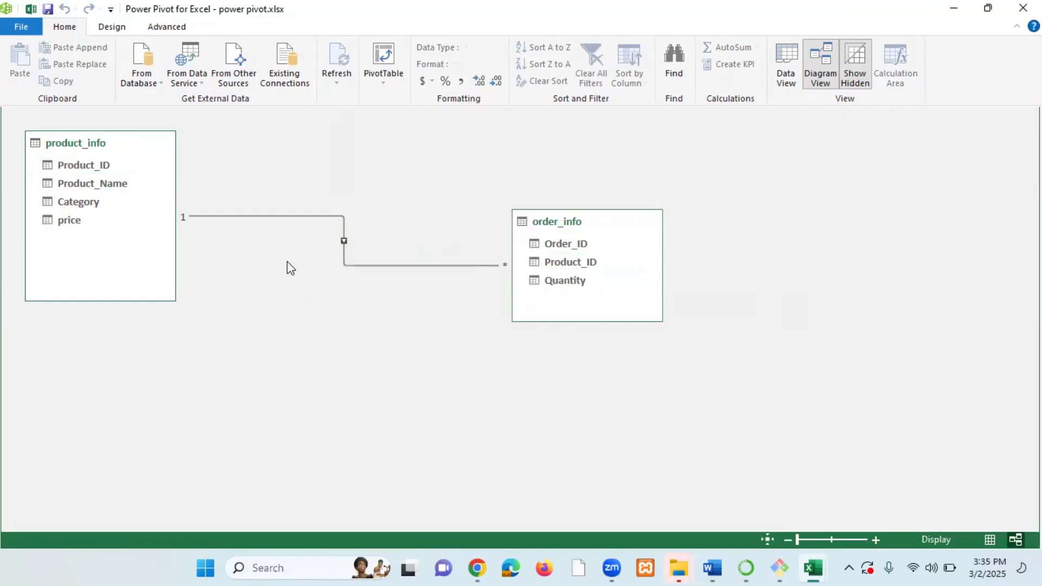
right_click(287, 216)
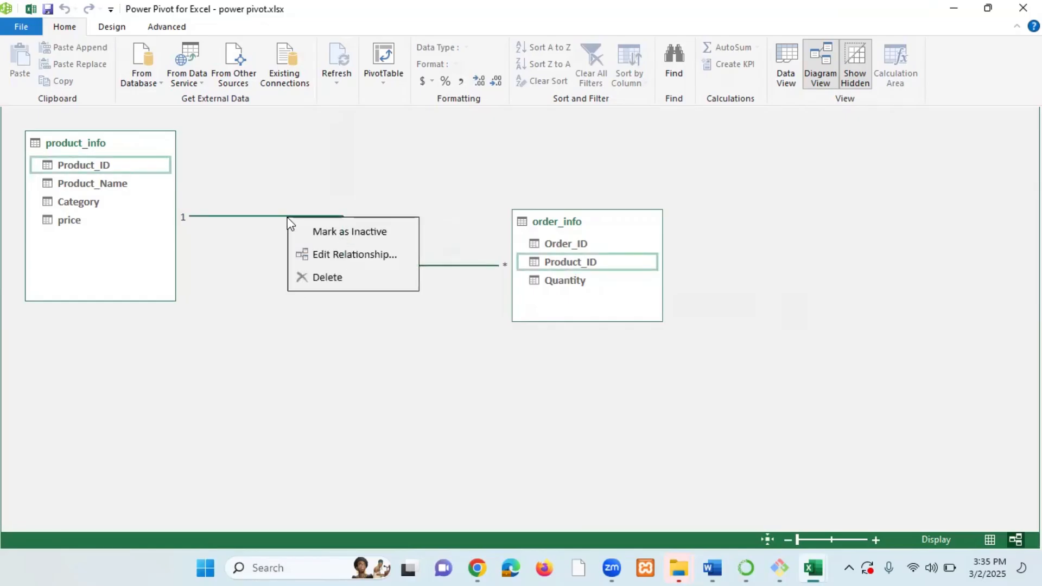
click(334, 278)
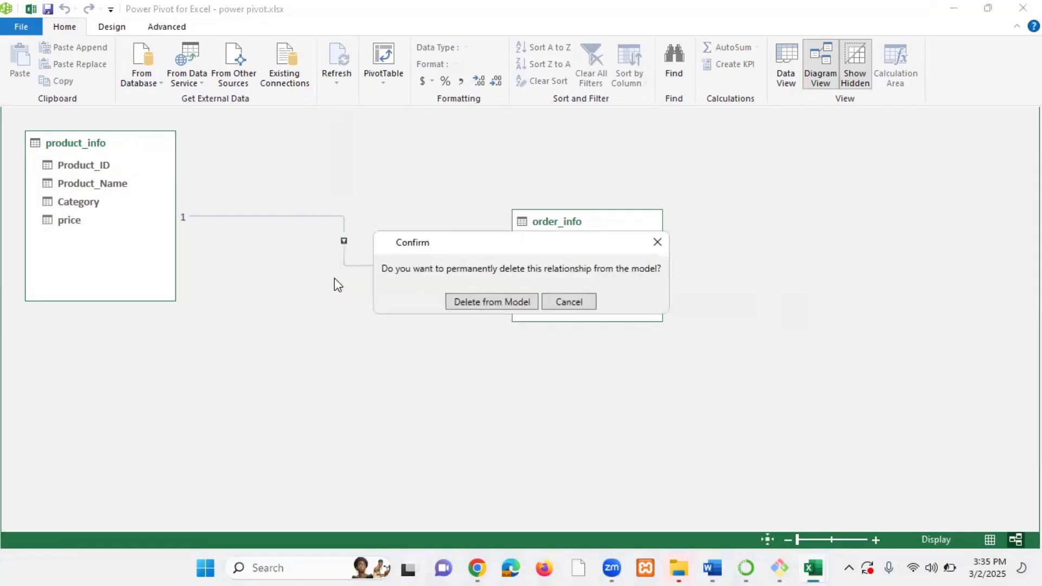
click(481, 302)
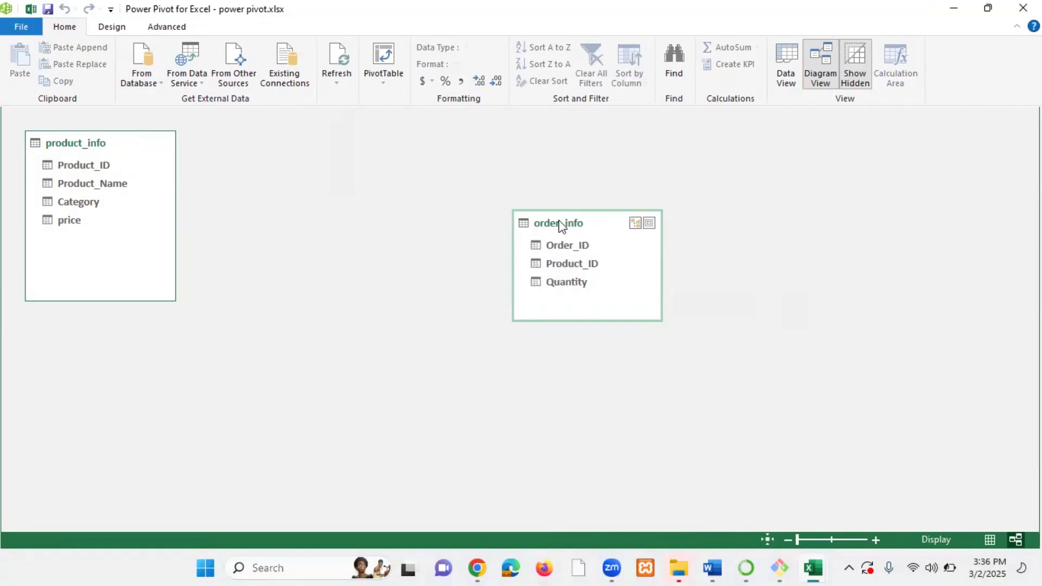
Close the Power Pivot window, reopen it, close it again, and save the workbook.
click(783, 58)
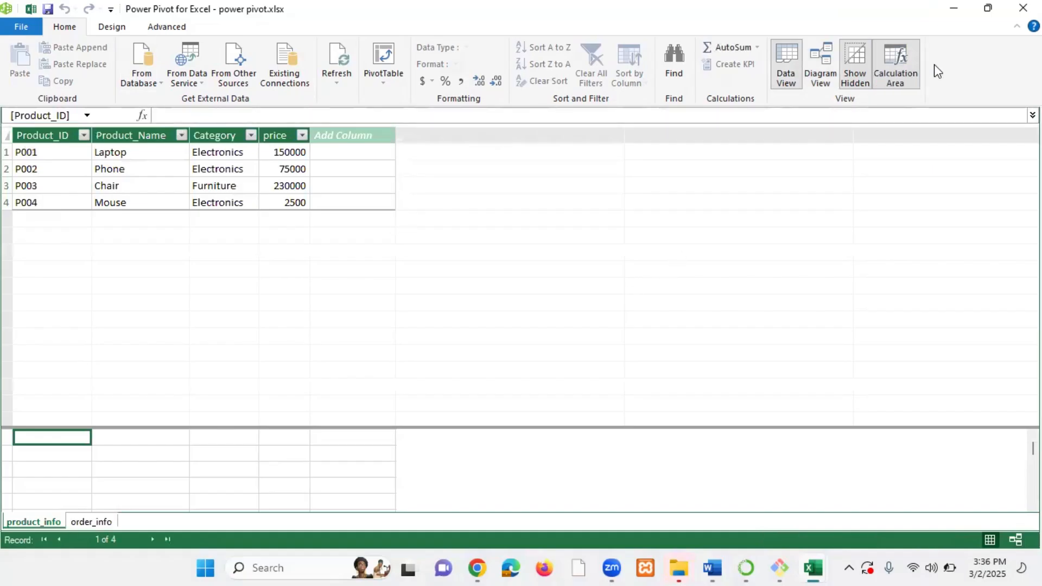
click(1022, 8)
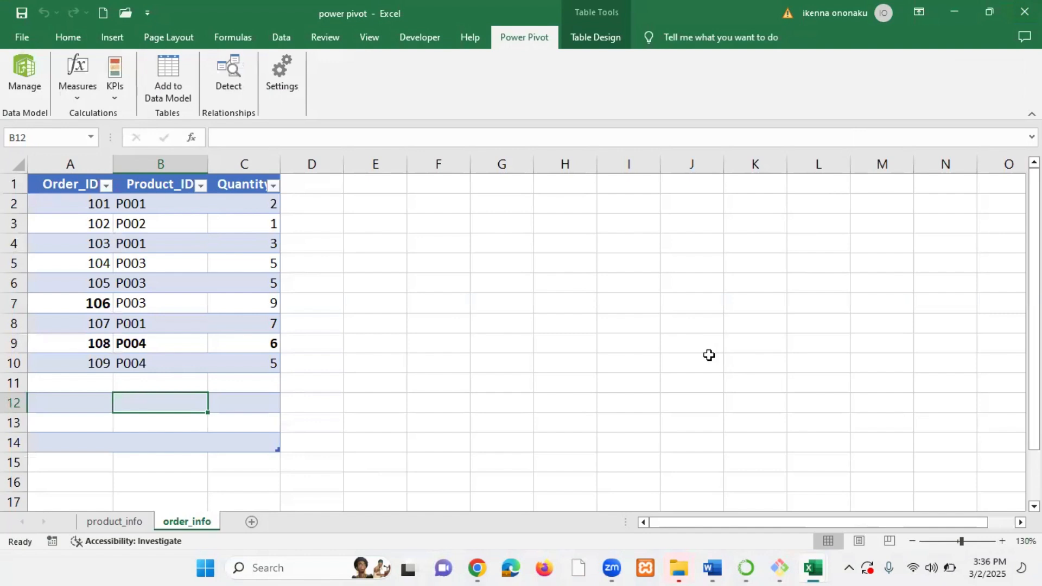
click(24, 78)
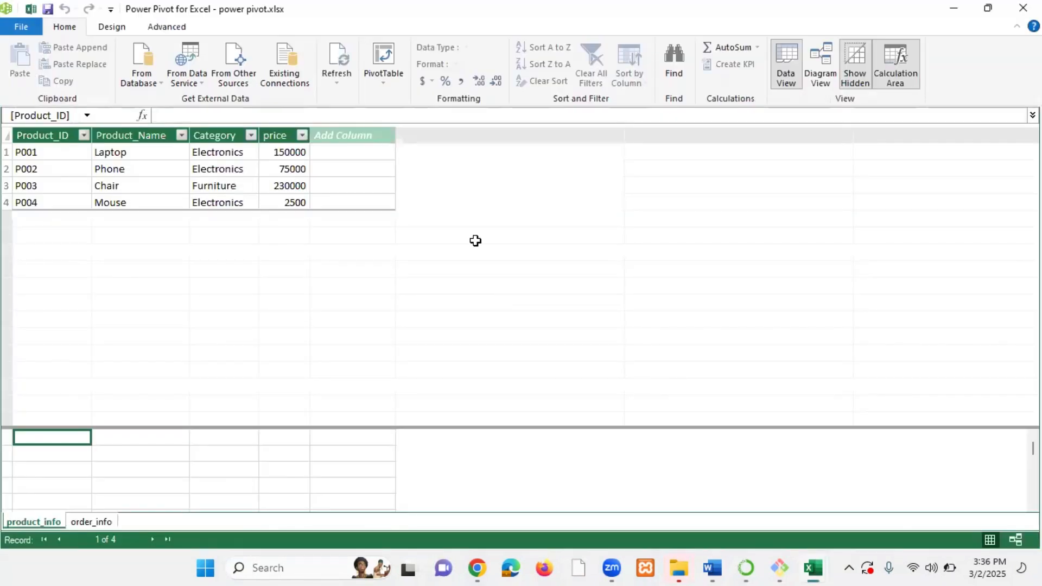
click(1022, 7)
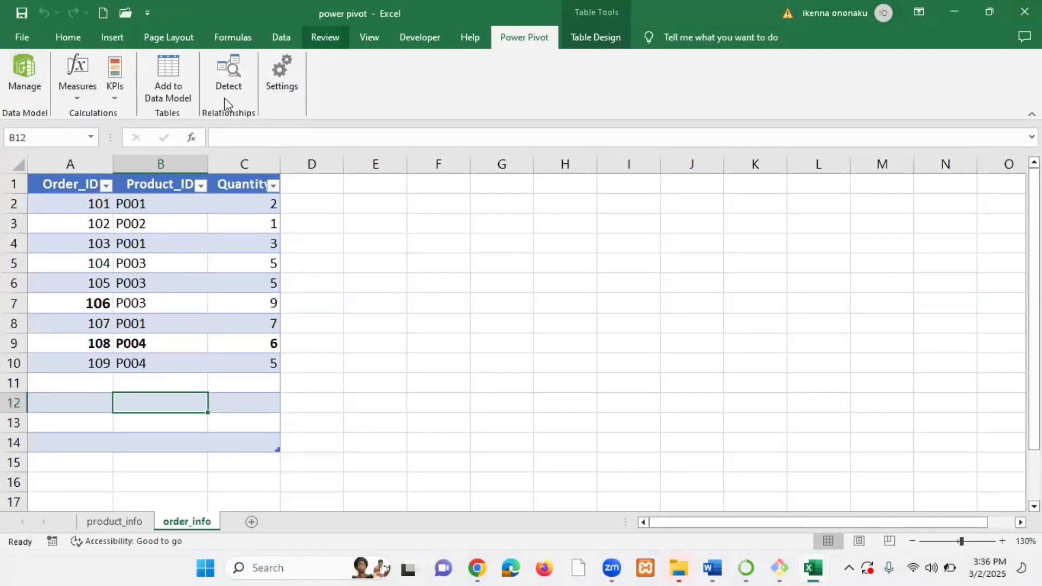
click(23, 37)
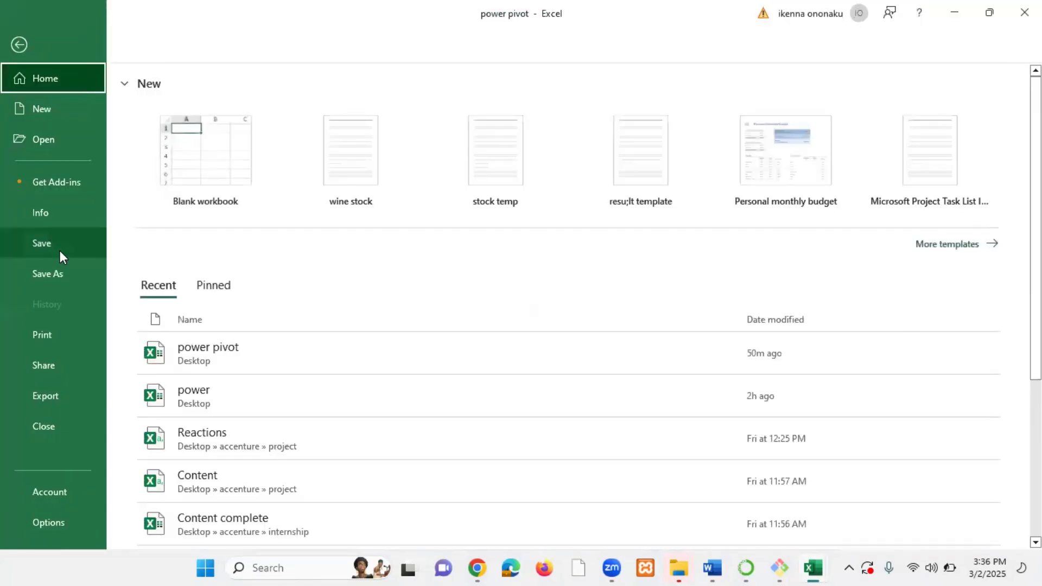
click(57, 243)
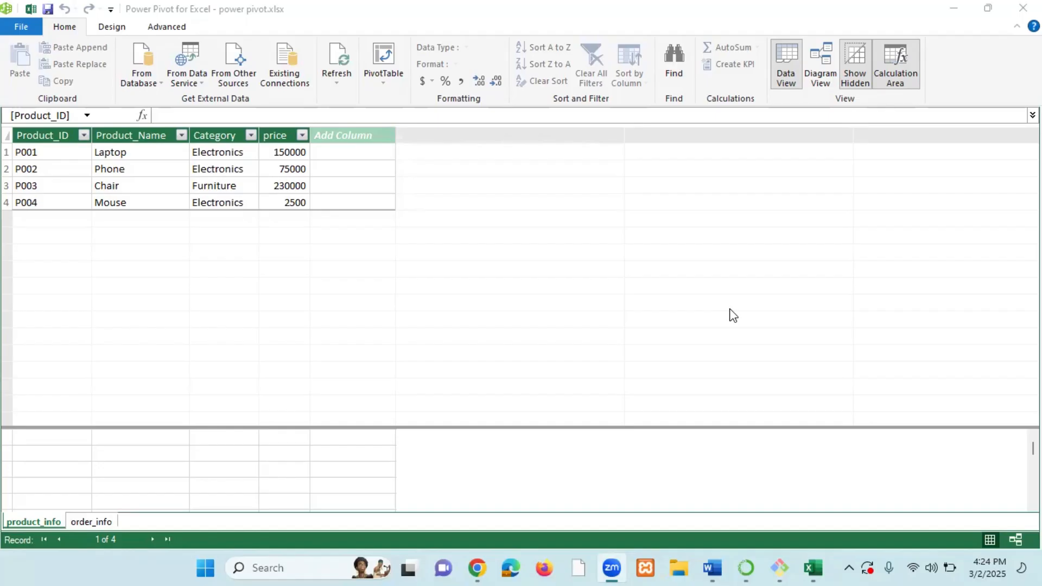
Review the product_info and order_info tables in Data View by switching between them.
click(45, 521)
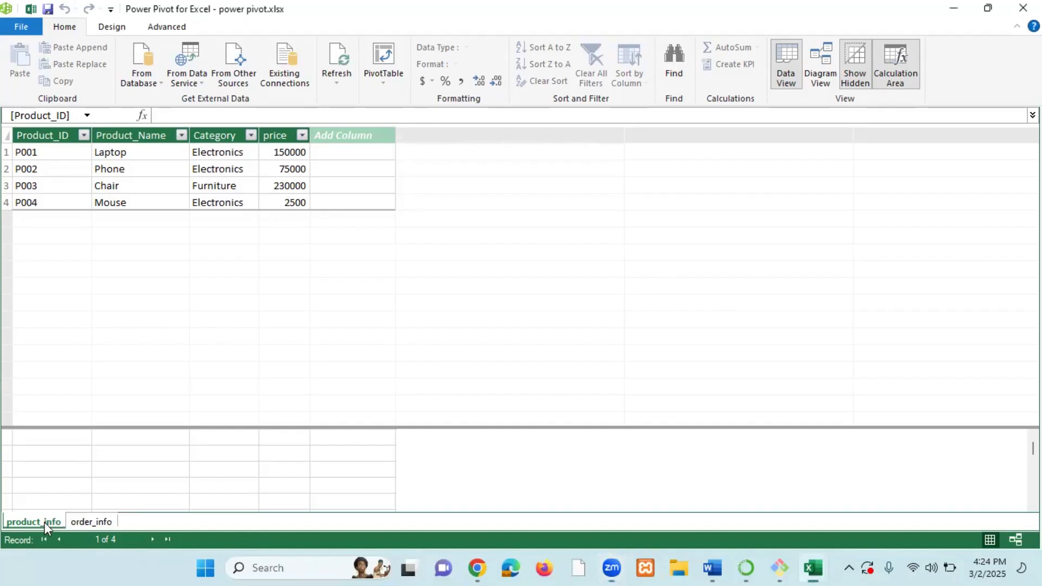
click(92, 522)
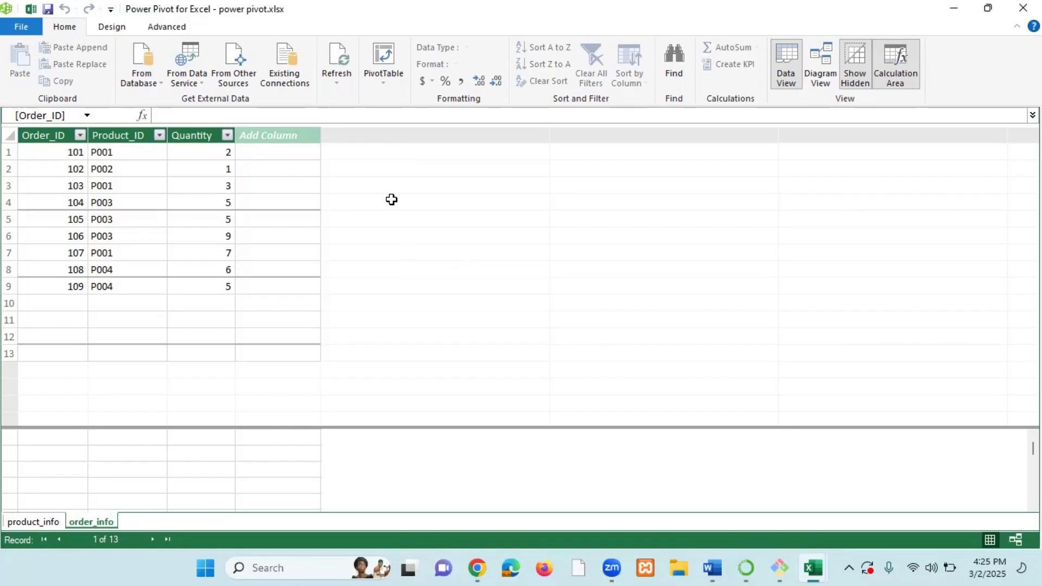
click(38, 523)
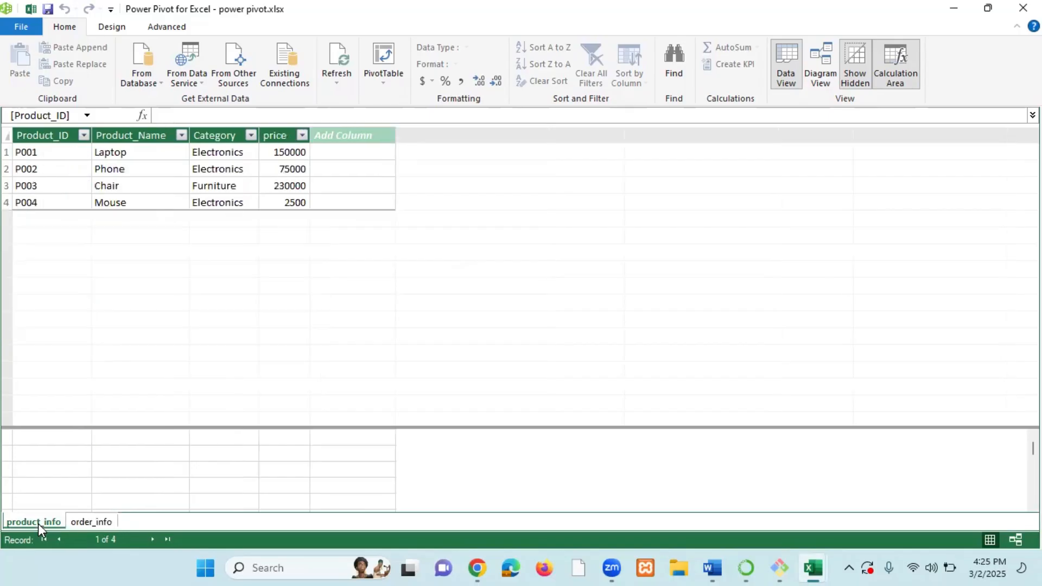
Inspect the Product_Name column and its individual product entries in product_info, comparing with the Quantity column in order_info.
click(99, 523)
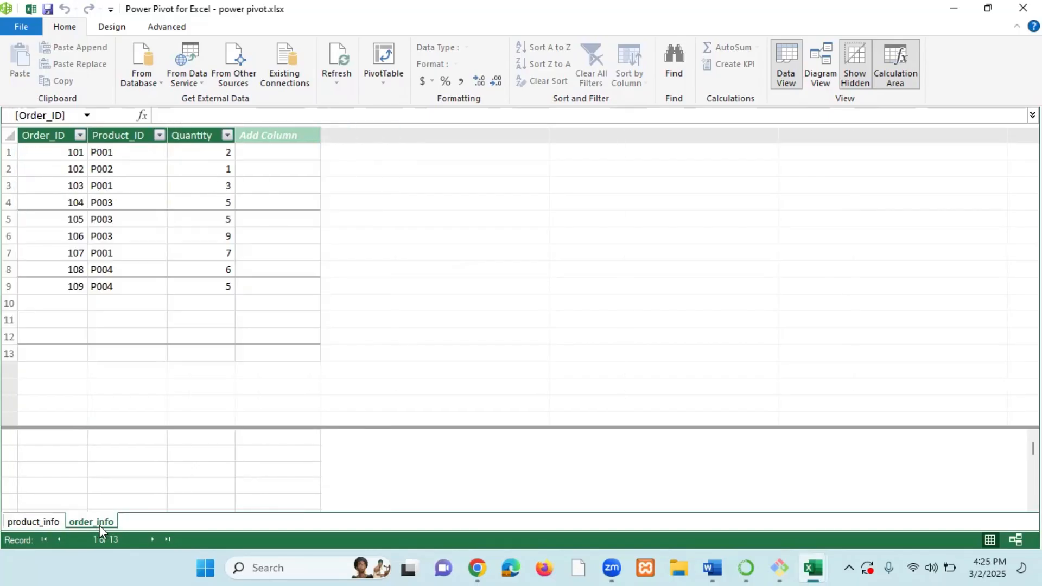
click(51, 523)
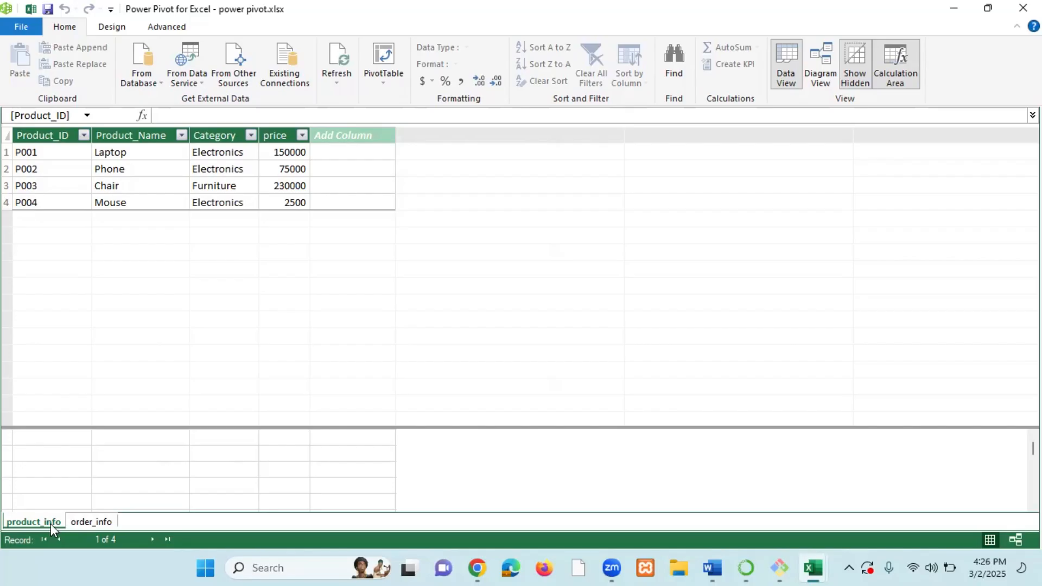
click(149, 134)
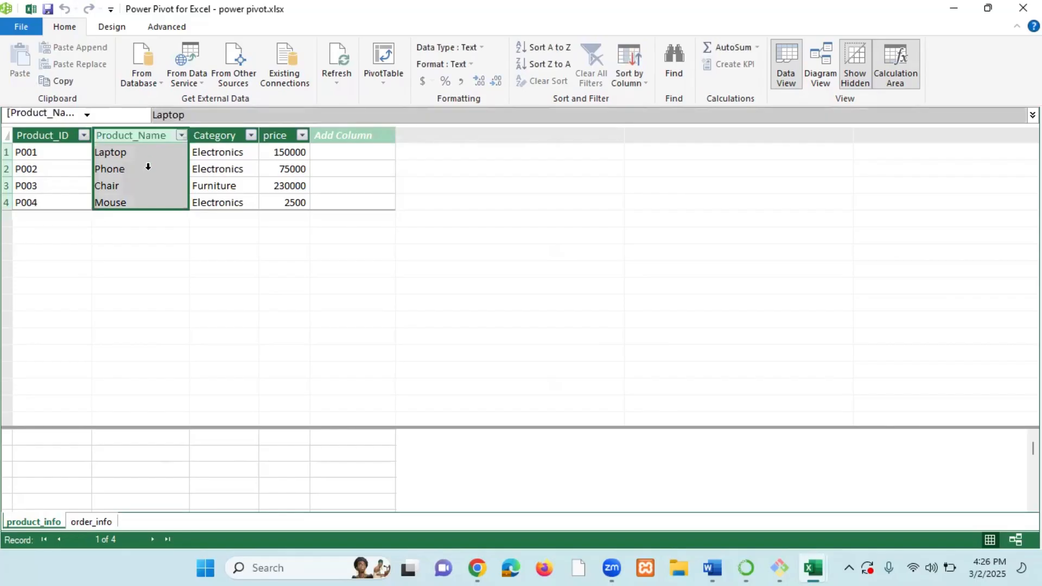
click(94, 522)
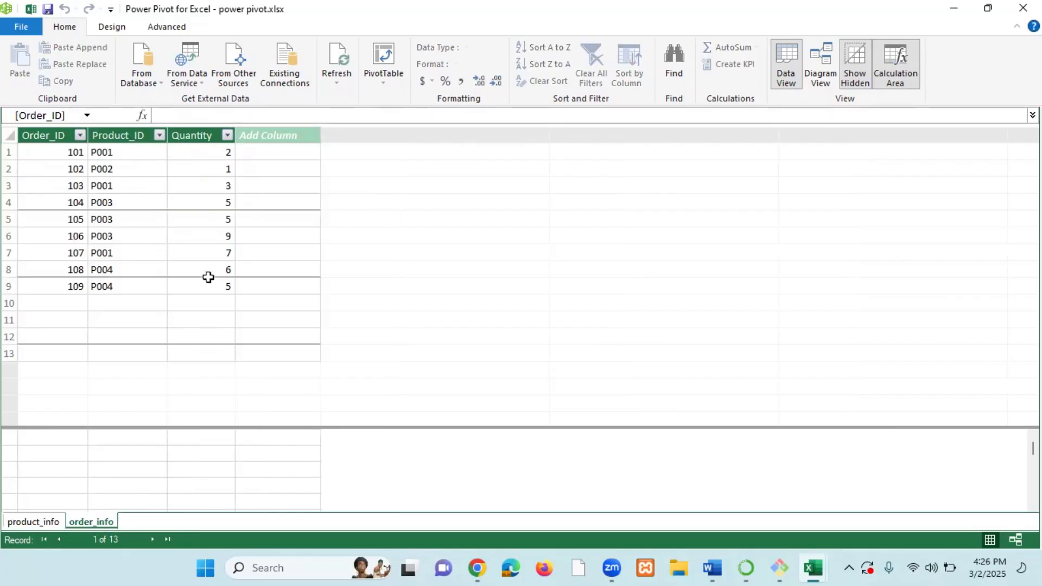
click(210, 135)
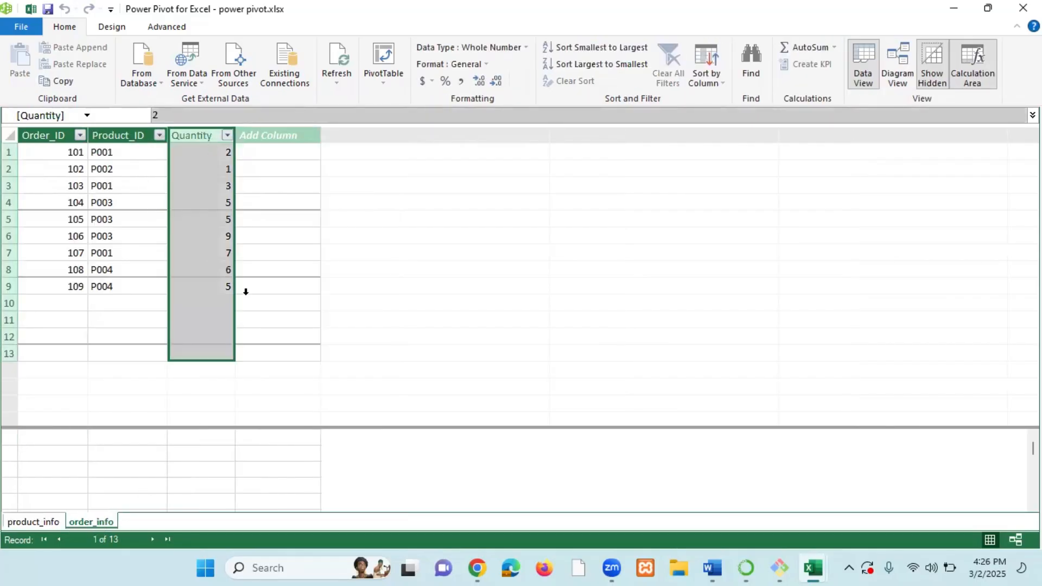
click(37, 521)
click(132, 136)
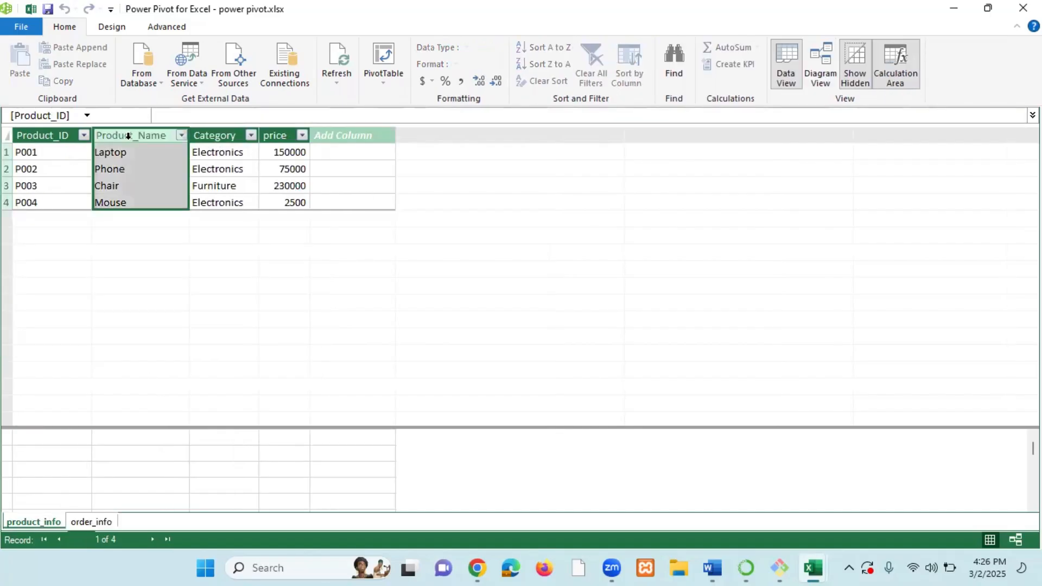
click(93, 523)
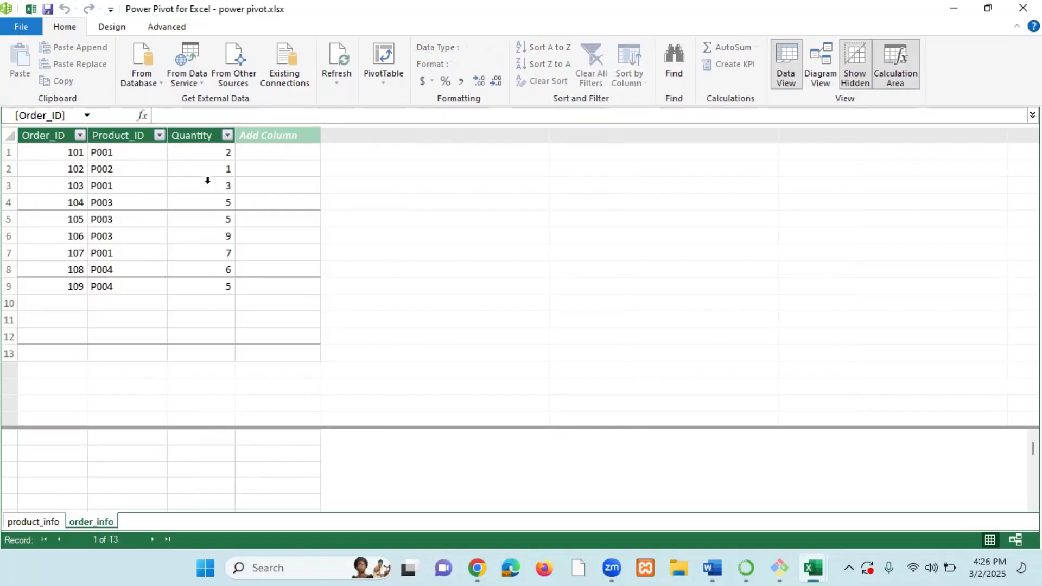
click(207, 140)
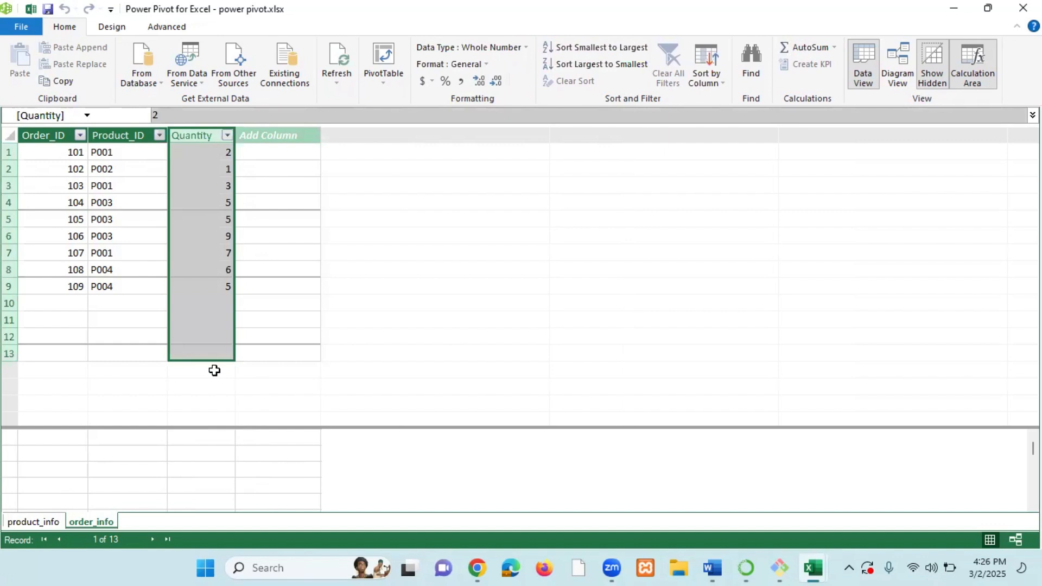
click(49, 523)
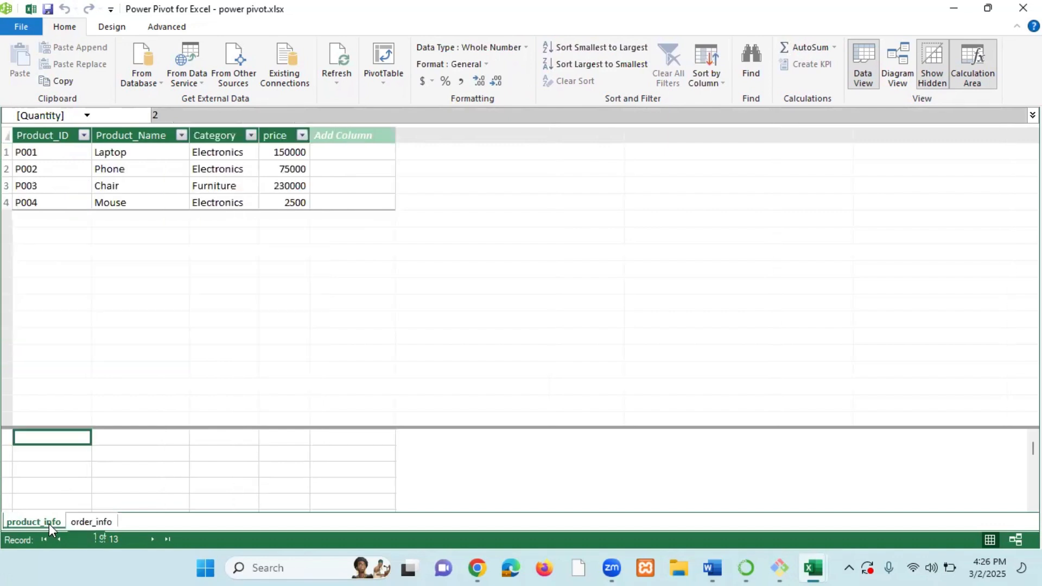
click(148, 159)
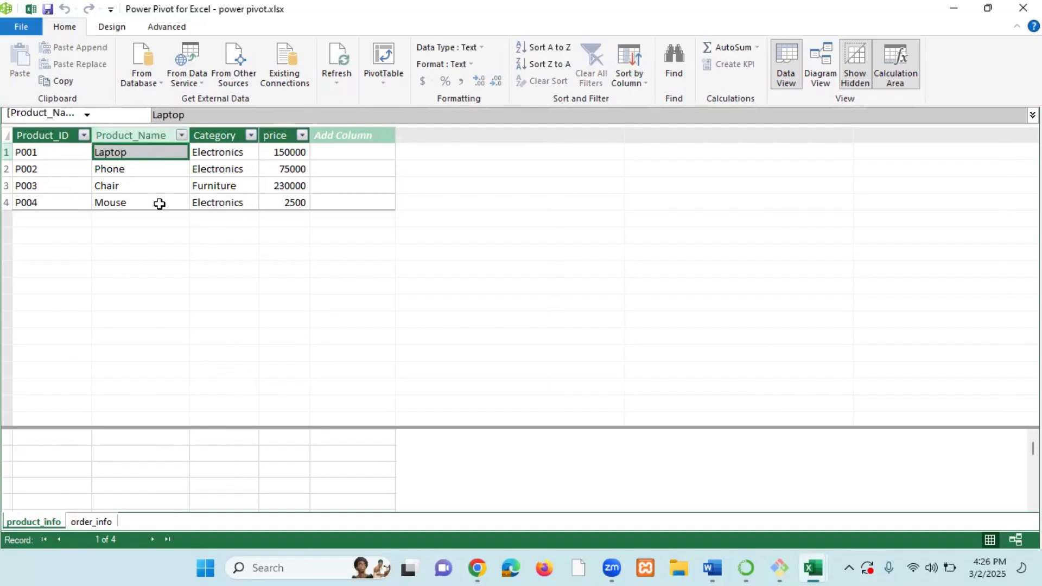
click(147, 169)
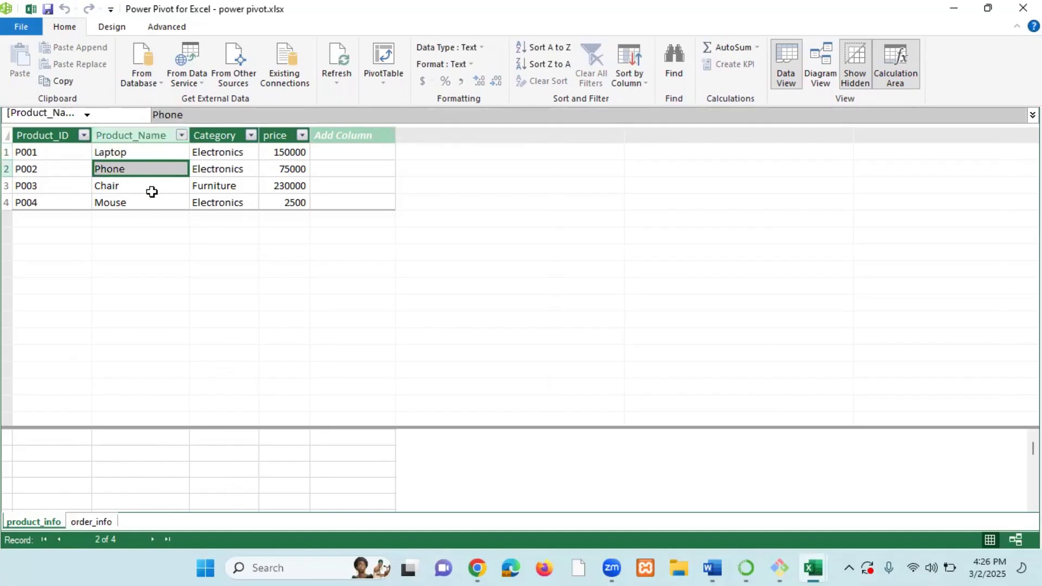
click(151, 189)
click(151, 205)
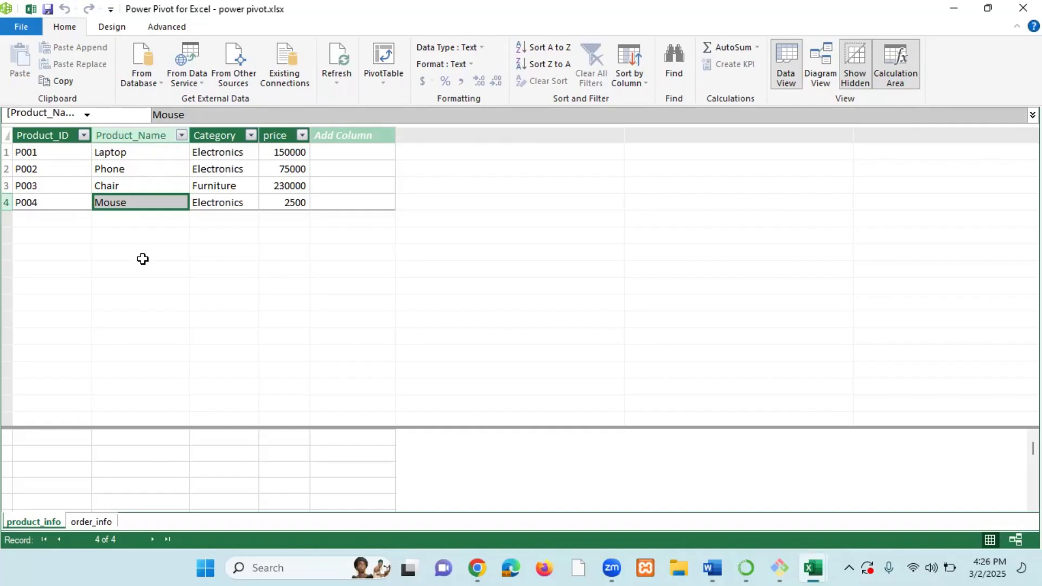
Examine the order_info Quantity column and Product_ID cells in Data View, switching briefly to product_info.
click(103, 521)
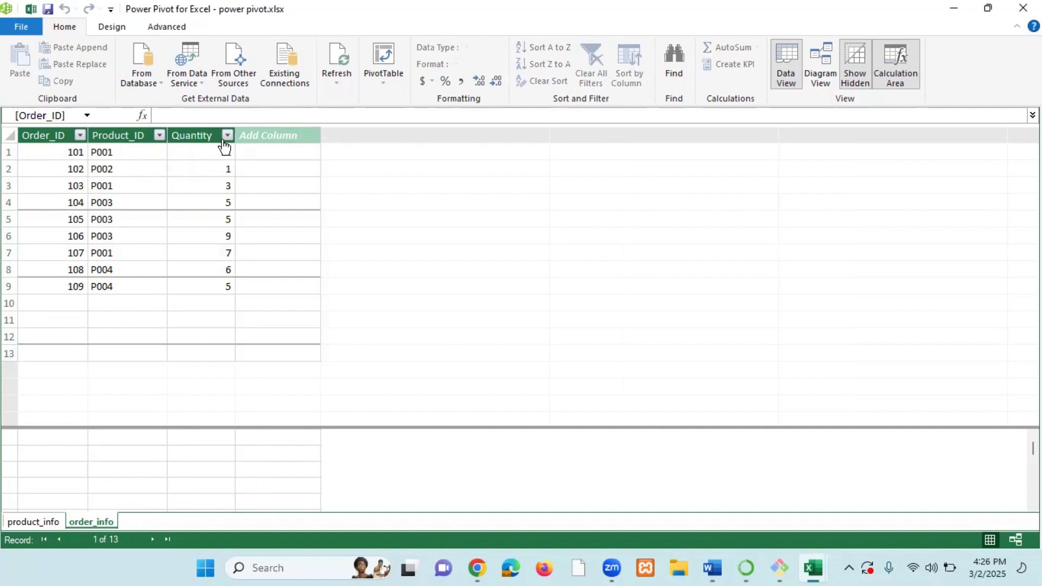
click(200, 136)
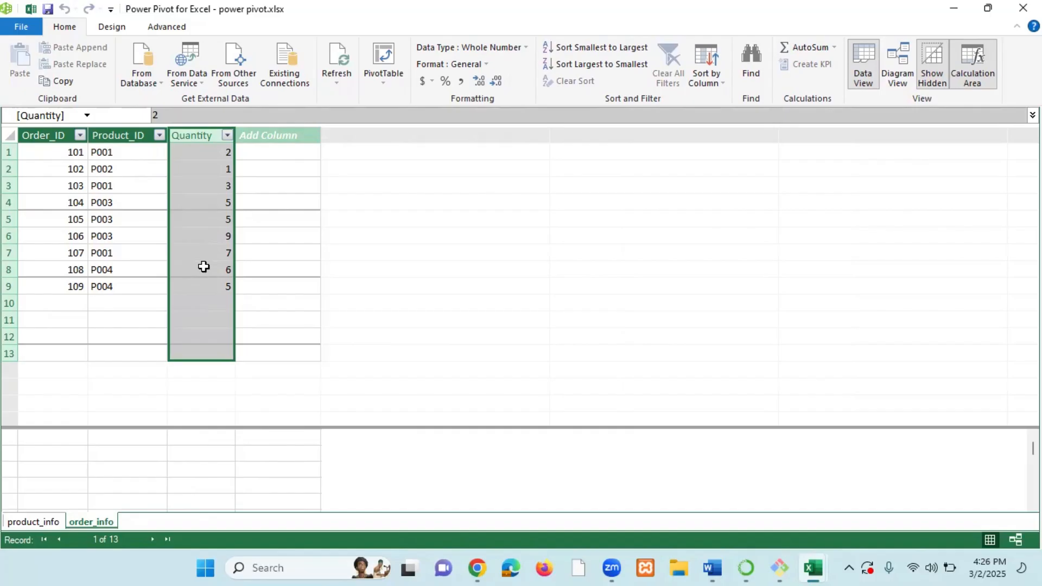
click(288, 271)
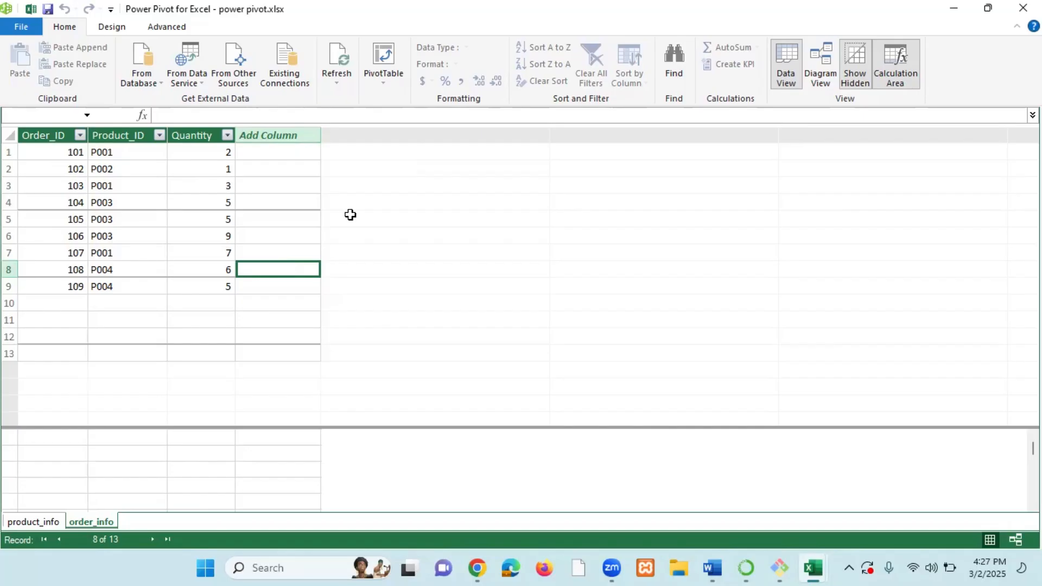
click(39, 522)
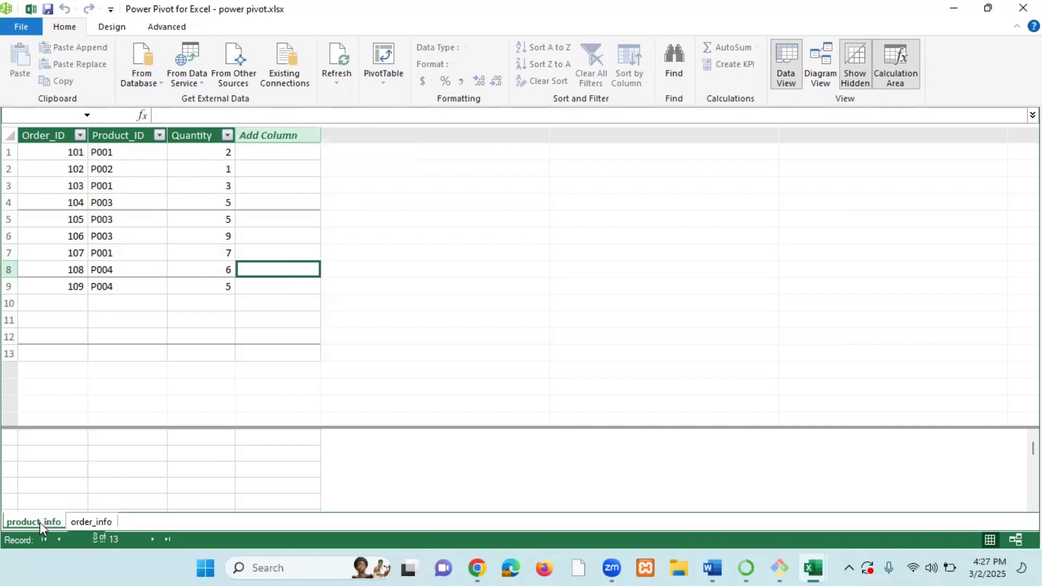
click(89, 524)
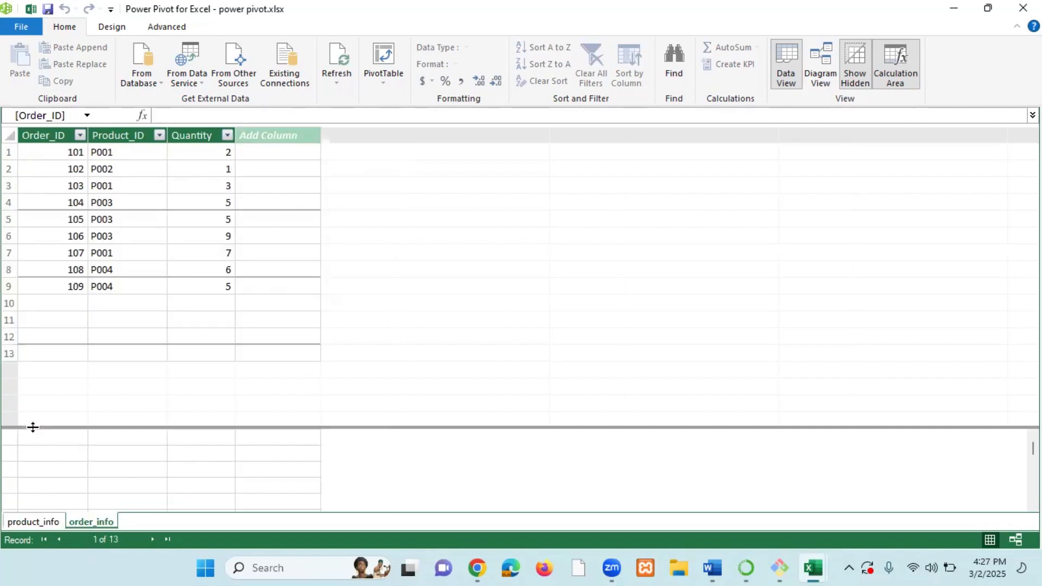
click(140, 237)
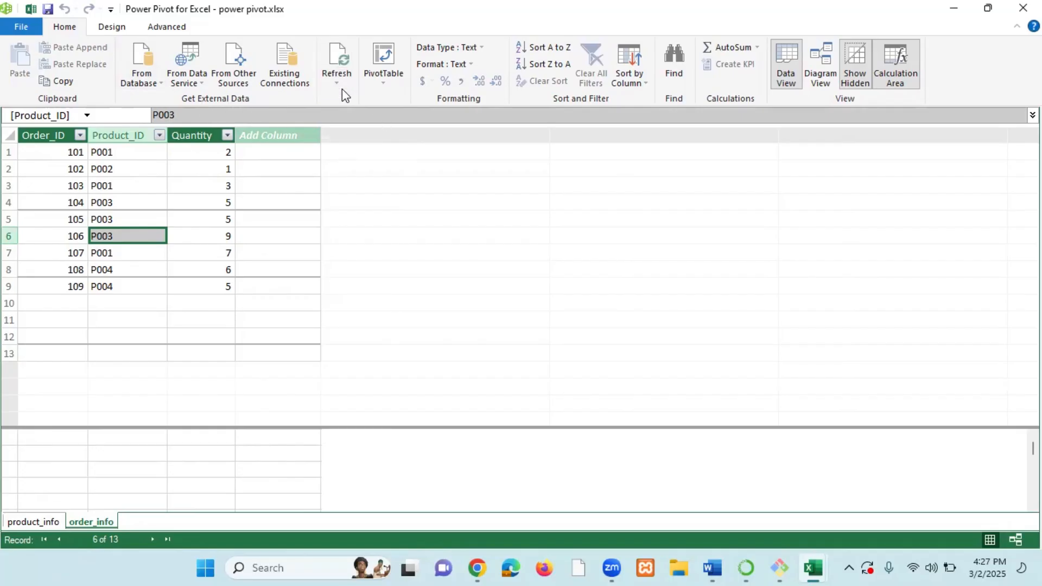
Create a PivotTable from the data model on a new worksheet.
click(383, 84)
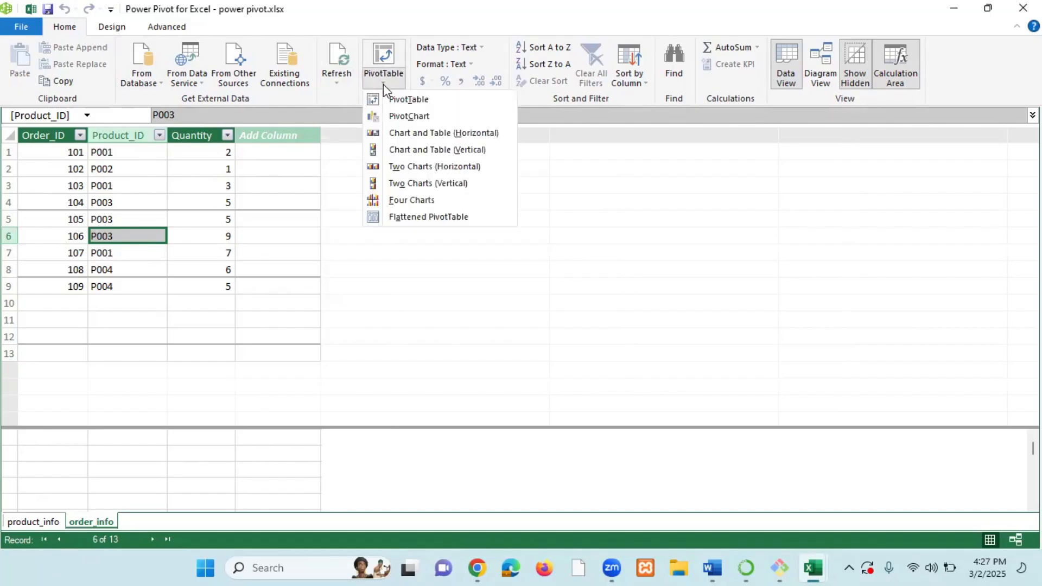
click(409, 100)
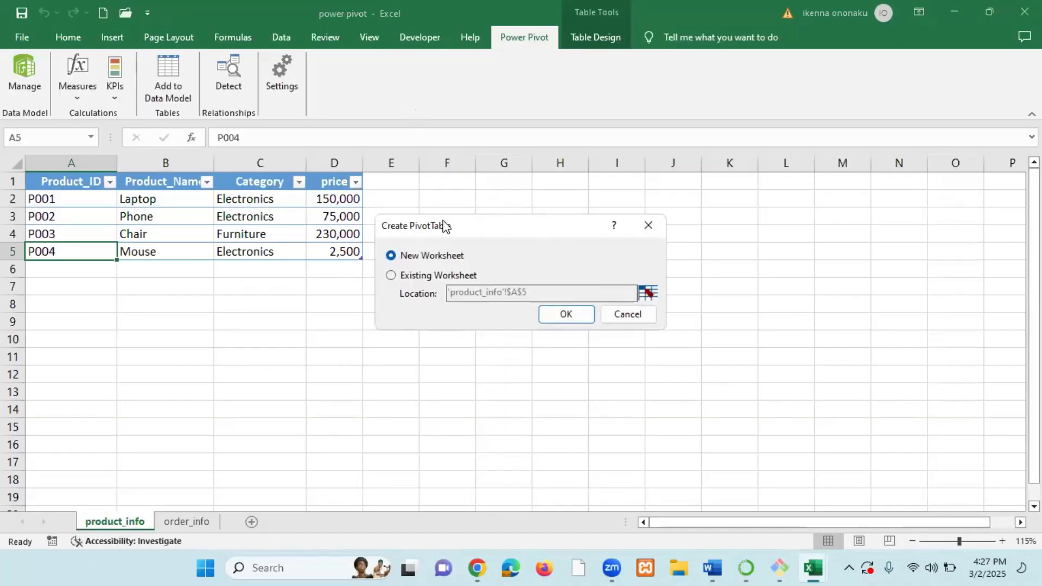
drag(467, 223, 456, 228)
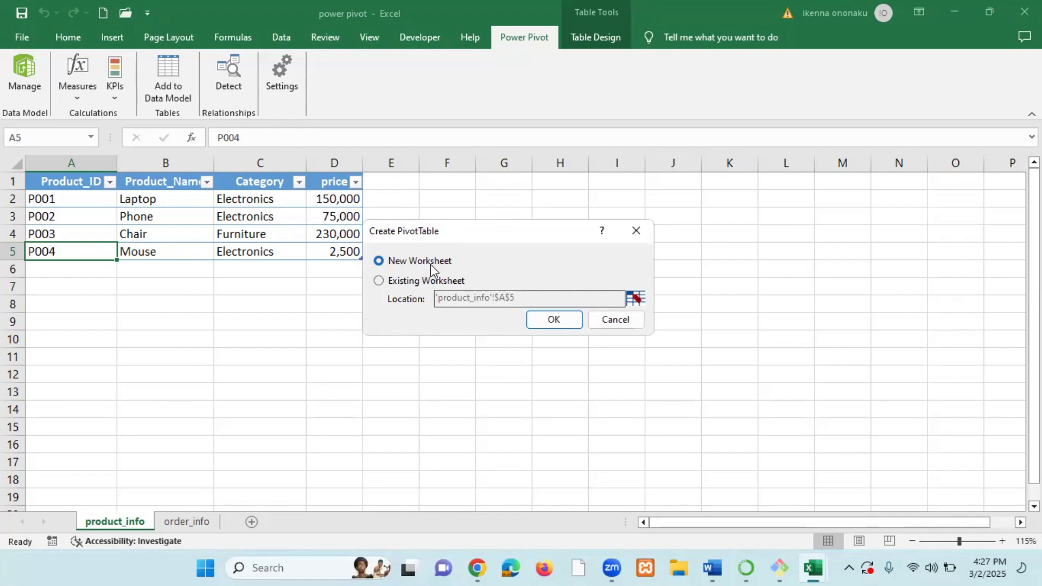
click(543, 319)
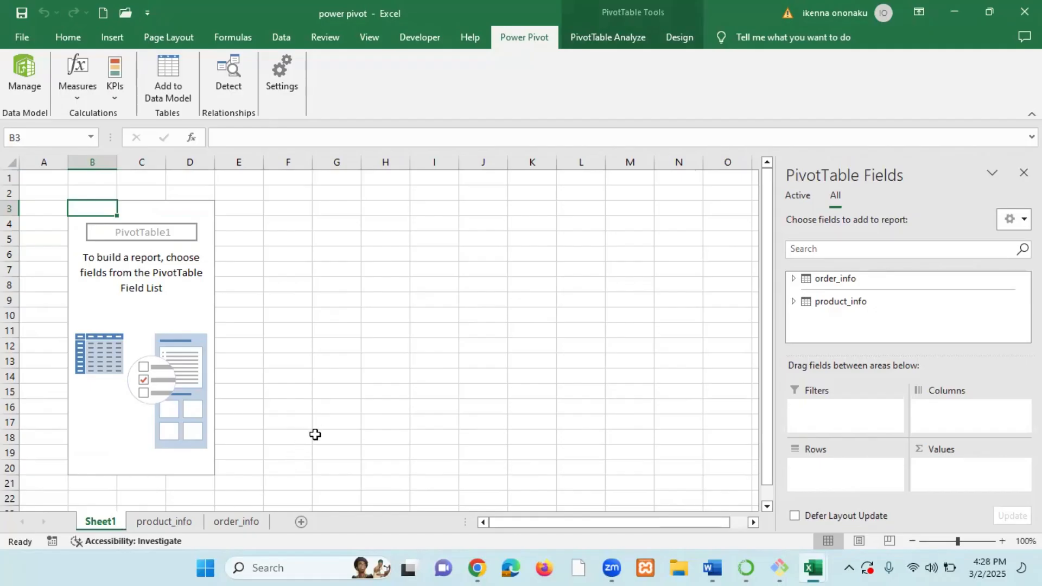
Review the product_info and order_info worksheets before returning to the new PivotTable sheet.
click(171, 519)
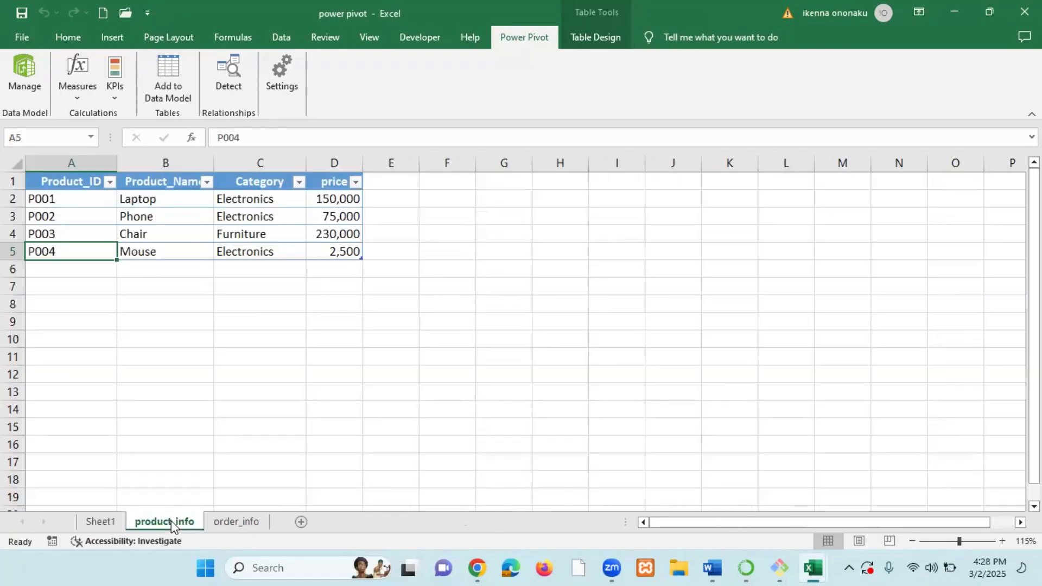
click(248, 520)
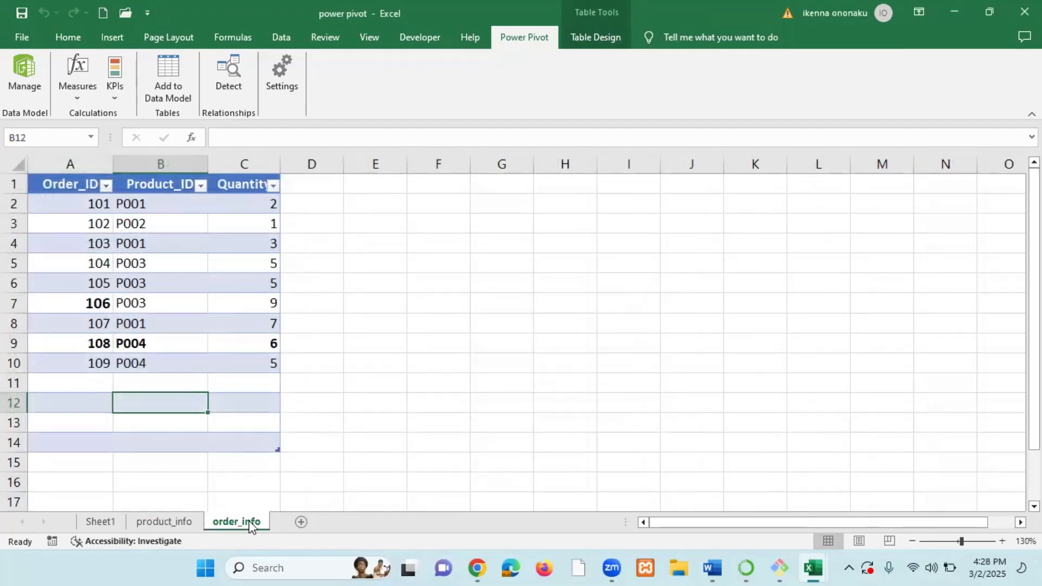
click(101, 520)
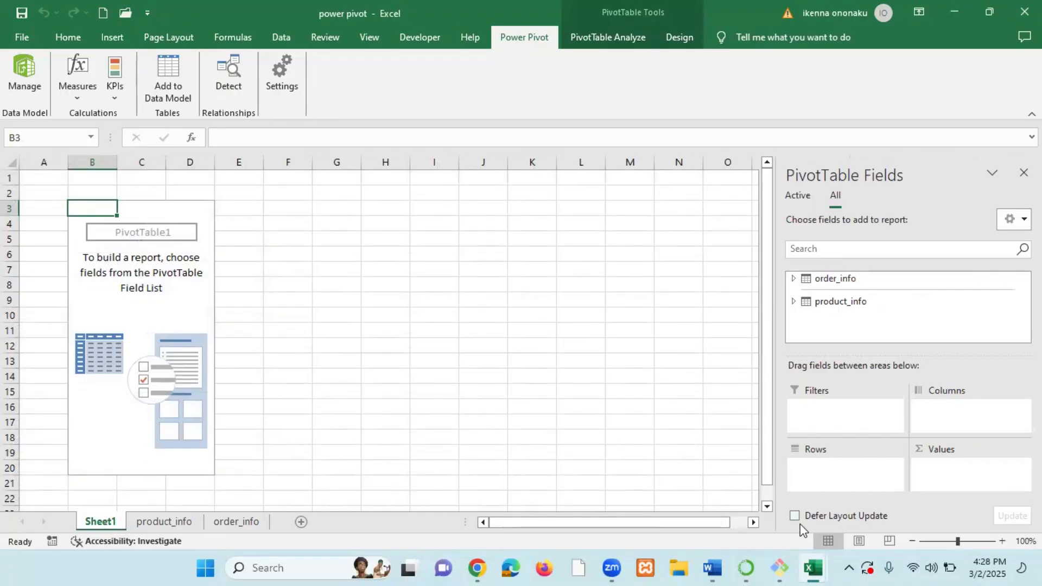
mouse_move(811, 568)
click(876, 515)
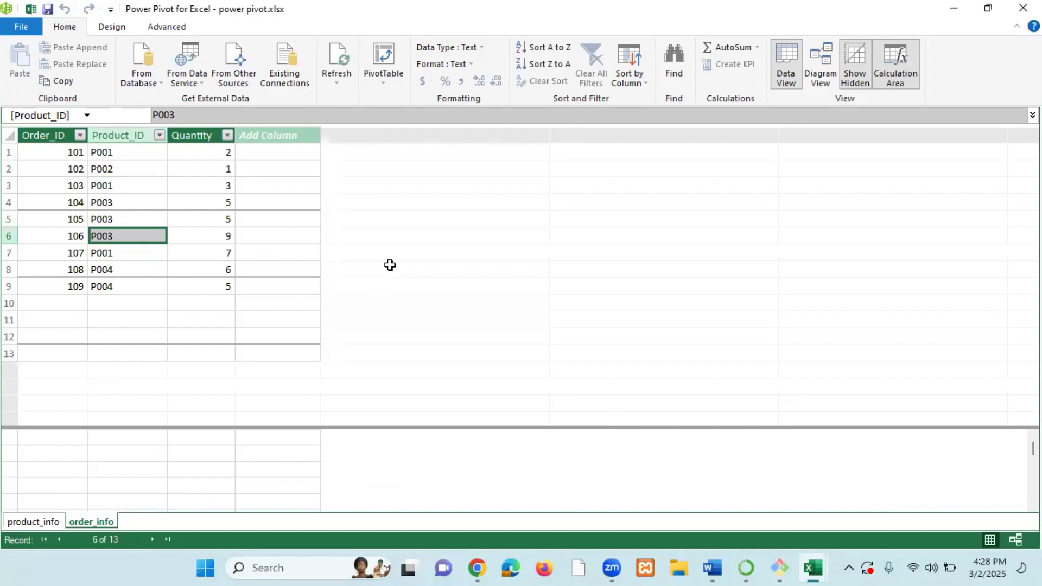
mouse_move(819, 568)
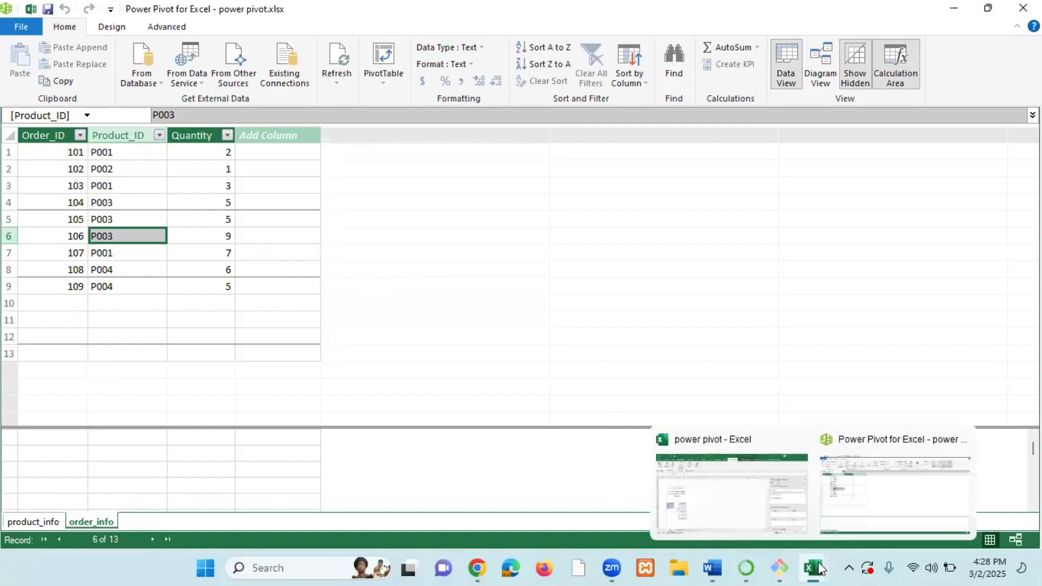
click(722, 498)
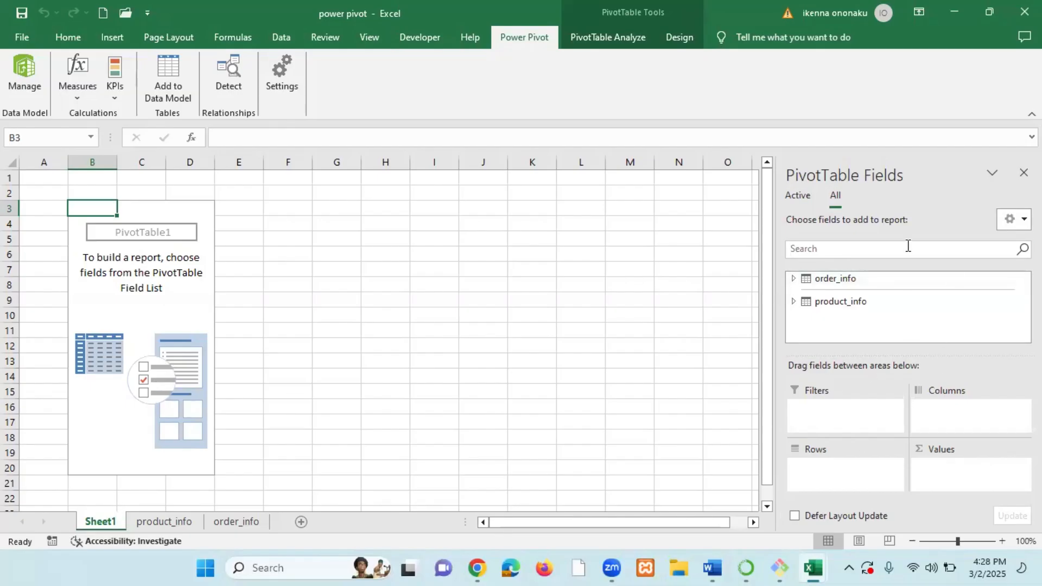
Expand the order_info and product_info tables in the PivotTable field list to review their fields.
click(858, 282)
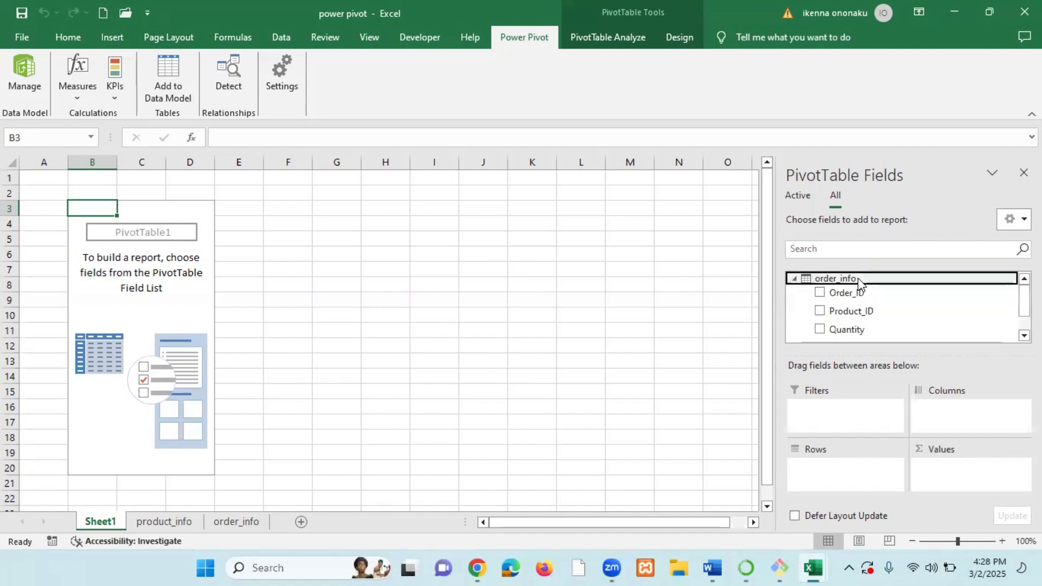
click(794, 278)
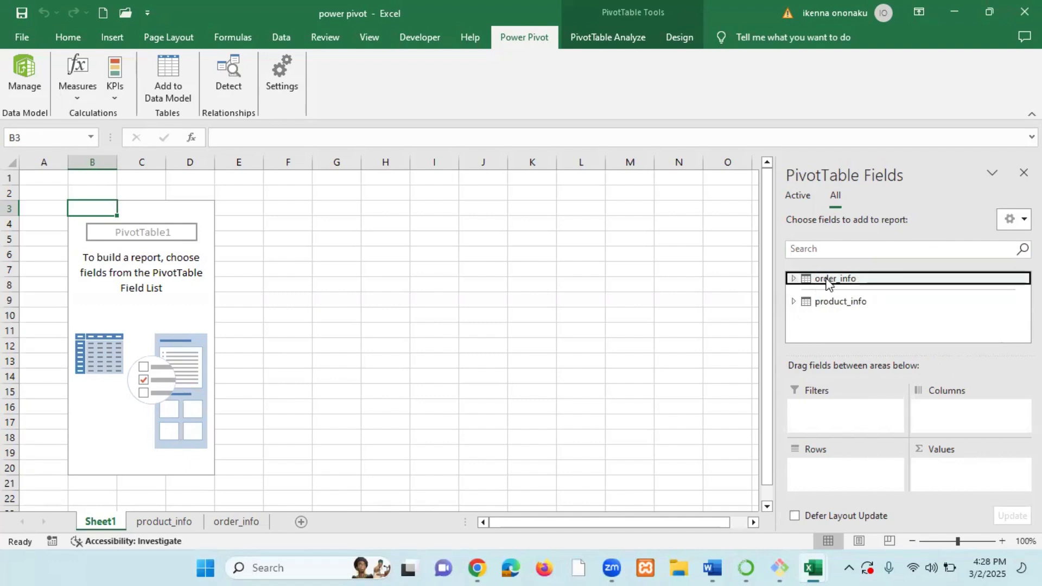
click(794, 280)
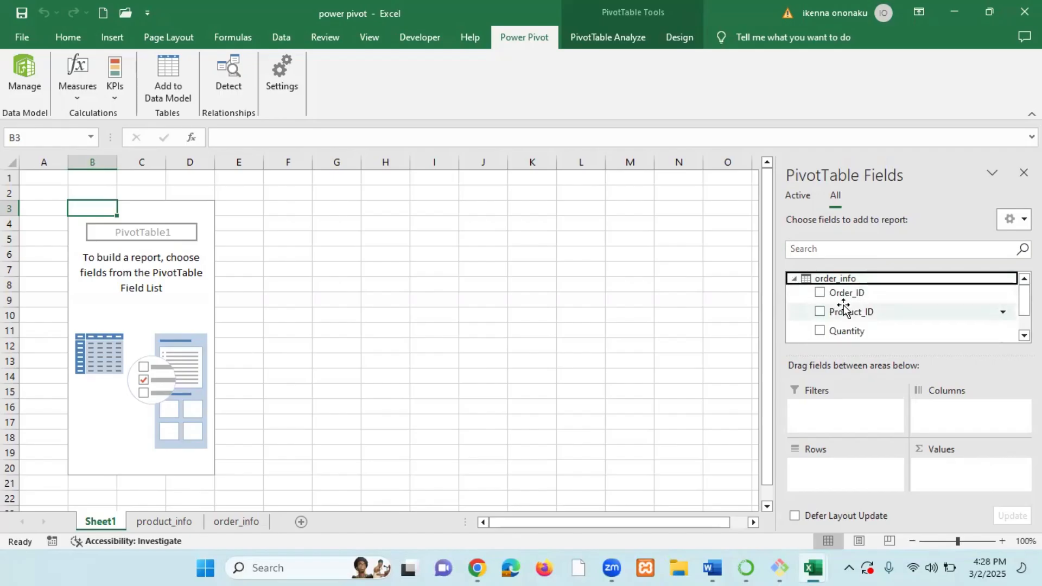
click(795, 279)
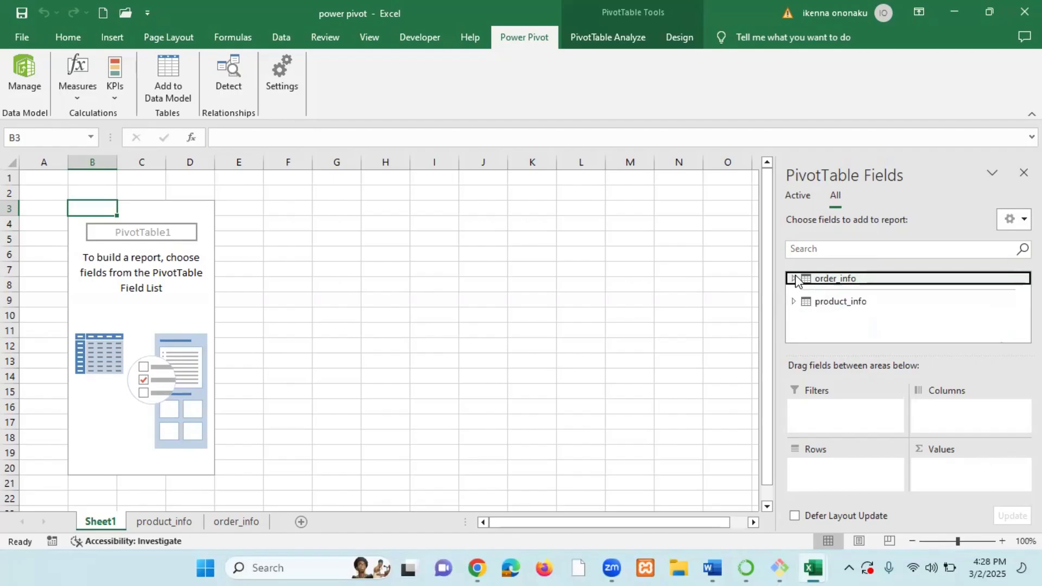
click(794, 302)
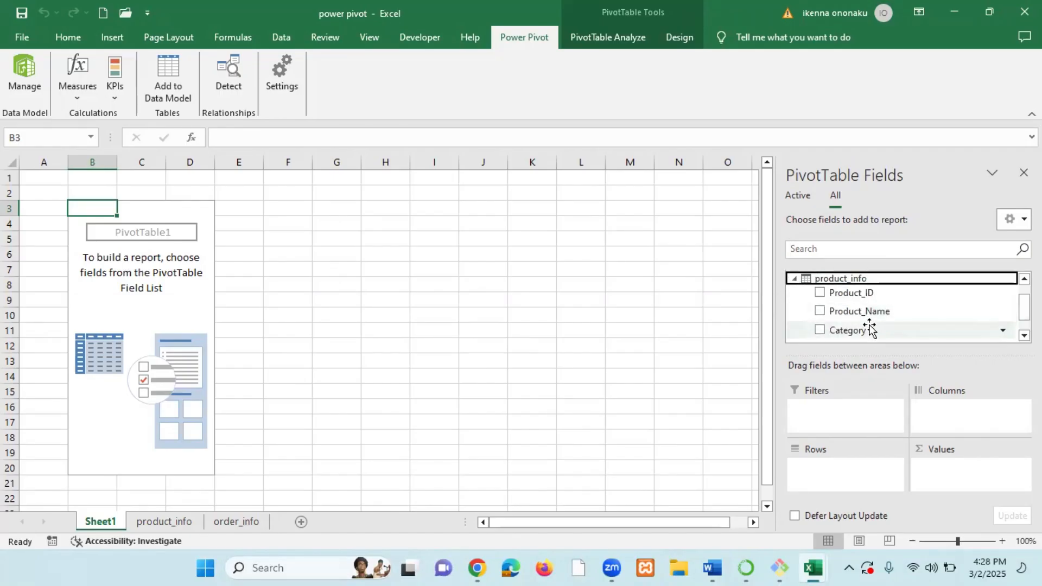
click(794, 279)
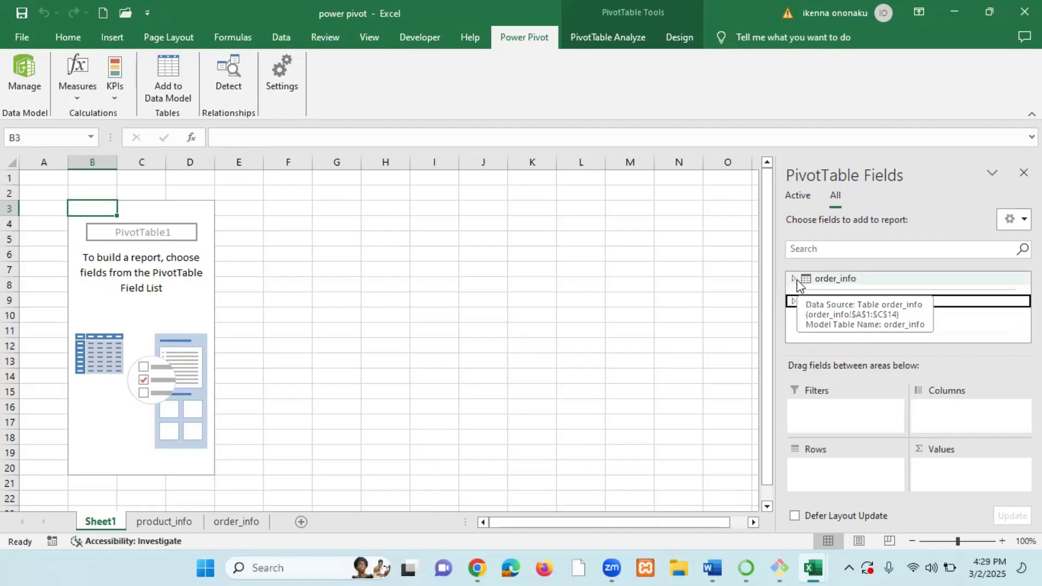
click(645, 379)
click(187, 304)
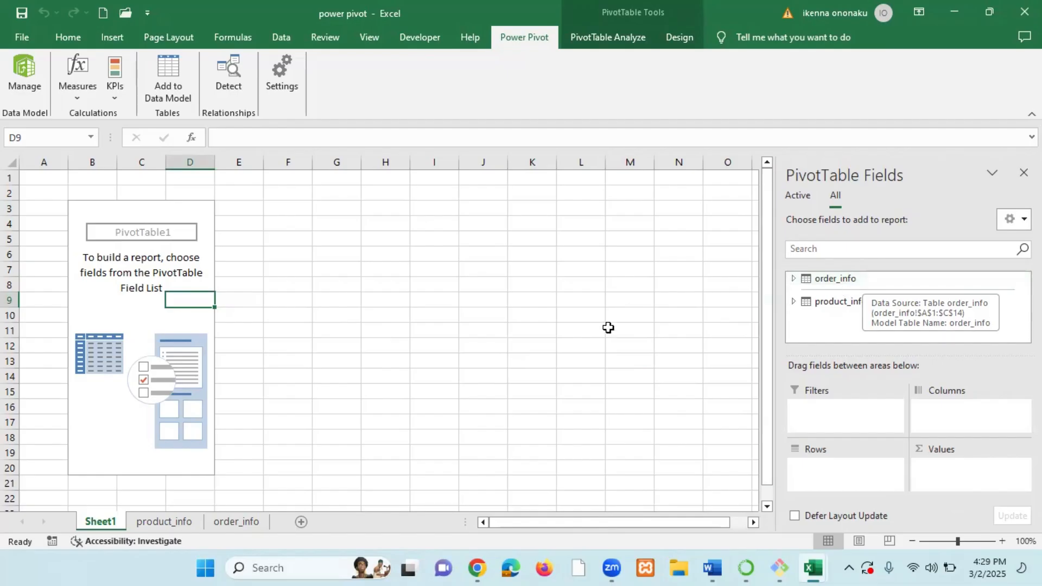
Add the product_info Product_Name field to the PivotTable's Rows area.
click(794, 302)
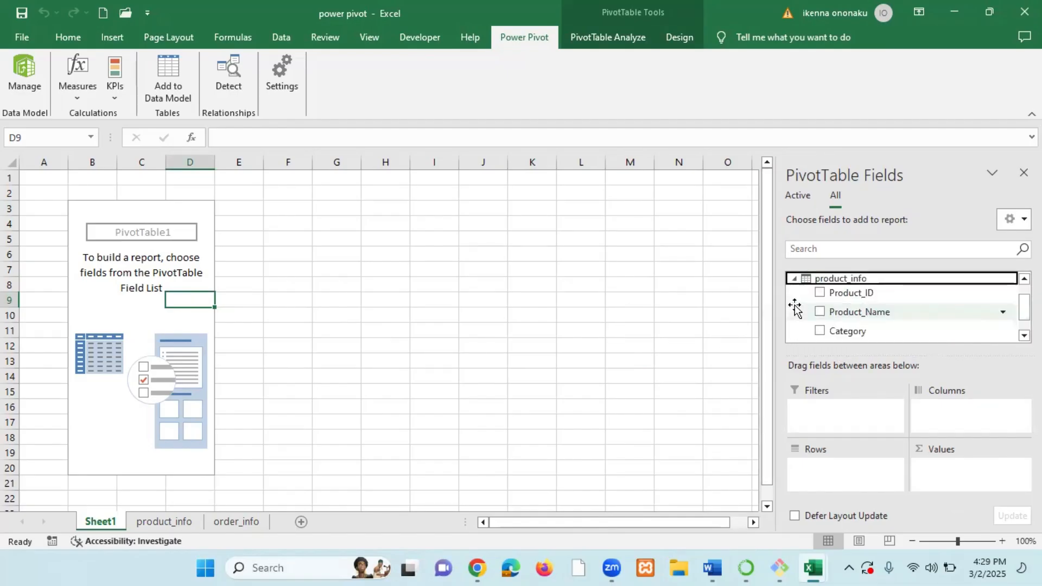
click(874, 312)
drag(874, 312, 851, 485)
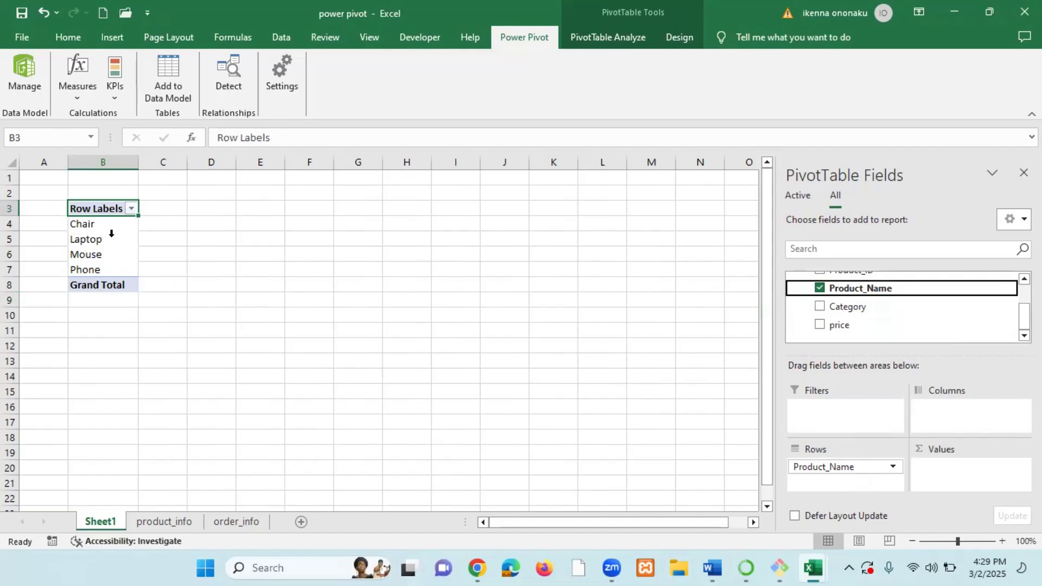
Add the order_info Quantity field to the PivotTable's Values area and dismiss the relationships notice.
scroll(867, 302, up, 2)
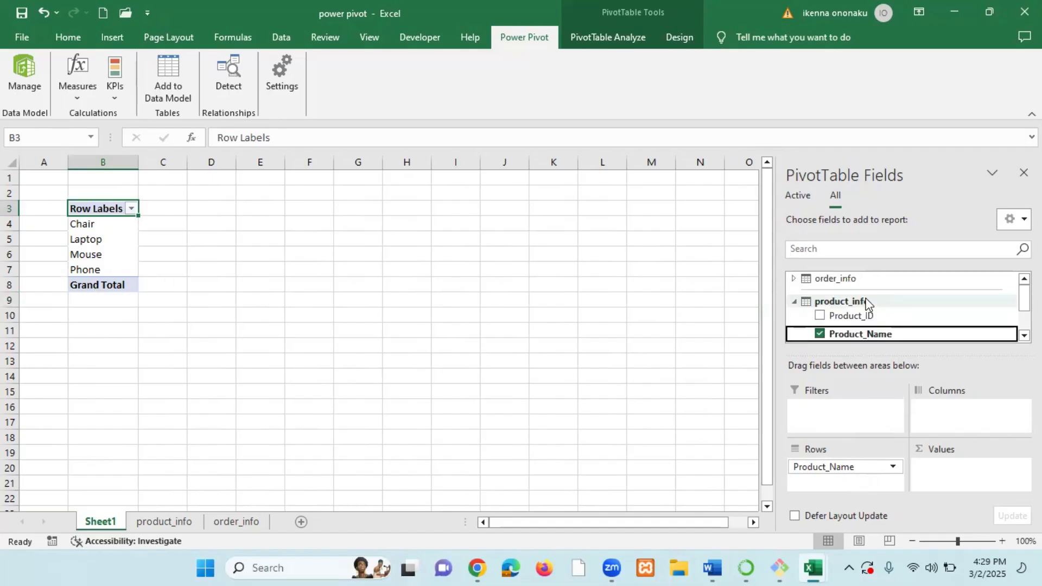
click(794, 279)
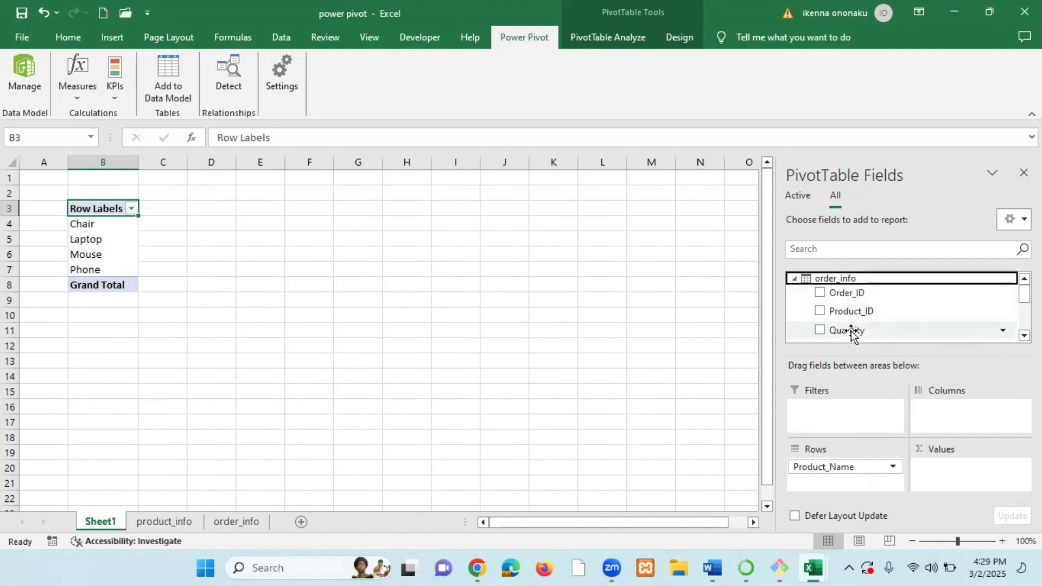
drag(850, 331, 961, 475)
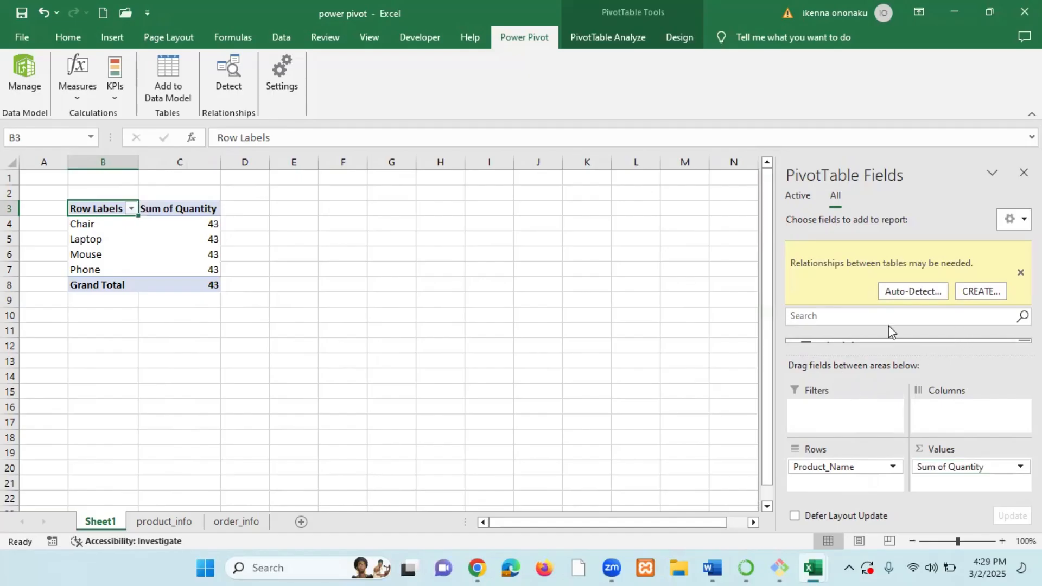
click(1020, 272)
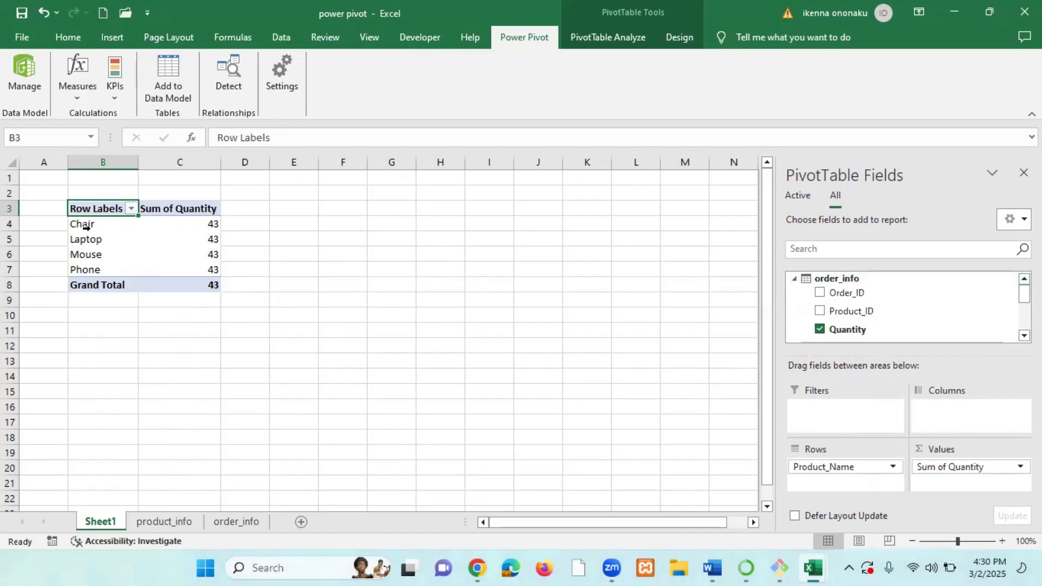
Open the data model in Diagram View and move the order_info table closer to product_info.
click(109, 224)
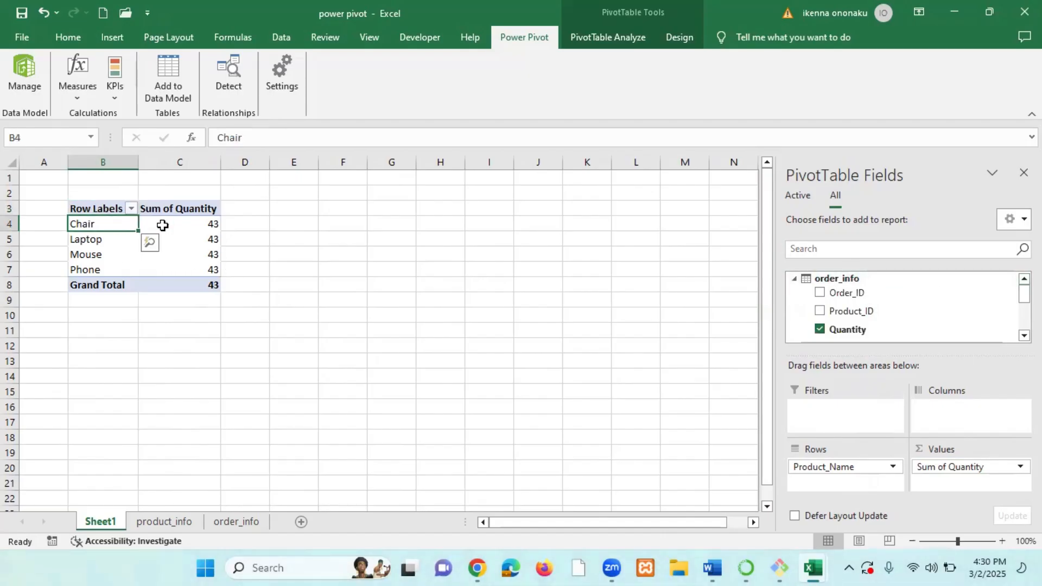
click(184, 223)
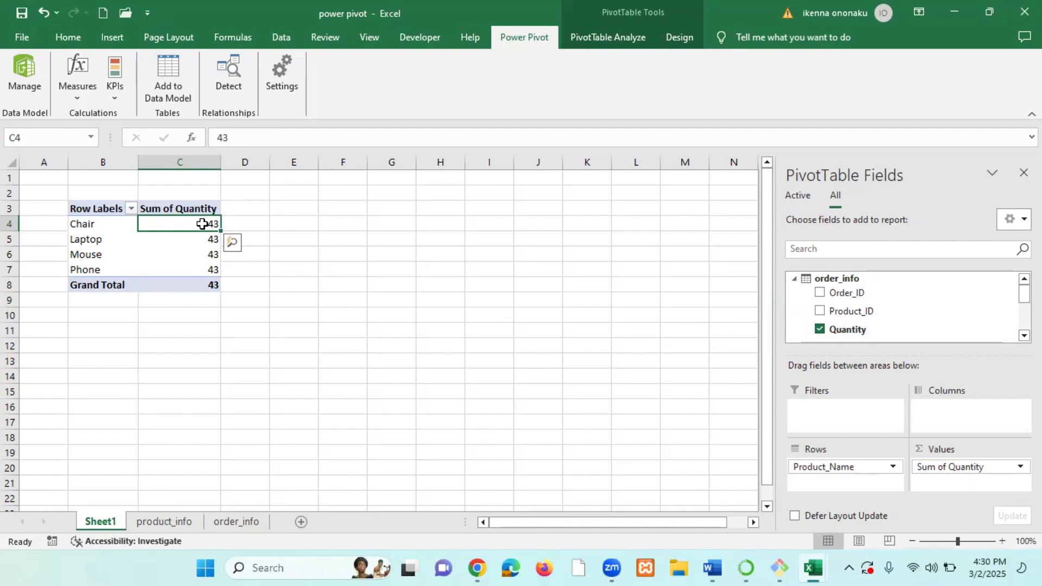
click(206, 240)
click(207, 255)
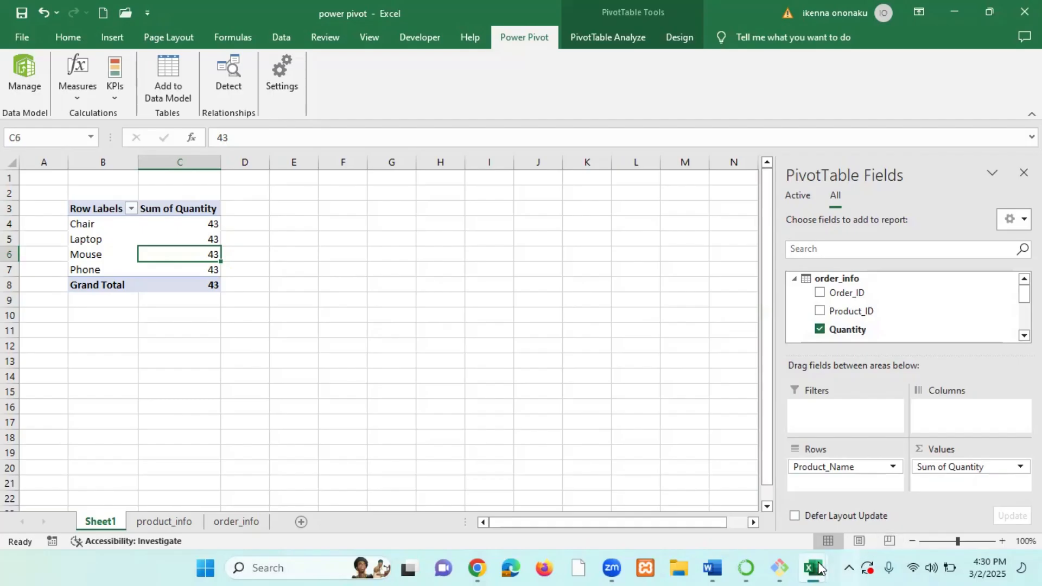
mouse_move(819, 568)
click(885, 513)
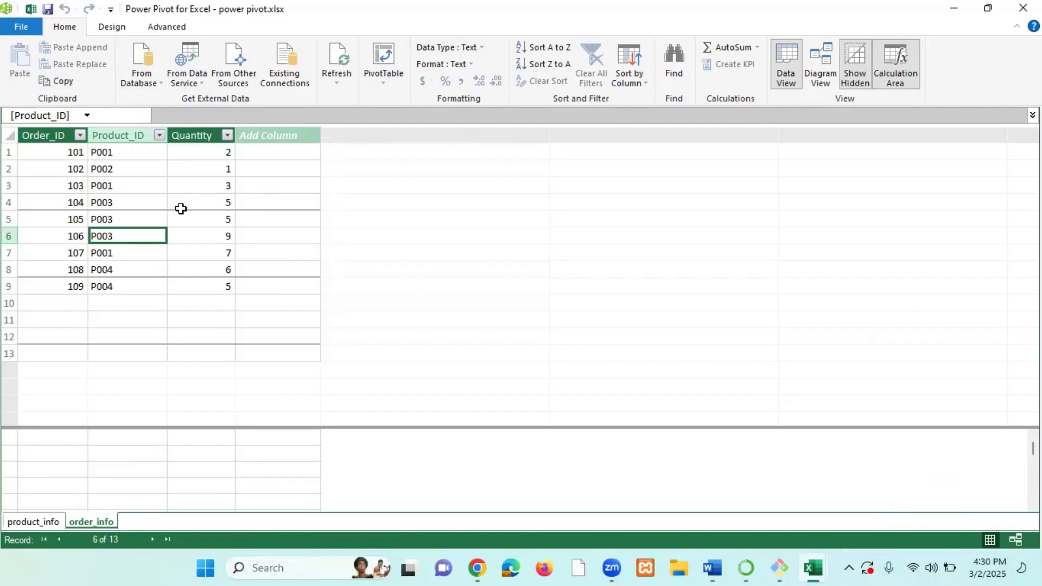
click(822, 57)
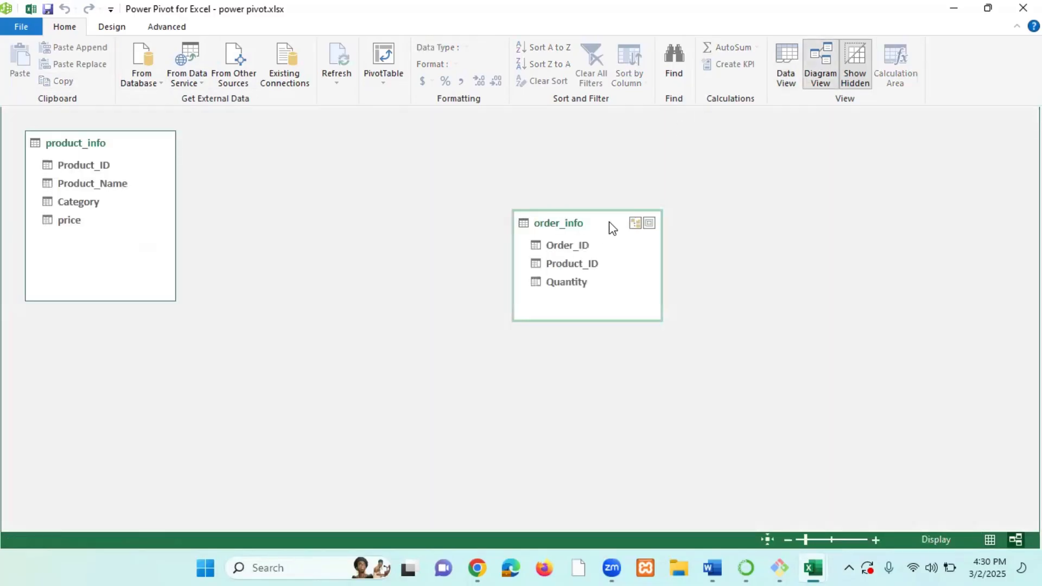
drag(612, 228, 472, 180)
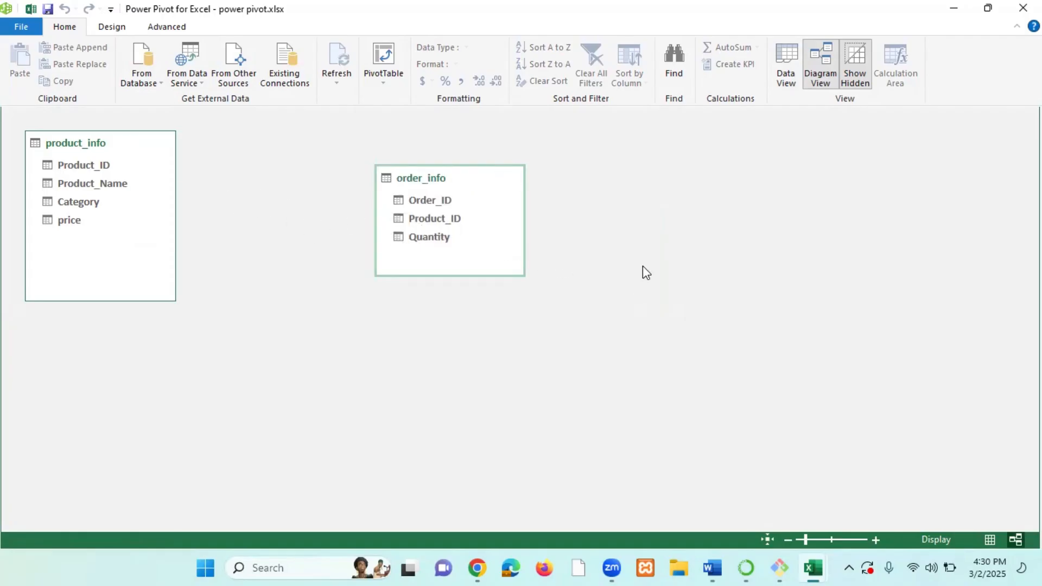
Examine the PivotTable's quantity values for each product at a larger zoom.
mouse_move(813, 568)
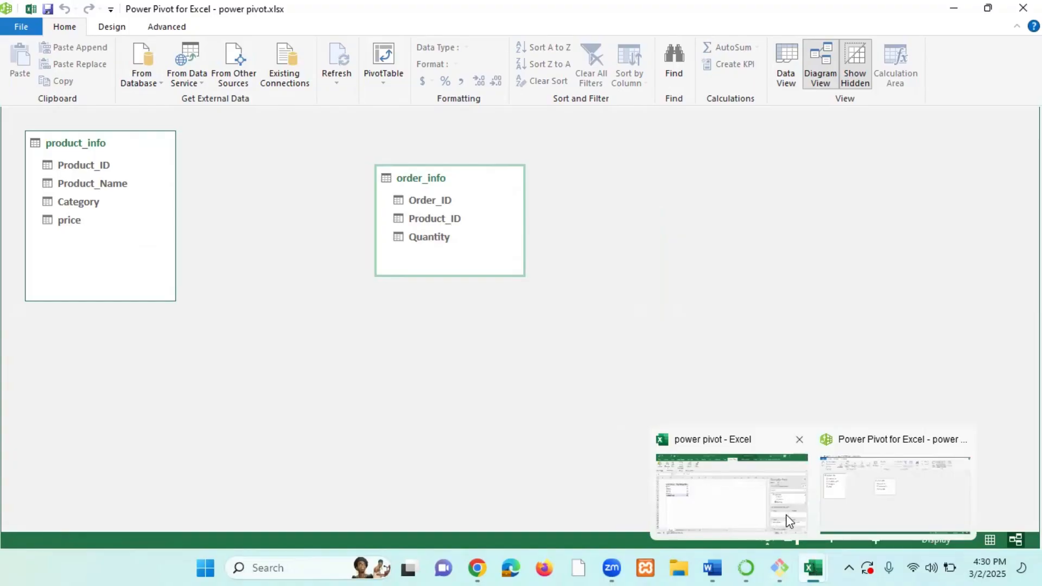
click(729, 501)
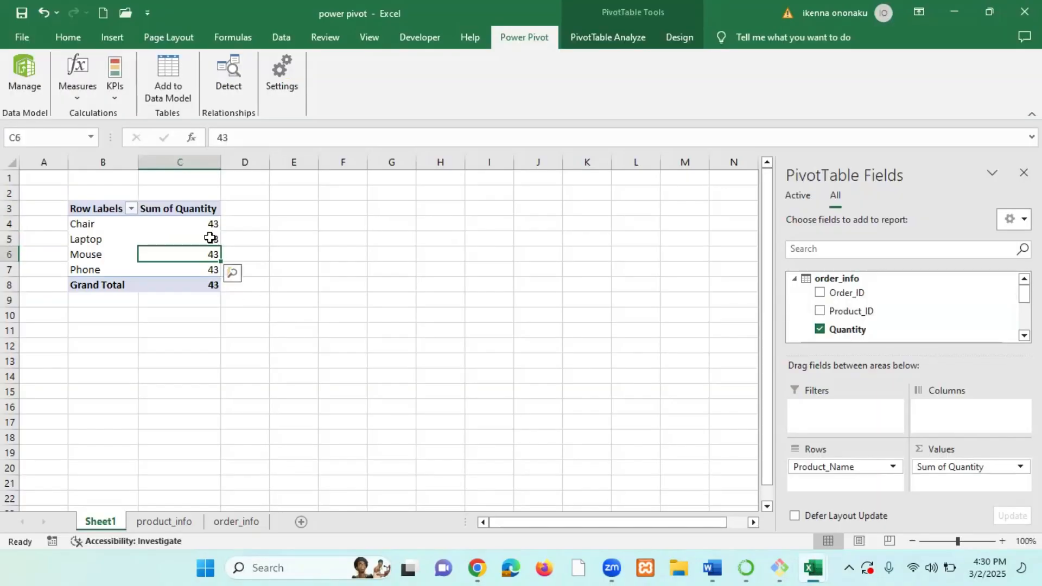
click(198, 228)
click(197, 237)
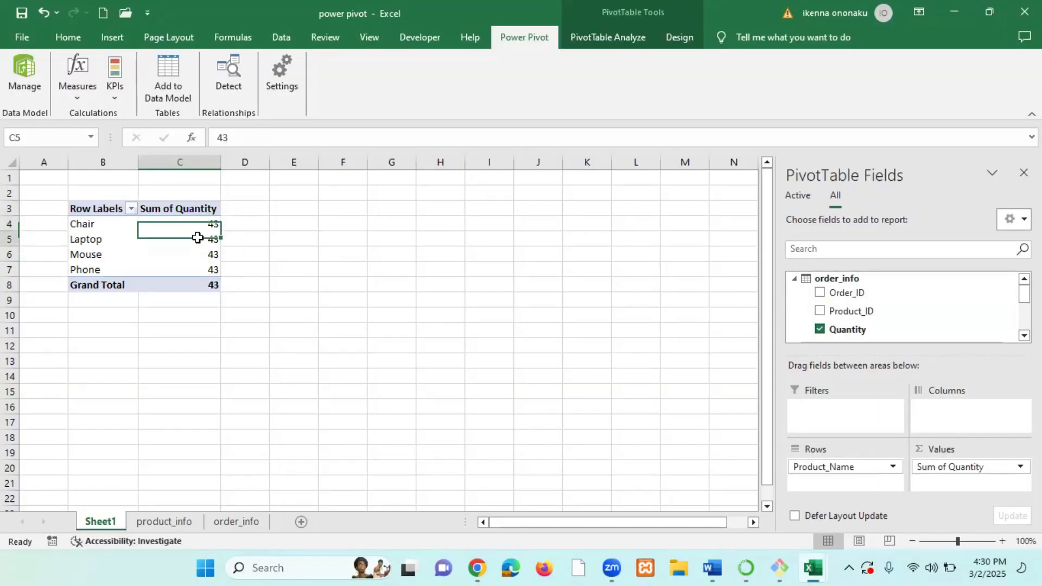
click(202, 255)
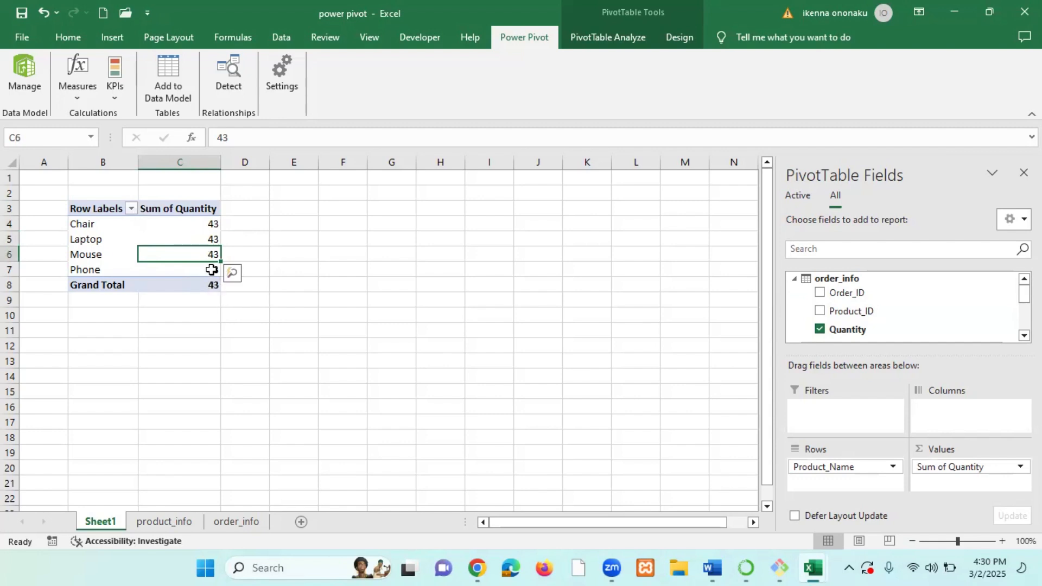
scroll(214, 282, up, 3)
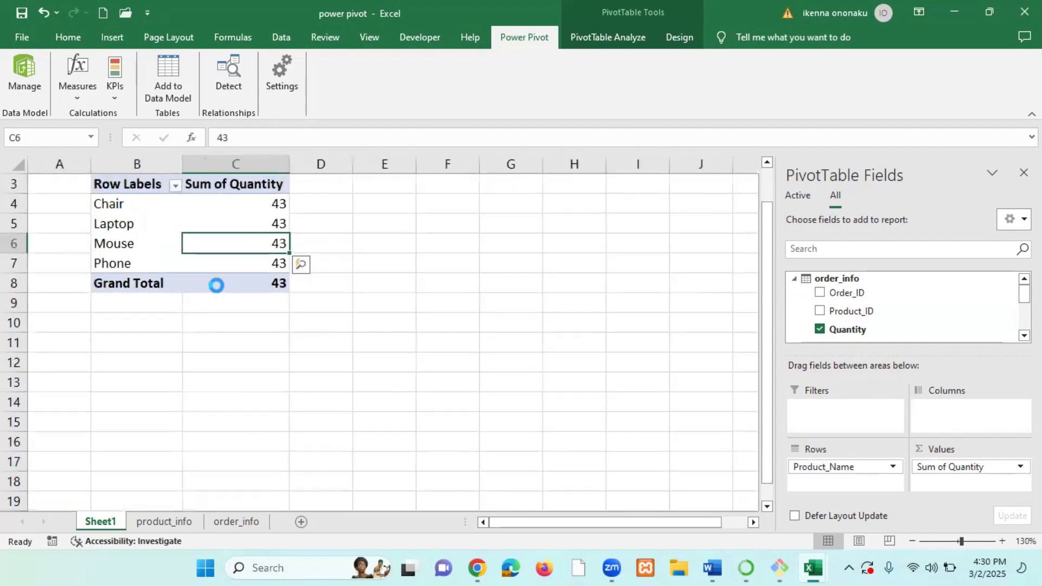
scroll(353, 284, up, 1)
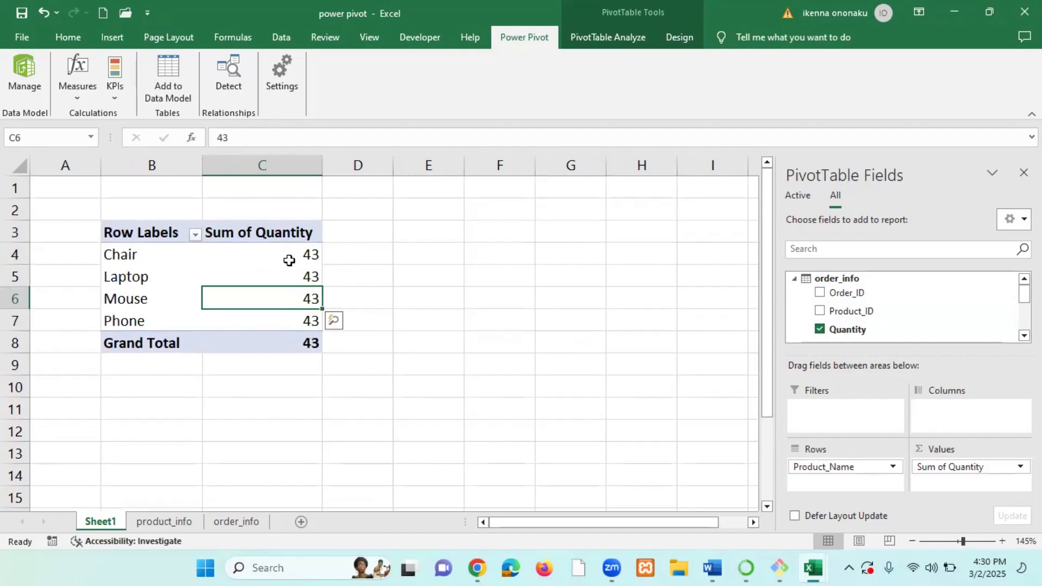
click(296, 257)
click(310, 276)
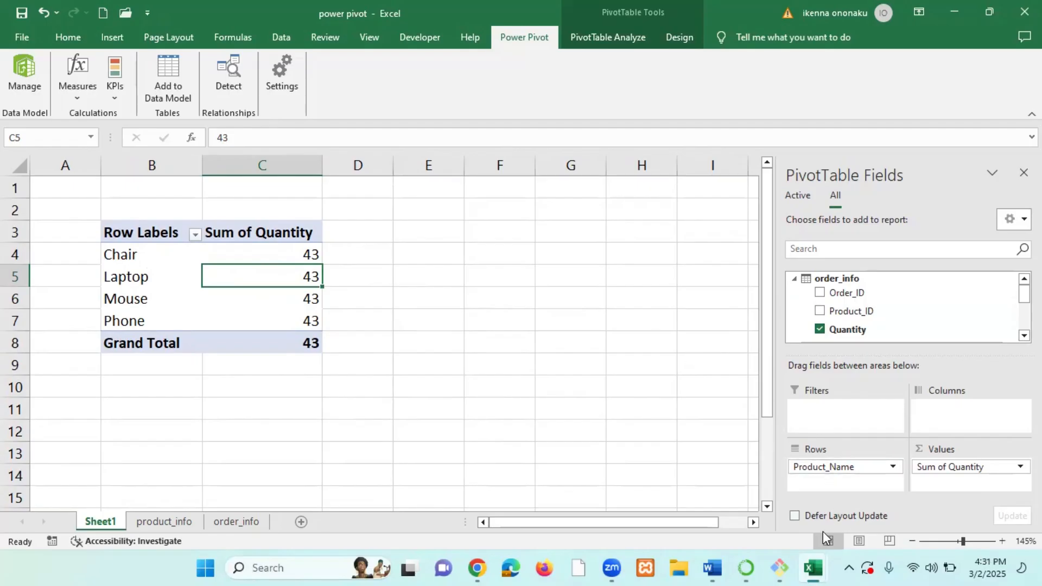
Create a relationship linking product_info Product_ID to order_info Product_ID in Diagram View.
mouse_move(810, 568)
click(855, 493)
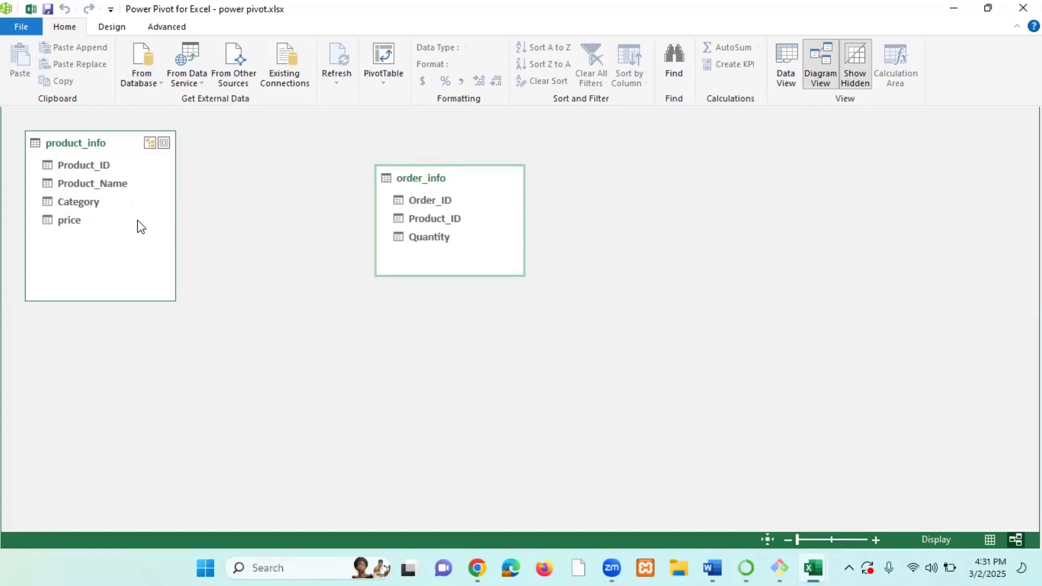
drag(90, 165, 432, 213)
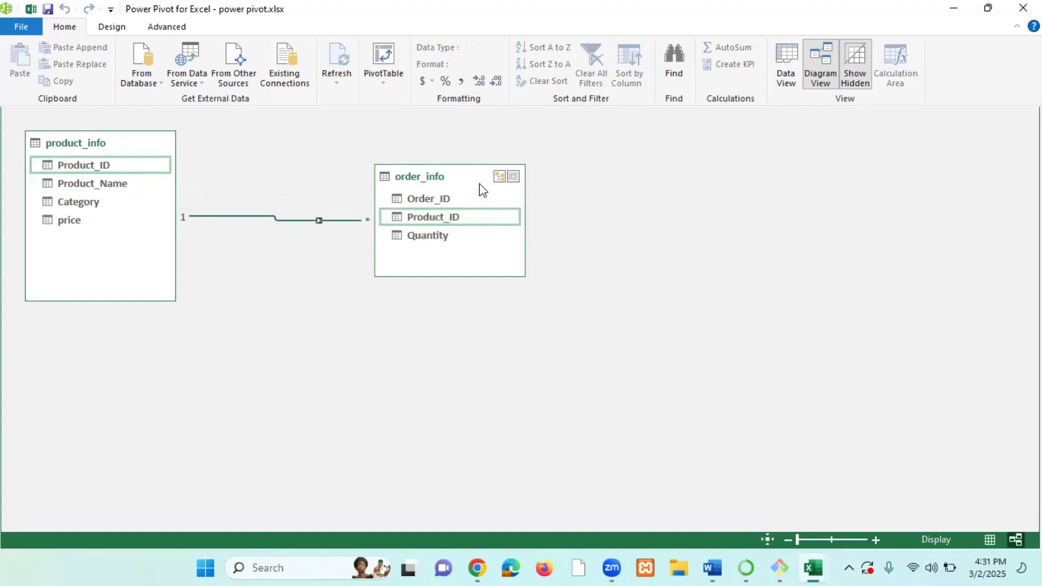
drag(480, 185, 495, 212)
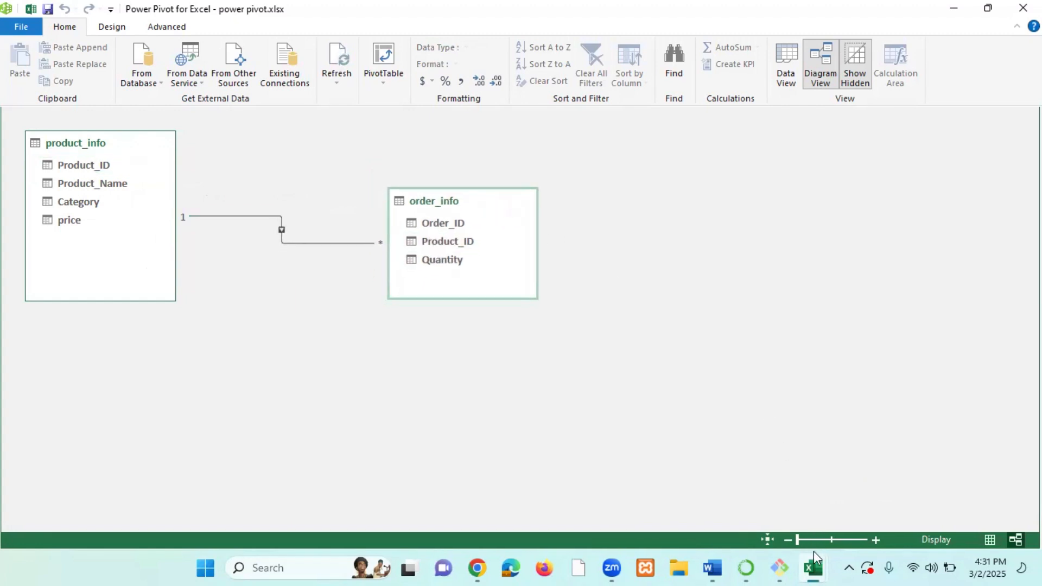
Review the refreshed PivotTable quantities against the product_info and order_info worksheets.
mouse_move(816, 566)
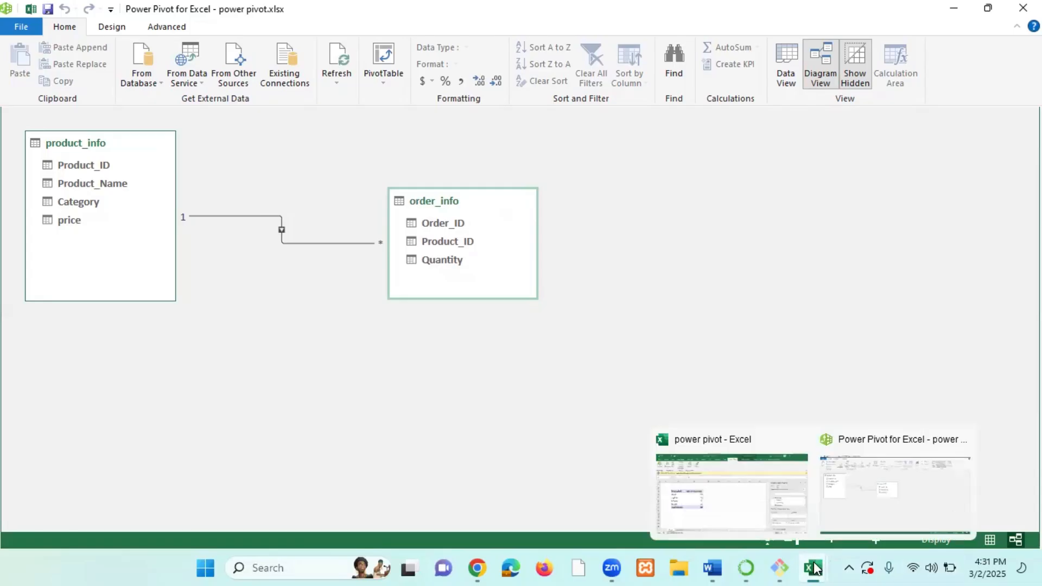
click(726, 510)
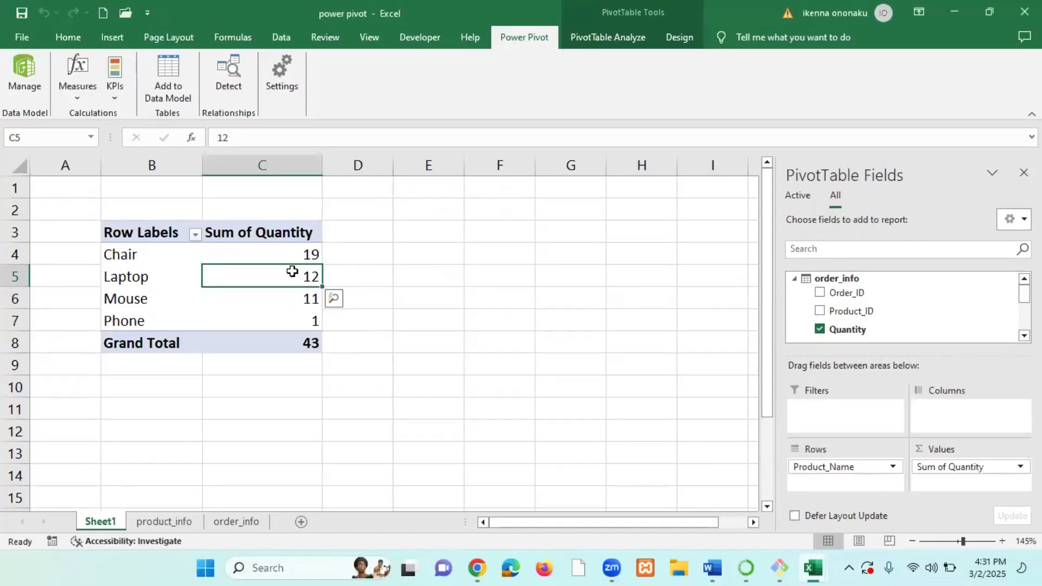
mouse_move(292, 271)
click(142, 257)
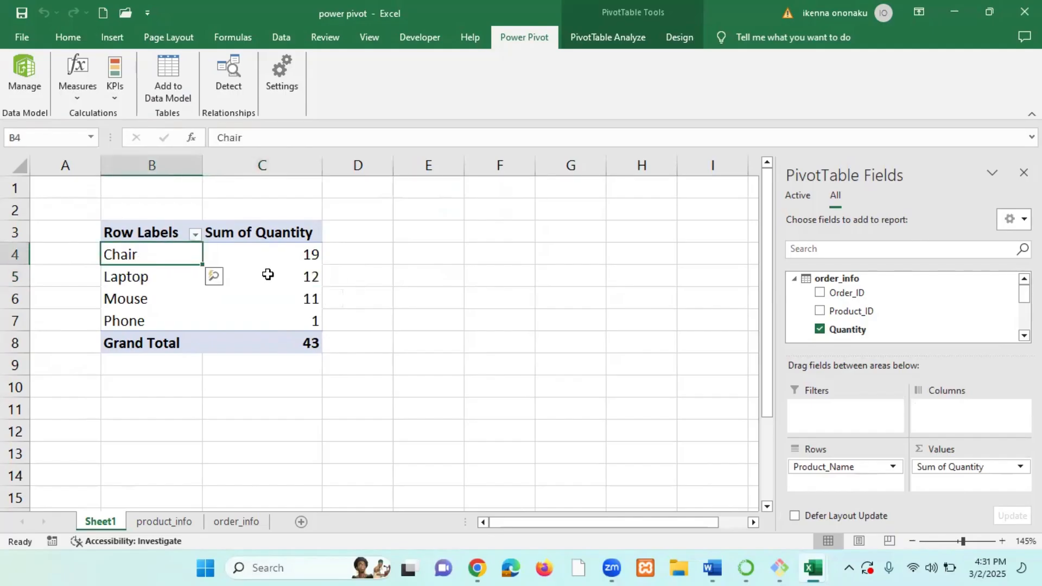
click(171, 518)
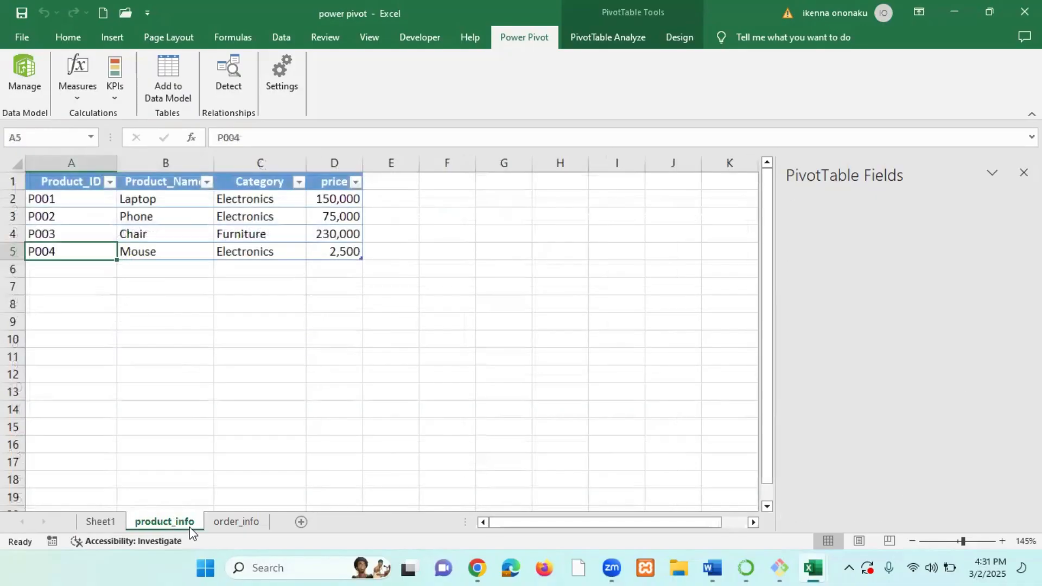
click(213, 521)
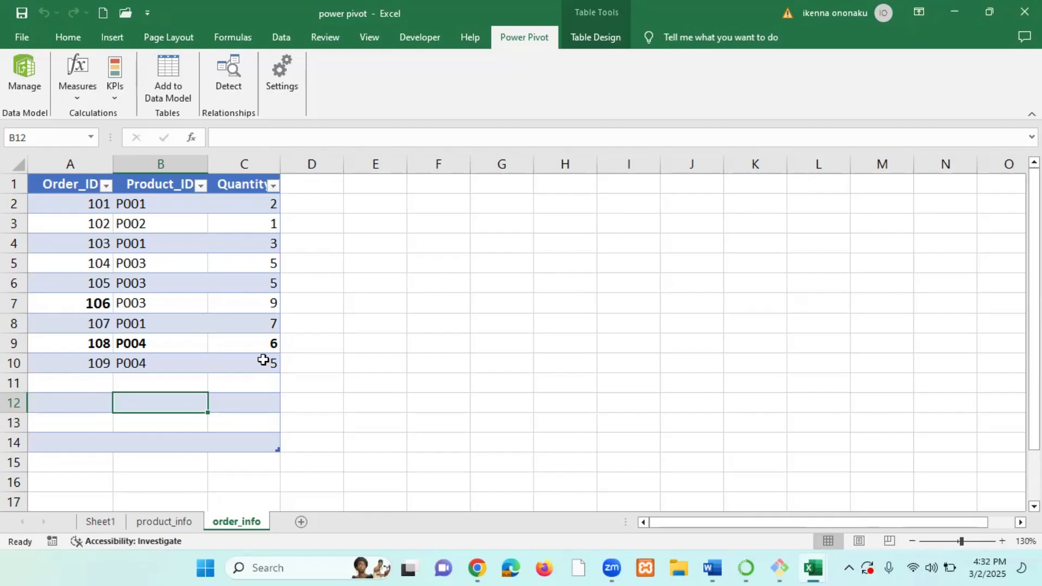
click(101, 521)
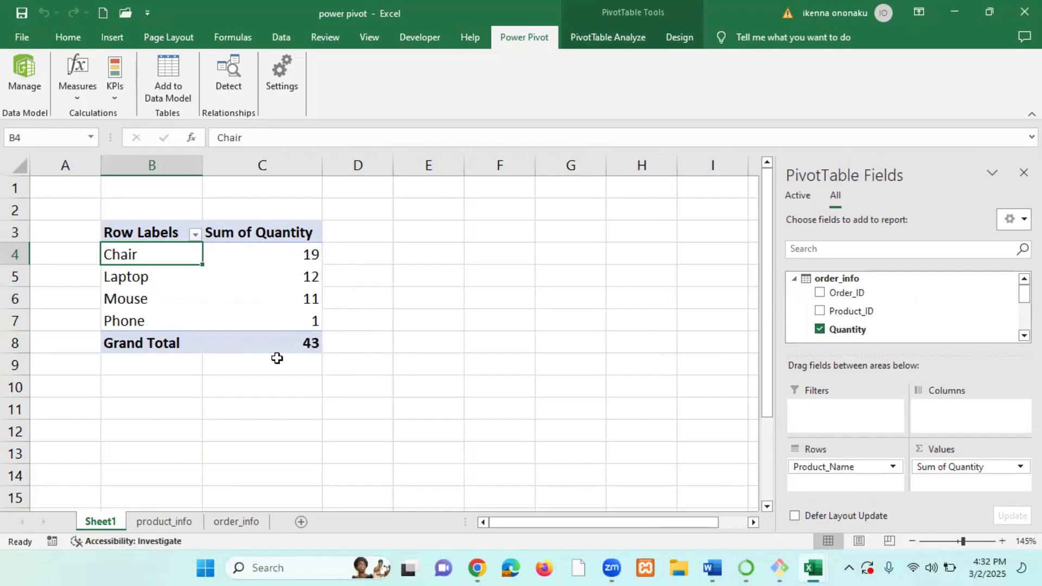
click(306, 343)
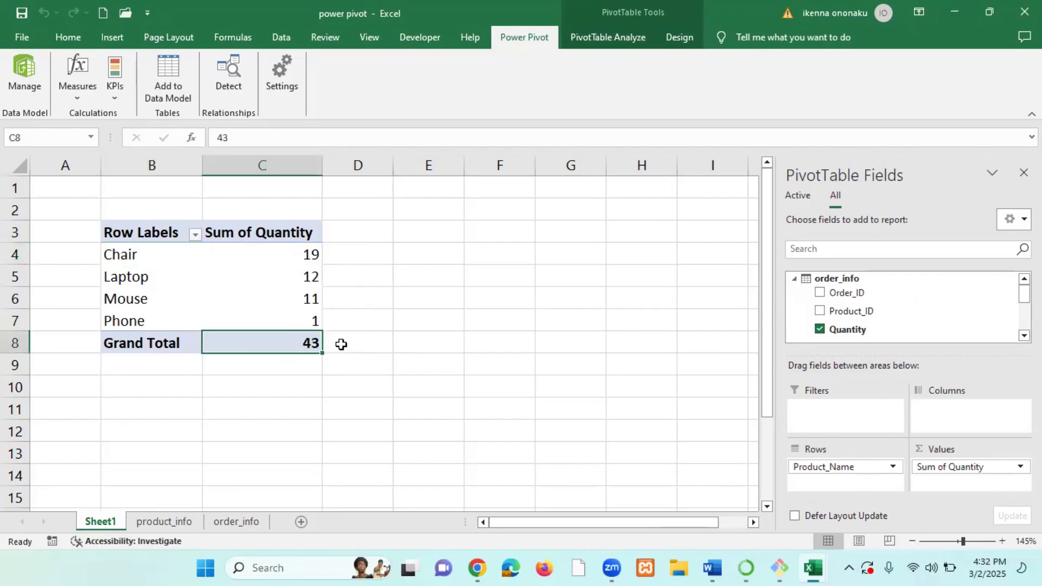
mouse_move(258, 309)
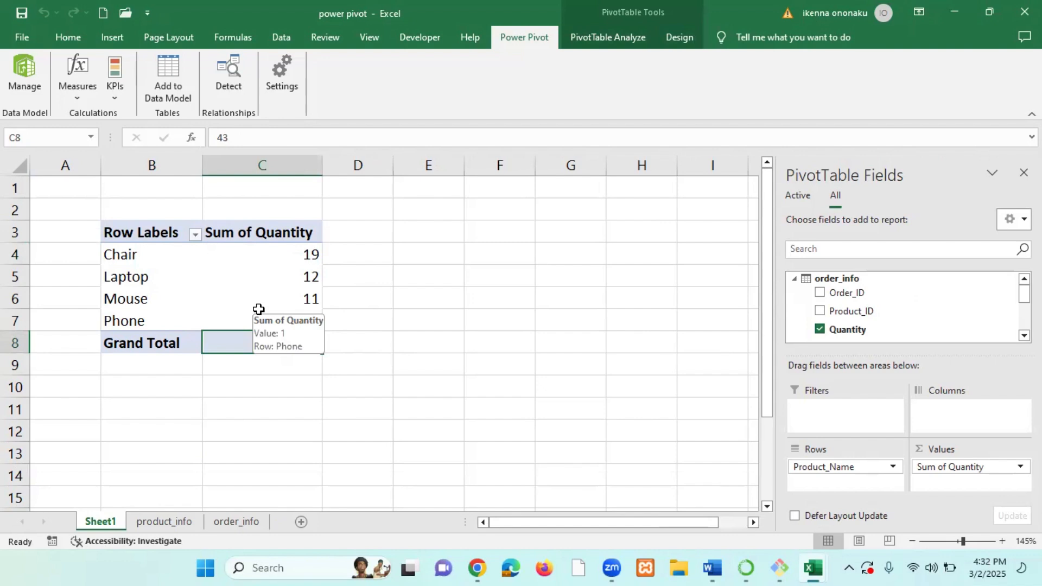
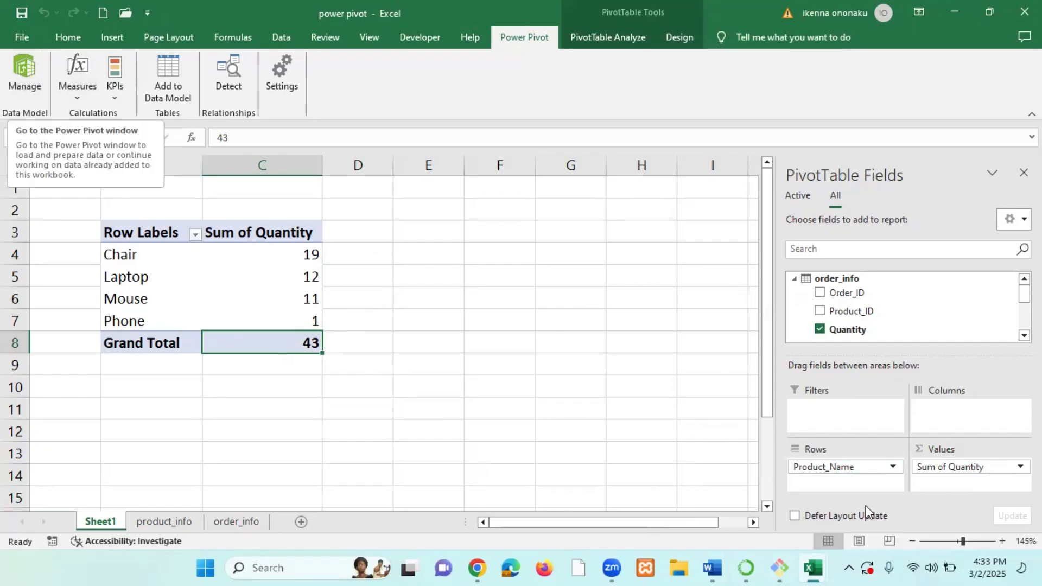
Switch to the Power Pivot window and show the order_info table in Data View.
mouse_move(810, 567)
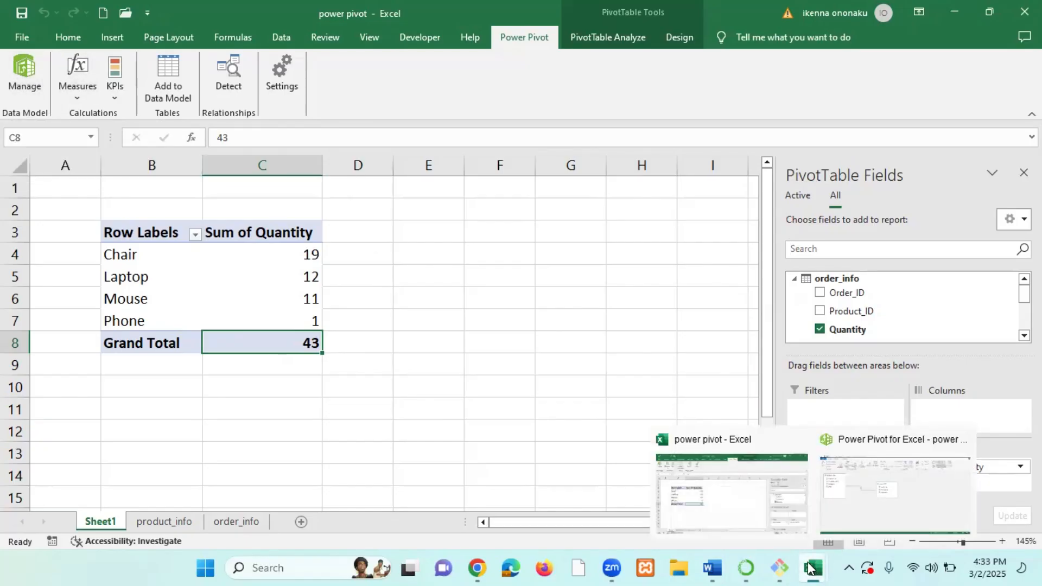
click(22, 68)
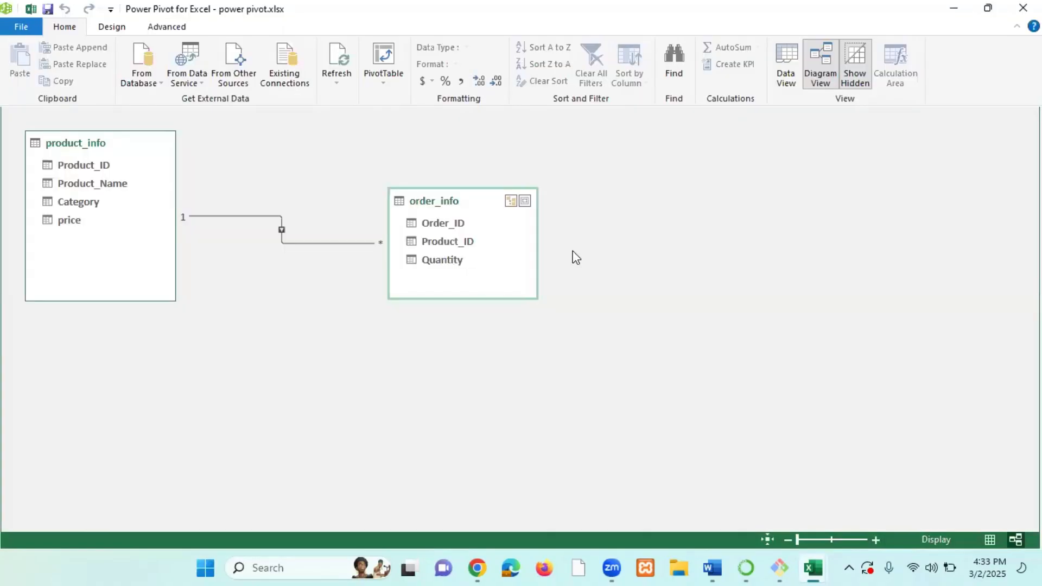
click(783, 67)
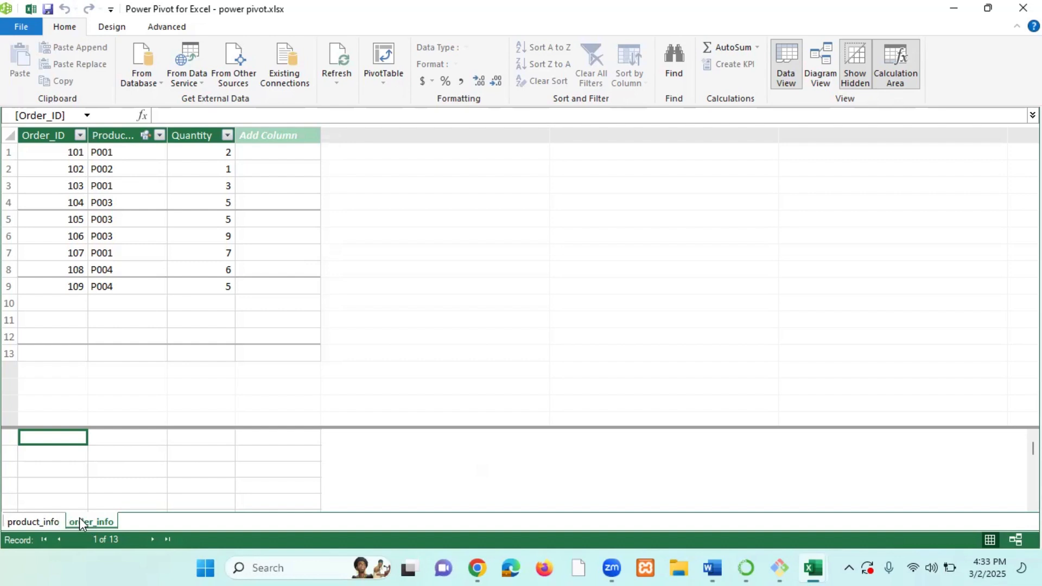
click(92, 522)
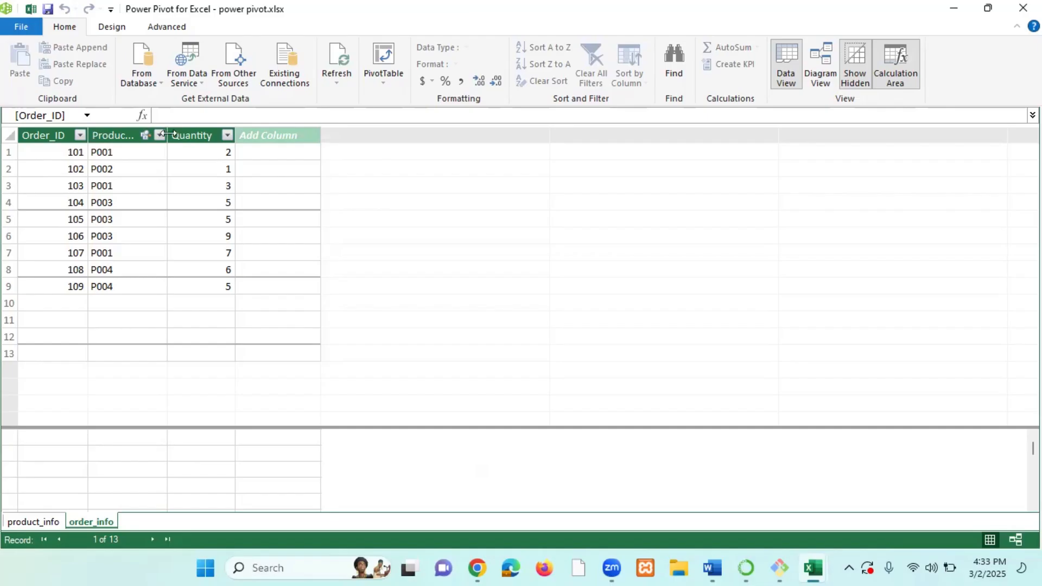
Widen the Product_ID column of the order_info table so its header is fully readable.
drag(168, 134, 203, 134)
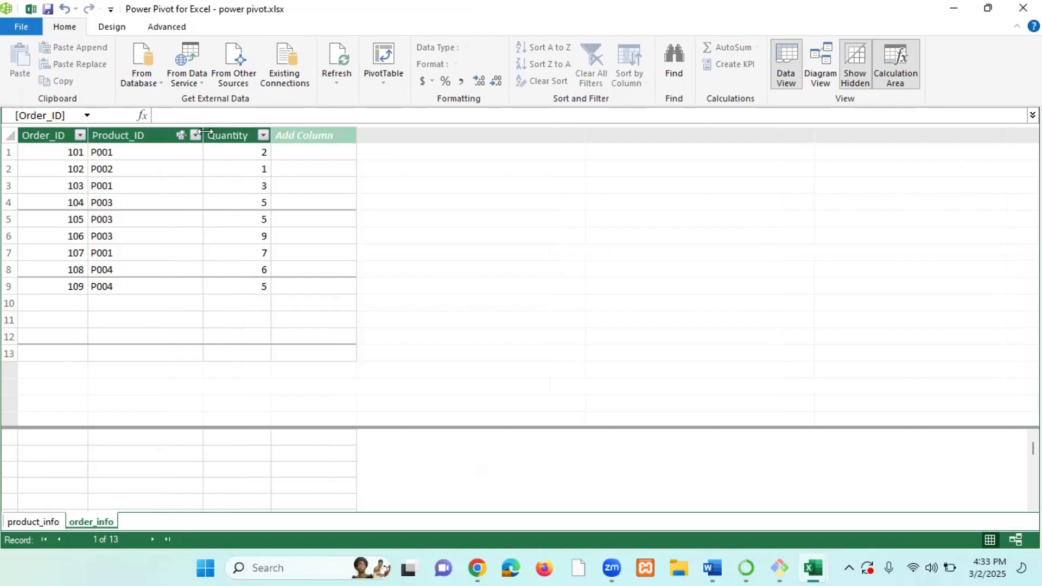
click(244, 136)
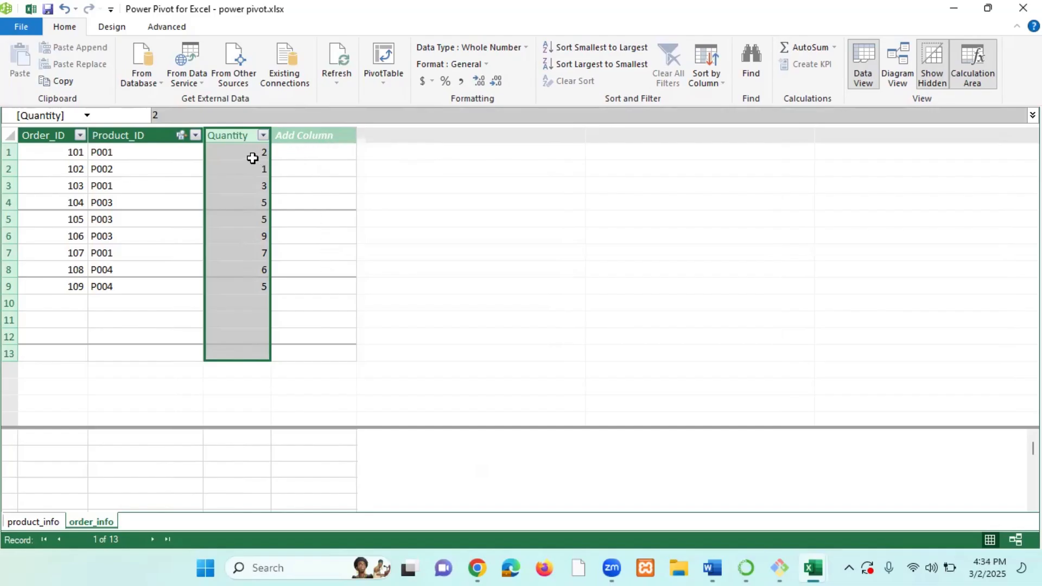
click(315, 152)
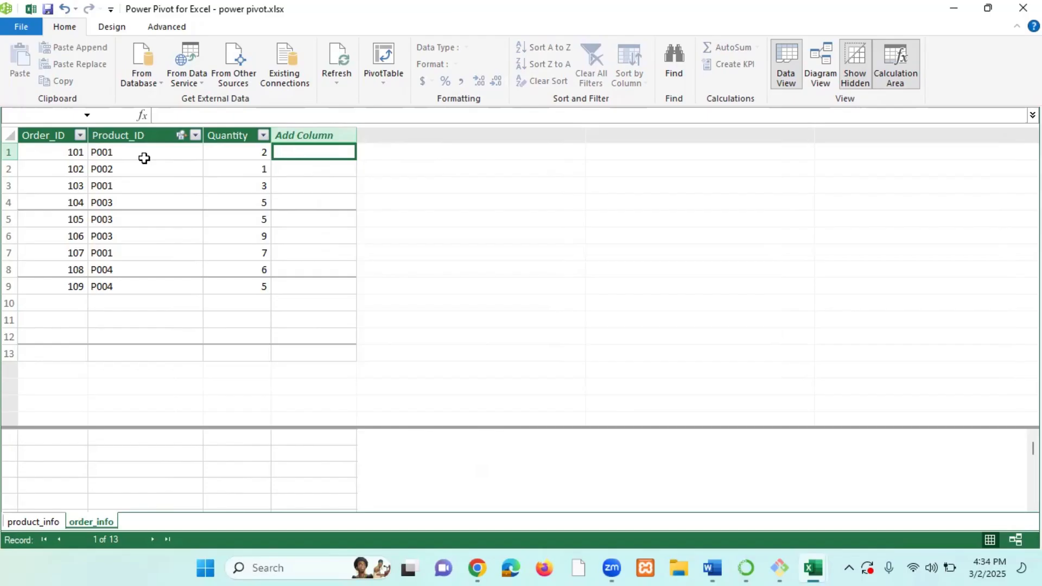
click(255, 155)
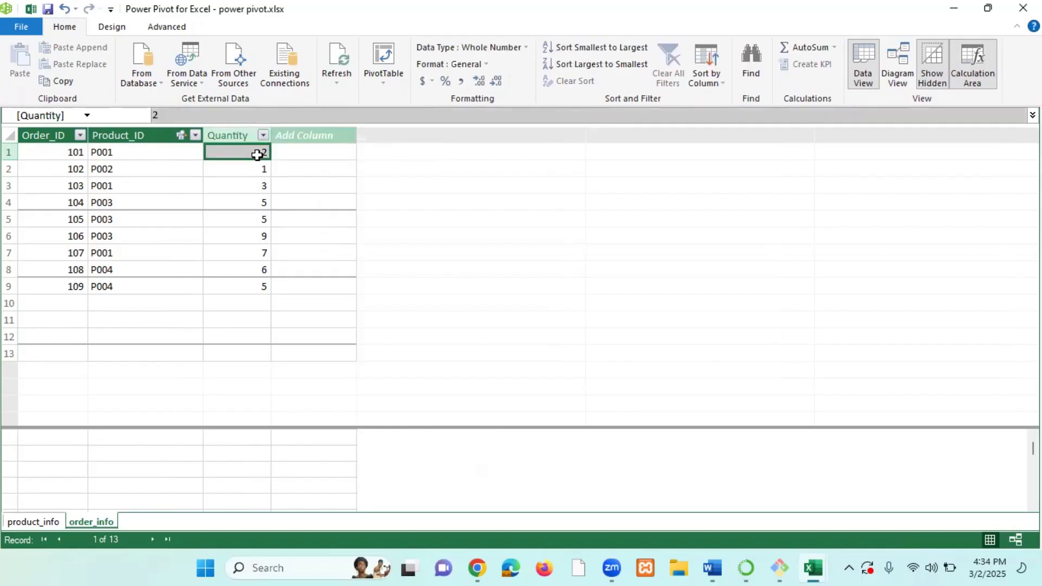
click(297, 157)
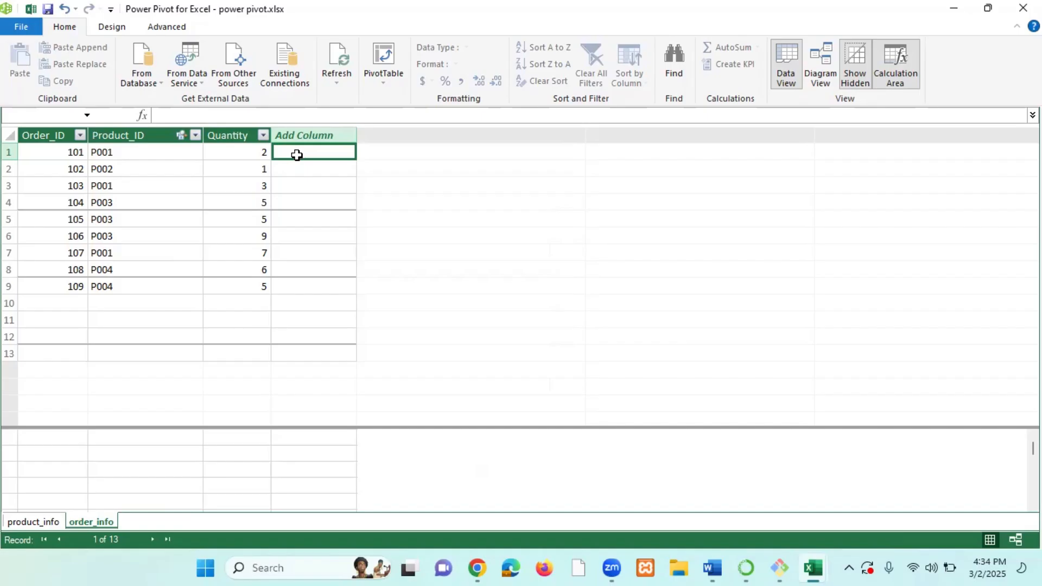
Add a new column to order_info and name it unit cost.
click(321, 134)
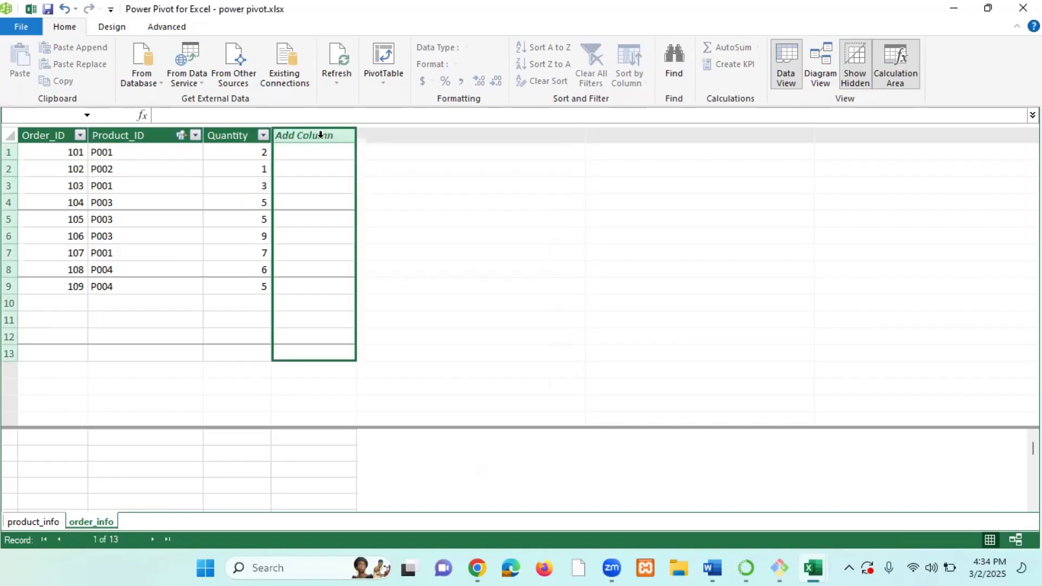
double_click(321, 135)
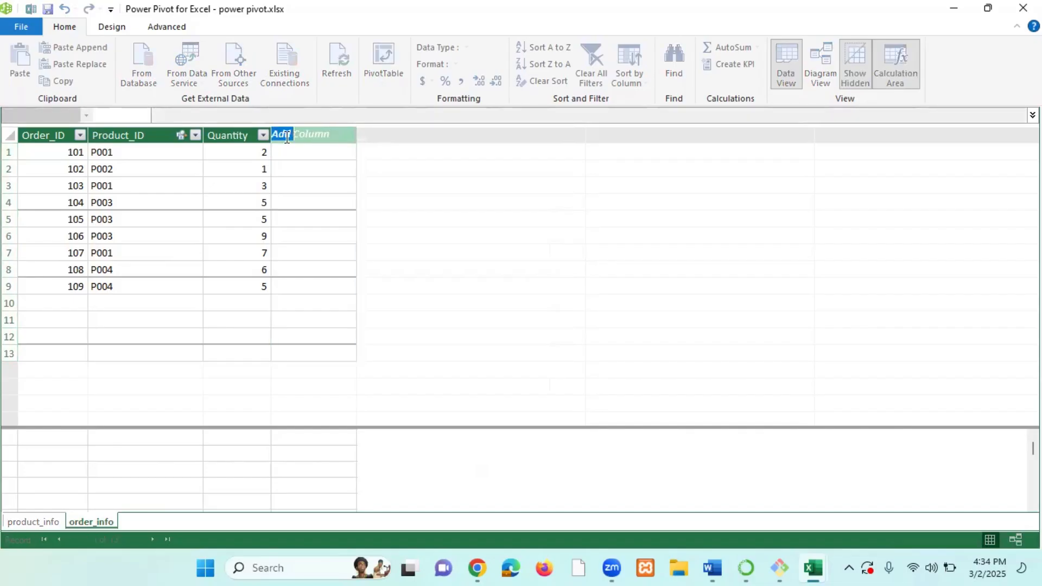
drag(330, 134, 249, 134)
text(unit cost)
key(Return)
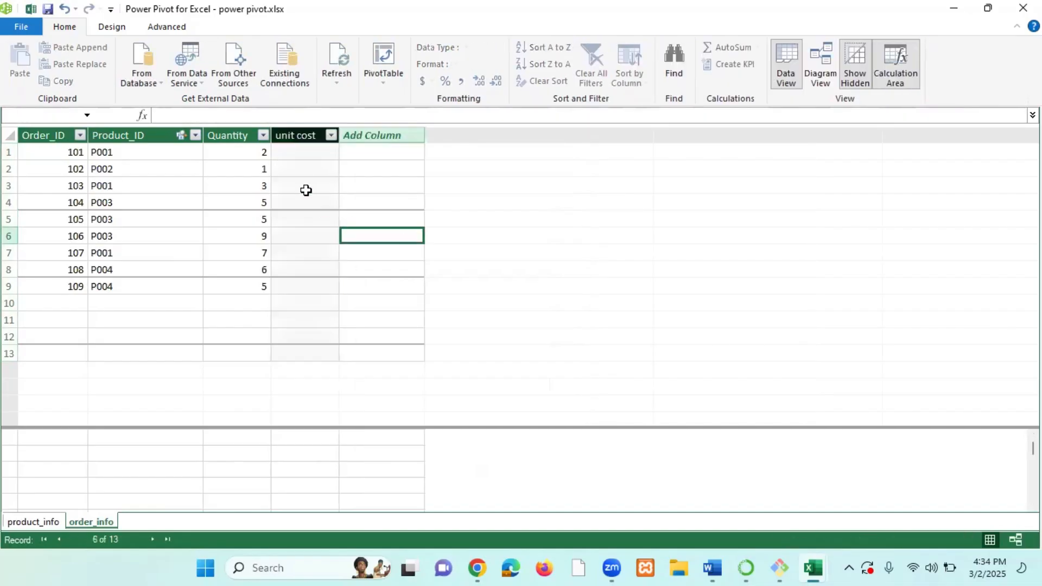
Add another new column to order_info named total cost.
click(310, 154)
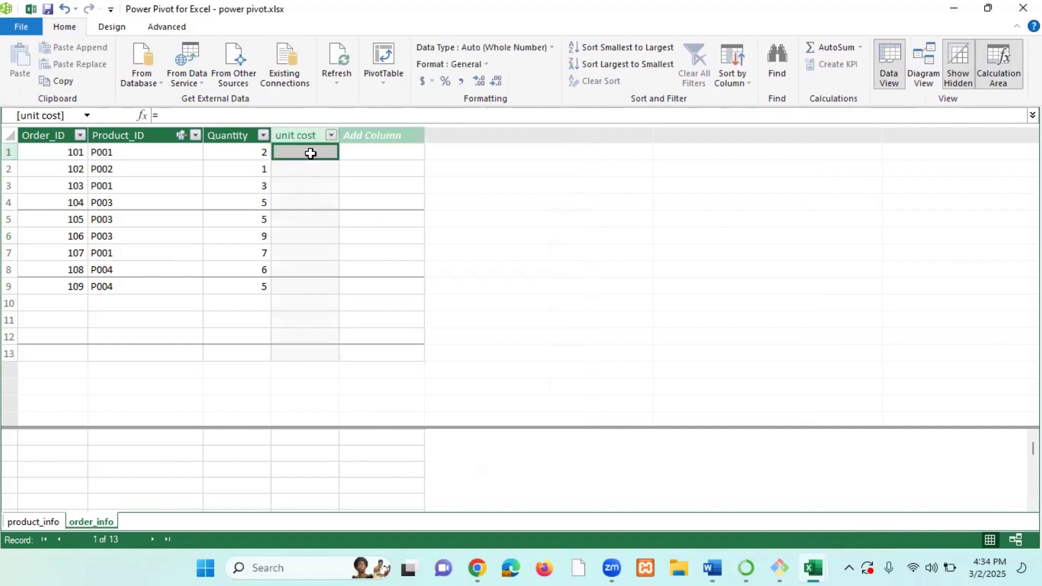
click(249, 152)
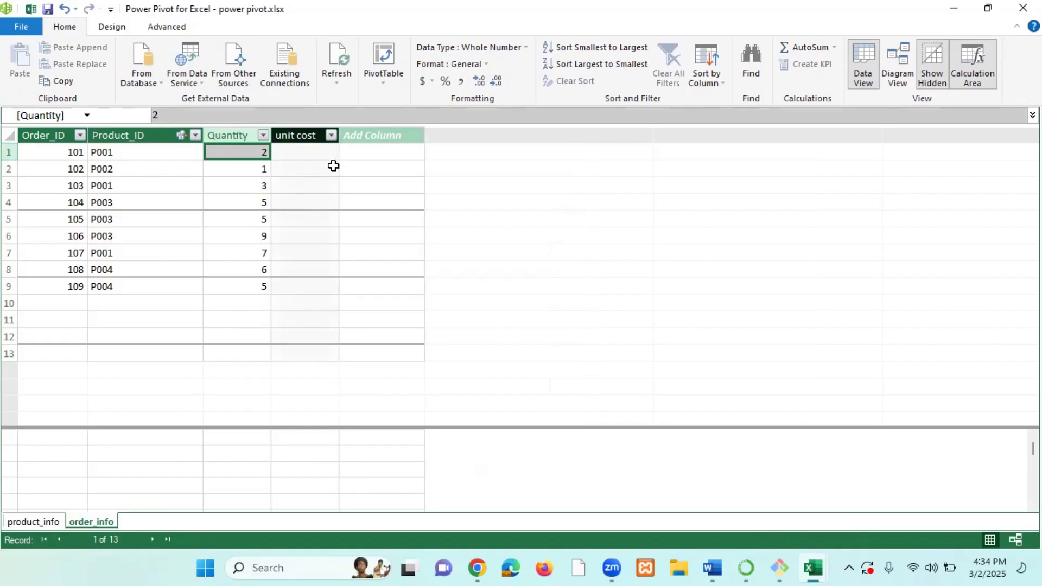
click(394, 134)
double_click(395, 135)
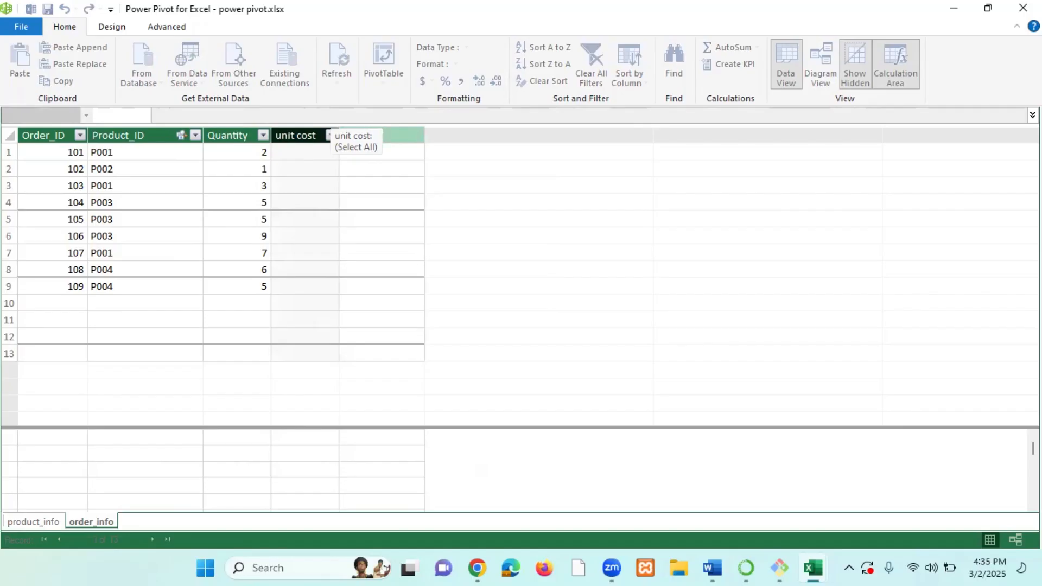
key(Return)
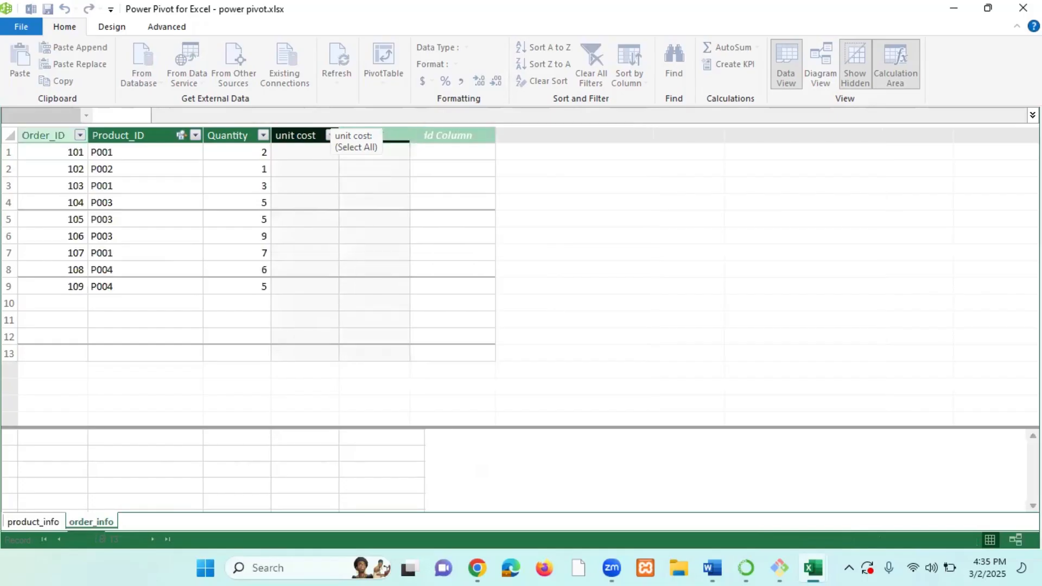
Compare the new order_info columns with the price column in the product_info table.
click(291, 202)
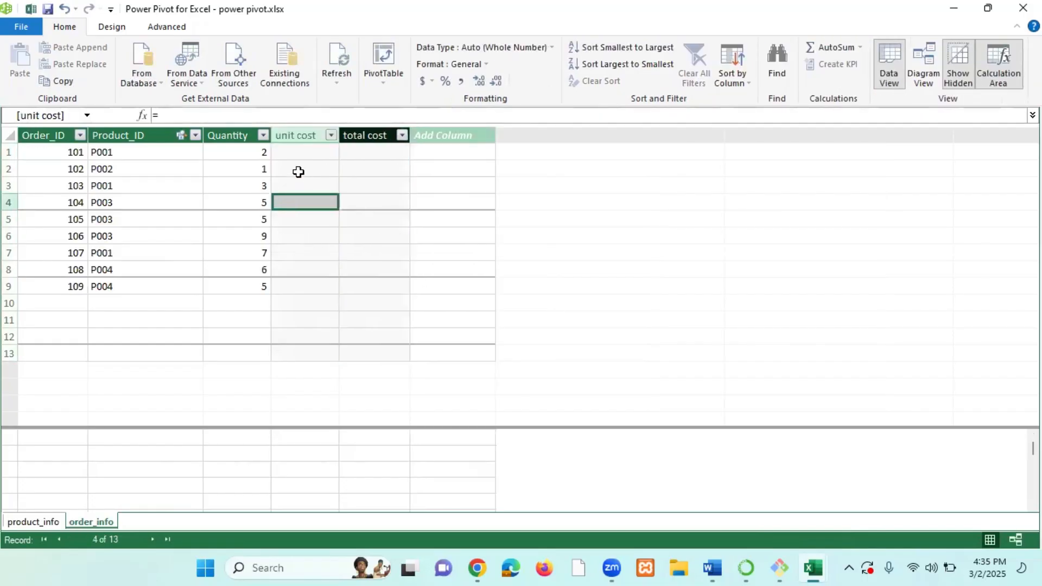
click(300, 135)
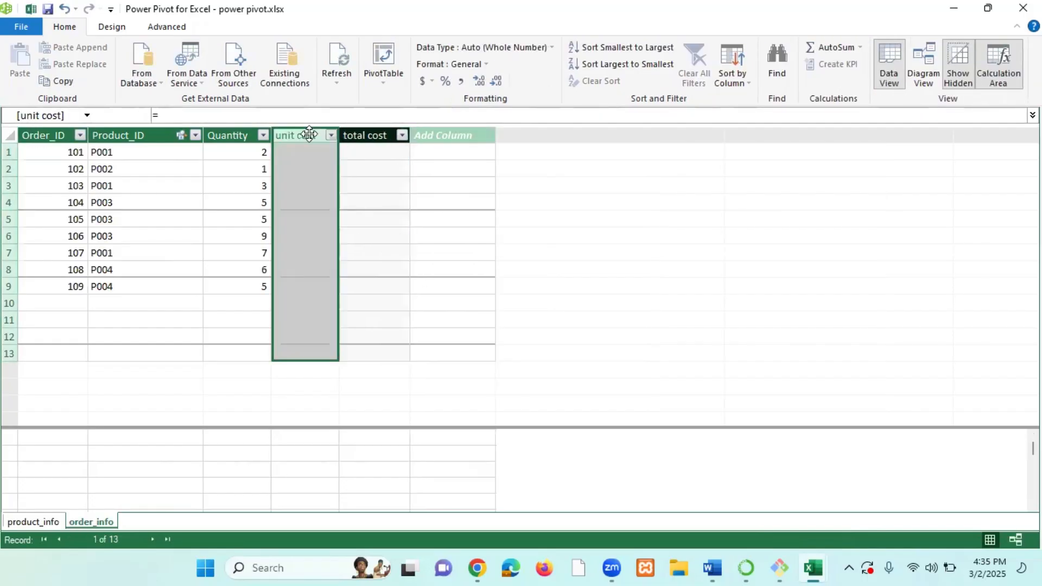
click(369, 137)
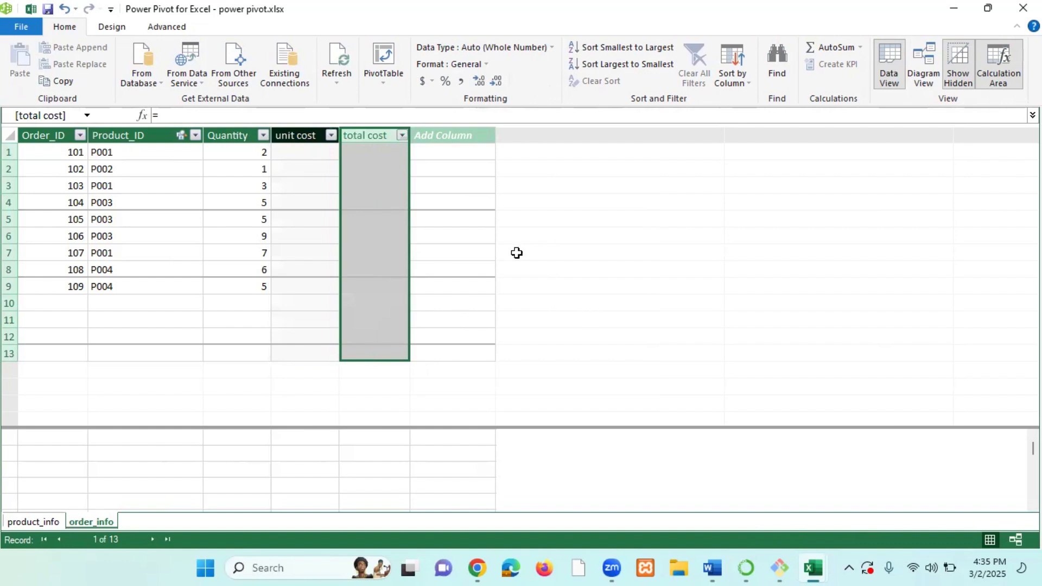
click(490, 239)
click(379, 150)
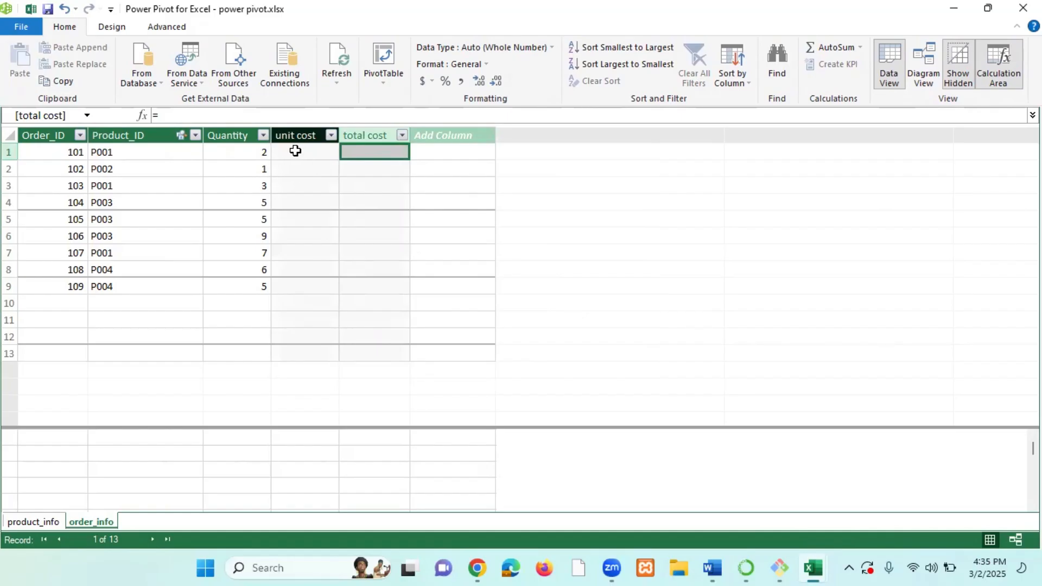
click(32, 523)
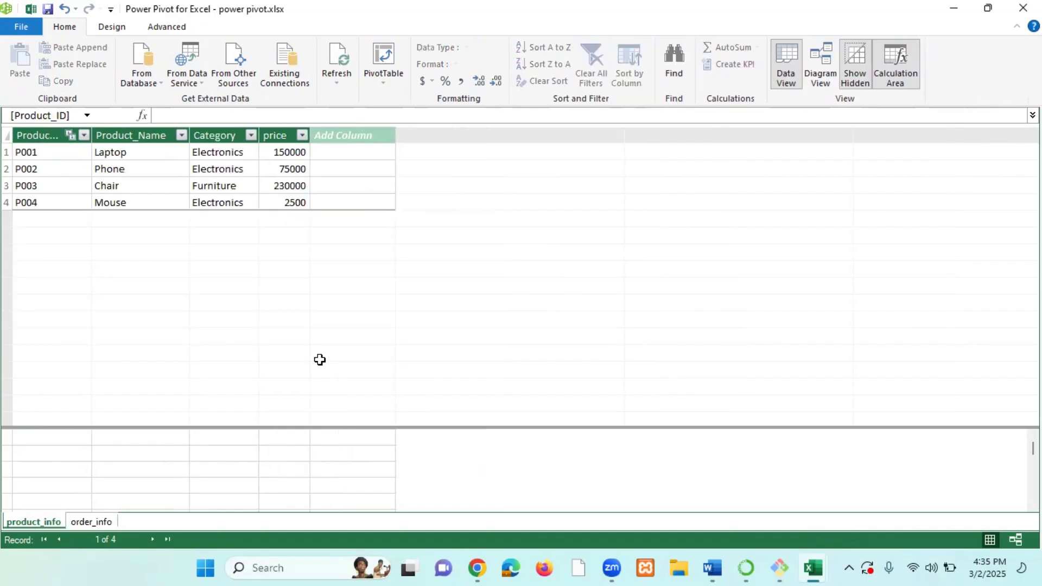
click(289, 153)
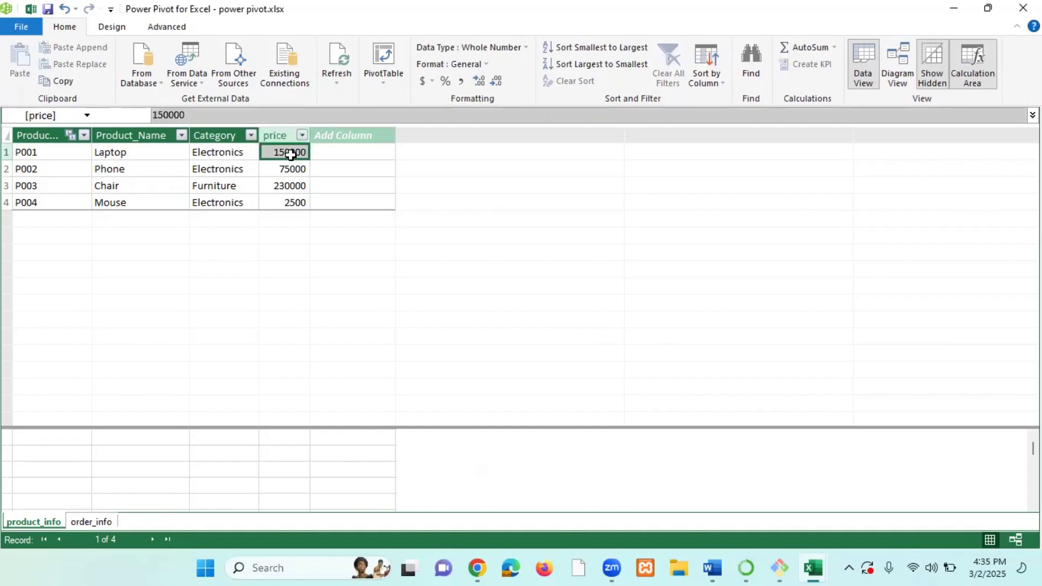
click(121, 152)
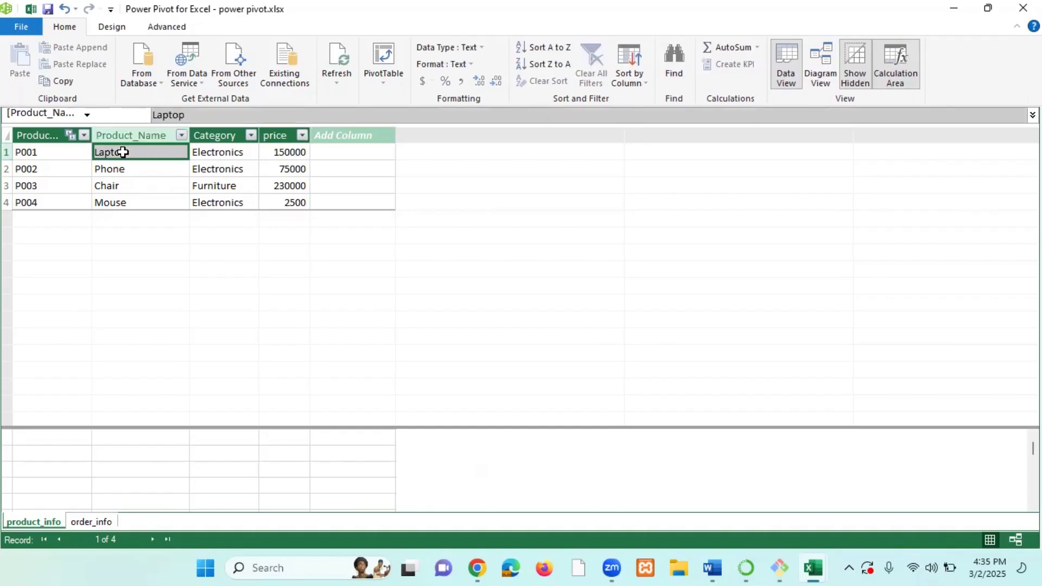
click(302, 153)
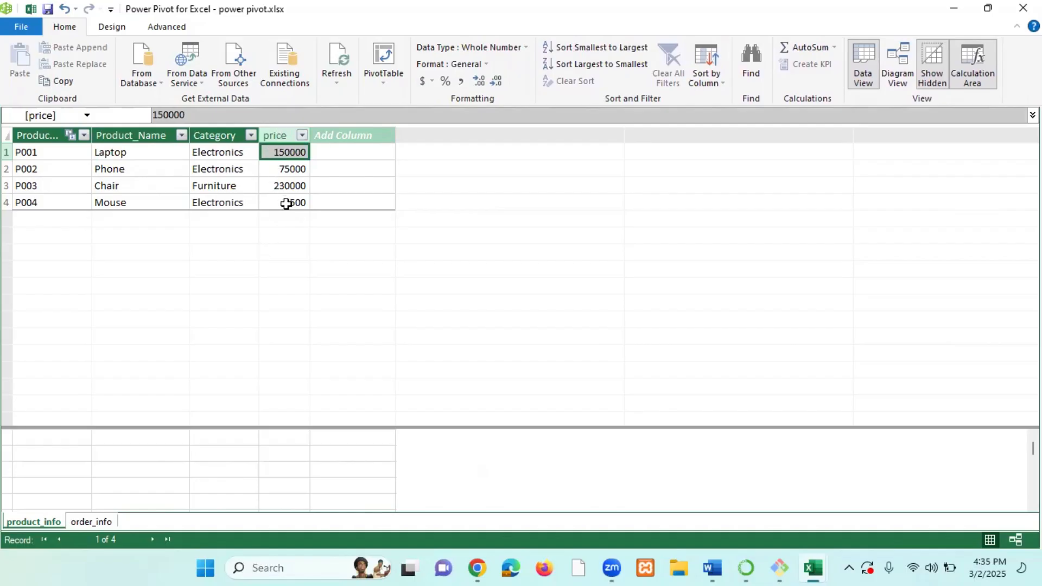
click(96, 521)
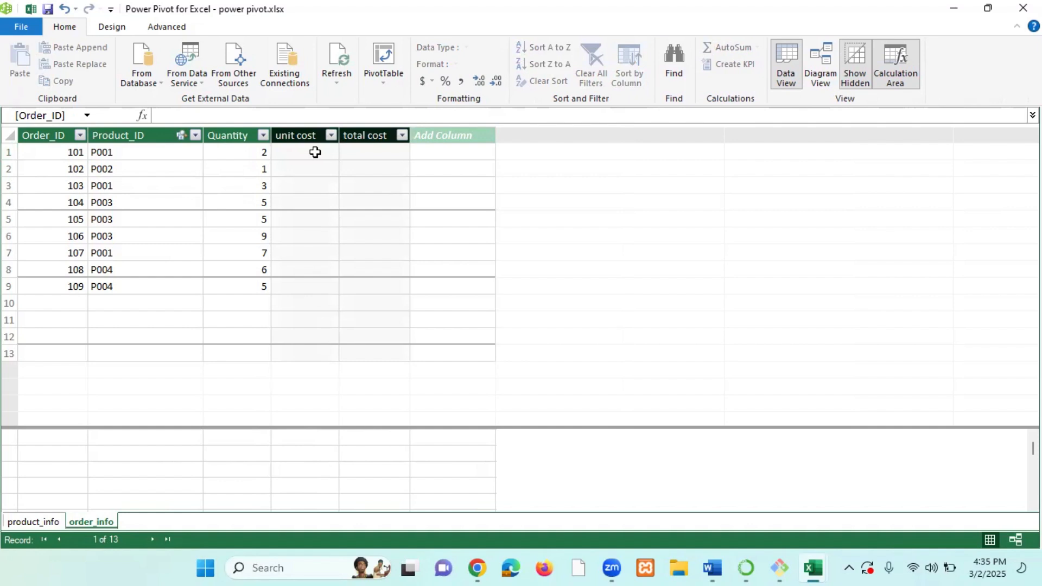
Fill the unit cost column with the formula =RELATED(product_info[price]).
click(315, 152)
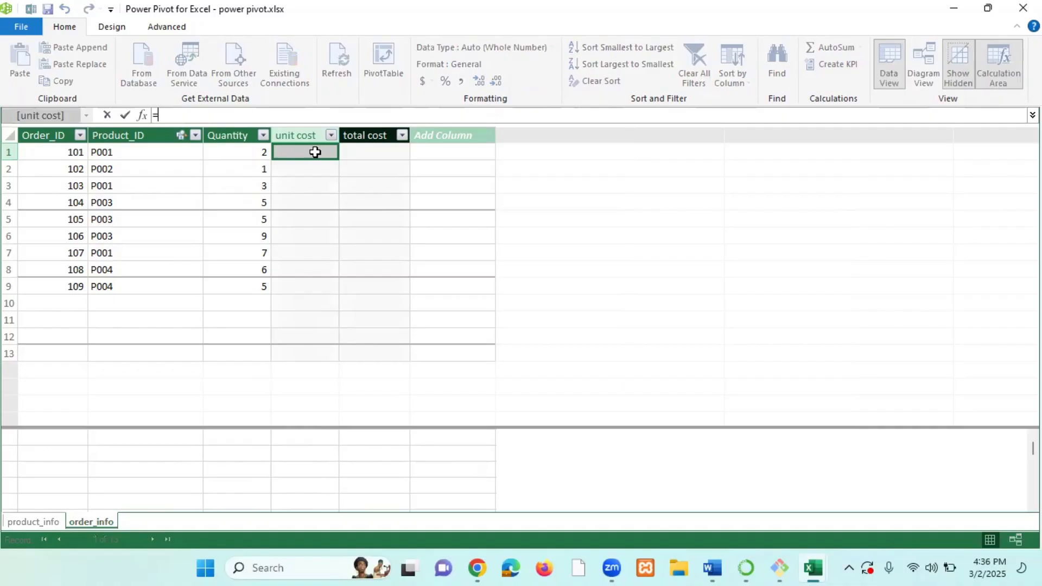
text(rela)
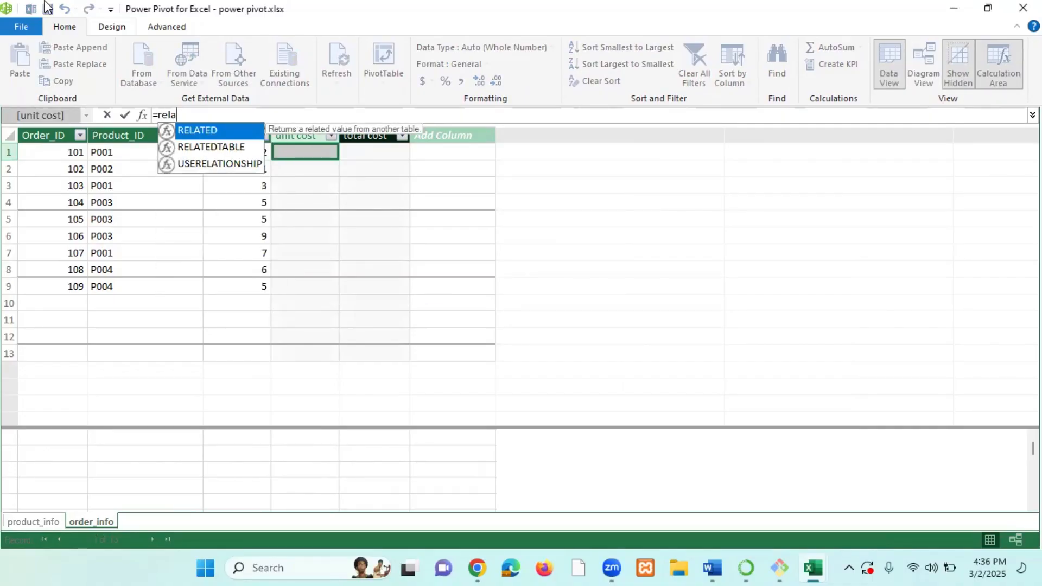
double_click(203, 132)
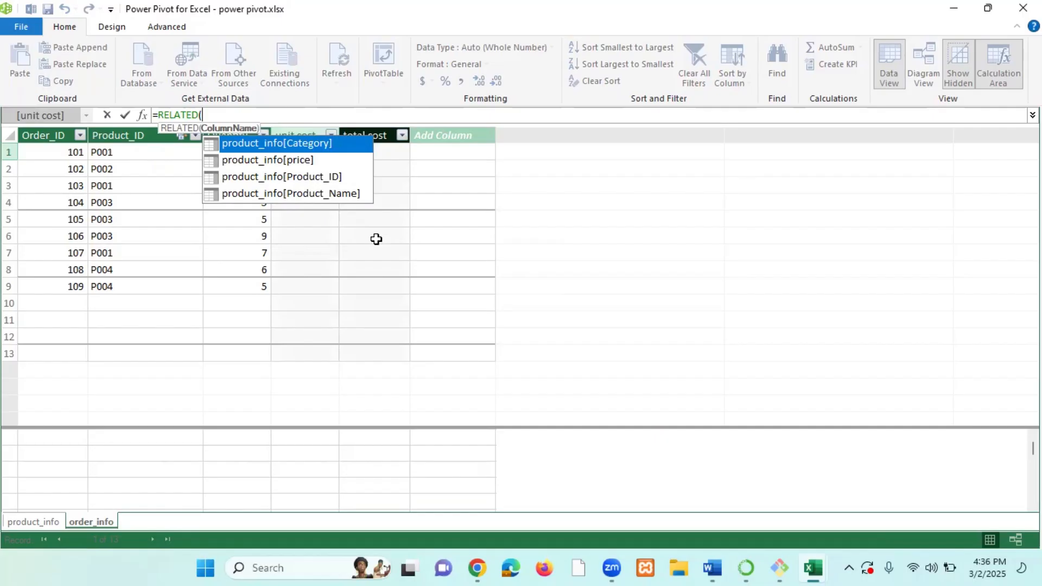
text(p)
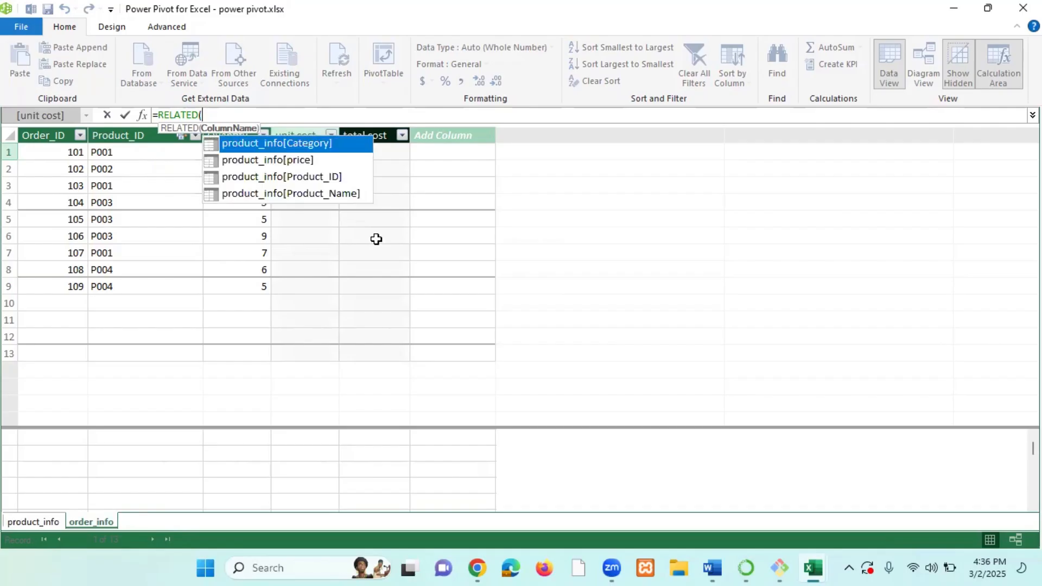
text(ri)
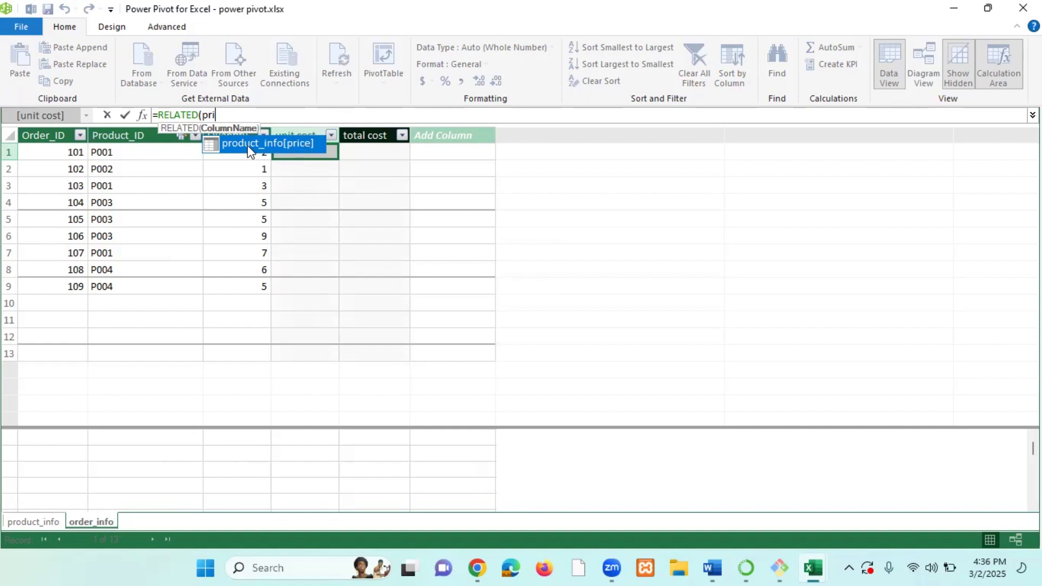
double_click(289, 143)
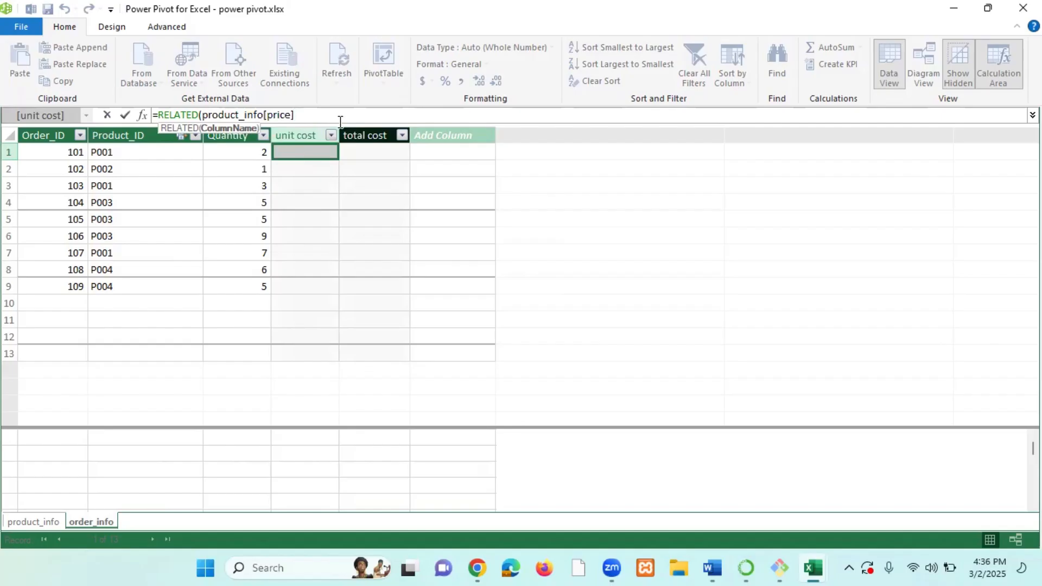
text())
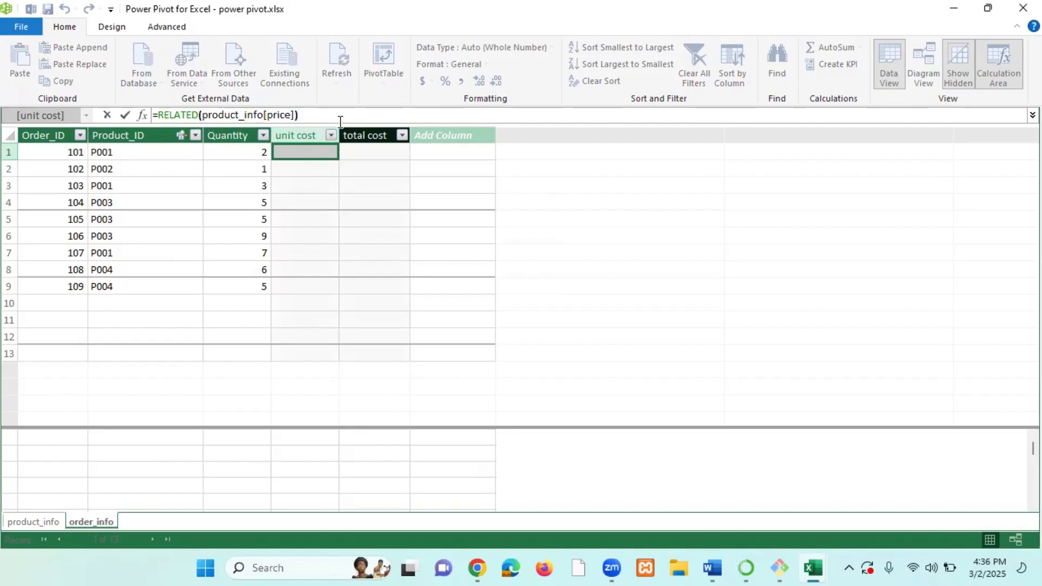
key(Return)
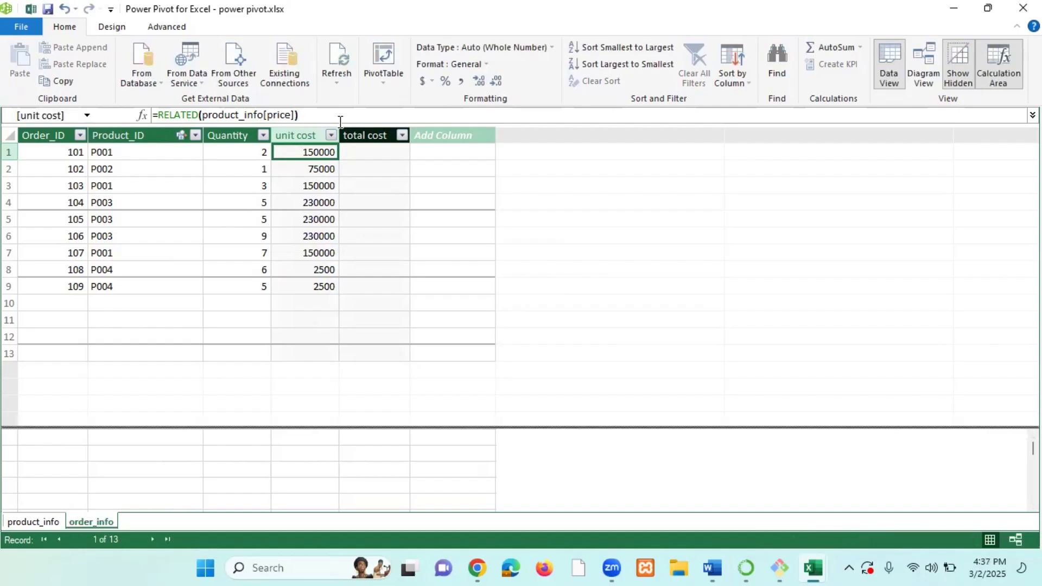
Check the unit cost values row by row against each order's Product_ID.
click(314, 203)
click(116, 186)
click(303, 171)
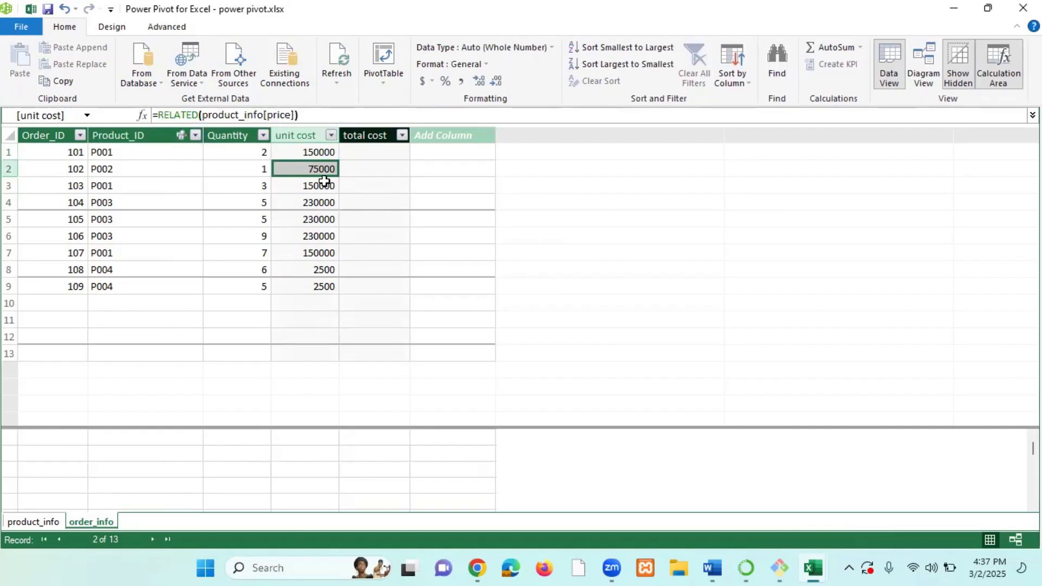
click(330, 153)
click(328, 182)
click(324, 221)
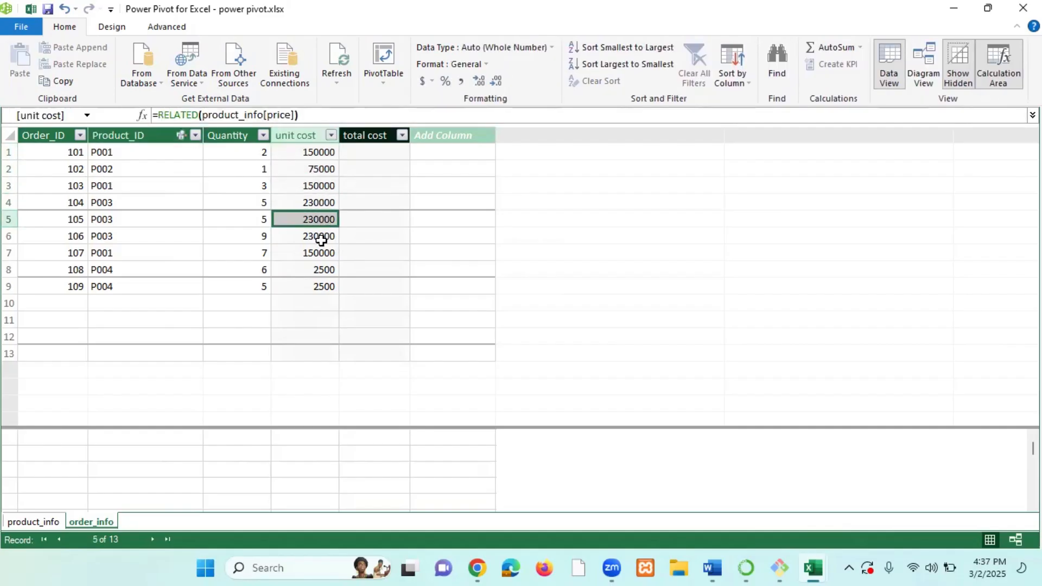
Delete the unit cost column from the order_info table.
click(321, 239)
click(316, 287)
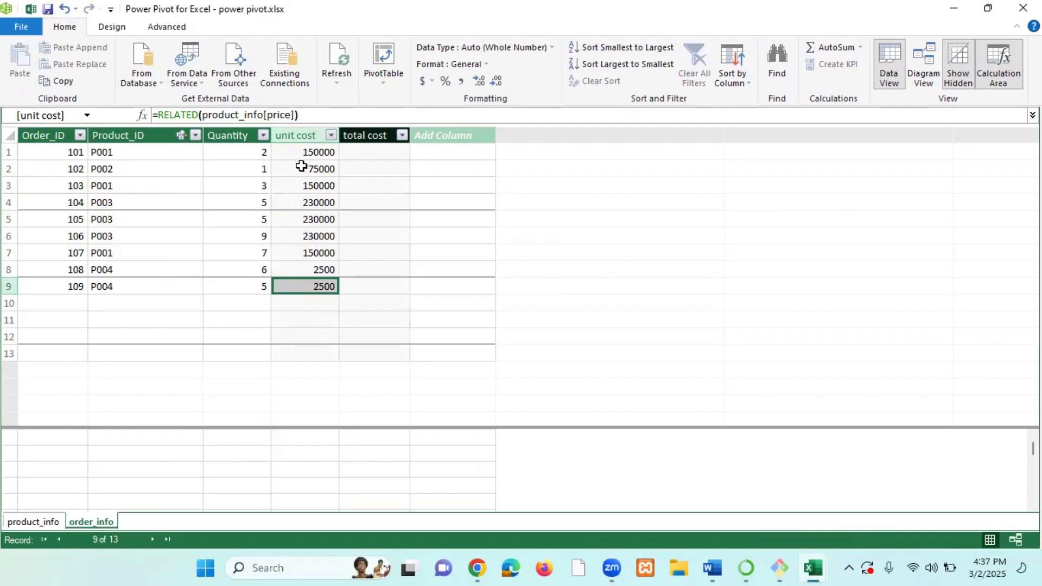
drag(304, 153, 312, 289)
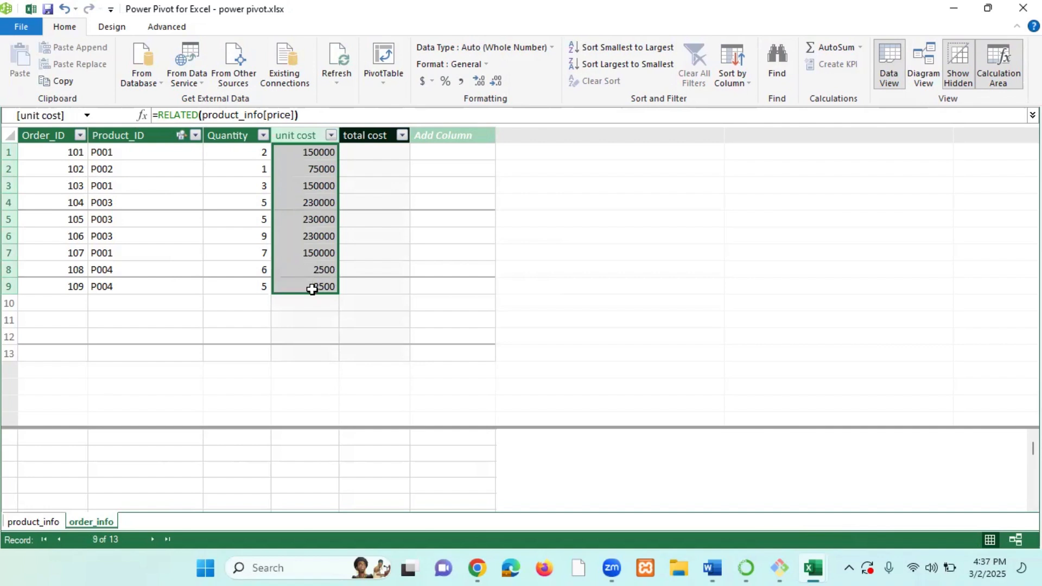
key(Delete)
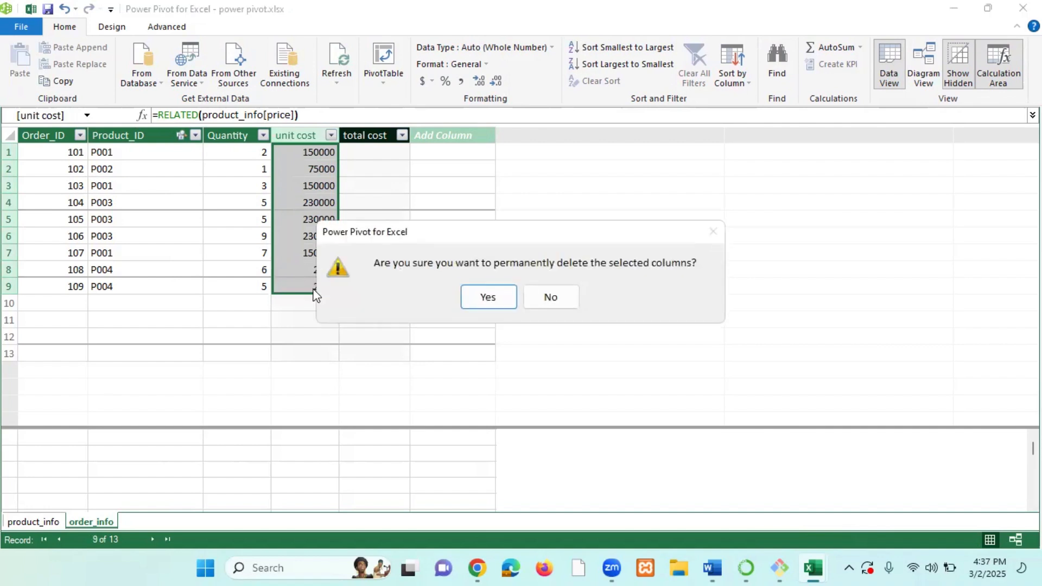
click(490, 298)
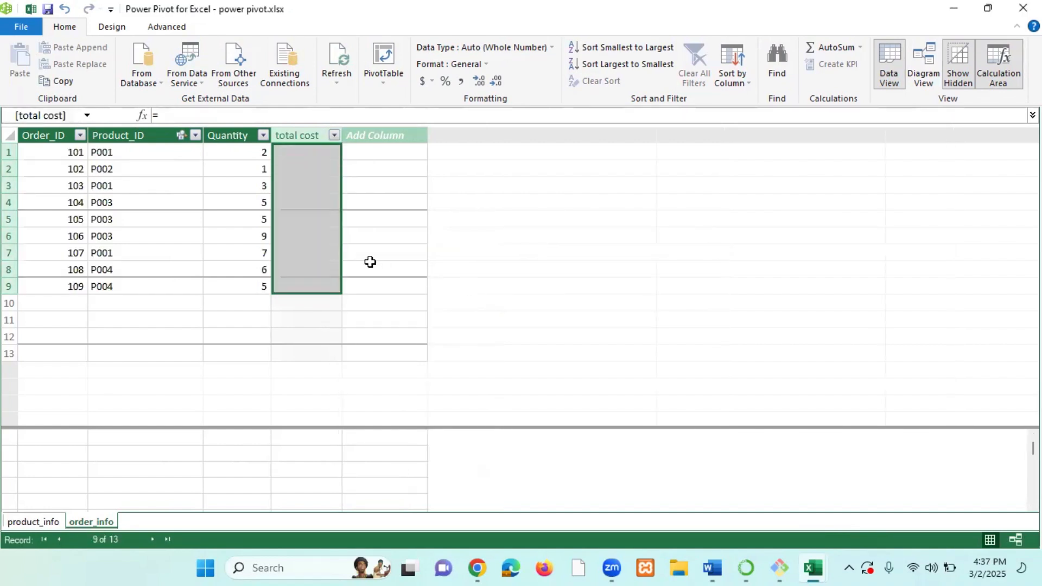
Rename the empty total cost column to unit cost.
click(388, 242)
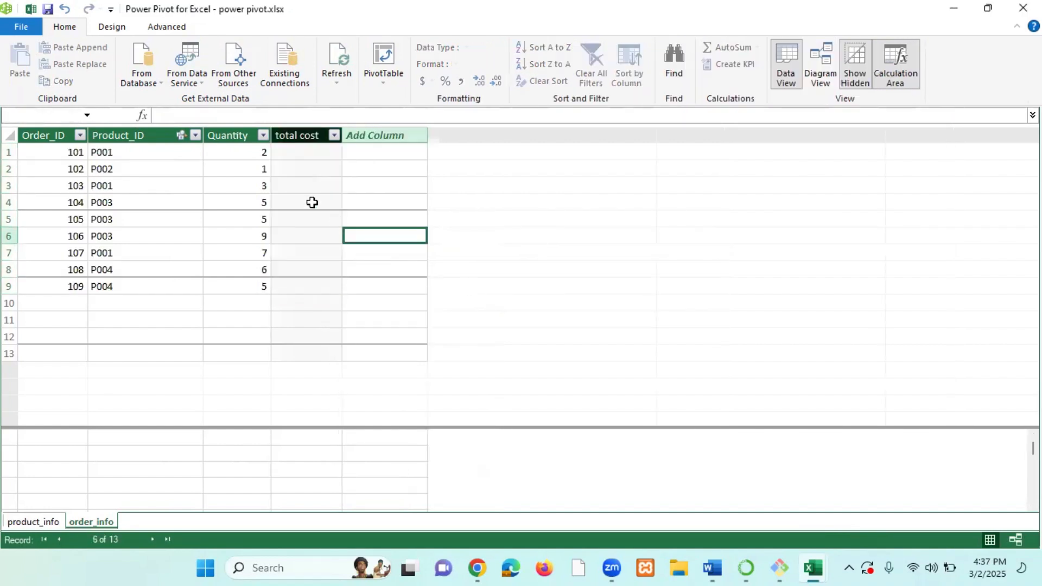
click(306, 135)
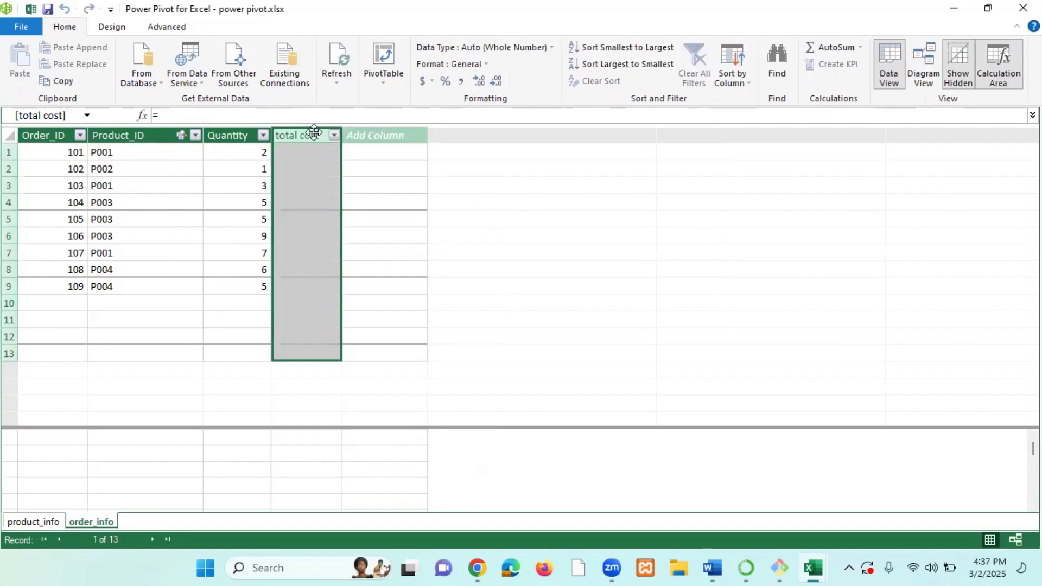
double_click(322, 134)
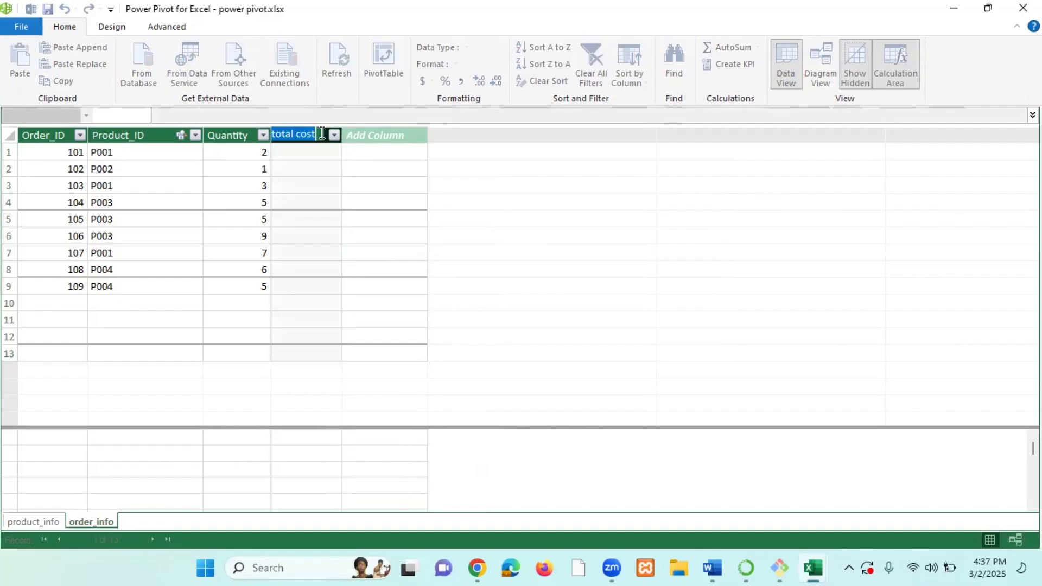
key(BackSpace)
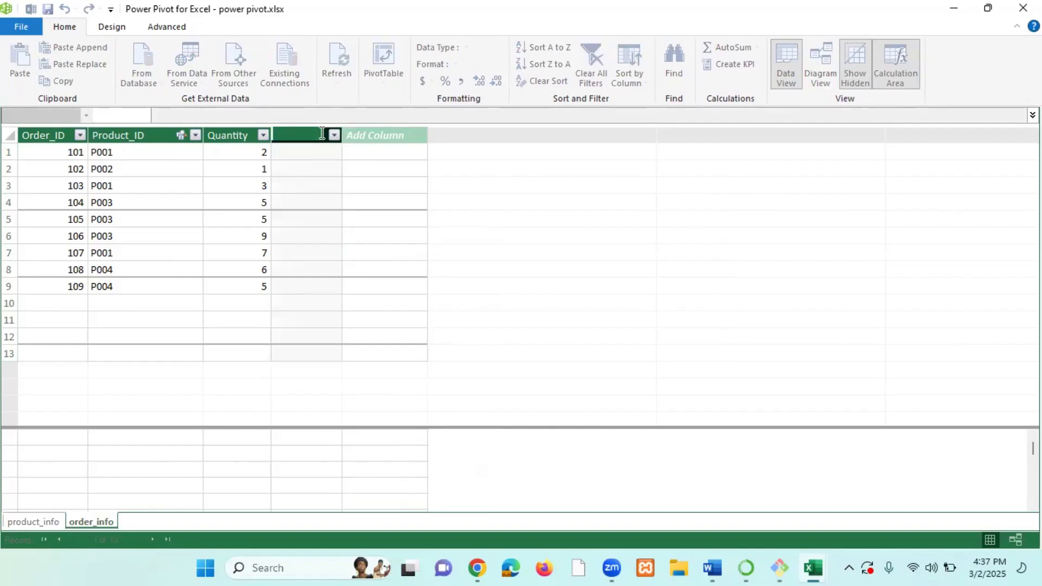
text(unit costy)
key(BackSpace)
key(Return)
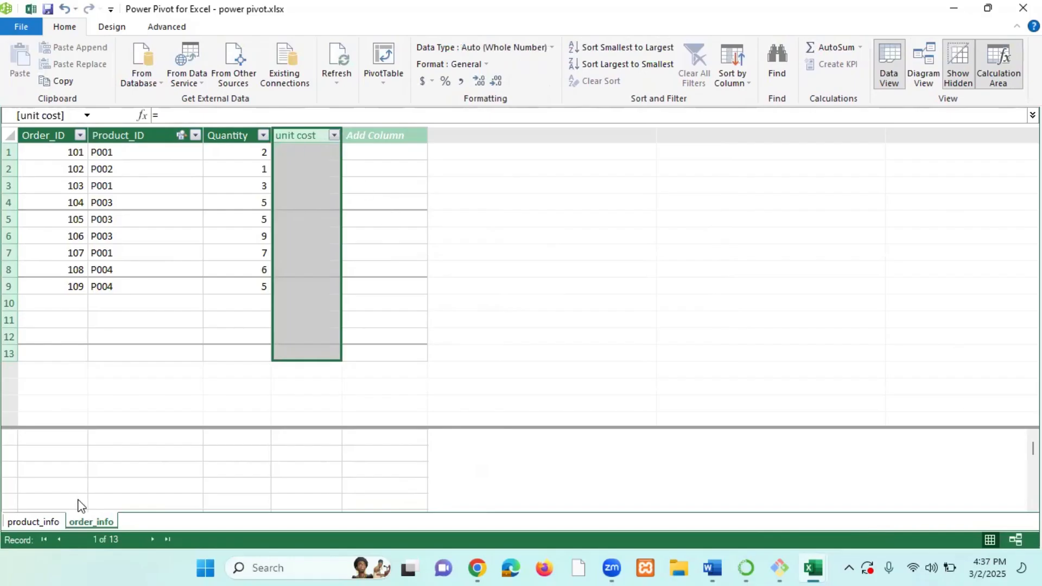
Compare the price column in product_info with the order_info table's columns.
click(35, 521)
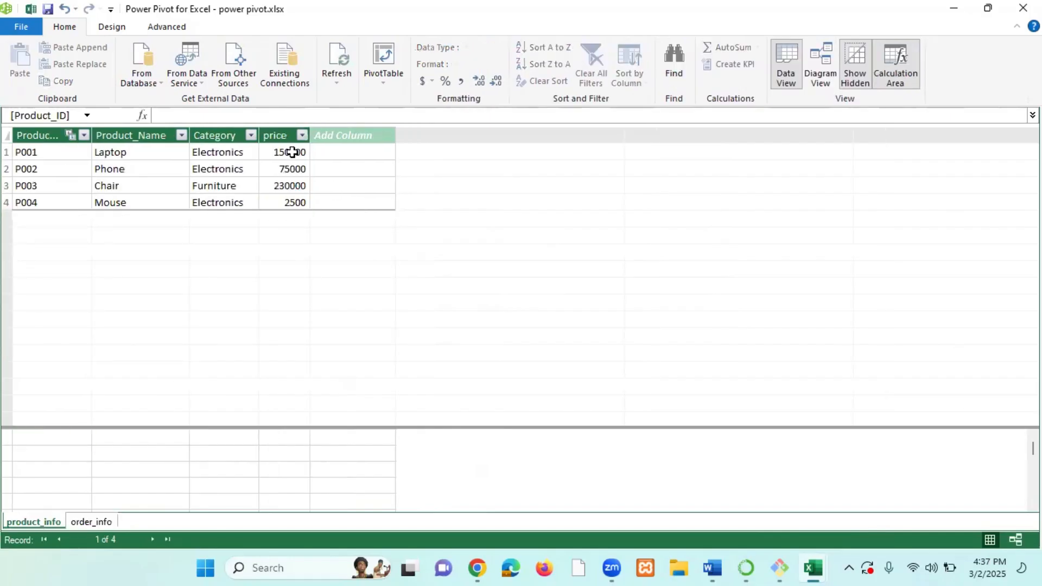
click(99, 520)
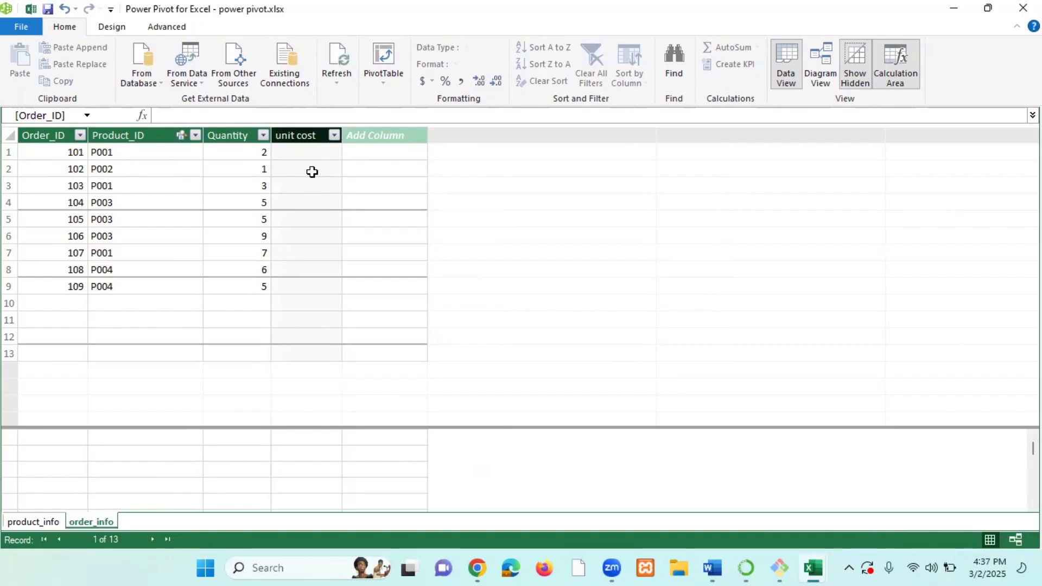
click(320, 153)
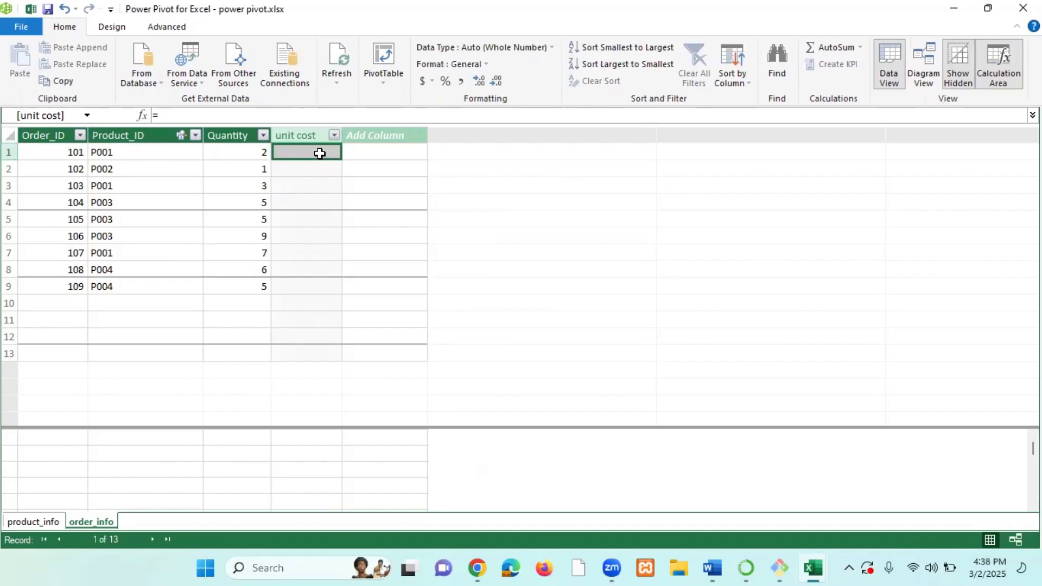
click(47, 523)
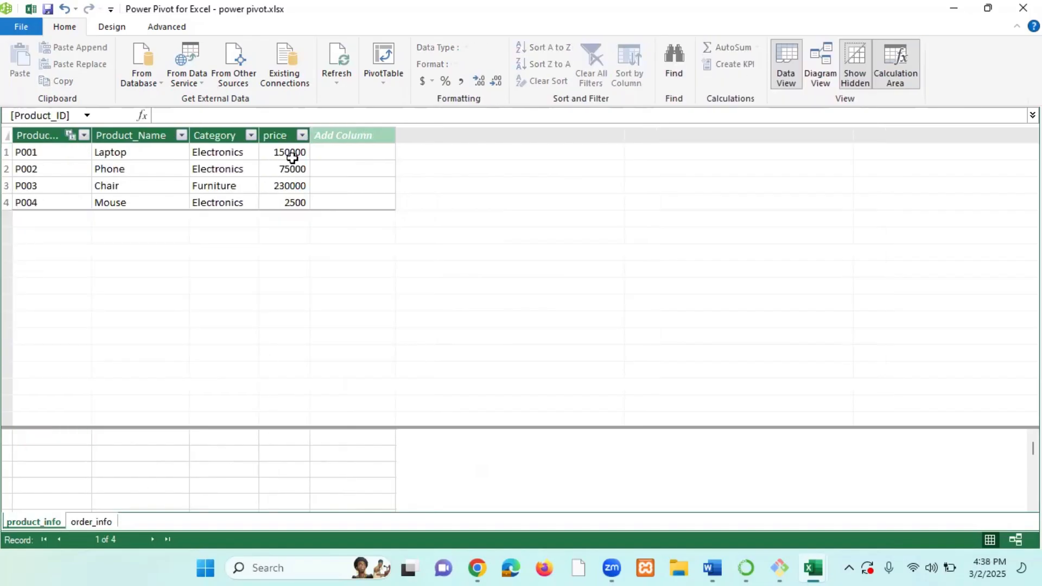
click(286, 135)
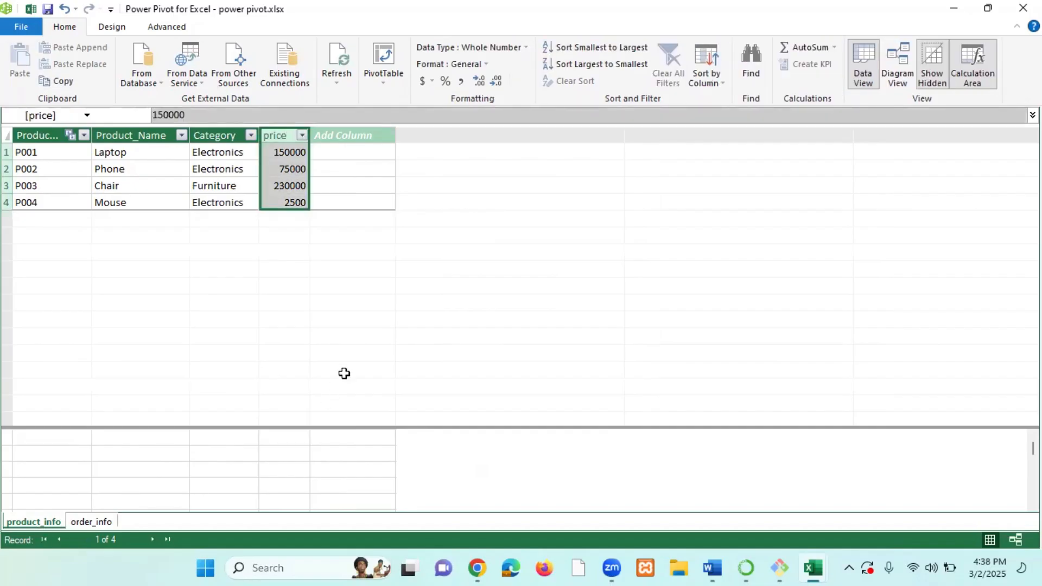
click(94, 520)
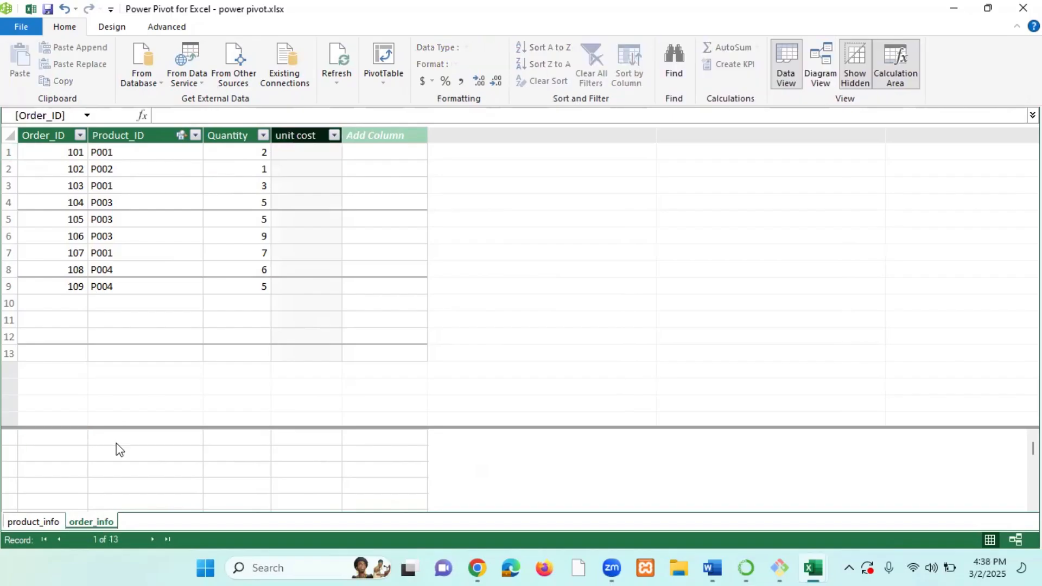
Fill the unit cost column with the formula =related(product_info[price]).
click(310, 153)
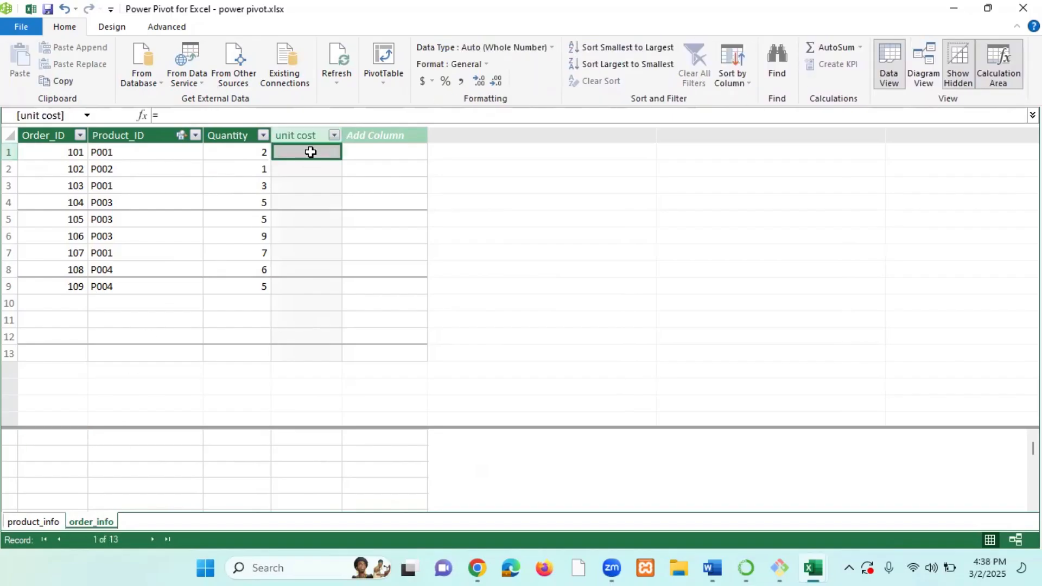
text(=rela)
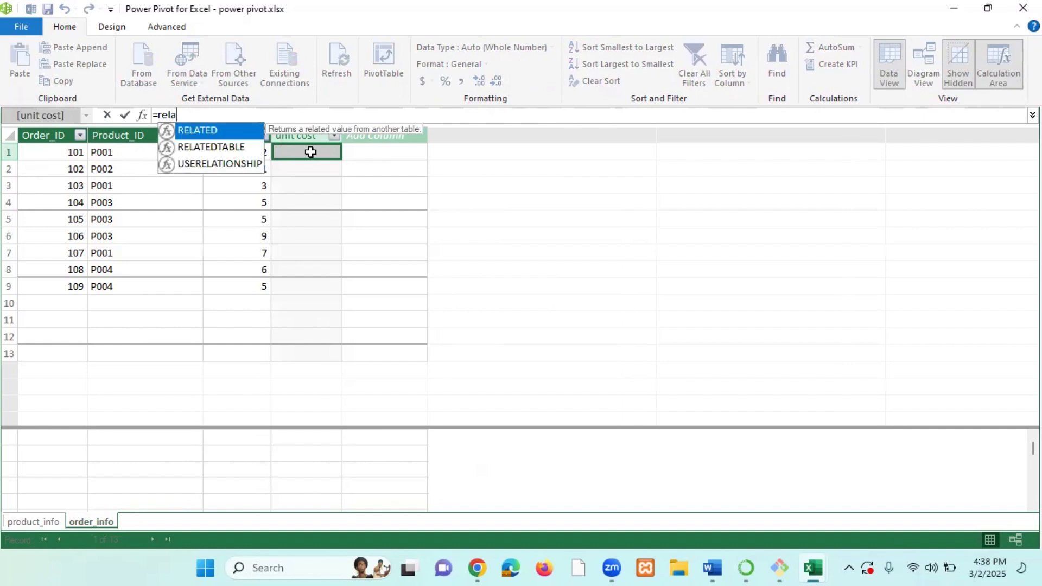
text(ted)
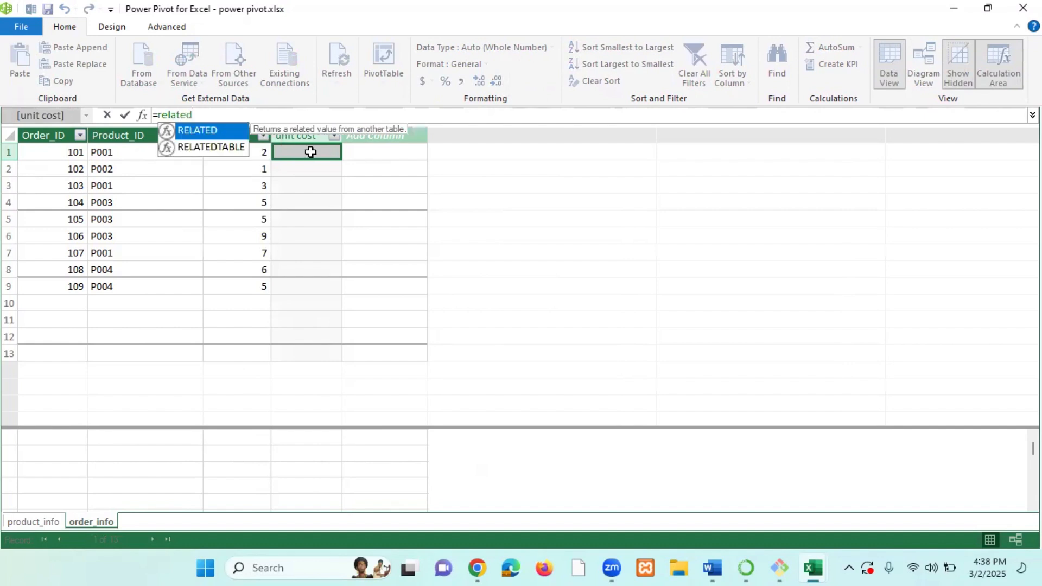
text(()
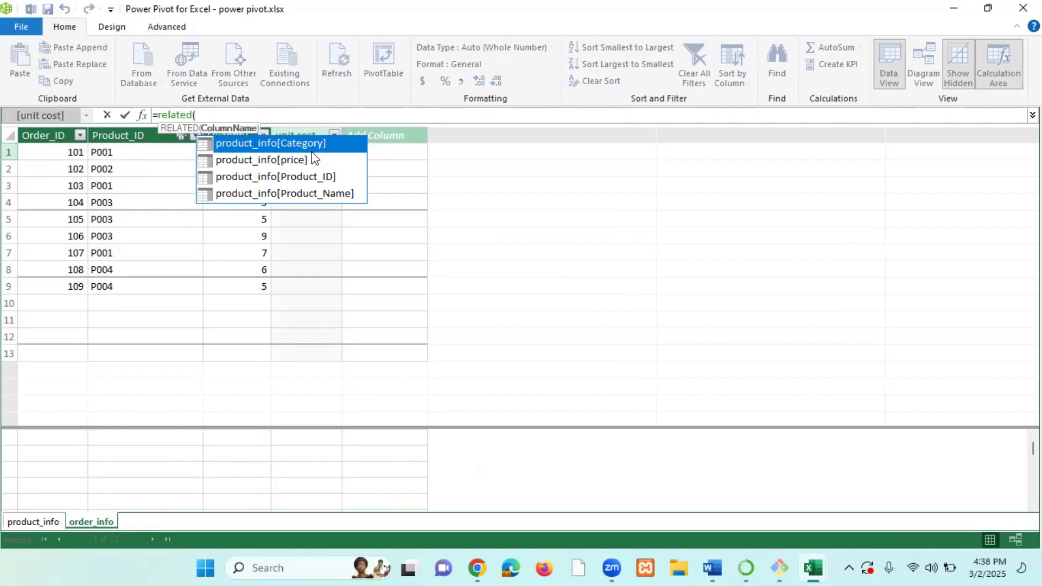
text(pri)
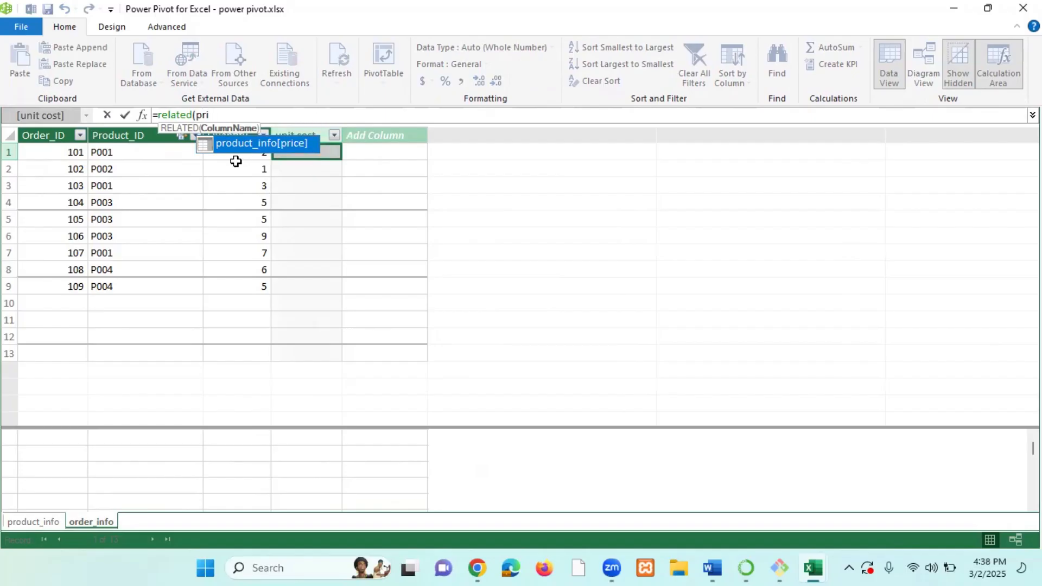
double_click(293, 147)
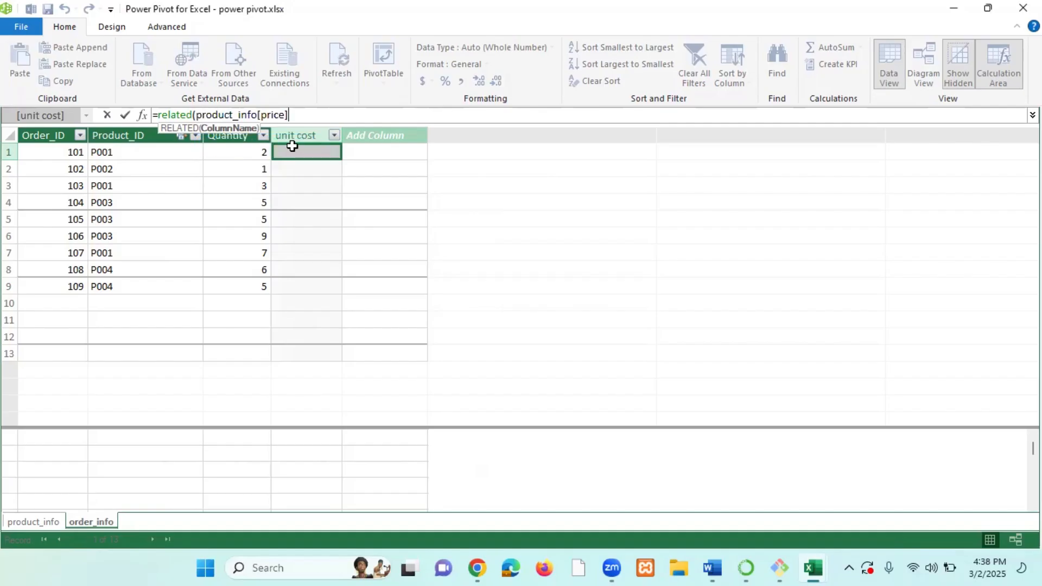
text()))
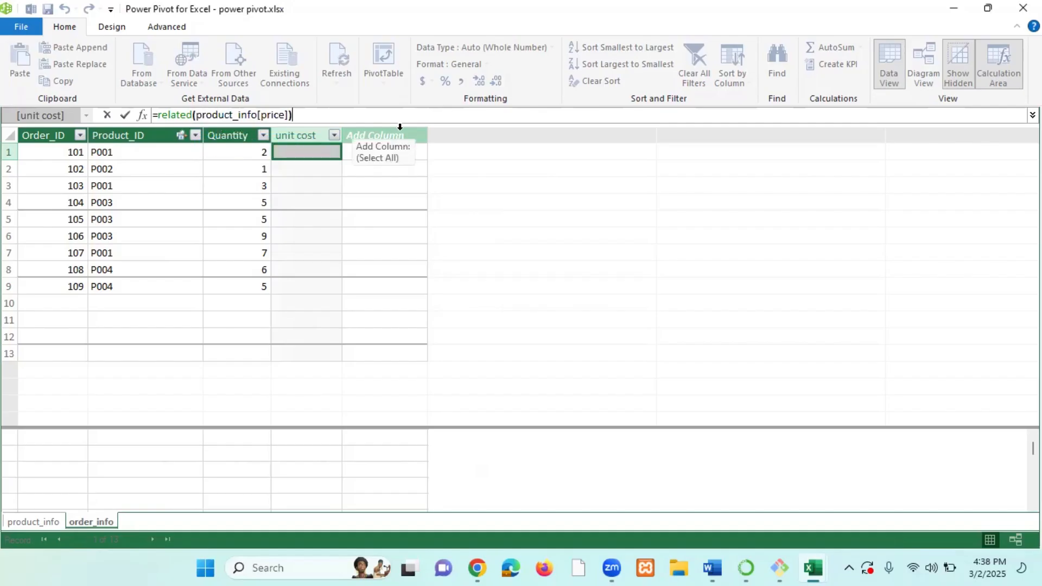
key(Return)
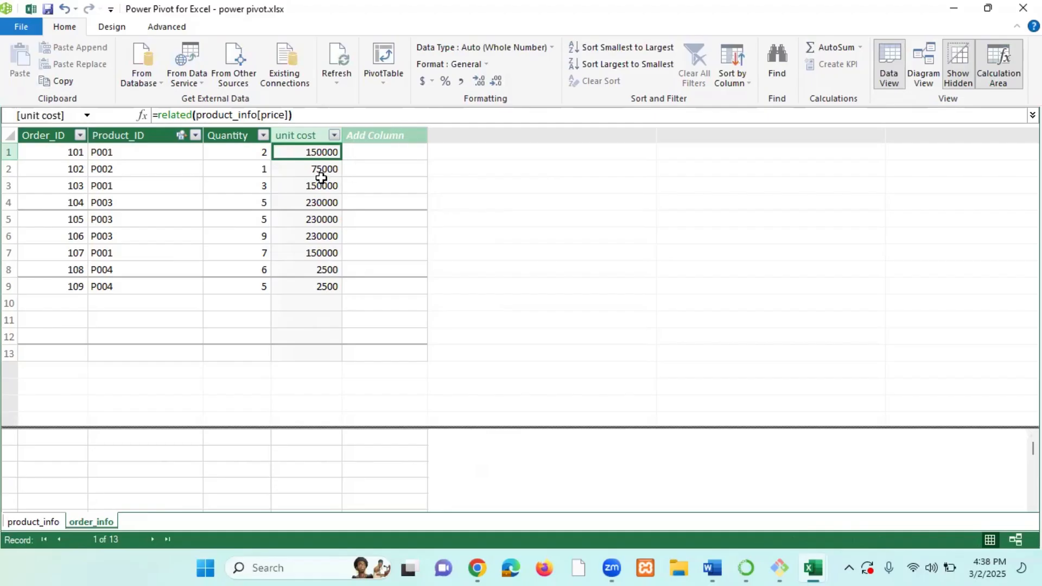
Add a new column to order_info named total cost.
double_click(395, 135)
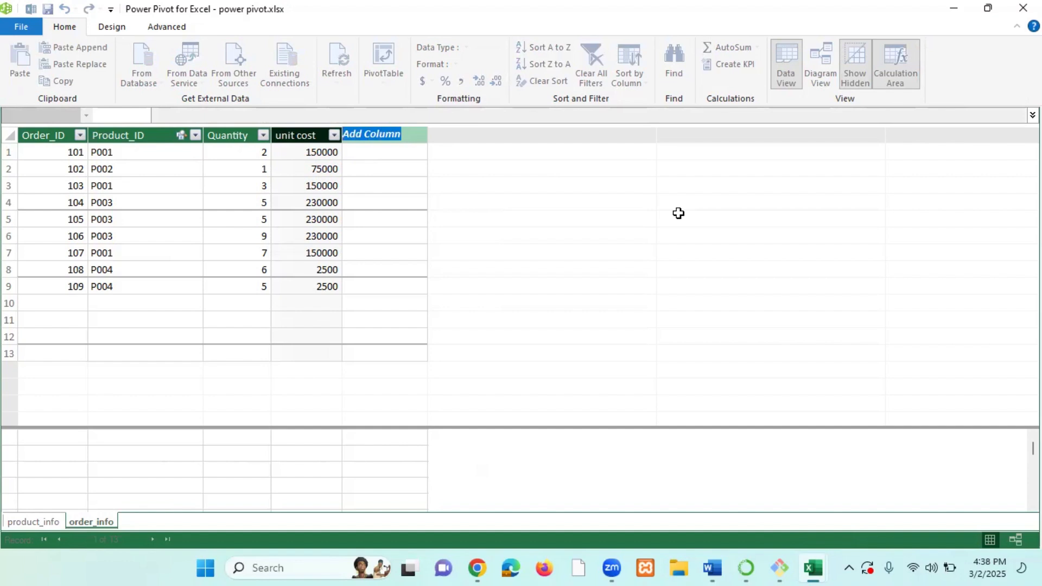
text(to)
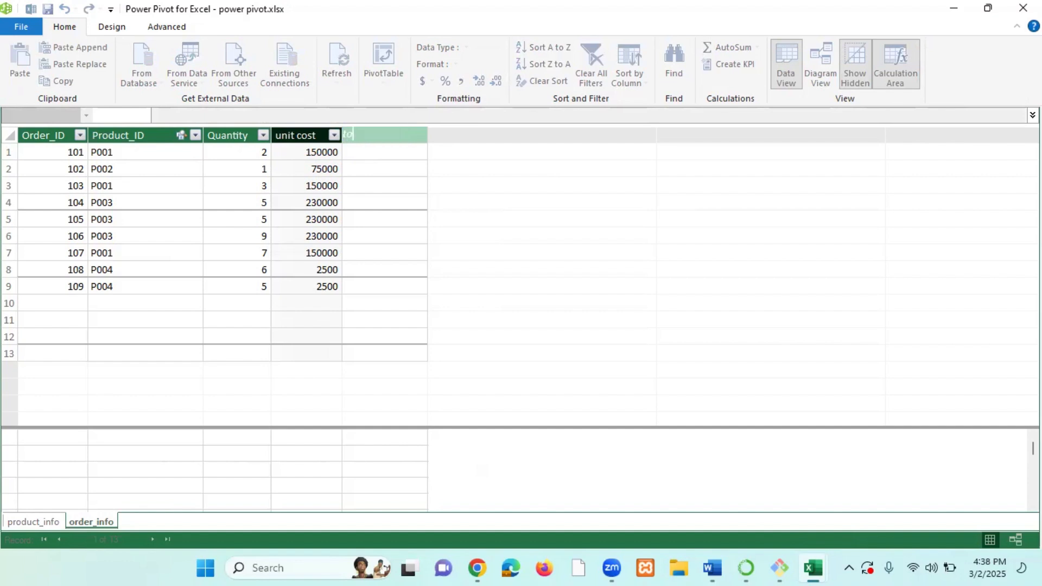
text(tal cost)
key(Return)
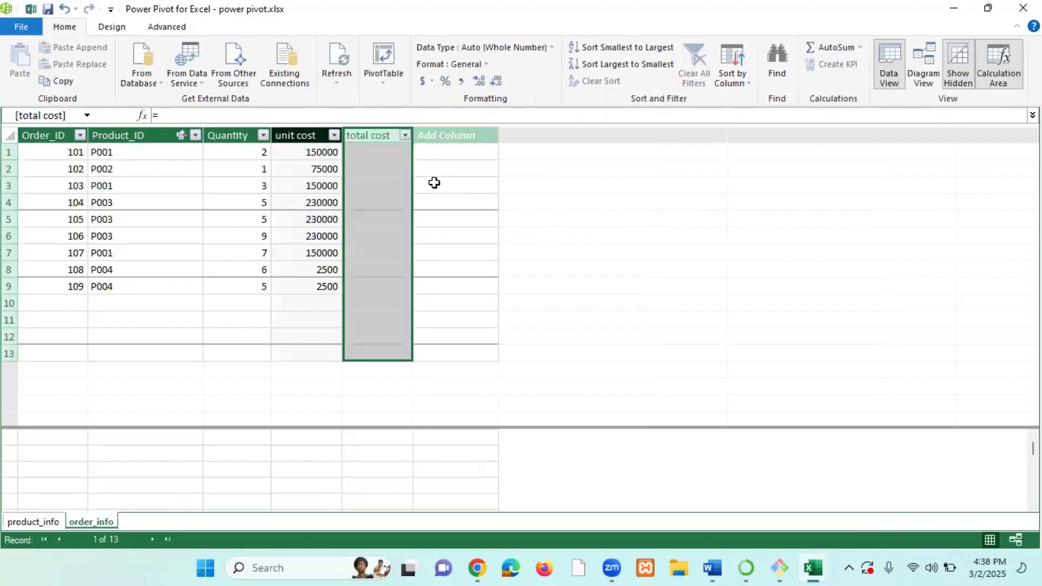
Fill the total cost column with the formula =order_info[Quantity]*order_info[unit cost].
click(454, 205)
click(376, 152)
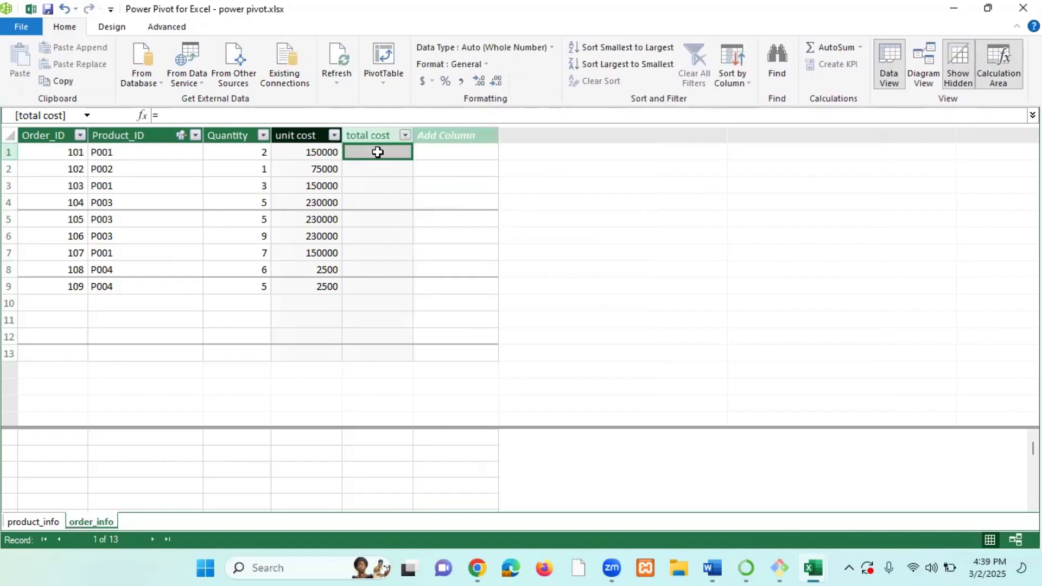
click(236, 154)
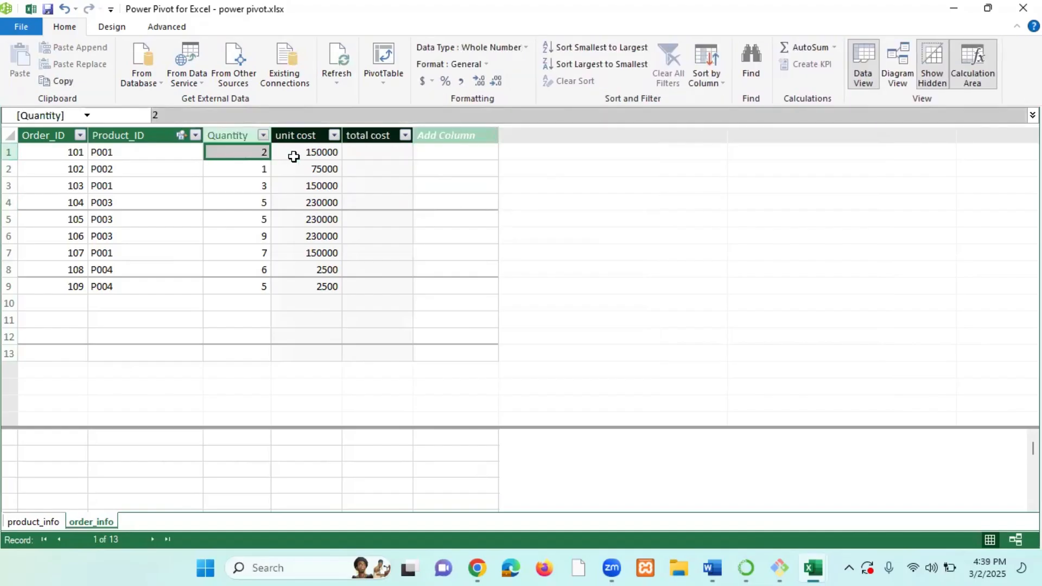
click(315, 155)
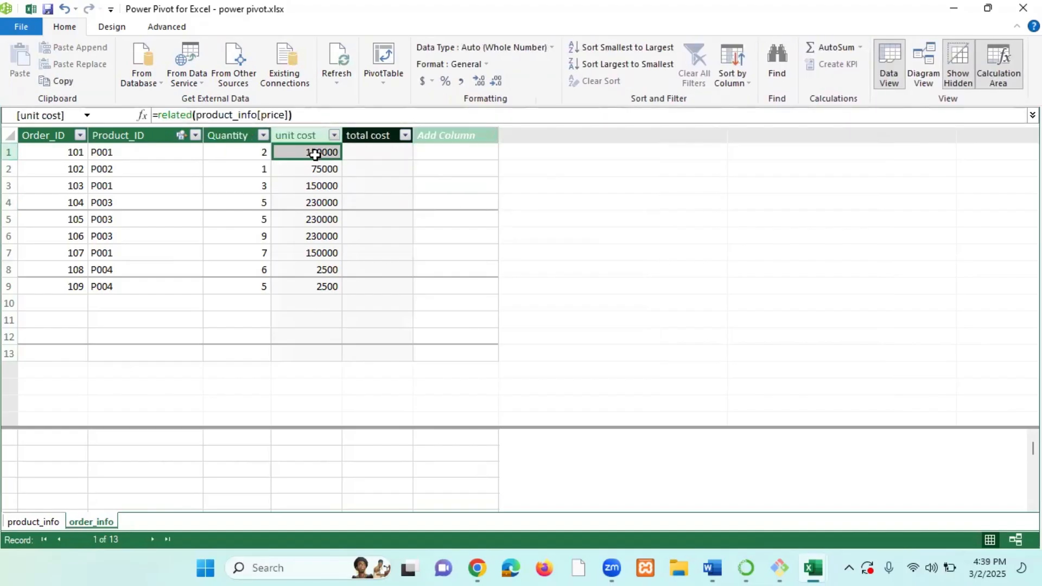
click(356, 156)
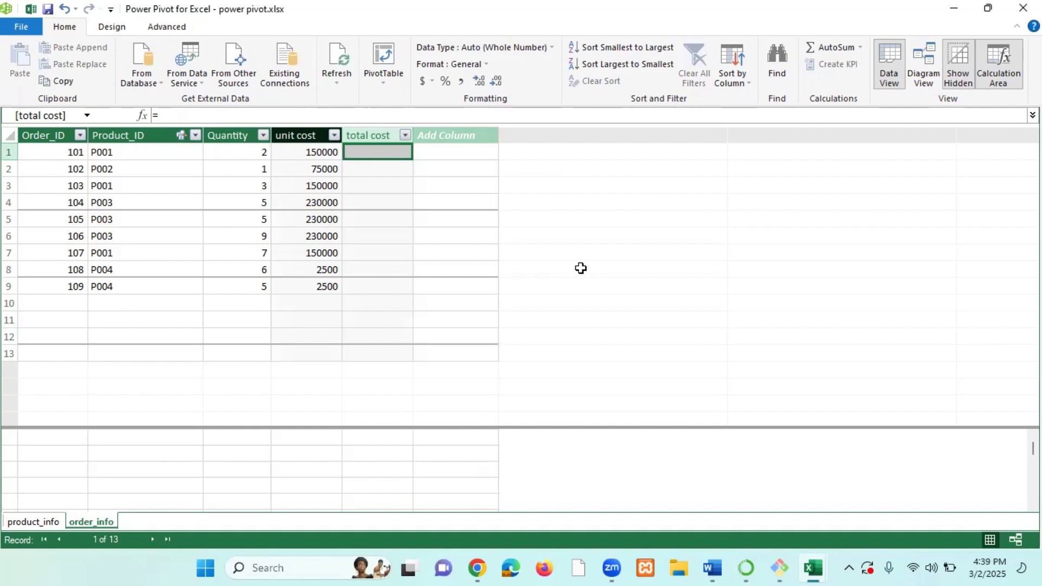
text(=)
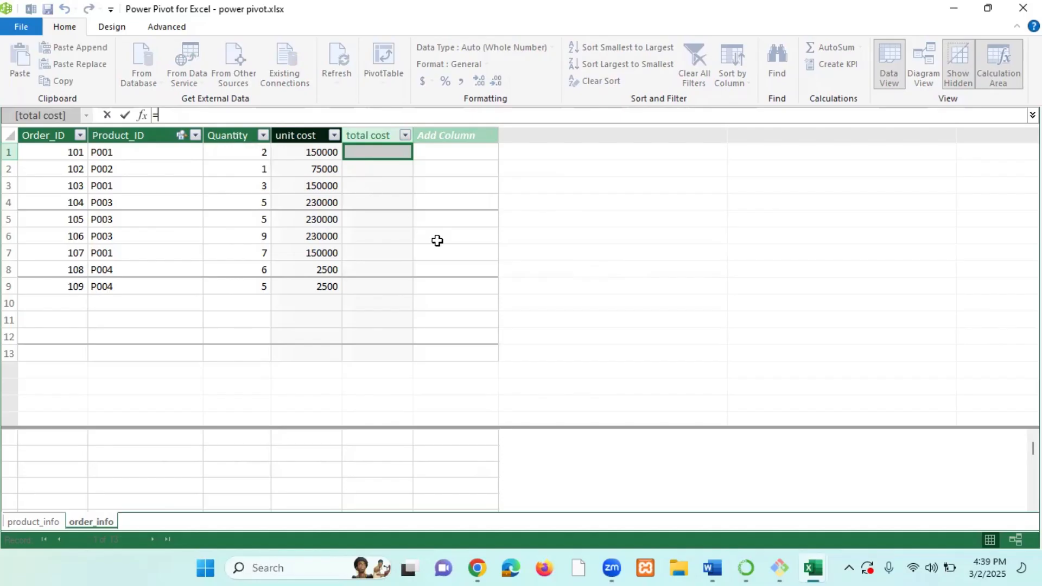
text(q)
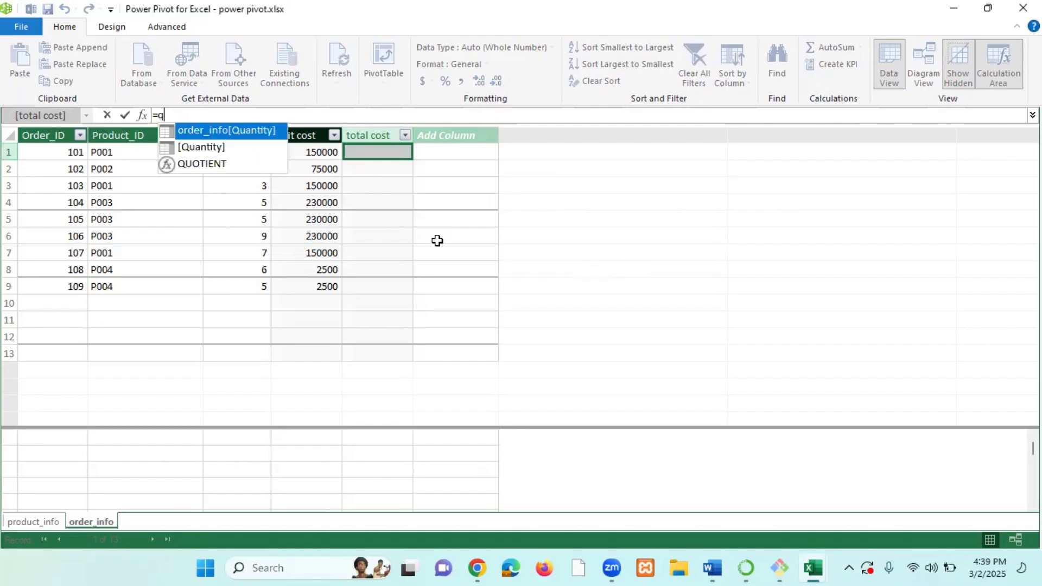
text(ua)
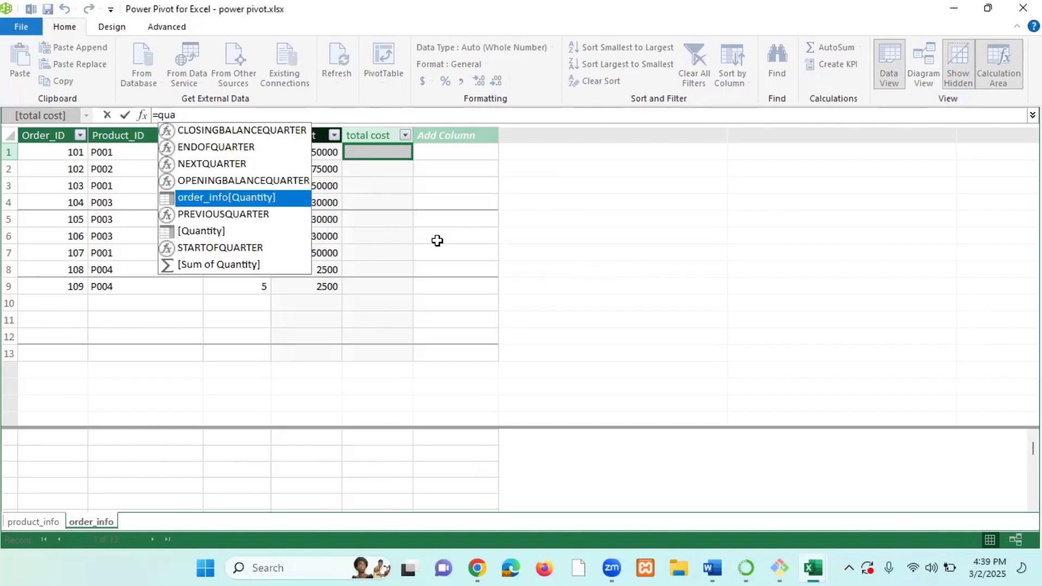
text(nt)
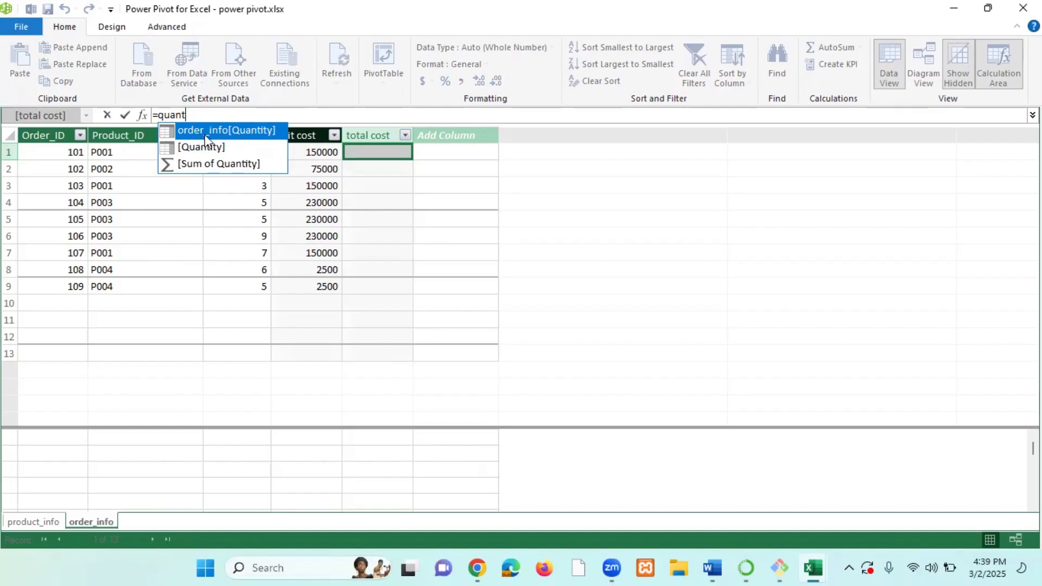
double_click(249, 130)
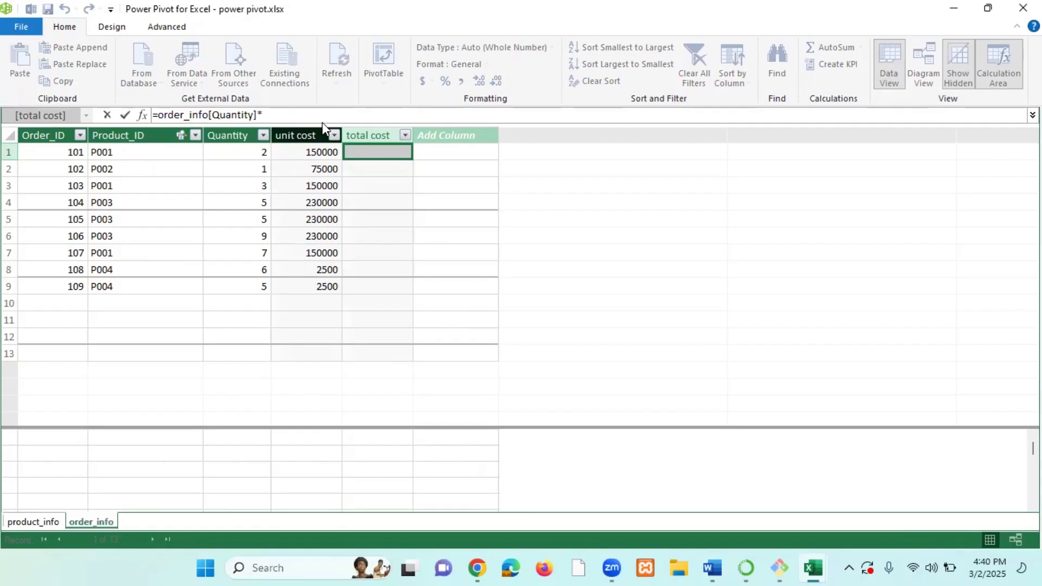
text(*)
text(ni)
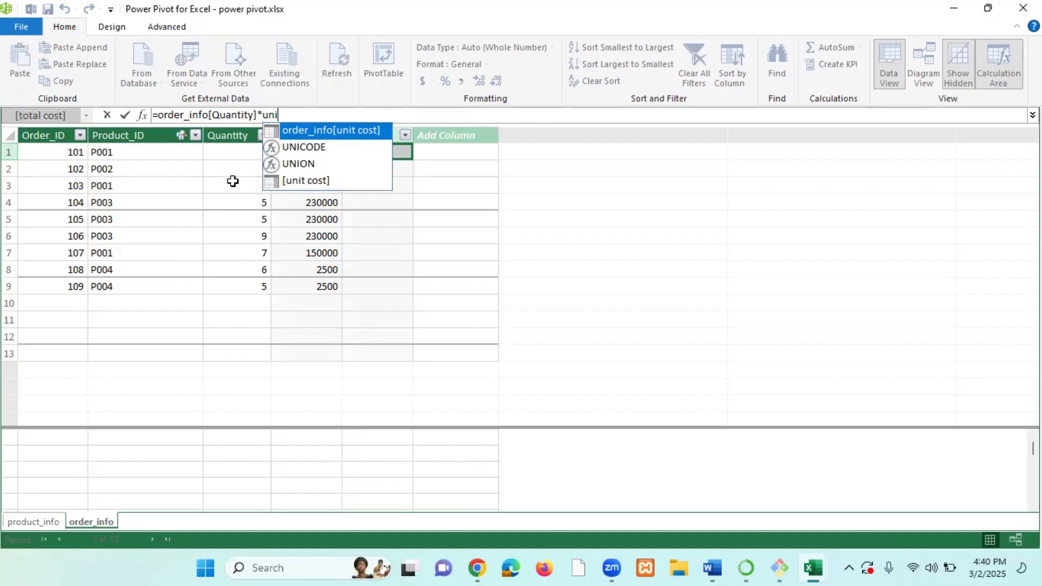
double_click(353, 134)
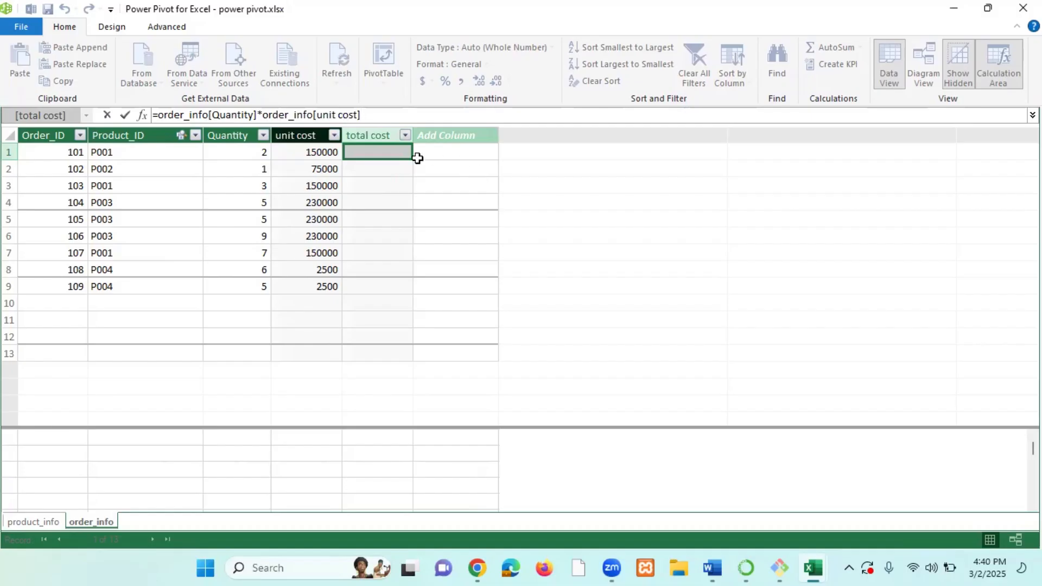
key(Return)
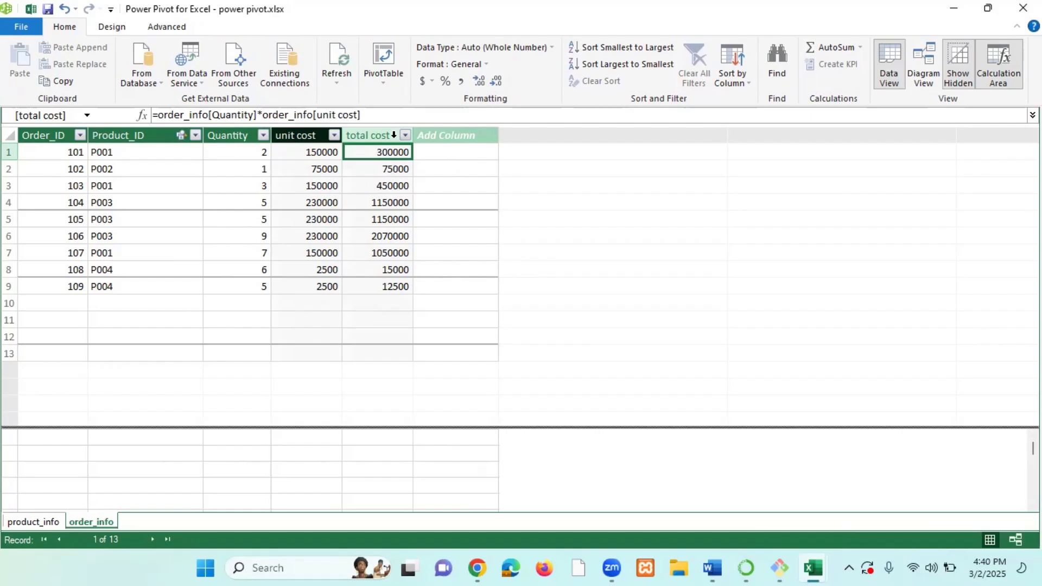
Create a PivotTable from the data model on a new worksheet.
click(380, 81)
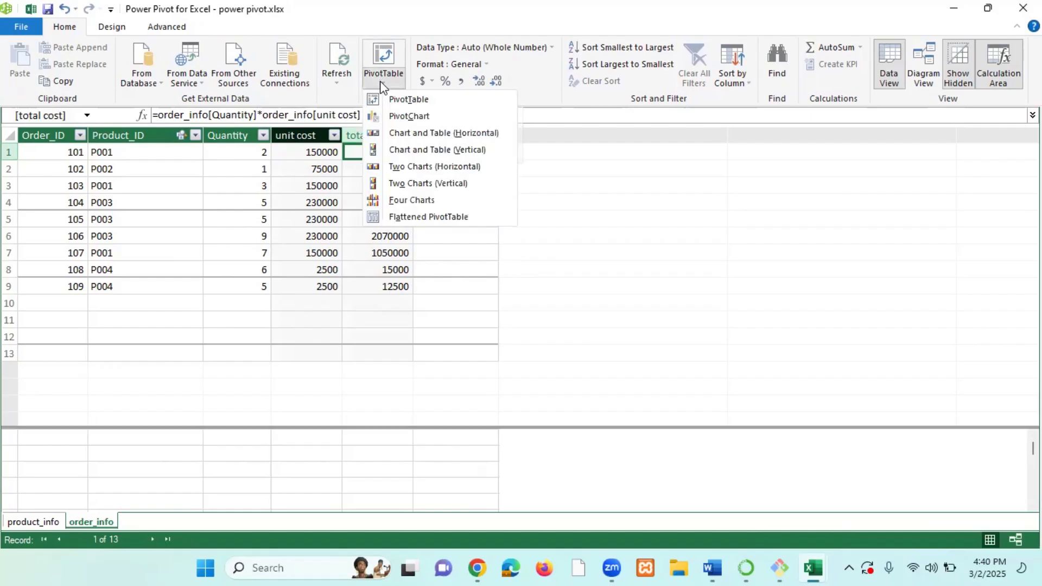
click(409, 100)
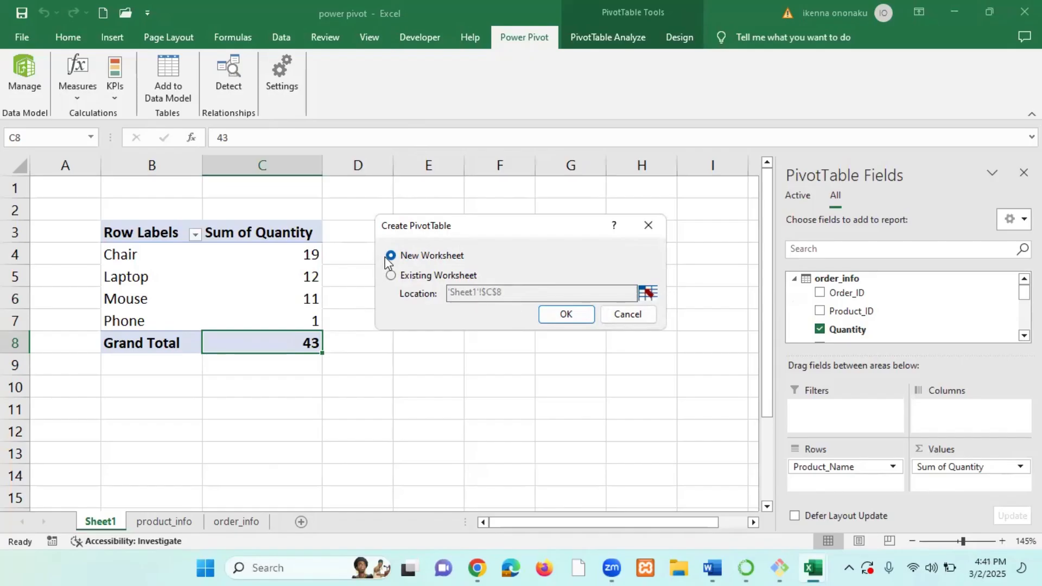
click(565, 312)
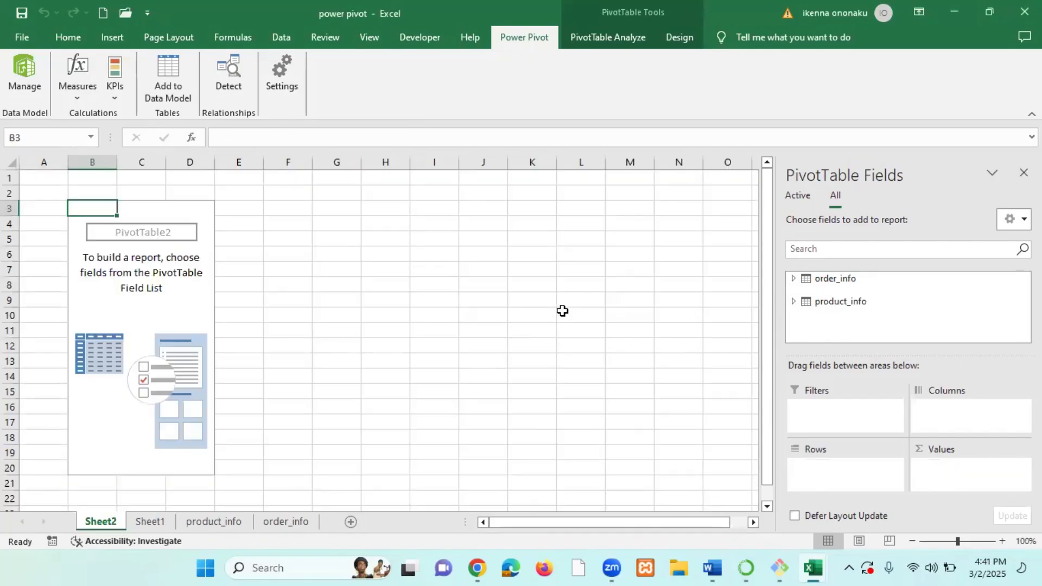
Add product_info's Category to the PivotTable rows and order_info's total cost as summed values.
click(793, 302)
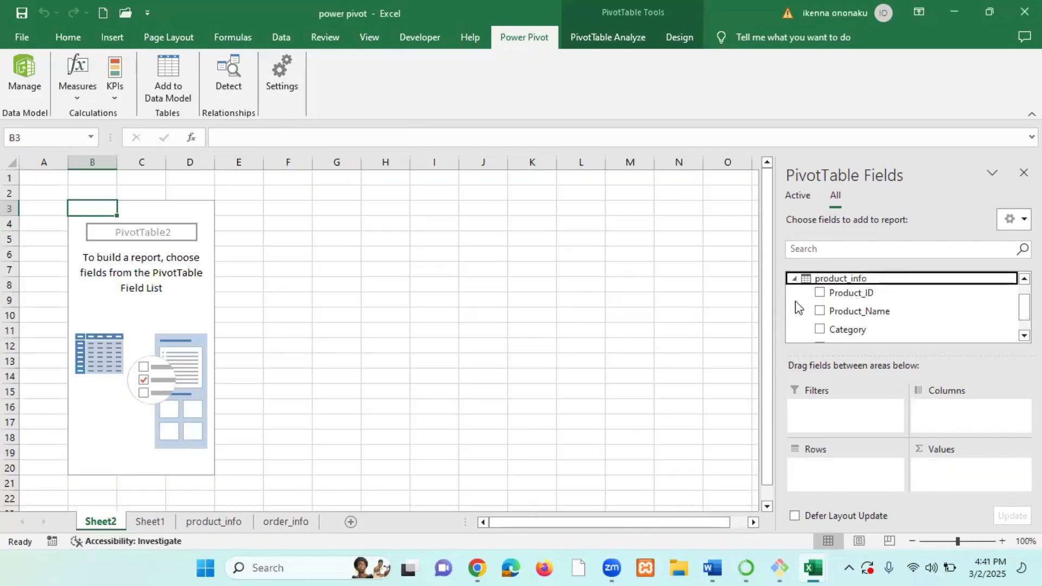
click(819, 331)
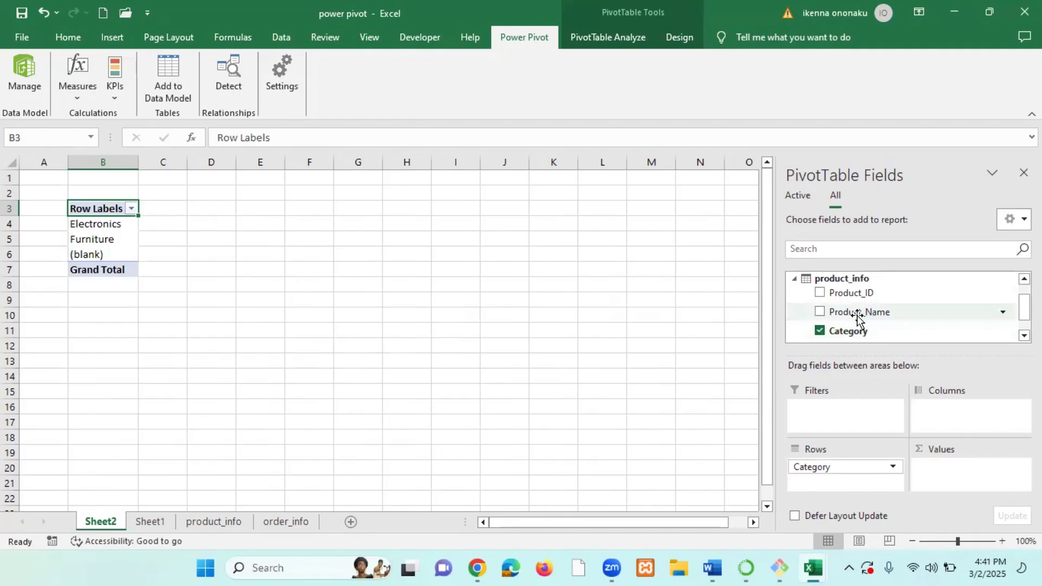
click(794, 279)
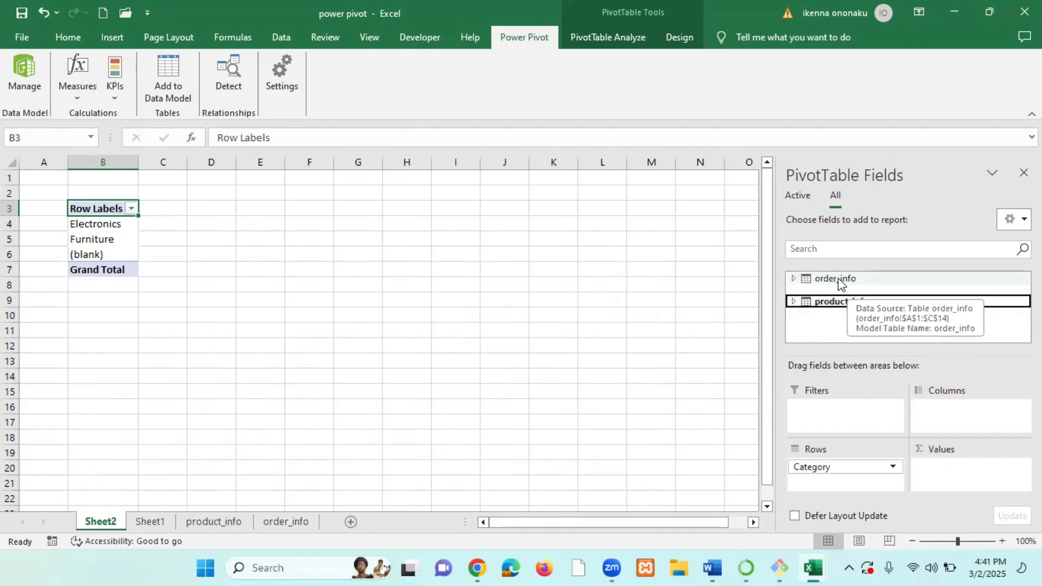
click(793, 278)
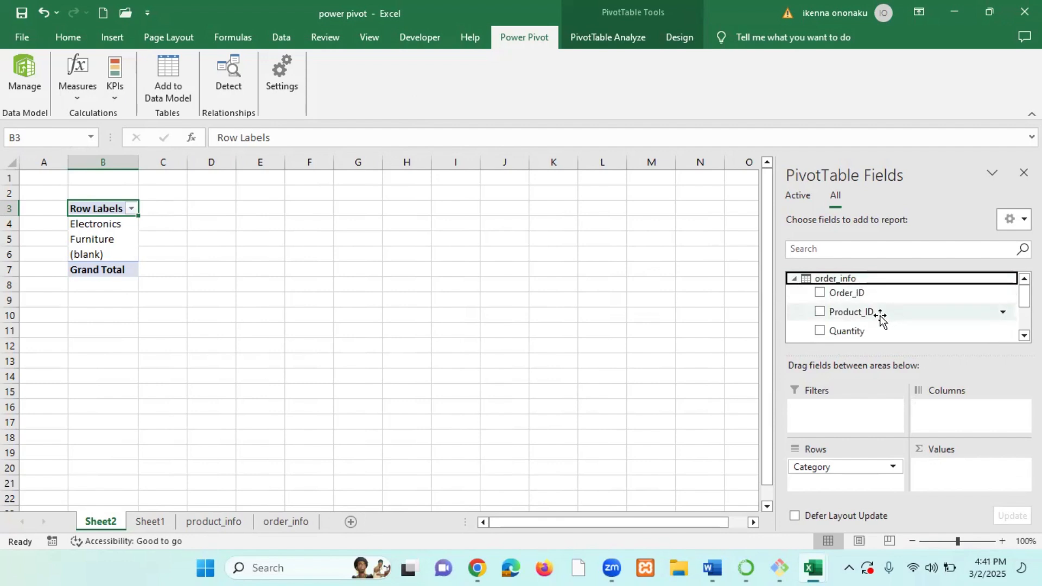
scroll(884, 317, down, 3)
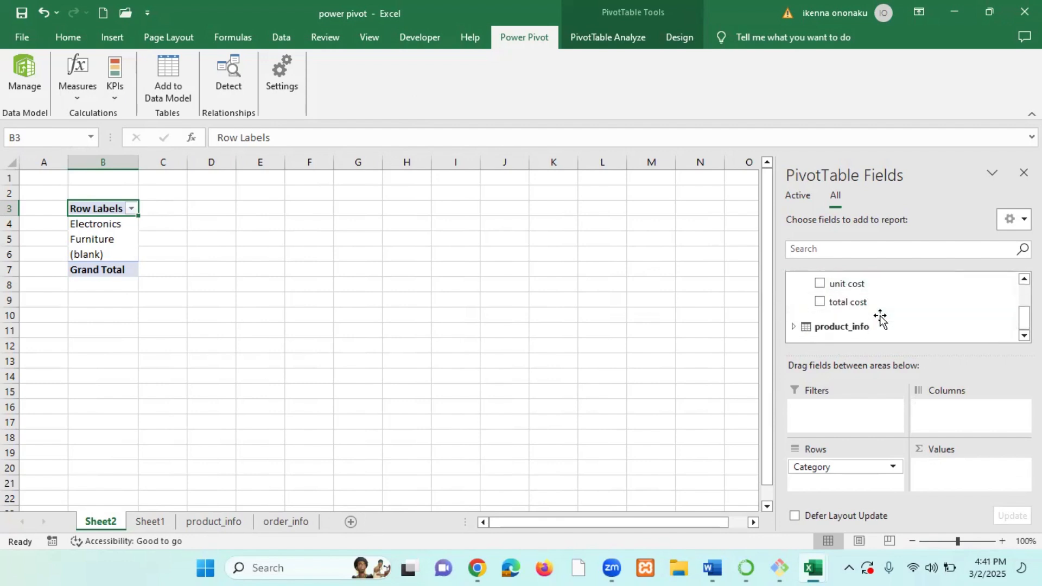
click(819, 303)
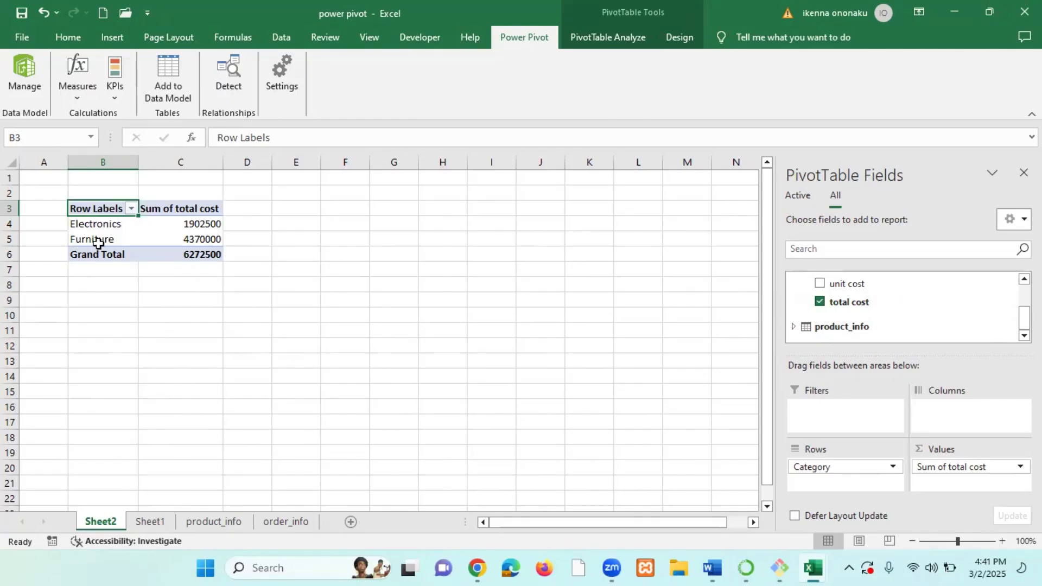
Zoom in to examine the PivotTable's total cost by category.
click(206, 224)
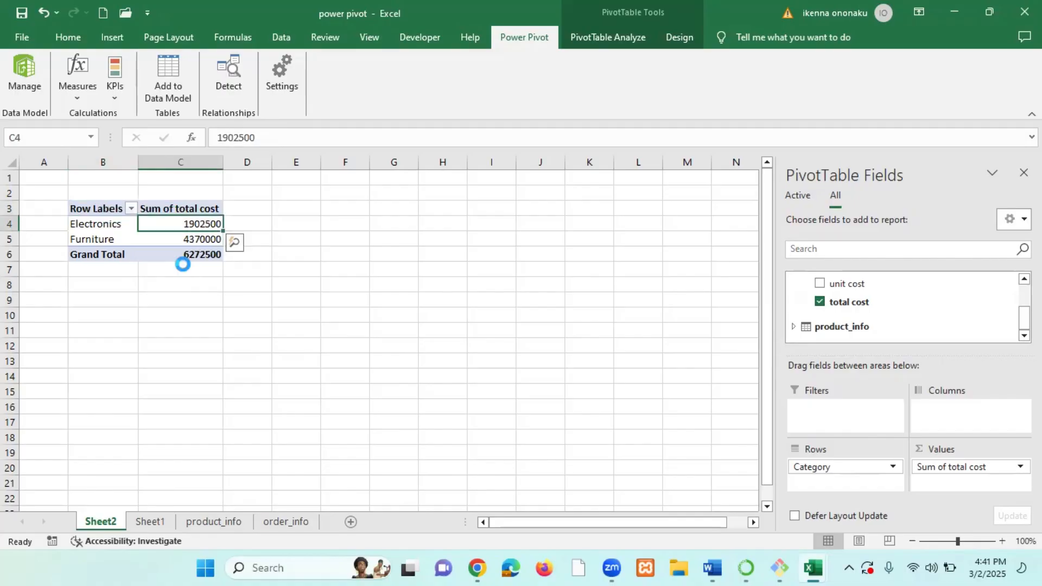
ctrl+scroll(182, 260, up, 6)
ctrl+scroll(191, 273, up, 2)
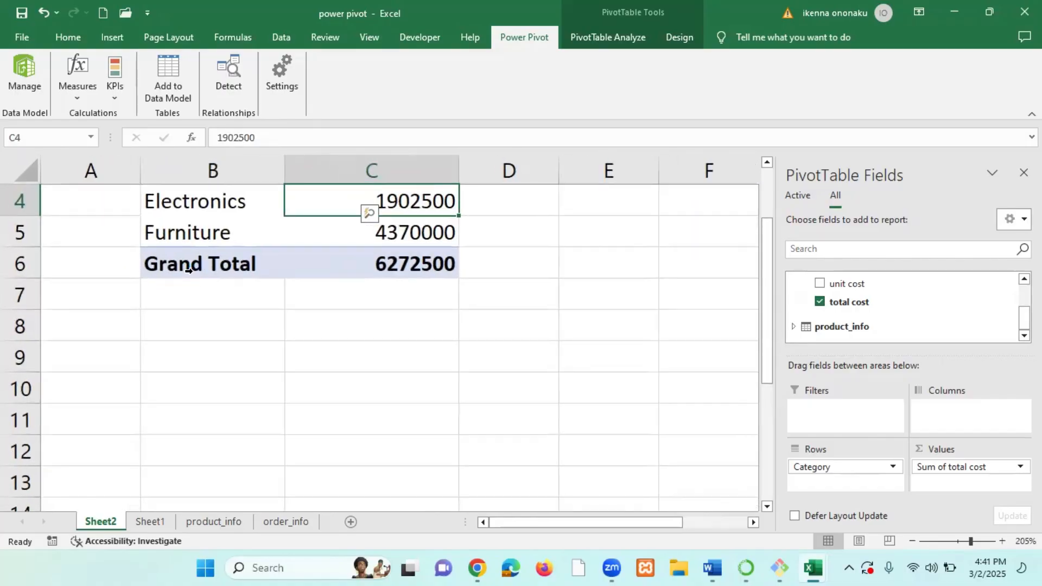
scroll(194, 273, up, 1)
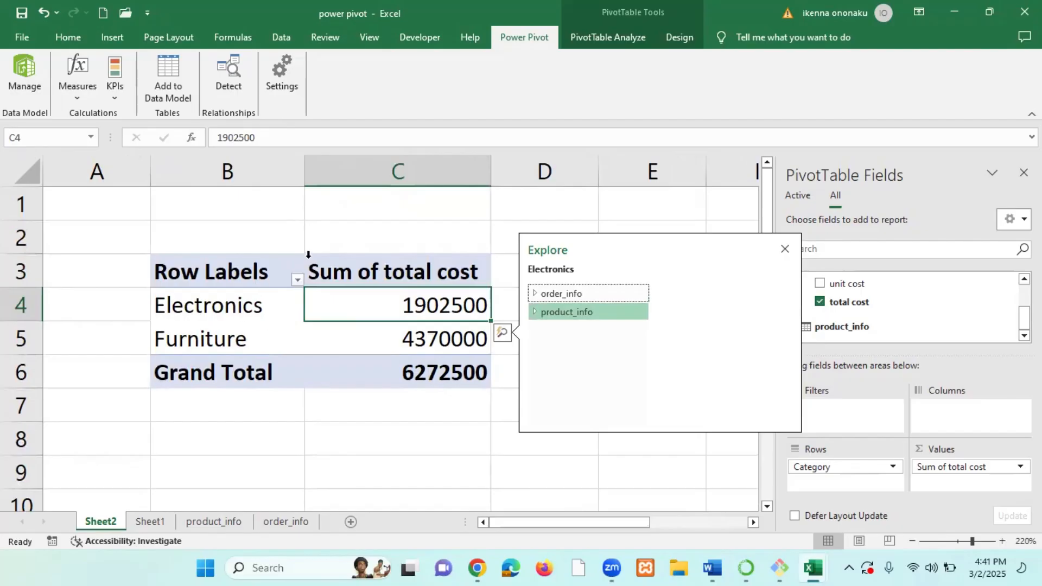
scroll(351, 242, down, 3)
scroll(352, 242, up, 3)
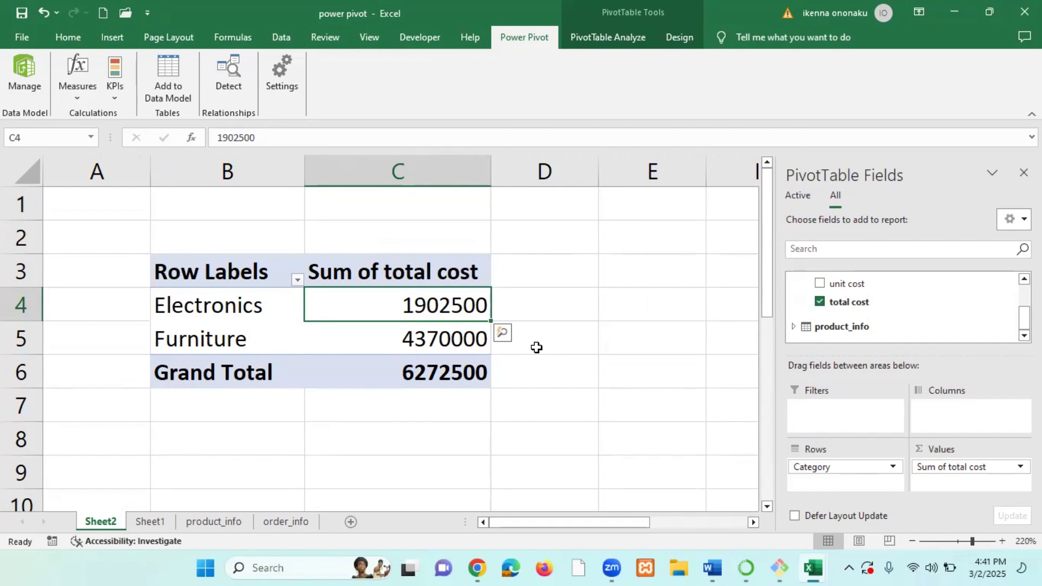
mouse_move(385, 341)
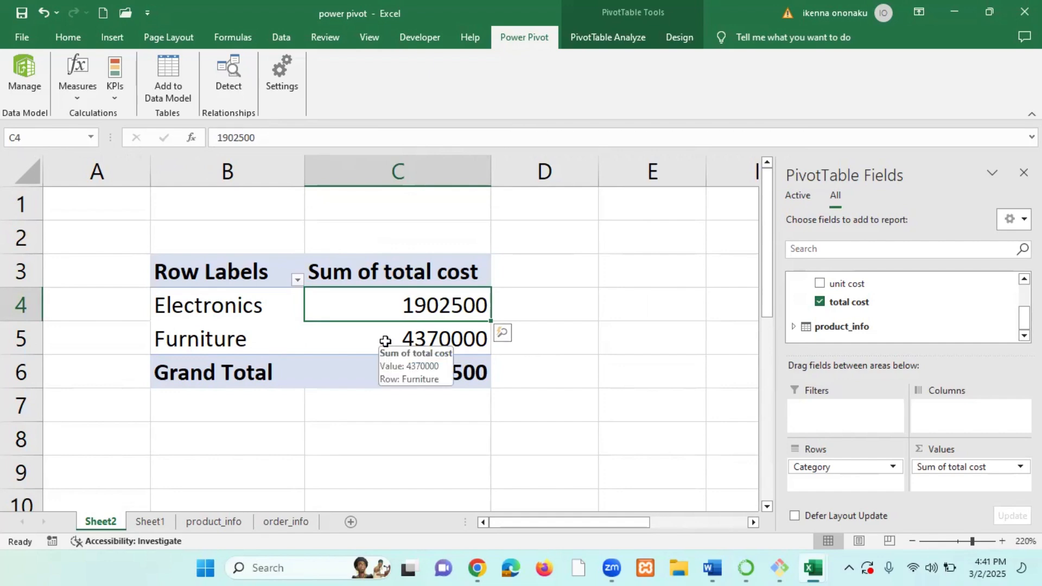
scroll(385, 341, down, 10)
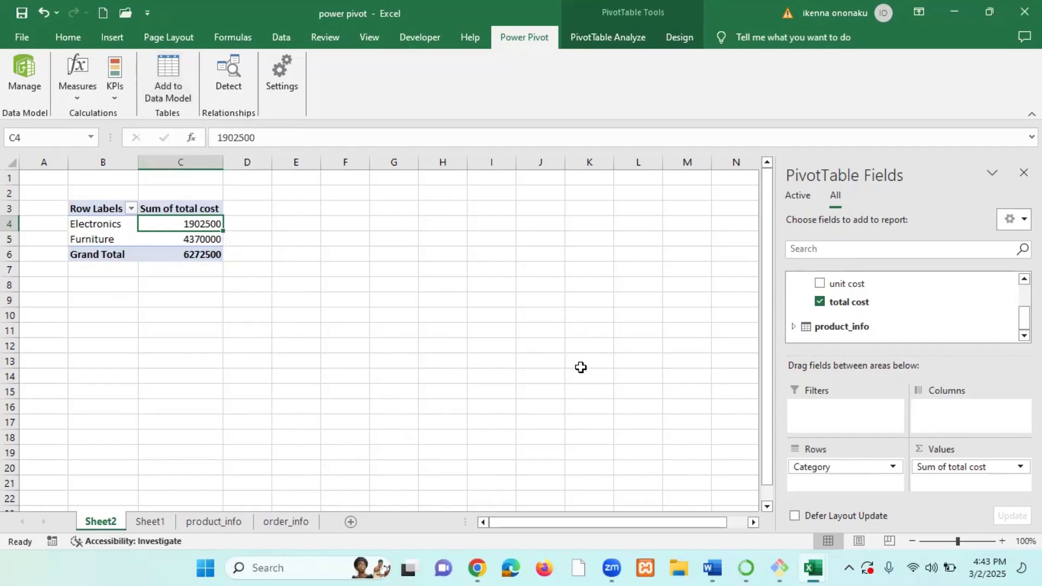
Open the power pivot2 workbook from the desktop, review its order_info and product_info sheets, and close it.
click(951, 8)
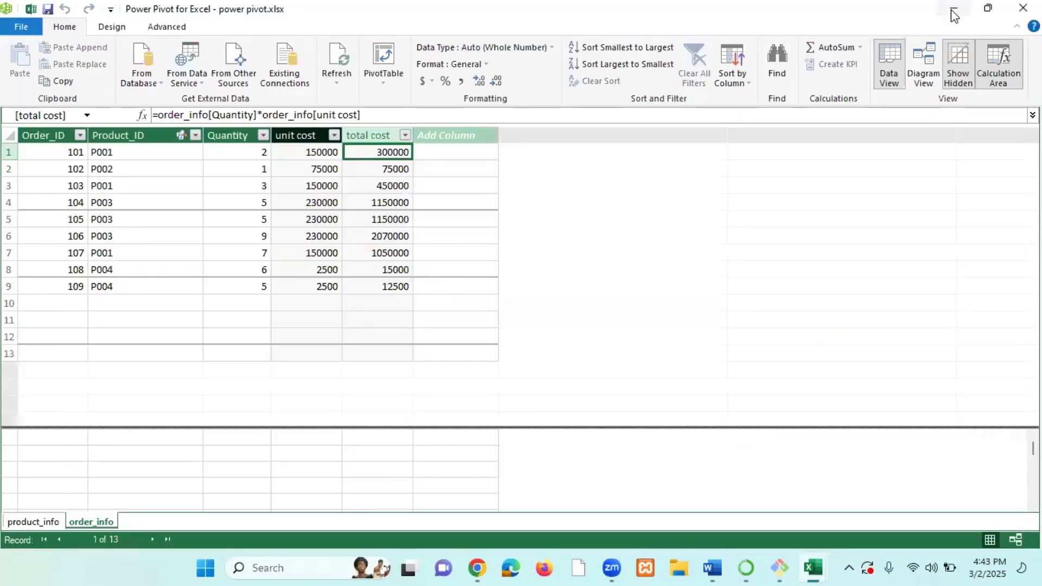
click(953, 10)
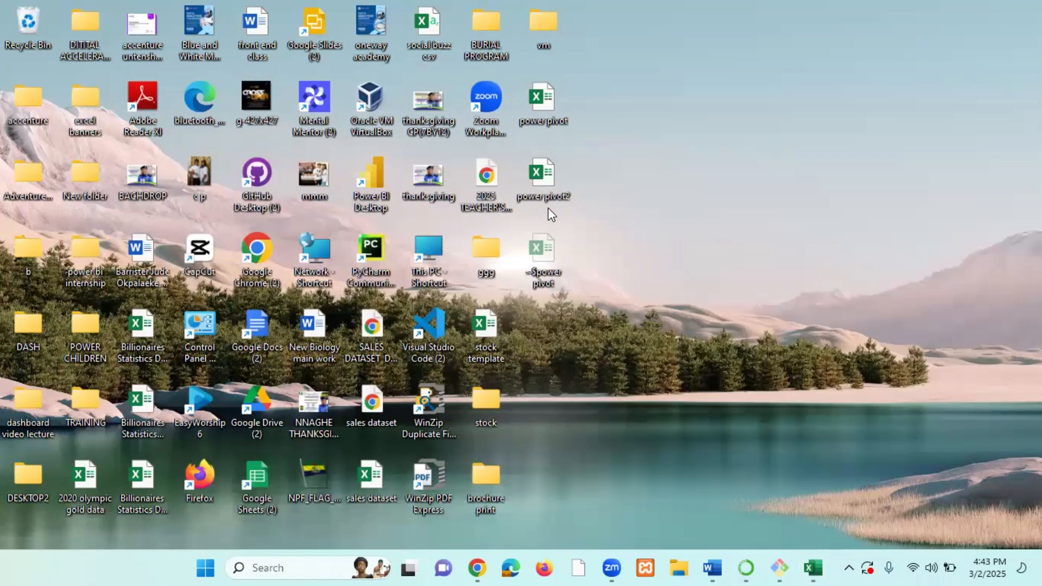
double_click(549, 177)
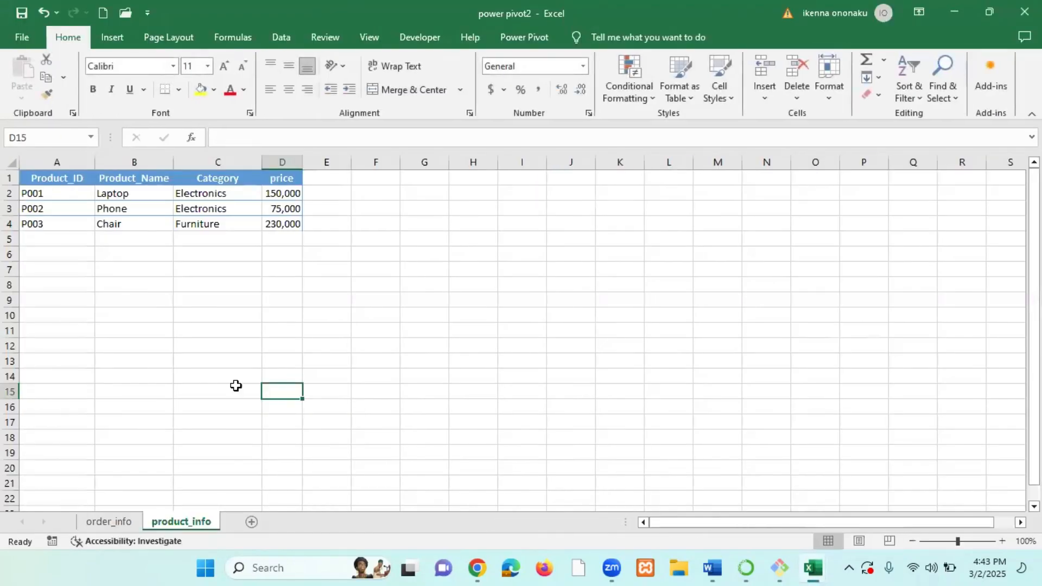
click(124, 524)
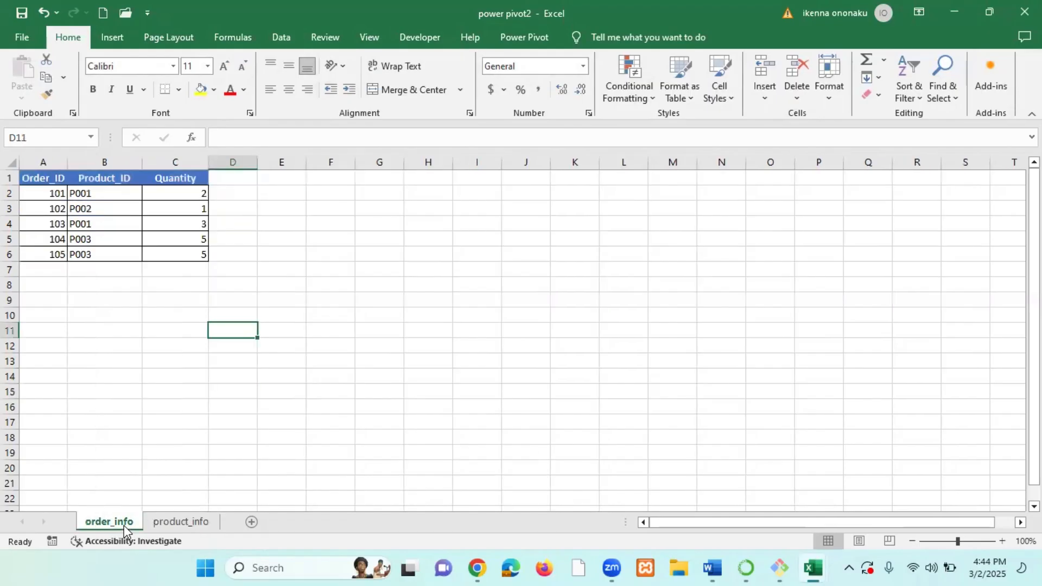
click(189, 523)
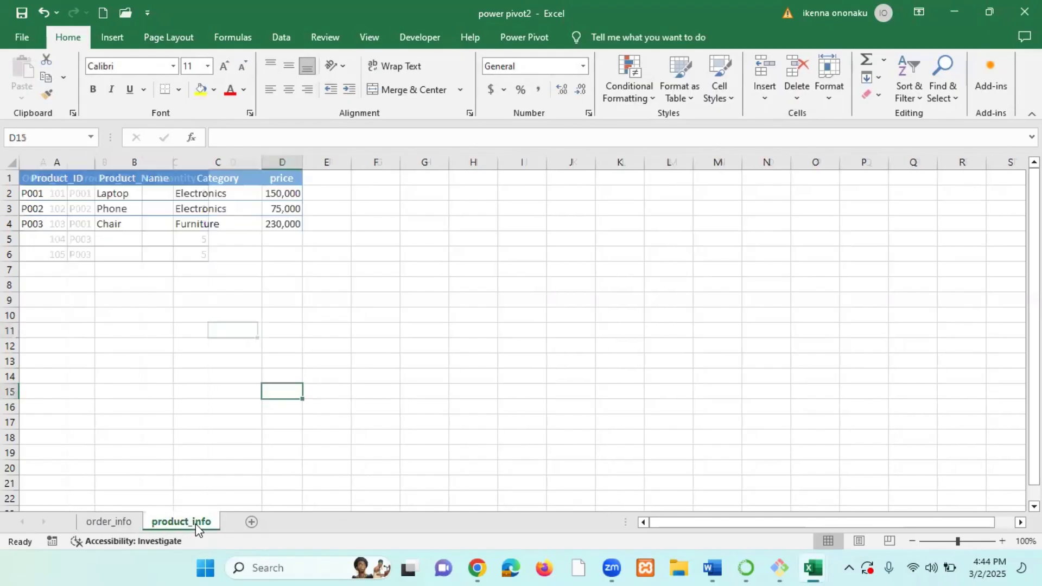
click(1024, 12)
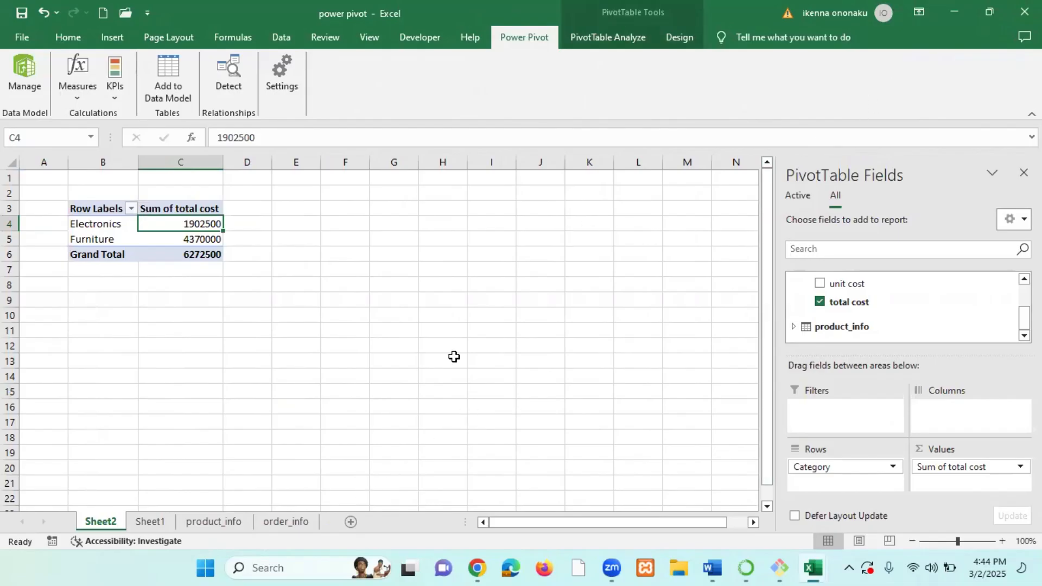
Create a new blank workbook and open its Power Pivot ribbon.
key(ctrl+n)
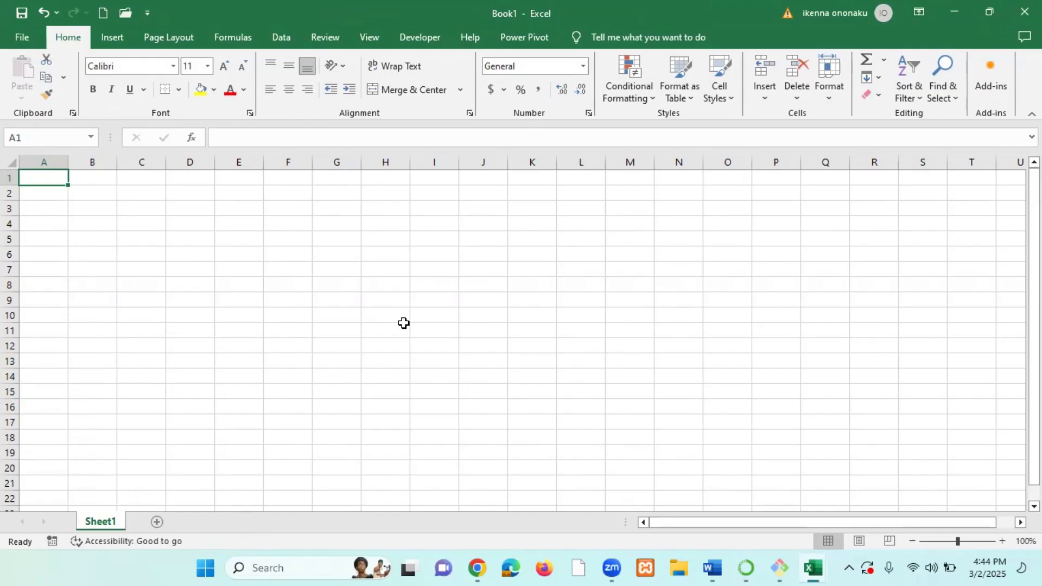
click(520, 37)
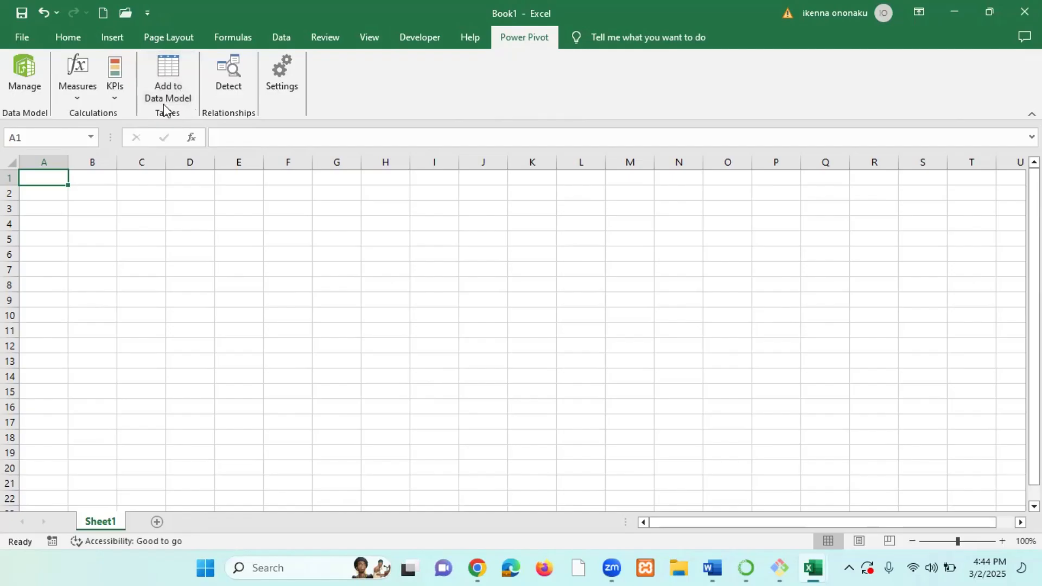
Open the Power Pivot data management window.
click(32, 90)
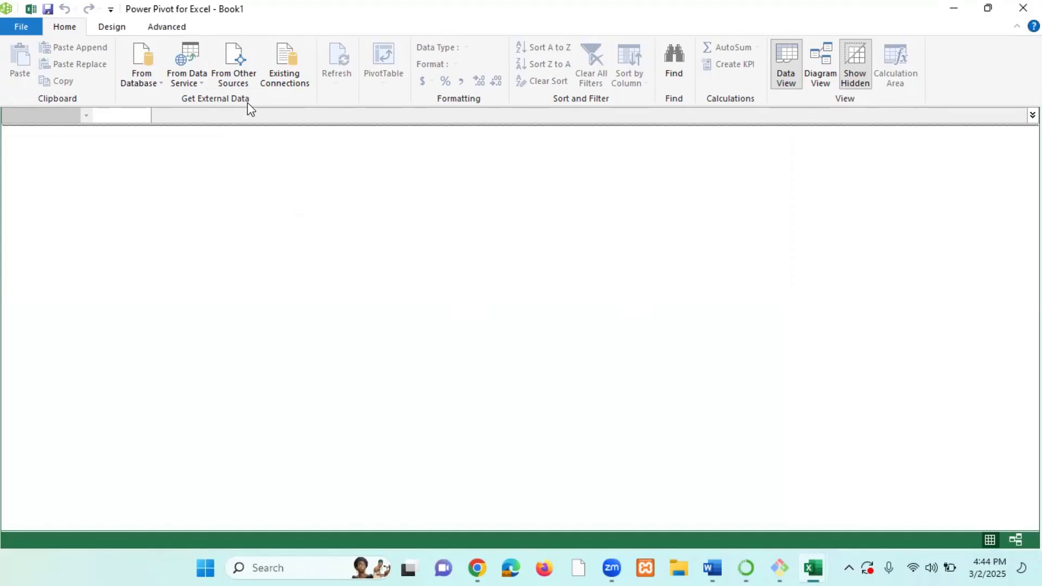
click(161, 81)
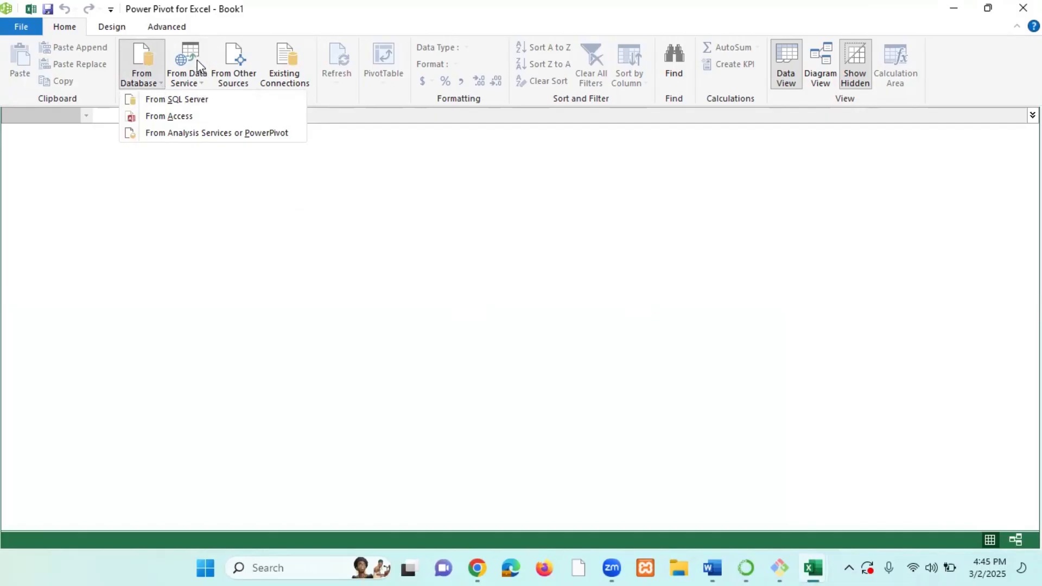
click(521, 295)
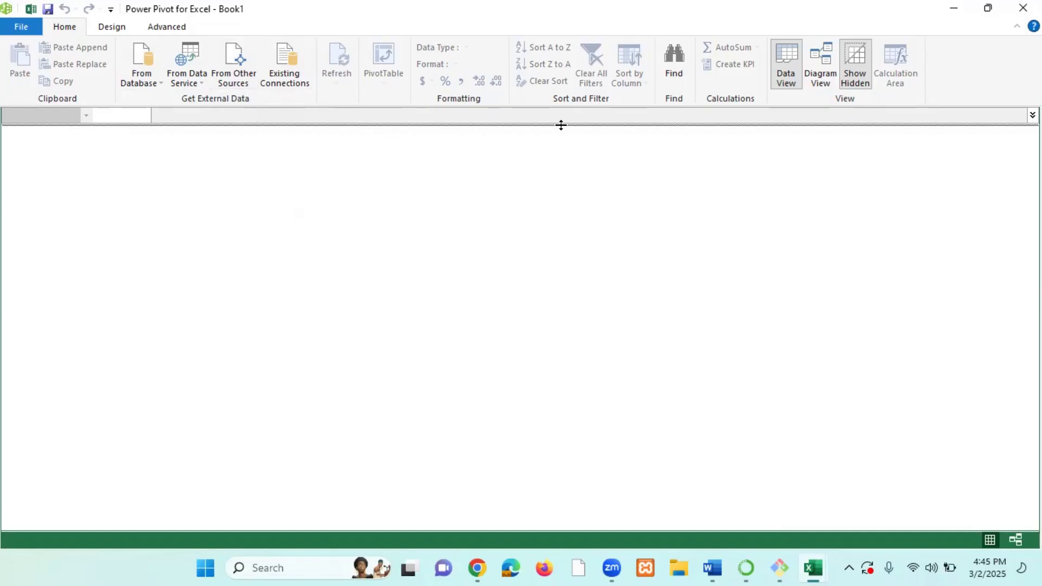
click(954, 8)
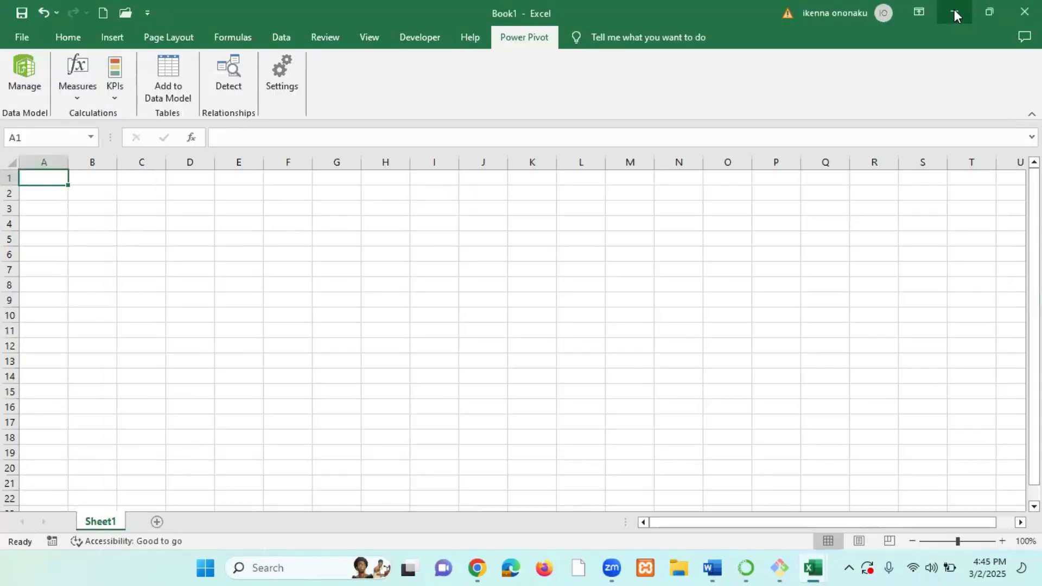
click(954, 8)
click(954, 8)
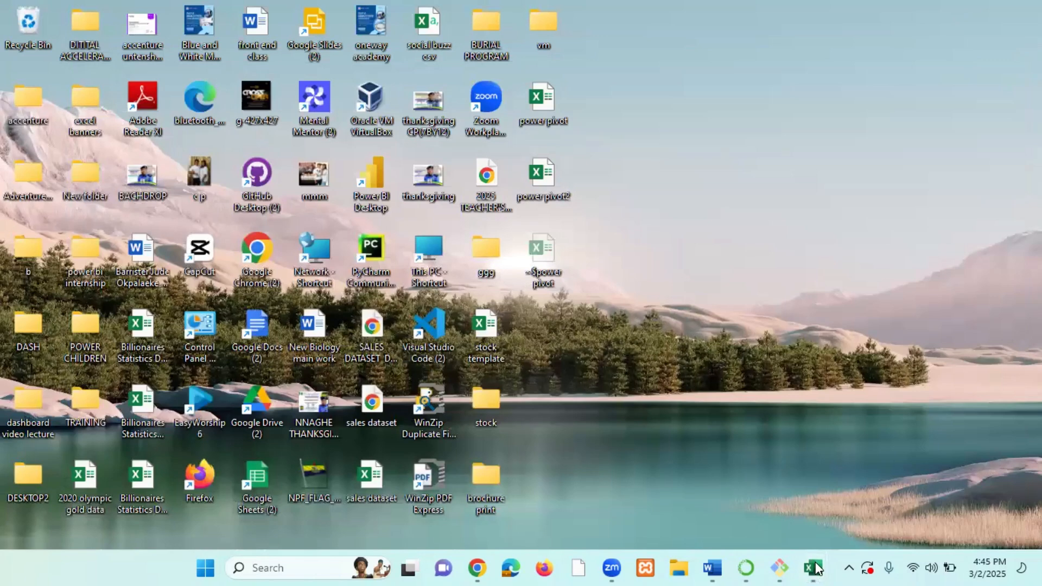
mouse_move(815, 568)
click(937, 512)
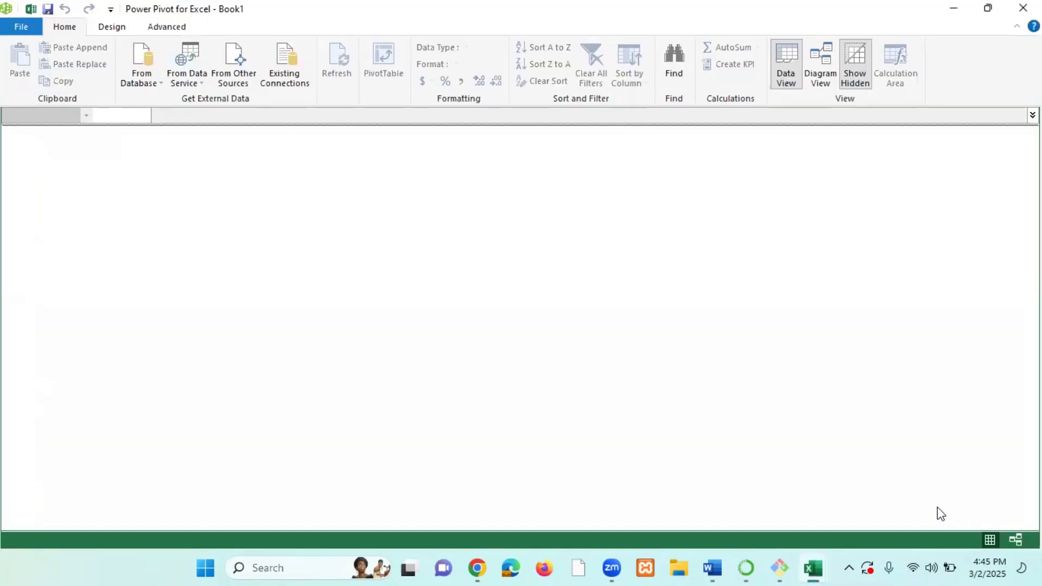
Start a table import from other sources, choosing Excel File as the data source.
click(239, 69)
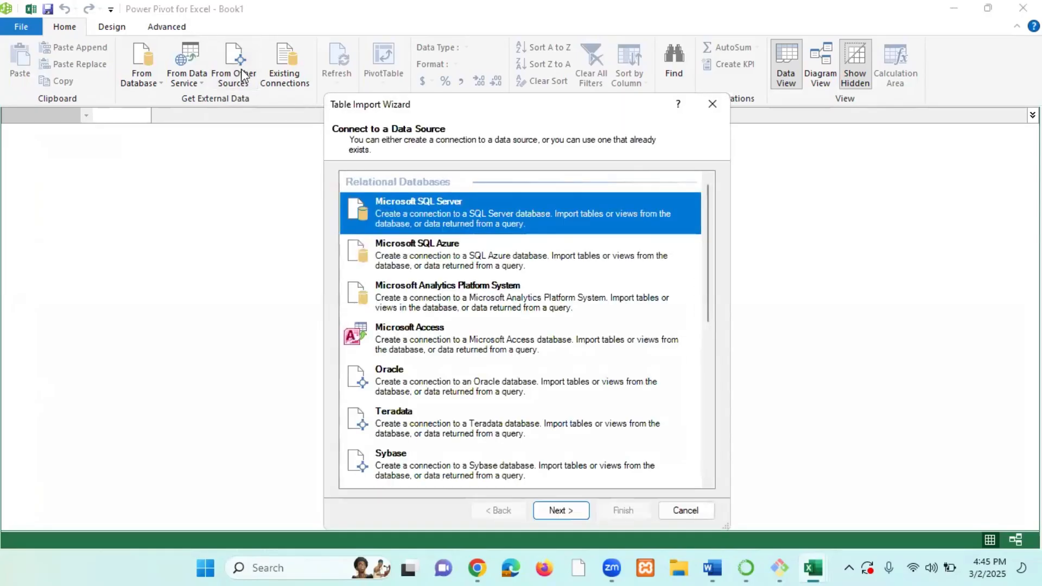
scroll(484, 285, down, 8)
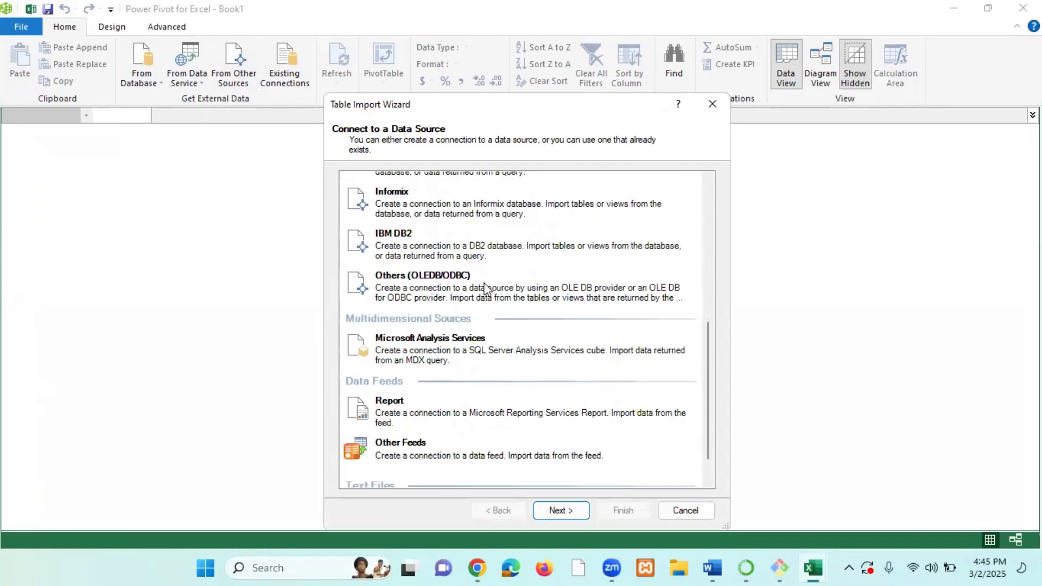
scroll(483, 286, up, 8)
scroll(485, 287, down, 8)
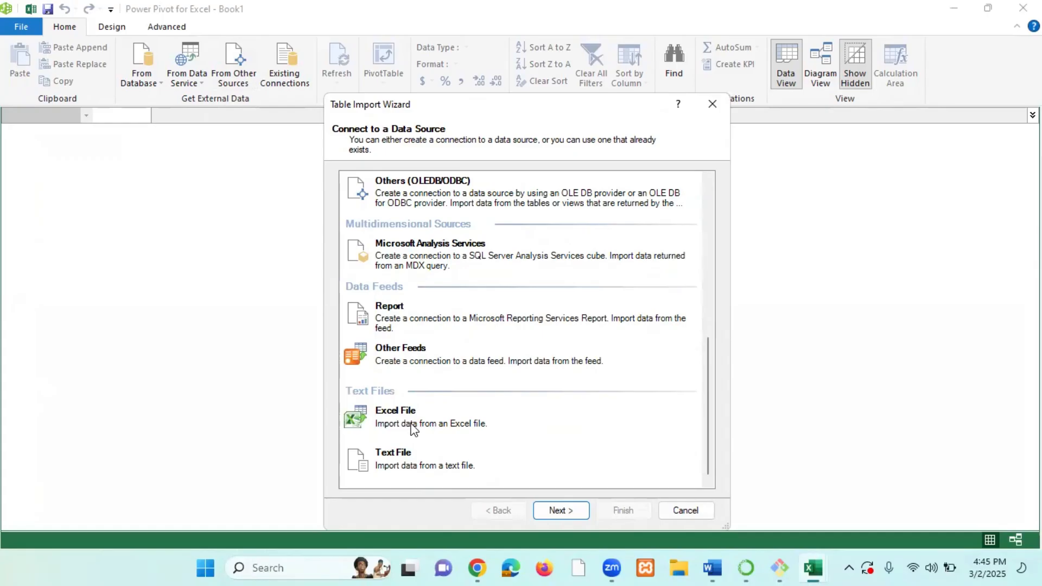
click(389, 421)
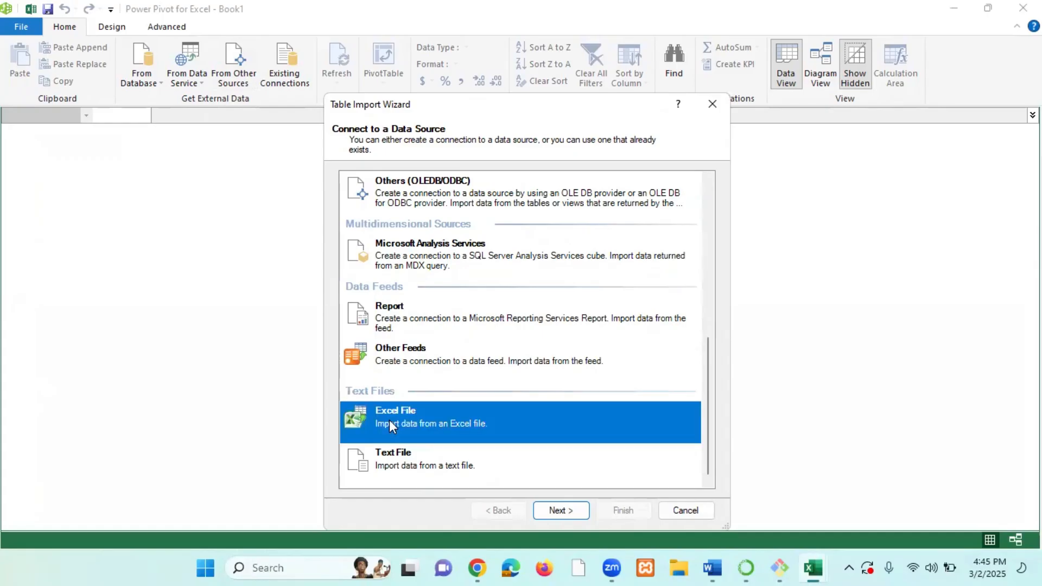
click(560, 511)
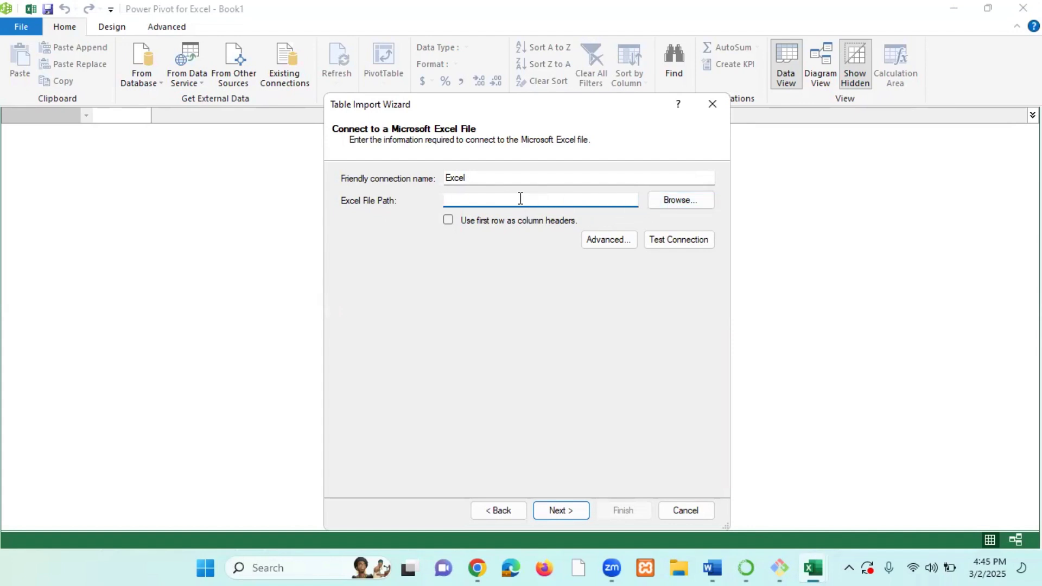
Browse to the power pivot2 workbook on the desktop and use its first row as column headers.
click(667, 199)
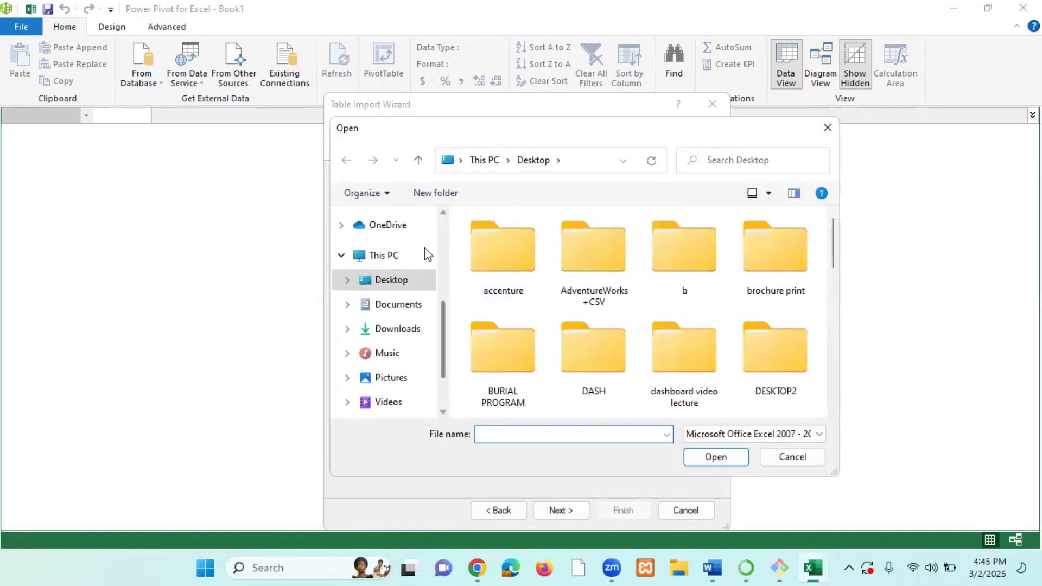
click(386, 282)
scroll(750, 339, down, 6)
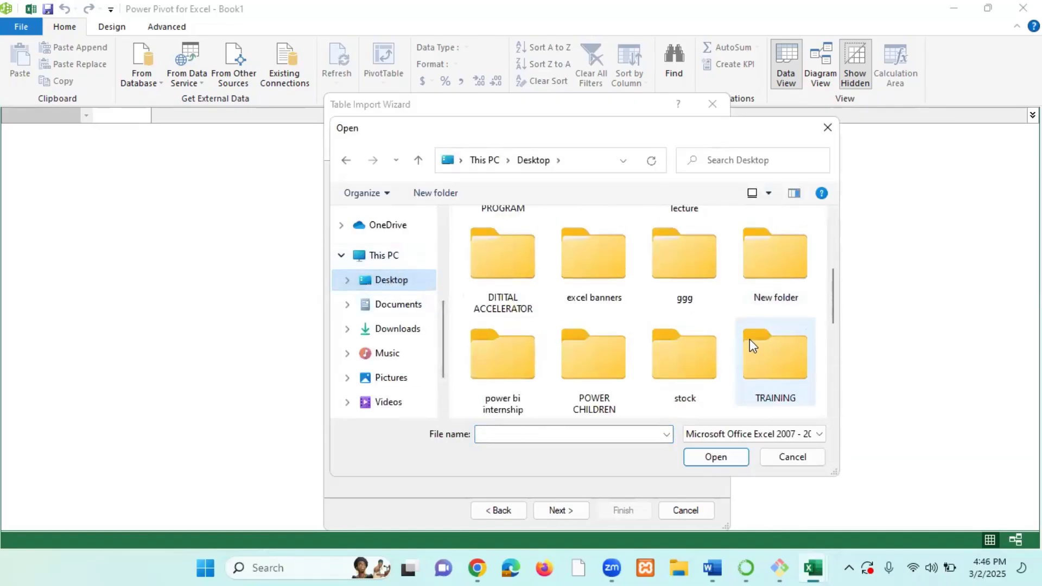
scroll(756, 340, down, 3)
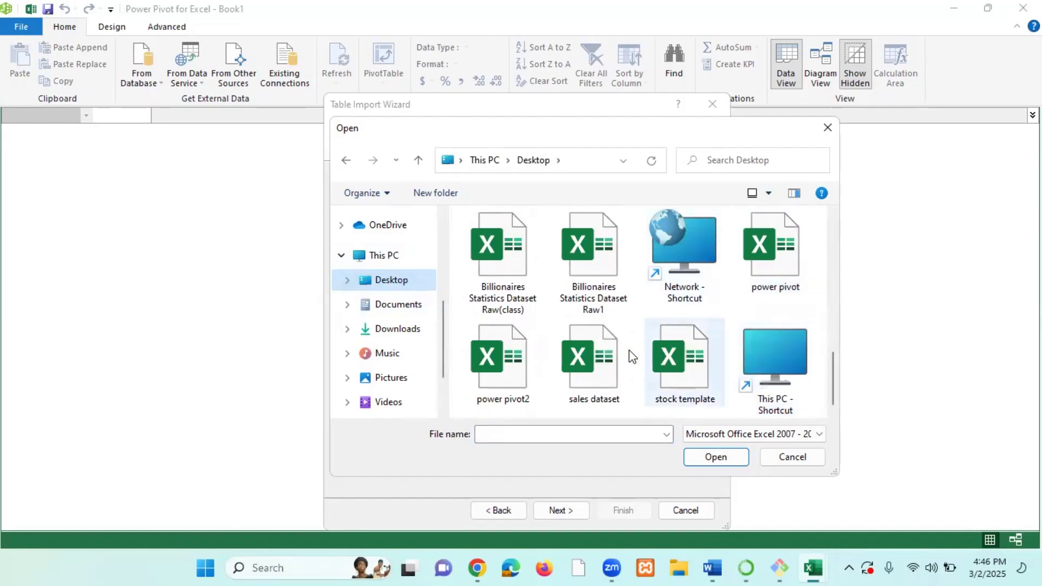
click(510, 380)
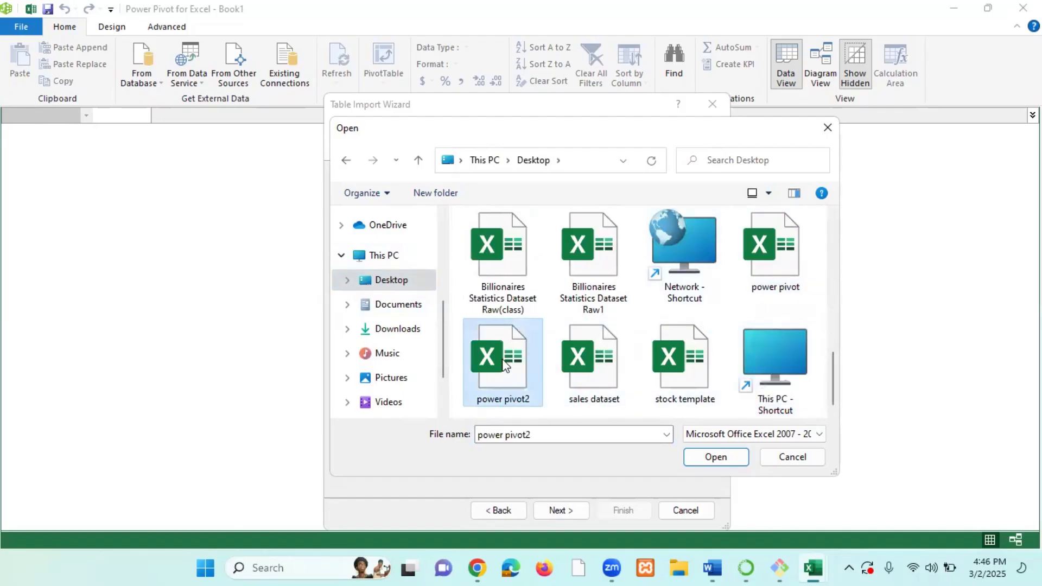
click(716, 457)
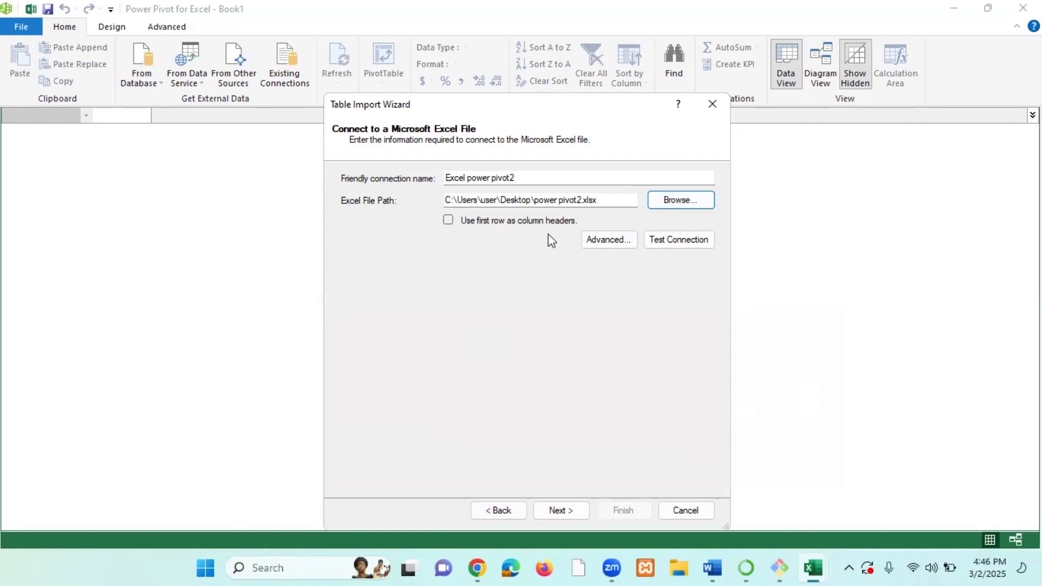
click(448, 220)
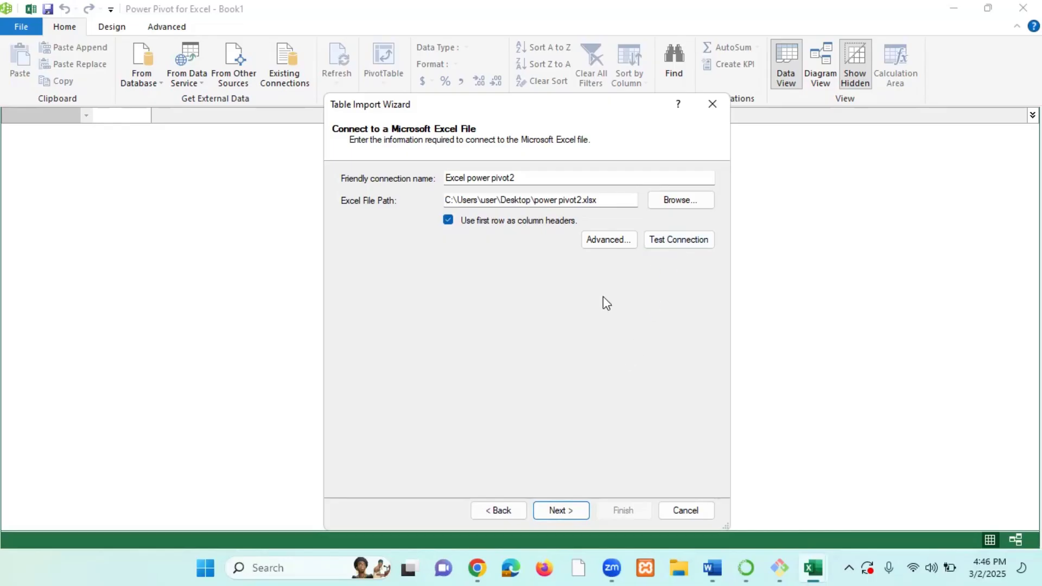
click(564, 511)
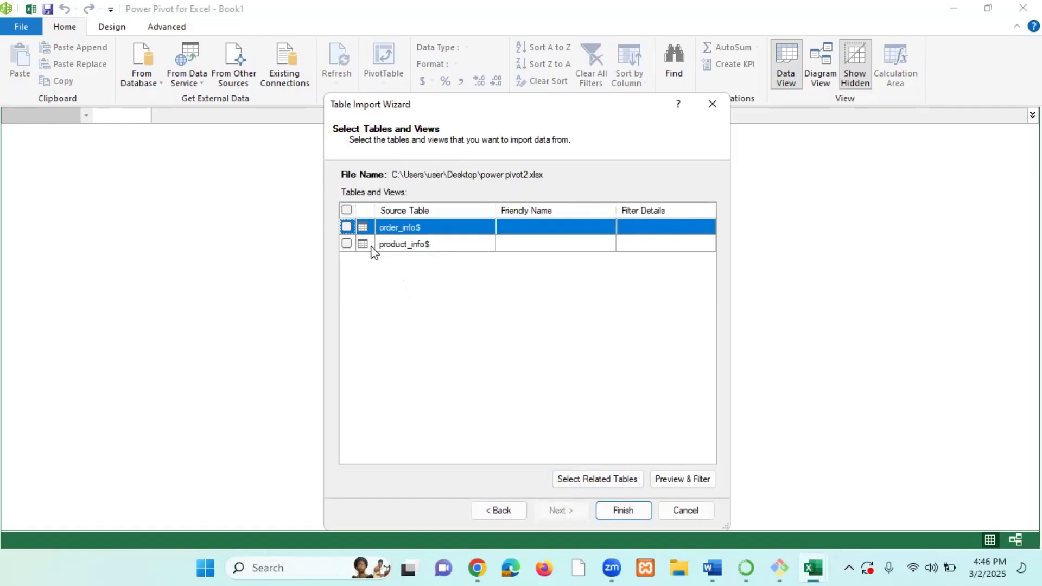
Import both the order_info and product_info tables into the data model.
click(346, 228)
click(346, 244)
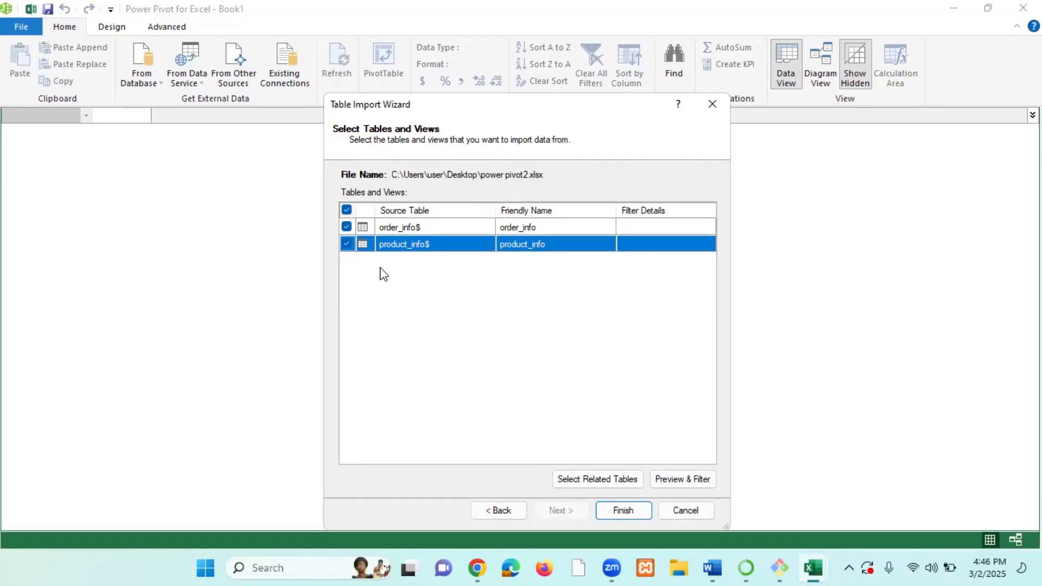
click(624, 510)
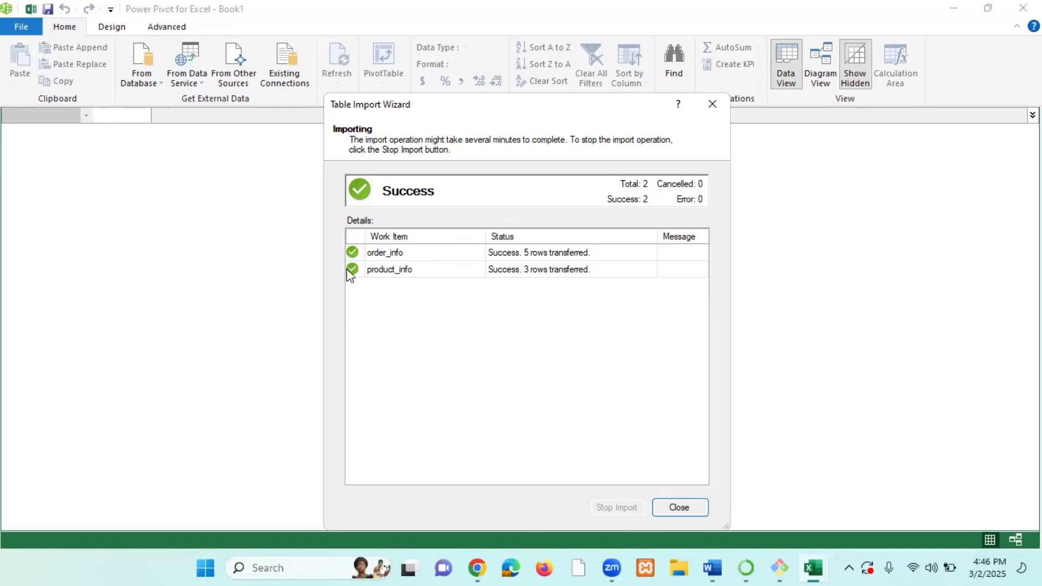
click(678, 508)
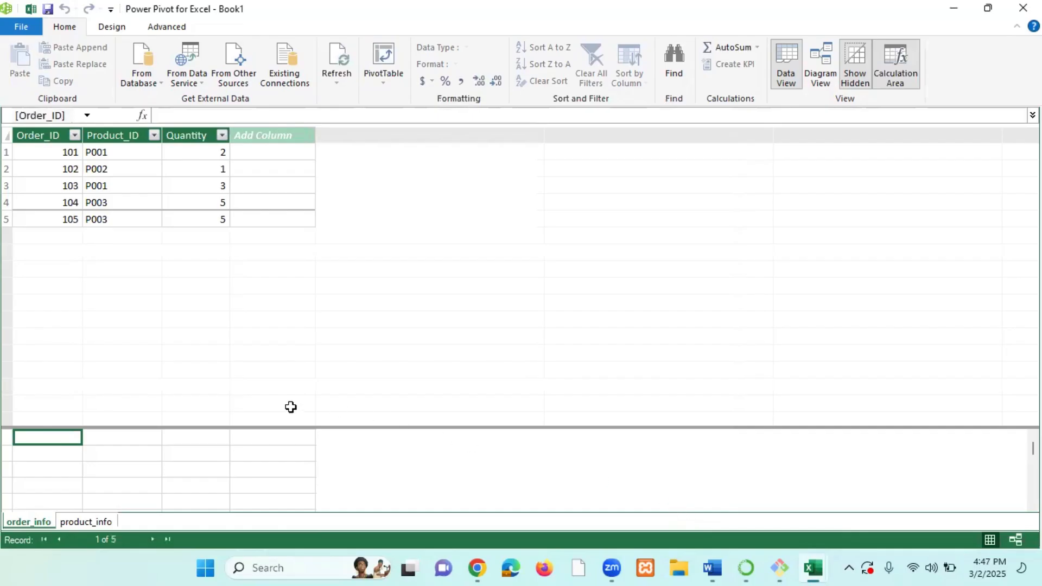
Create a relationship linking order_info's Product_ID to product_info's Product_ID in diagram view.
click(87, 521)
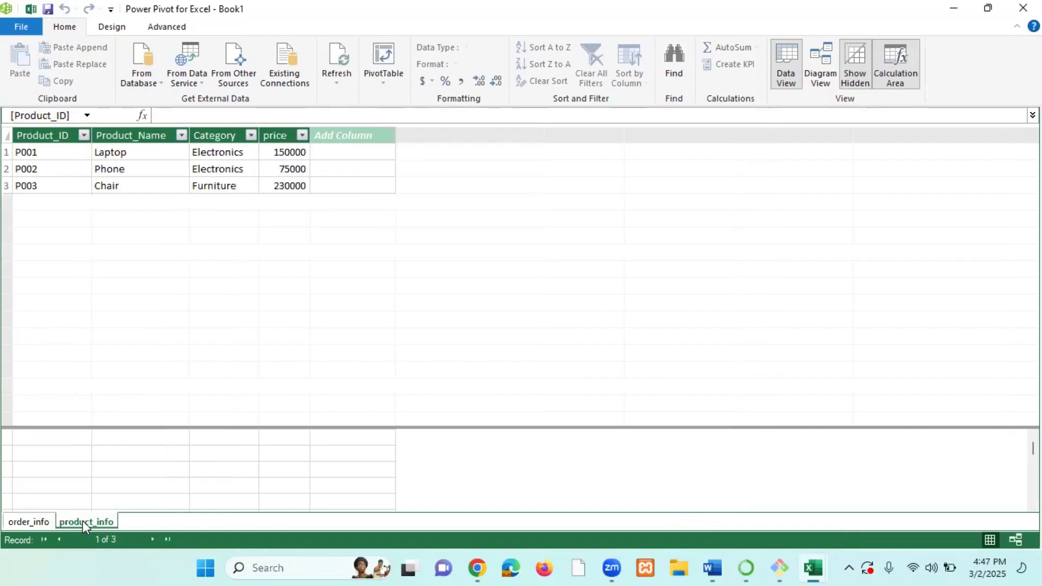
click(32, 520)
click(89, 526)
click(27, 522)
click(81, 522)
click(41, 522)
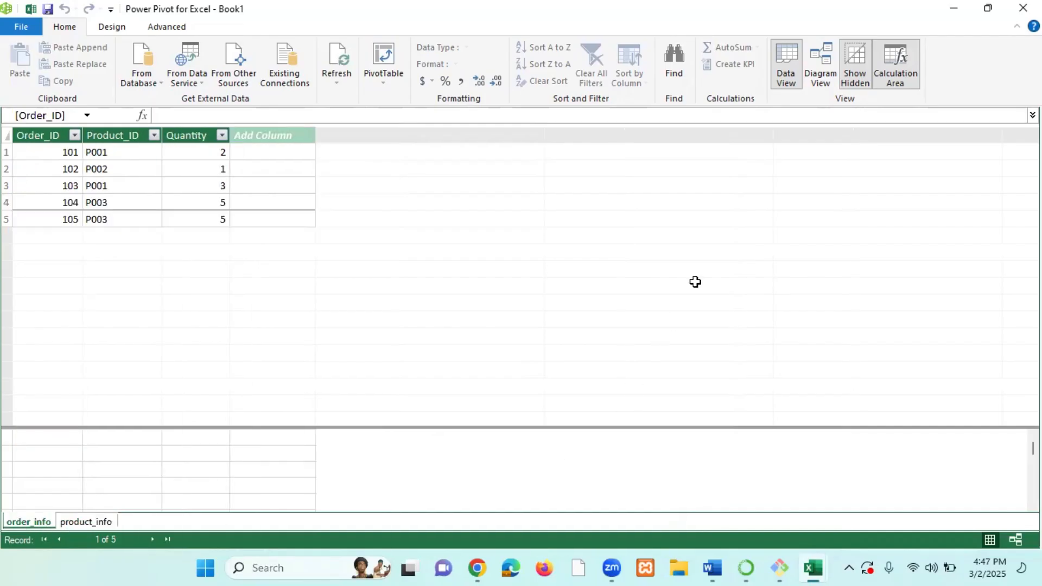
click(820, 74)
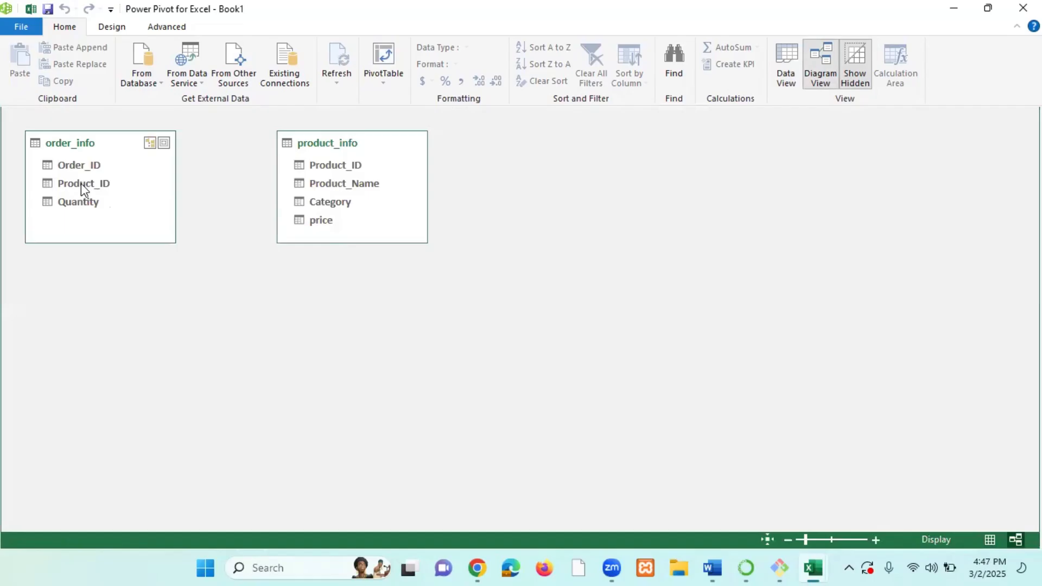
drag(81, 188, 339, 168)
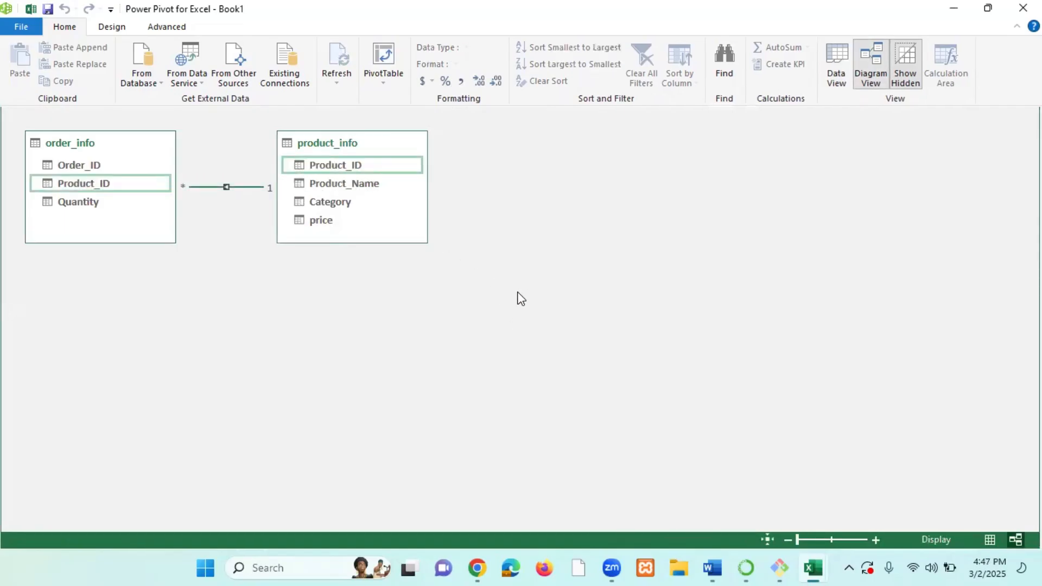
Insert a PivotTable from the data model on a new worksheet.
click(382, 79)
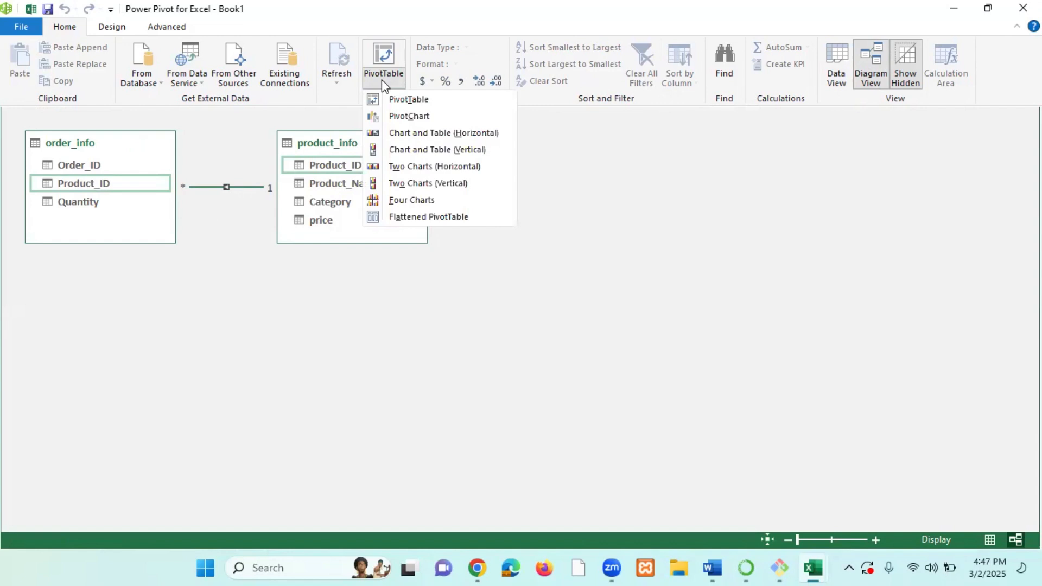
click(417, 101)
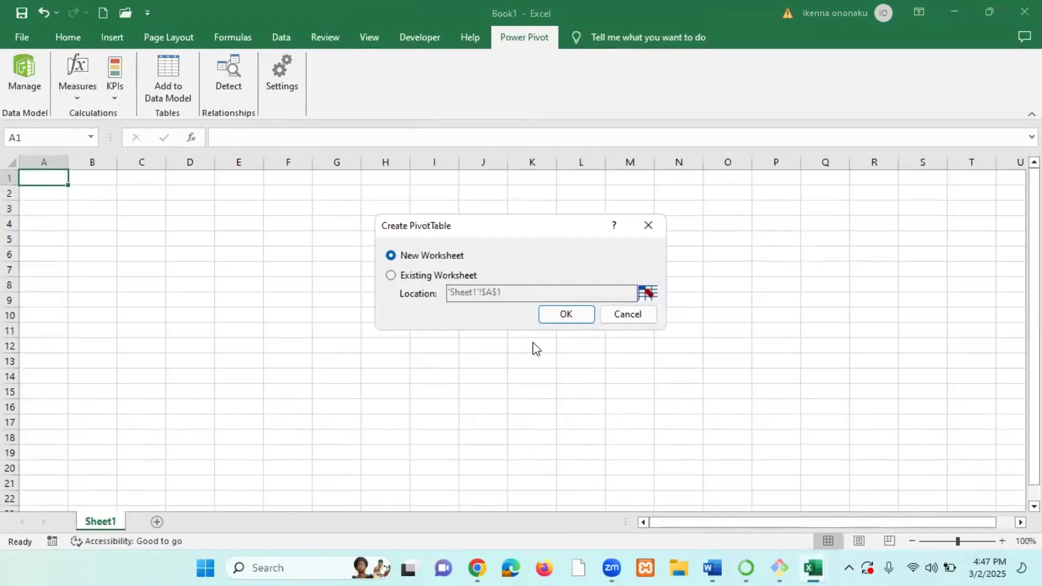
click(559, 312)
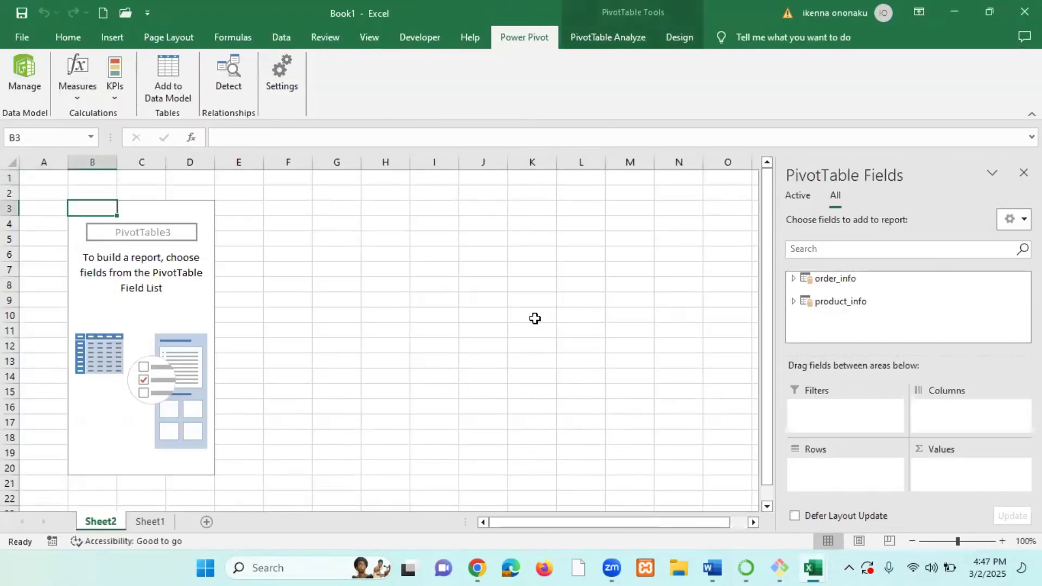